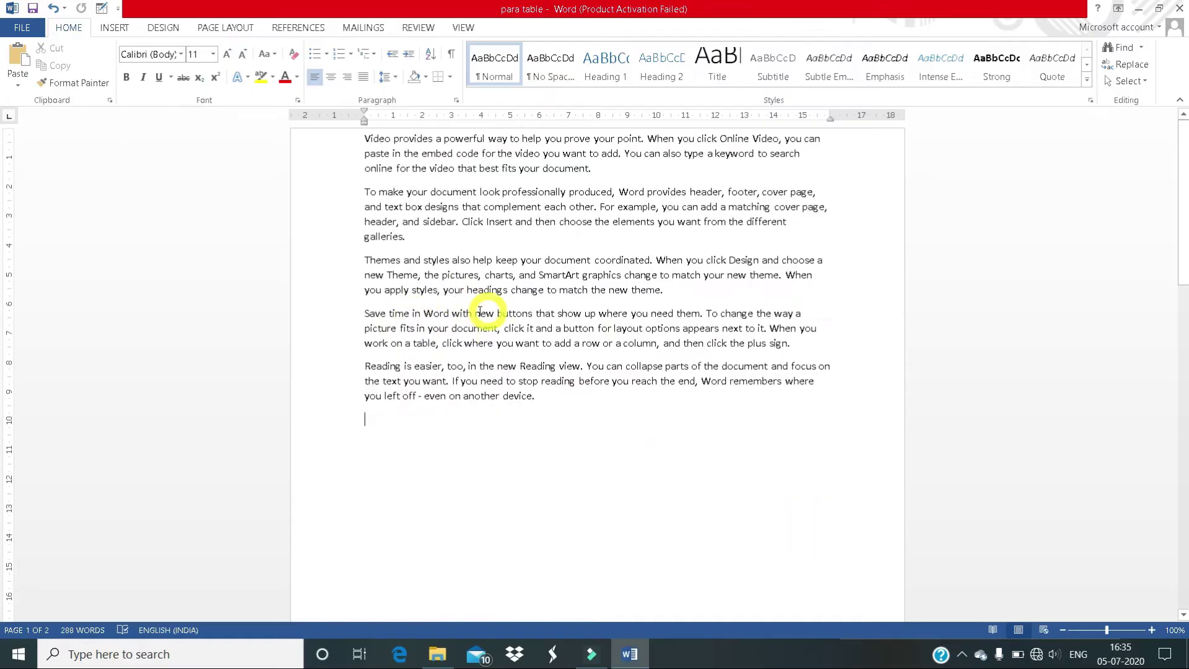
Step: Insert a 4-column, 3-row table below the last paragraph from the table size grid
click(488, 420)
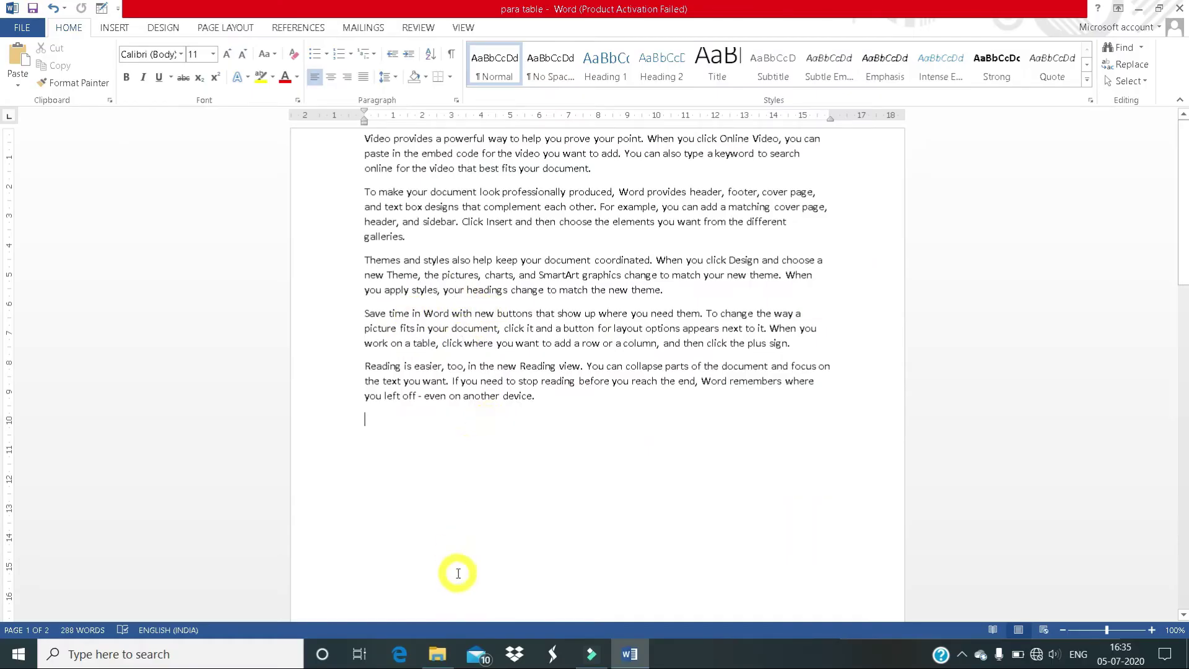
click(116, 31)
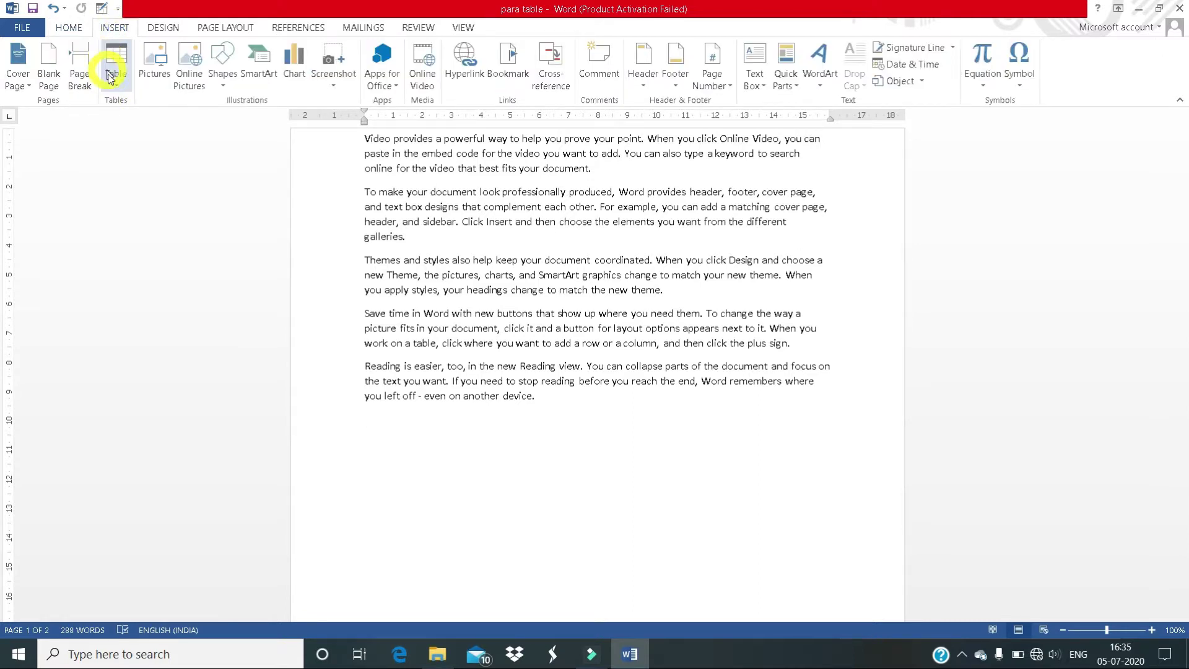
click(116, 91)
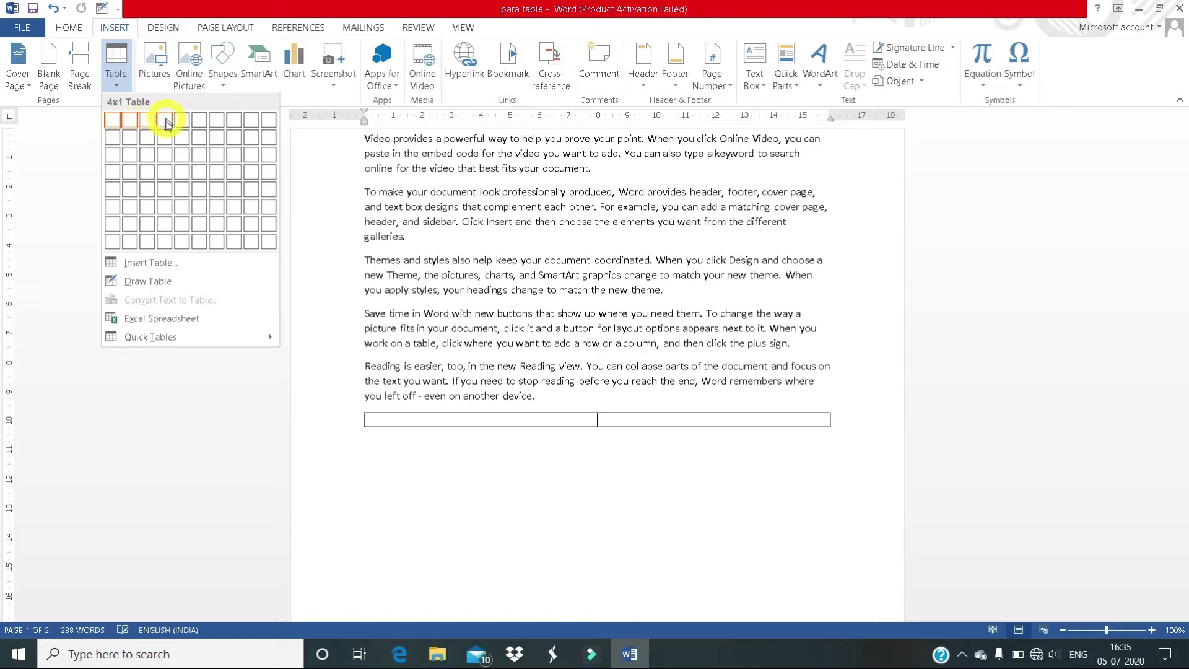
click(166, 159)
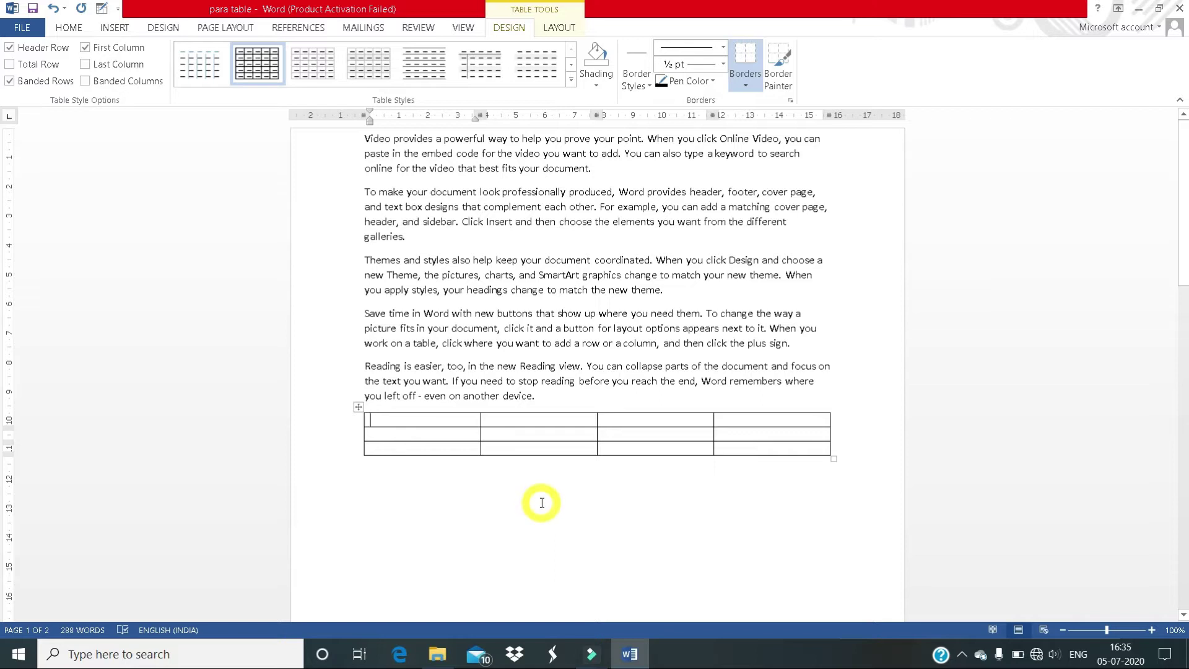
Step: Delete the table, undo the deletion, then delete the table again
click(357, 408)
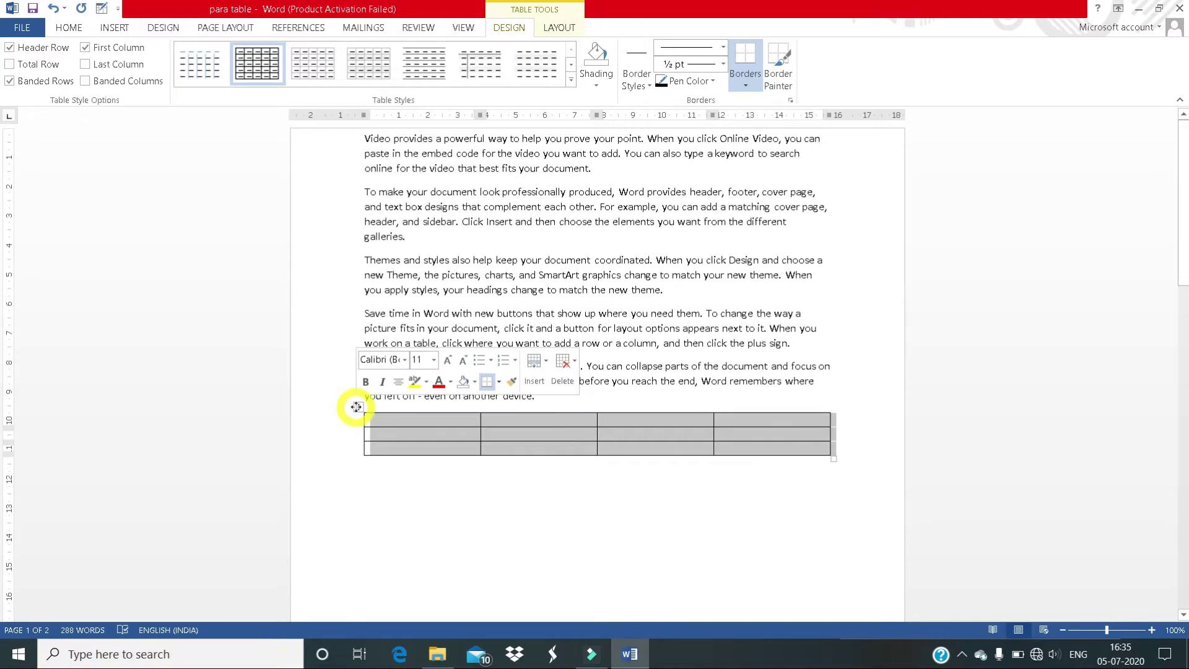
key(BackSpace)
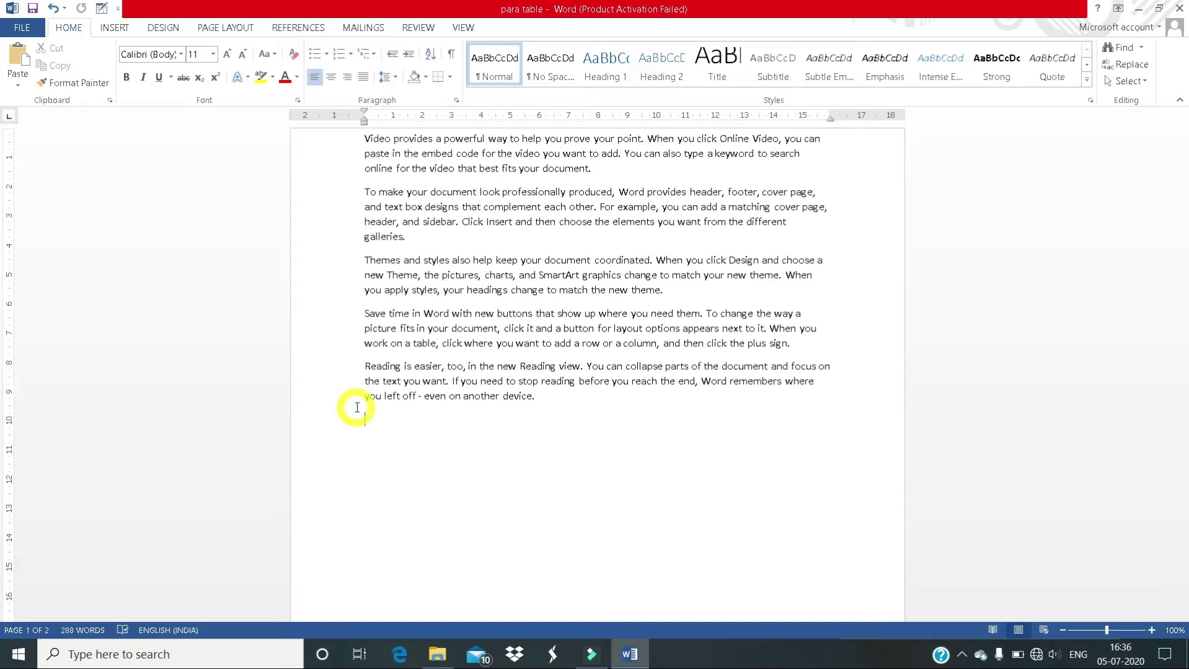
key(ctrl+z)
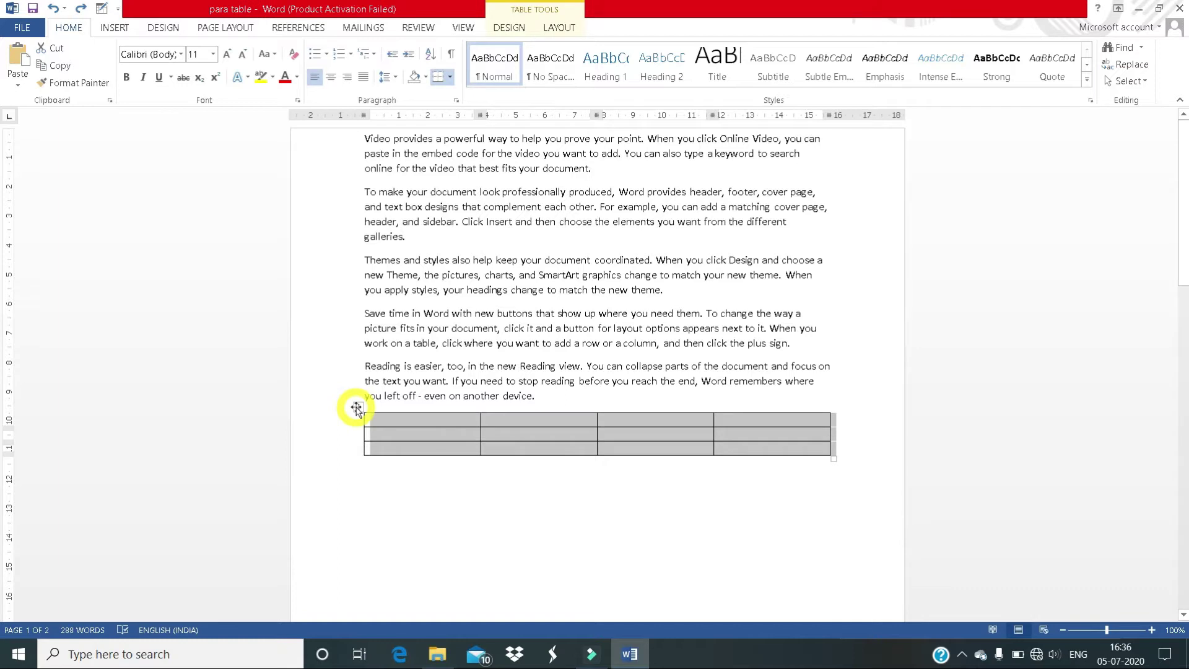
click(377, 526)
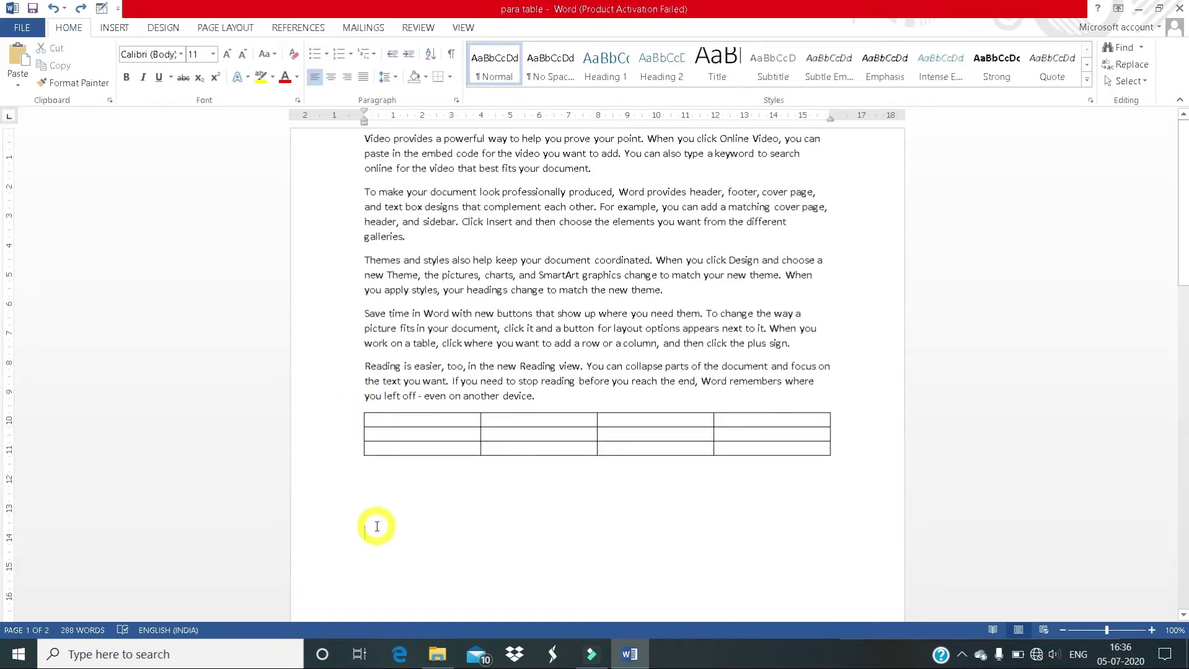
click(359, 410)
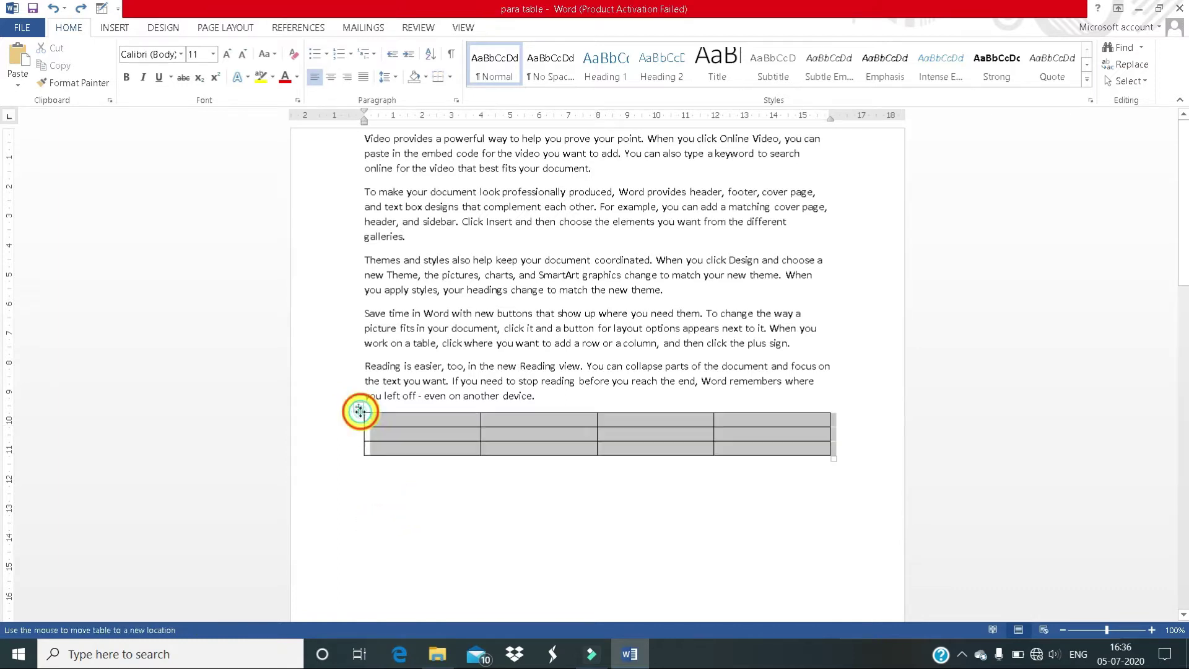
key(BackSpace)
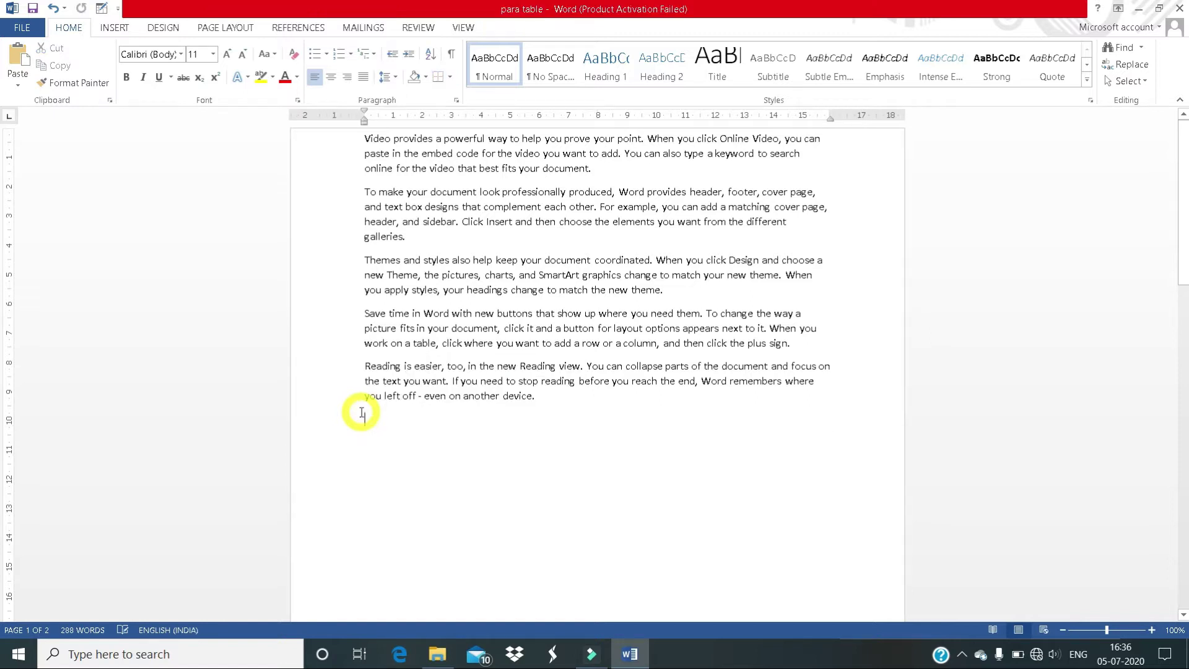
Step: Insert a 5-column, 2-row table through the Insert Table dialog, then undo it
click(114, 28)
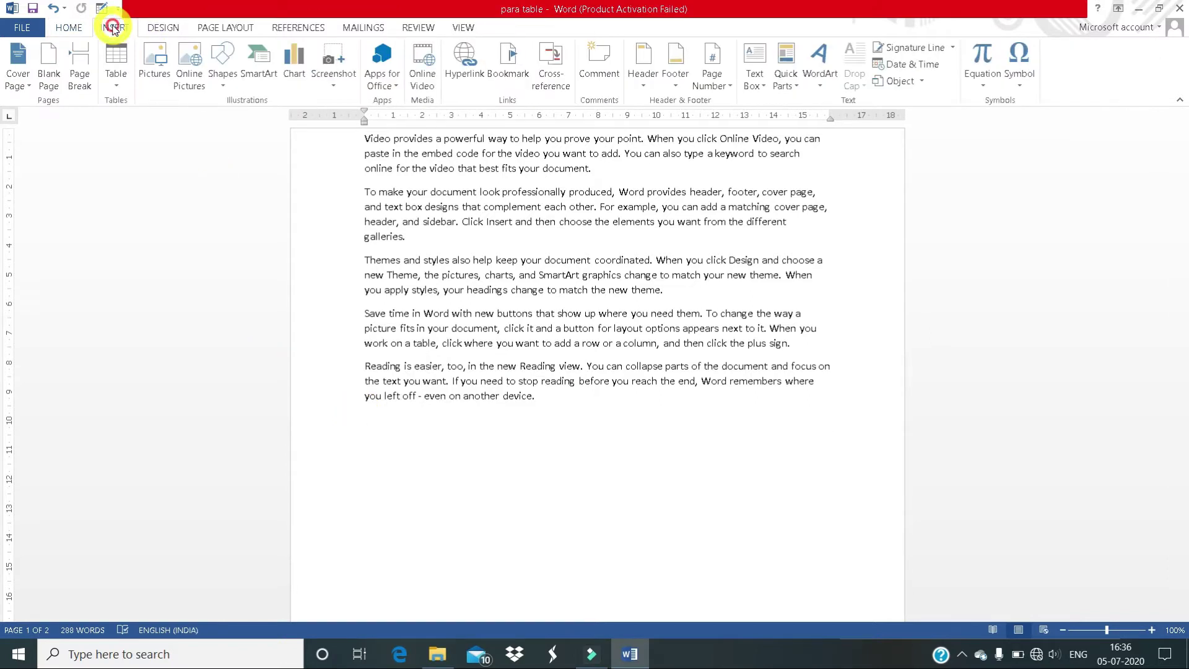
click(116, 65)
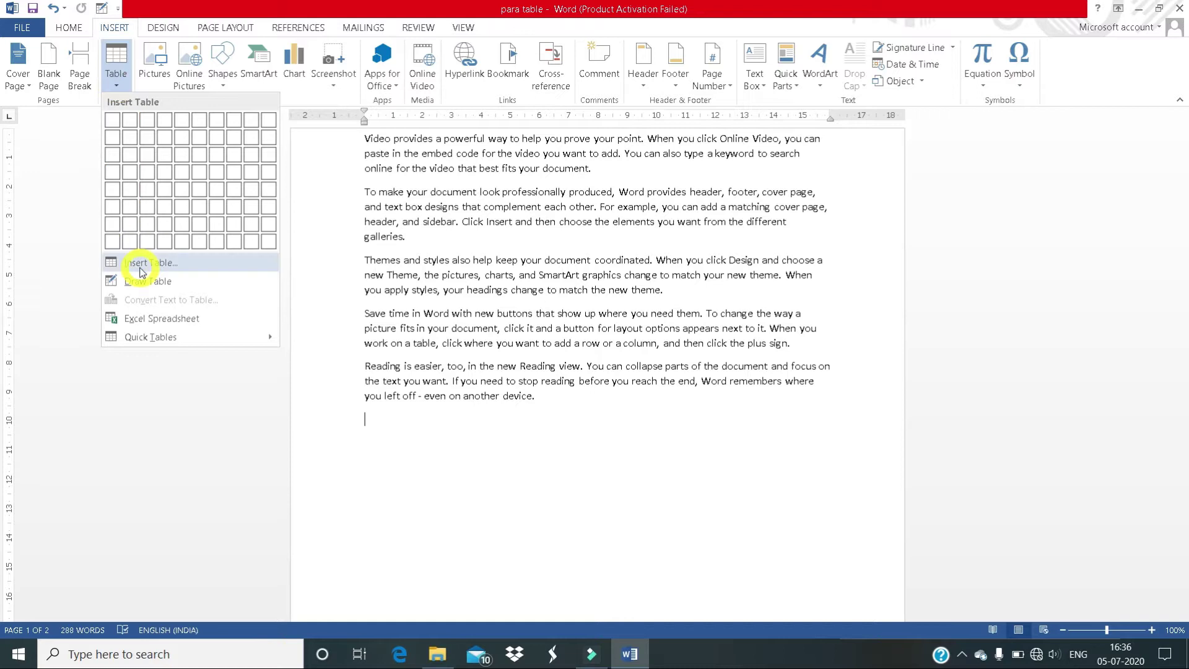
click(142, 264)
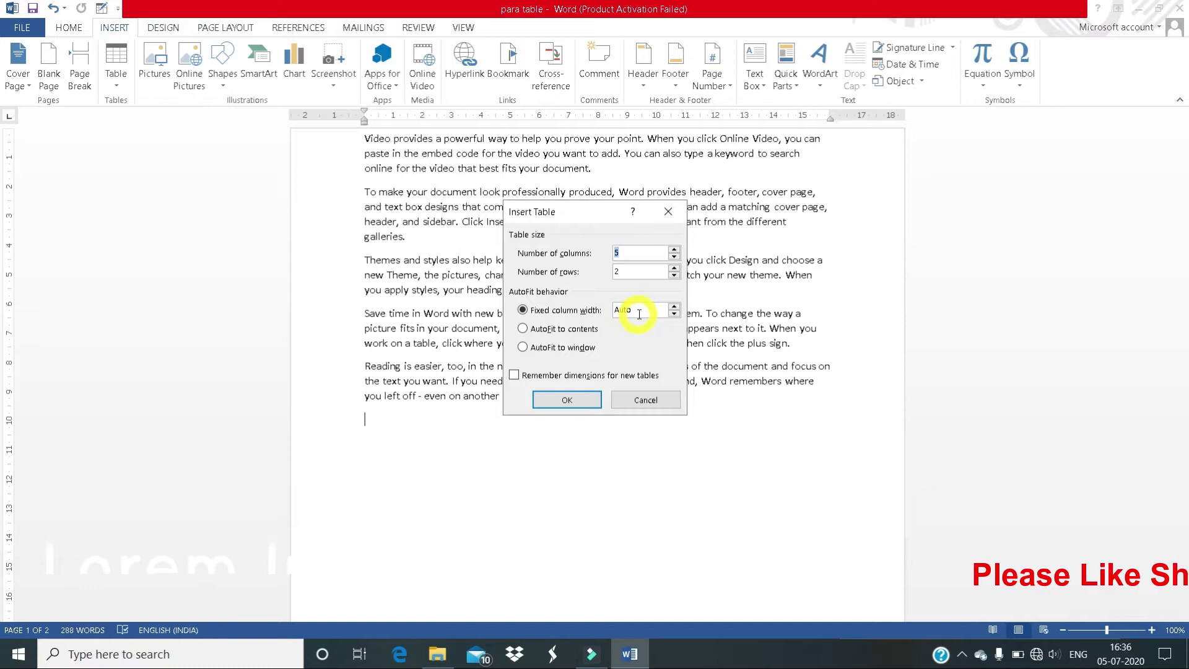
click(566, 400)
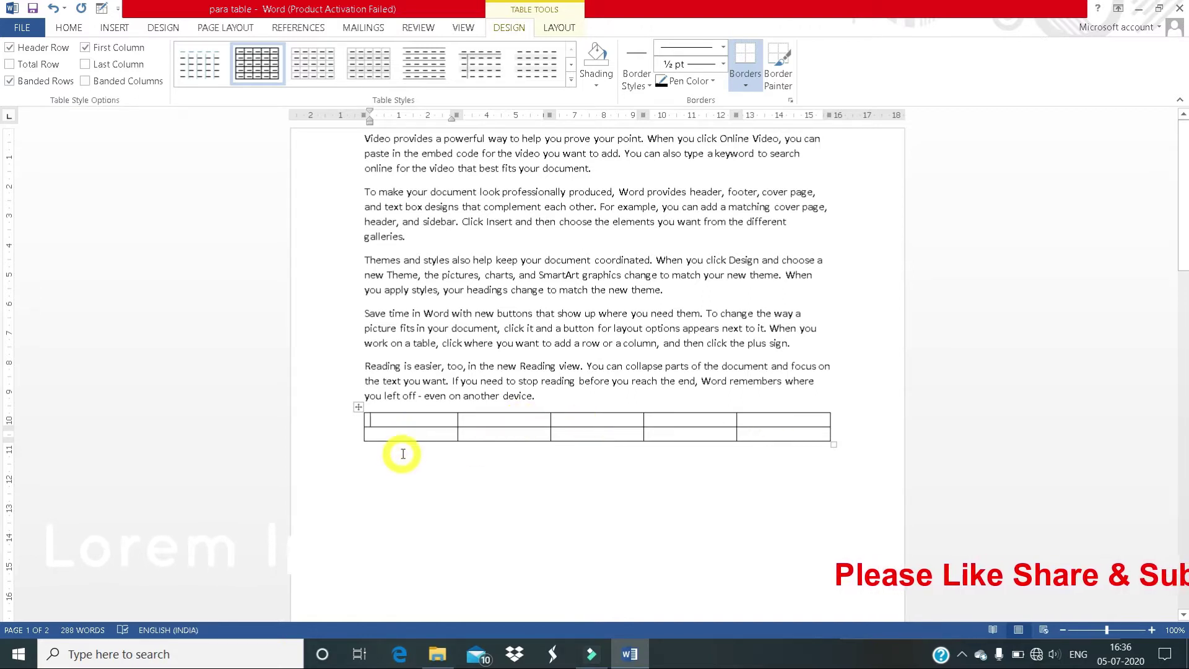
key(ctrl+z)
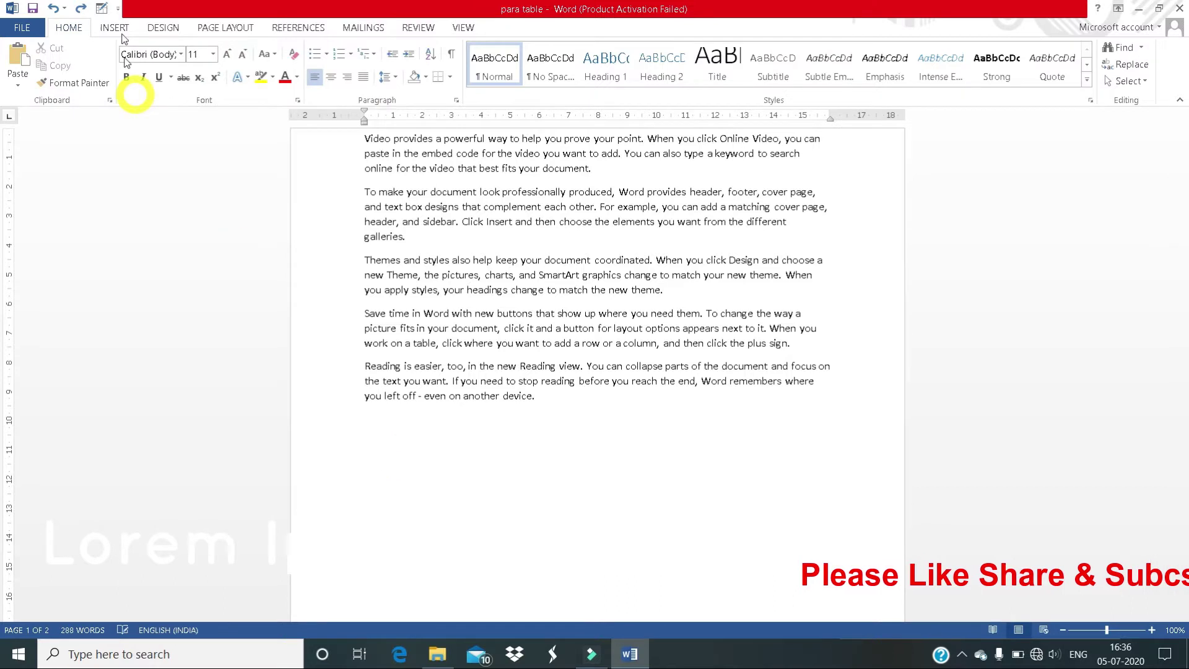
Step: Set up a 7-column, 5-row table in the Insert Table dialog
click(118, 27)
click(117, 78)
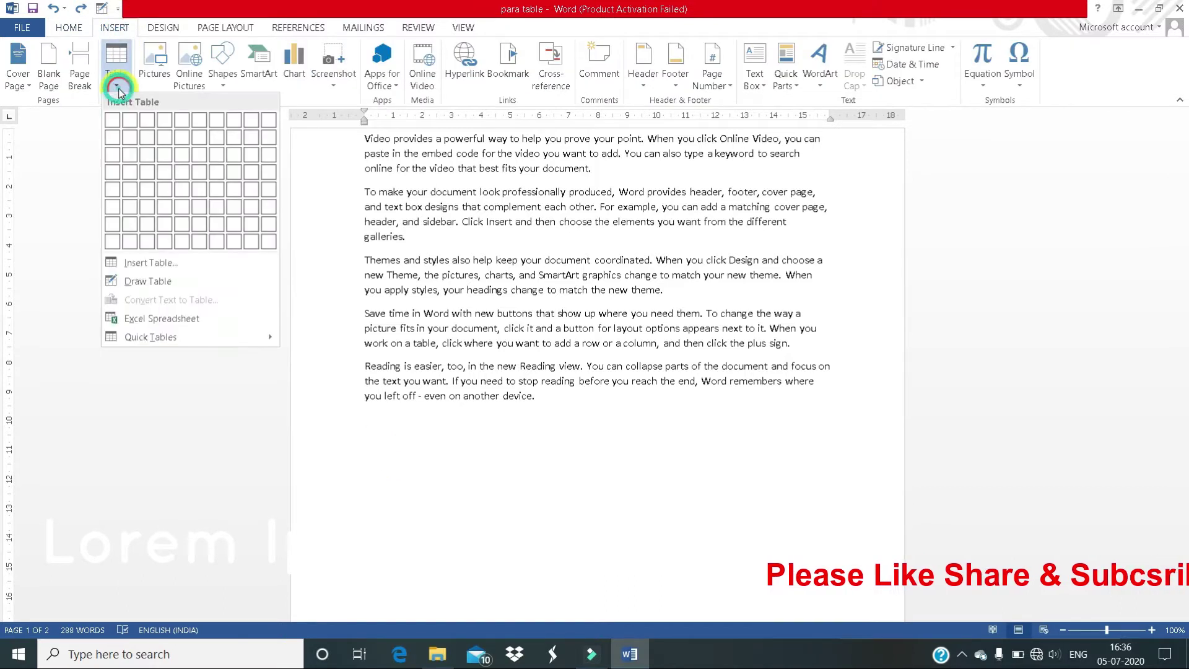
click(143, 263)
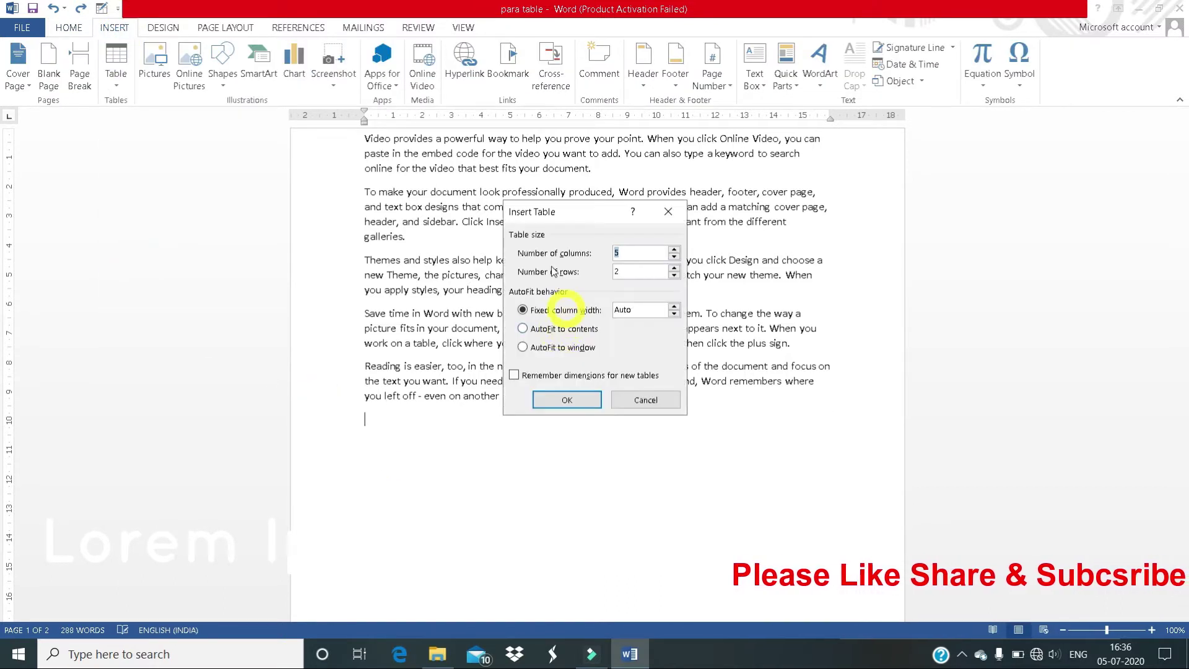
click(673, 249)
click(674, 249)
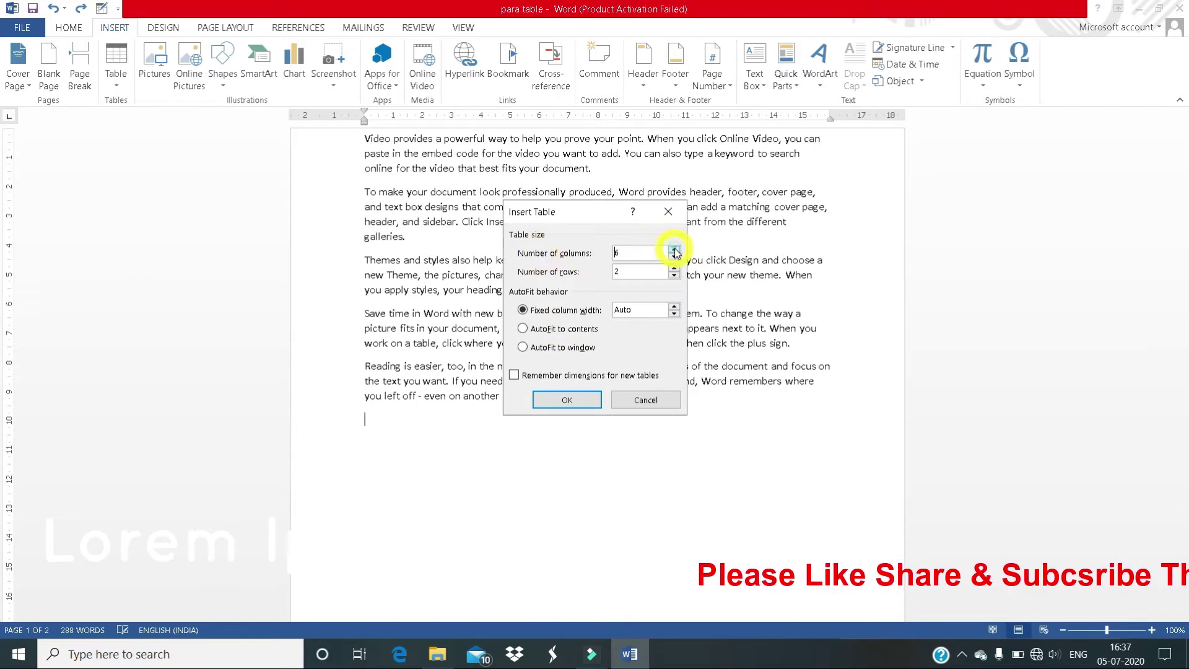
click(674, 268)
click(674, 267)
click(673, 267)
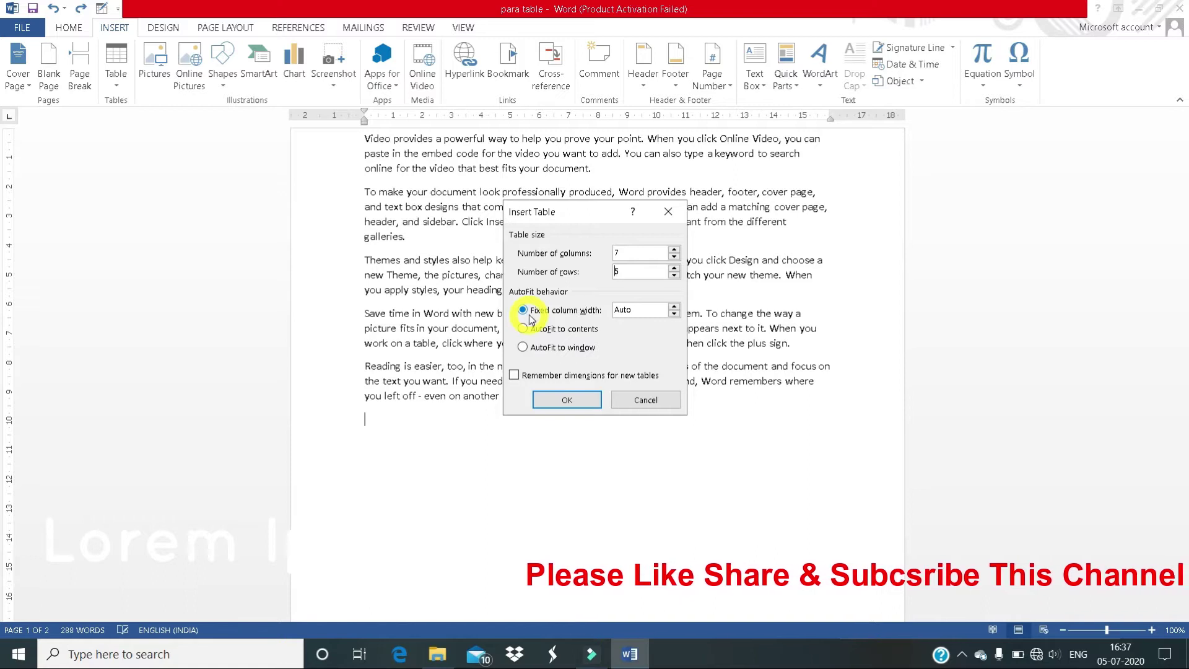
Step: Fix the column width at 2.1 cm and insert the 7×5 table
click(674, 307)
click(673, 306)
click(674, 306)
click(673, 307)
click(674, 307)
click(674, 307)
click(674, 307)
click(674, 306)
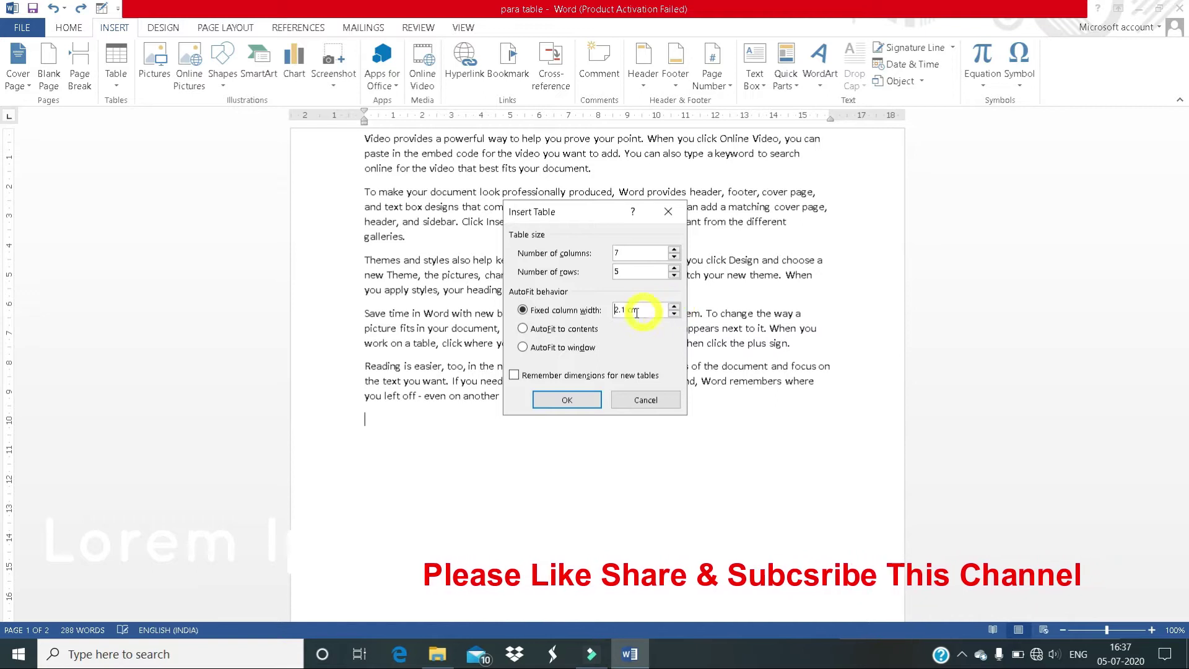
click(553, 399)
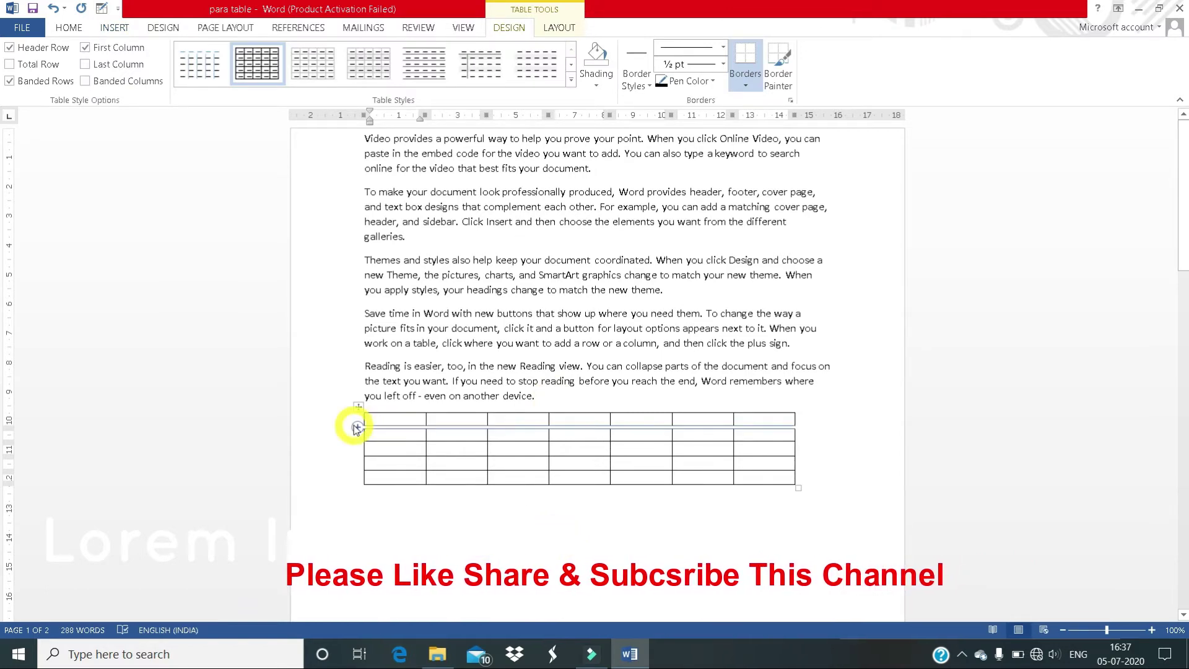
Step: Replace it with a 5-column, 6-row table set to autofit to contents
key(ctrl+z)
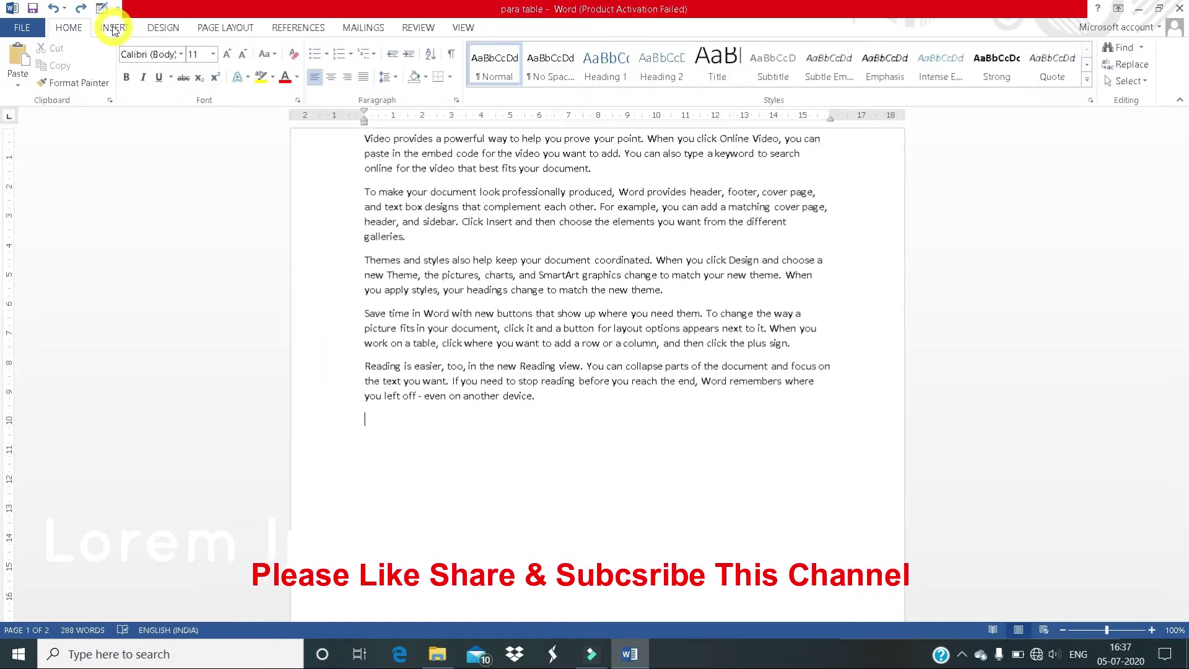
click(114, 27)
click(116, 68)
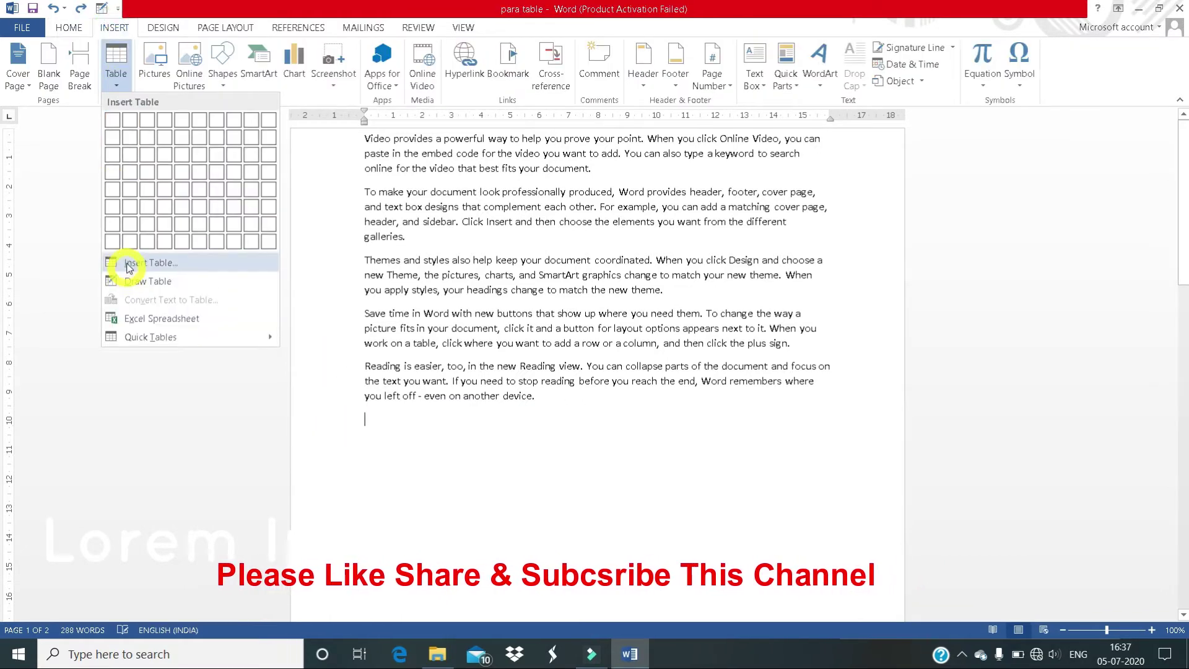
click(128, 263)
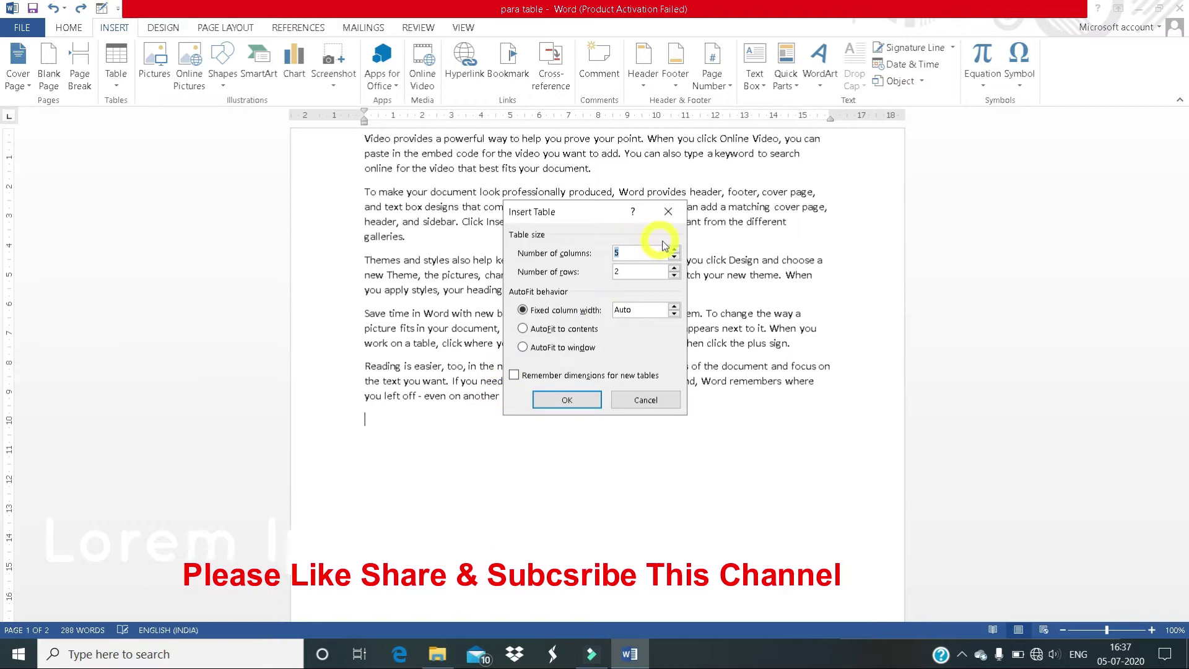
click(673, 267)
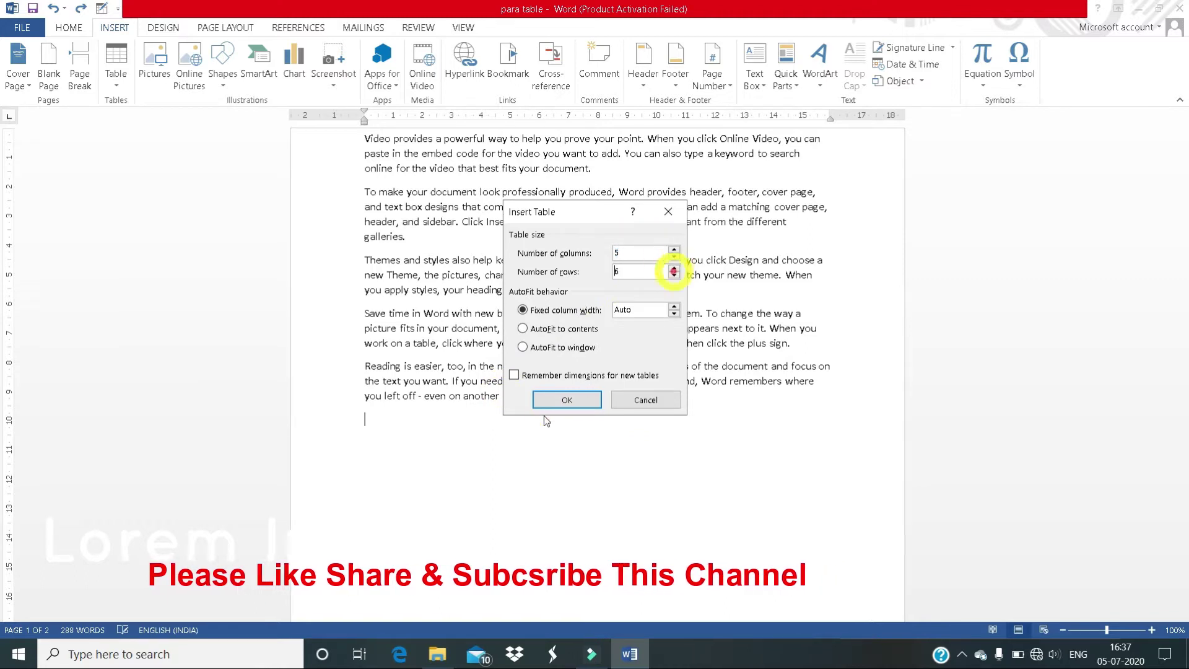
click(523, 329)
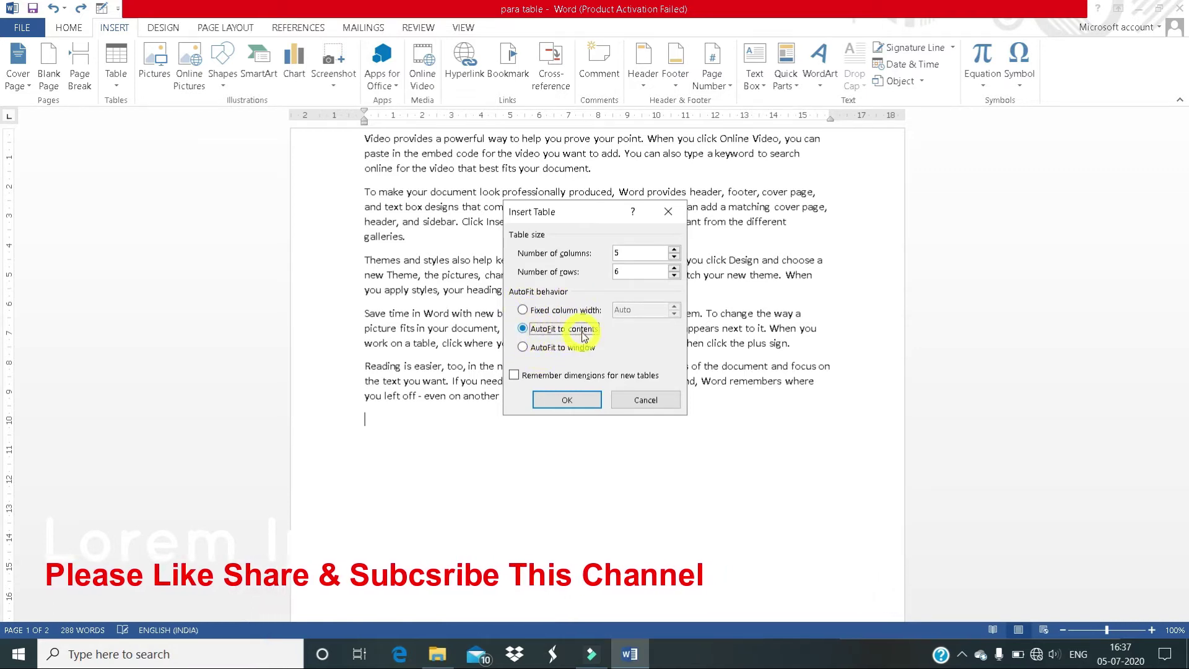
click(548, 400)
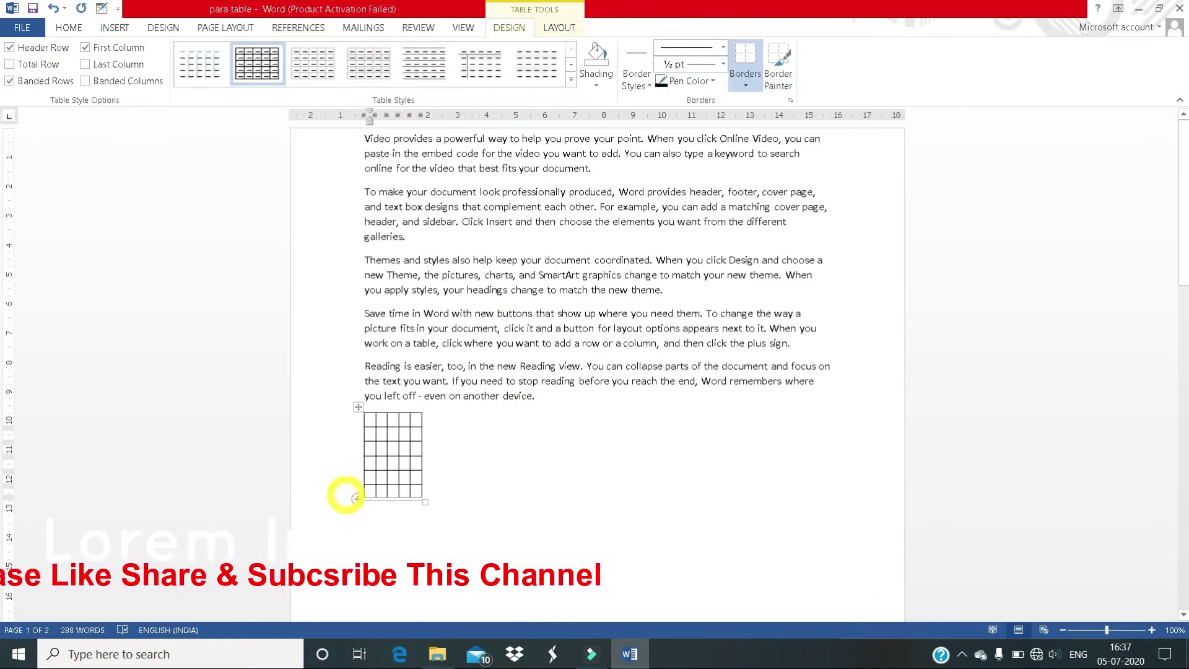
Step: Type sample text into the five top-row cells, then delete the whole table
text(fddffdfdfddfd)
click(444, 420)
text(dfdfdfd)
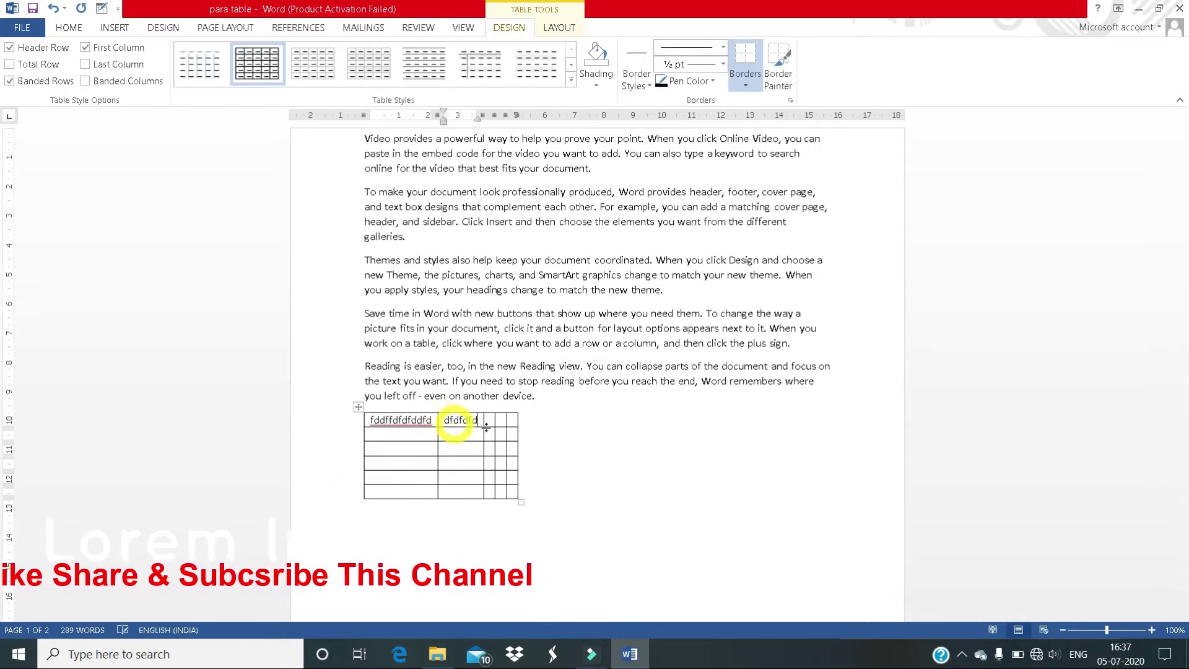
click(489, 422)
text(dfdfdfd)
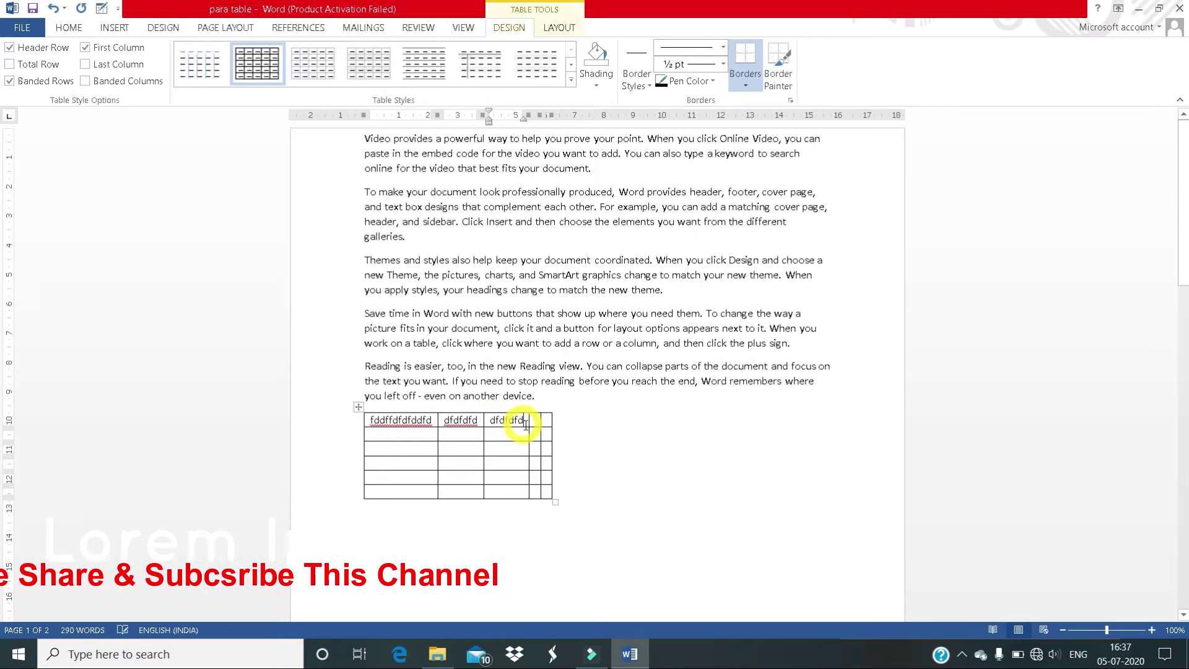
click(535, 421)
text(dfdfdf)
click(580, 420)
text(dfdfdfd)
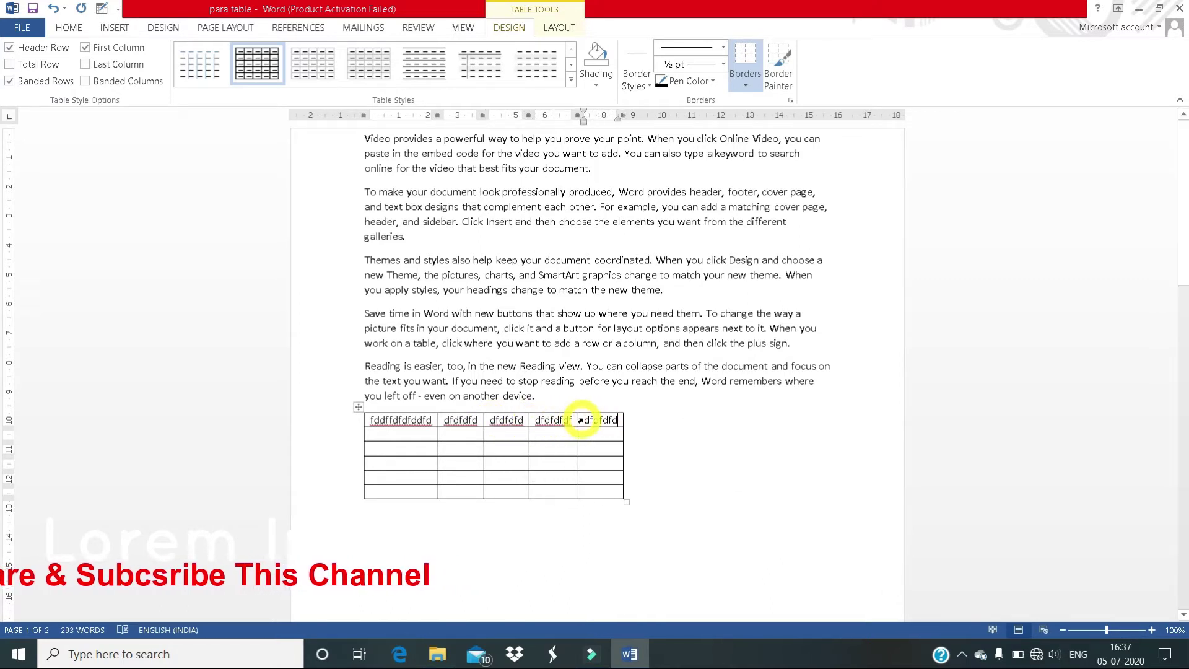
text(fdfdfdfdfdfdf)
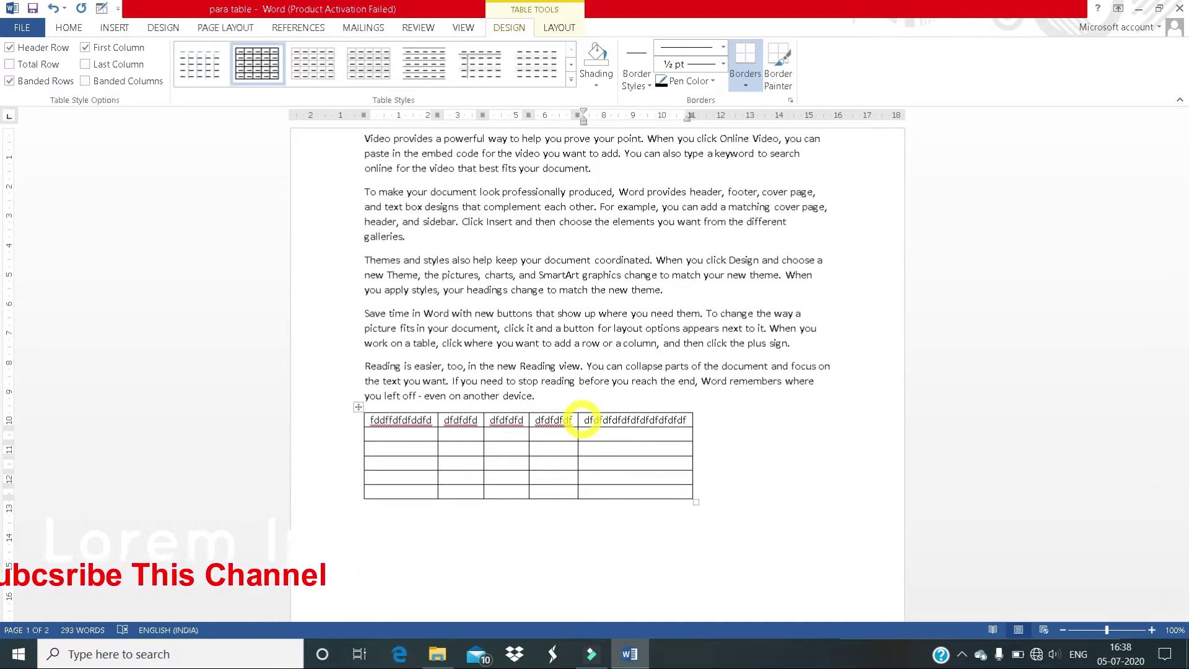
click(358, 407)
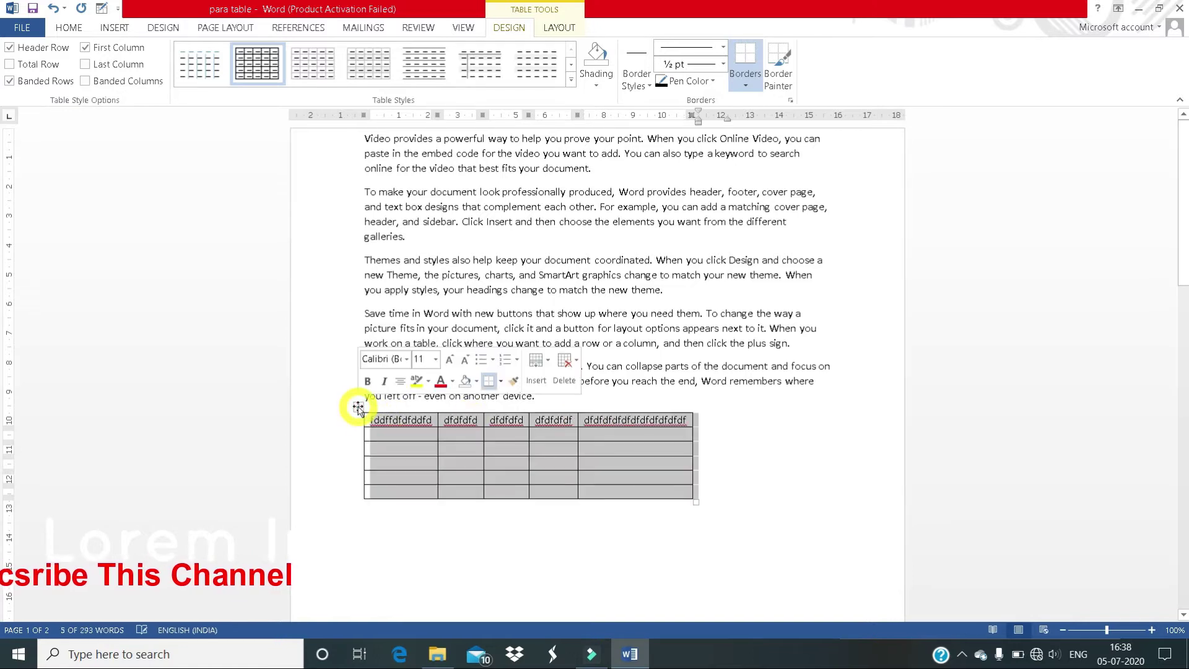
key(BackSpace)
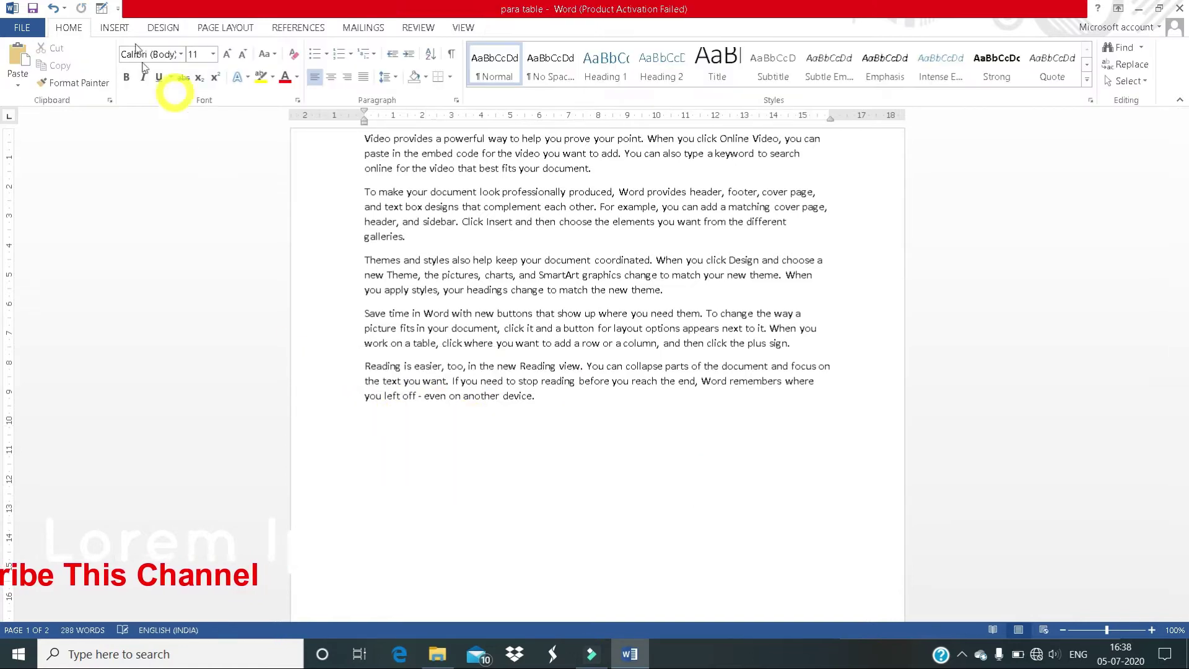
click(111, 27)
click(116, 87)
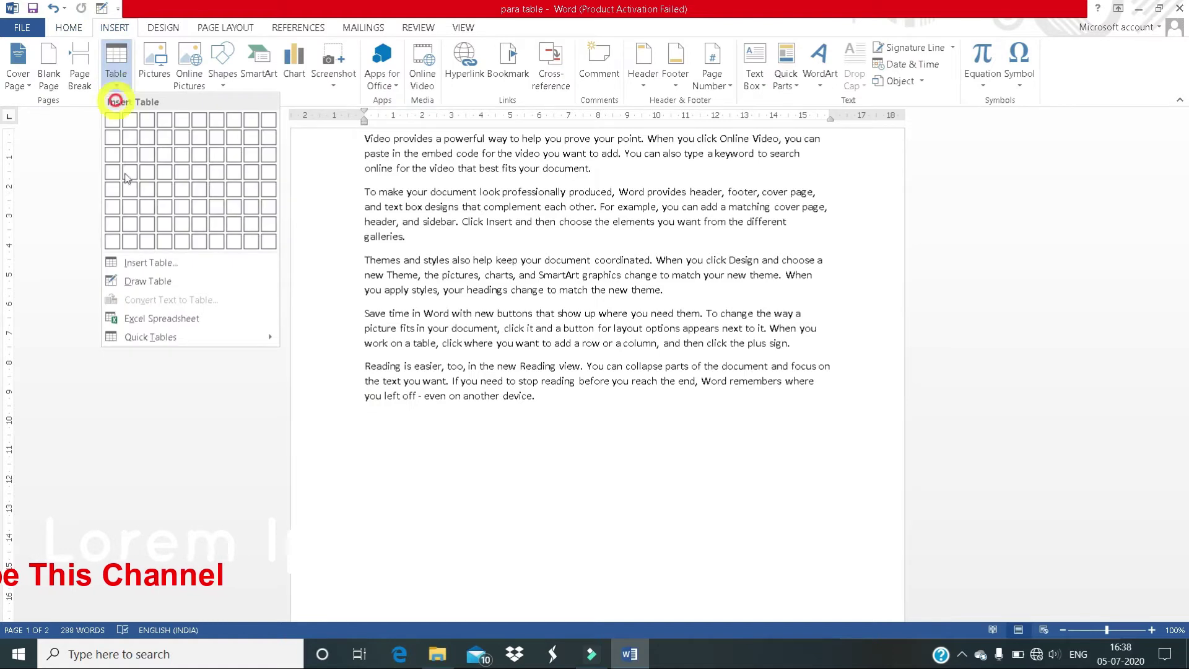
click(149, 262)
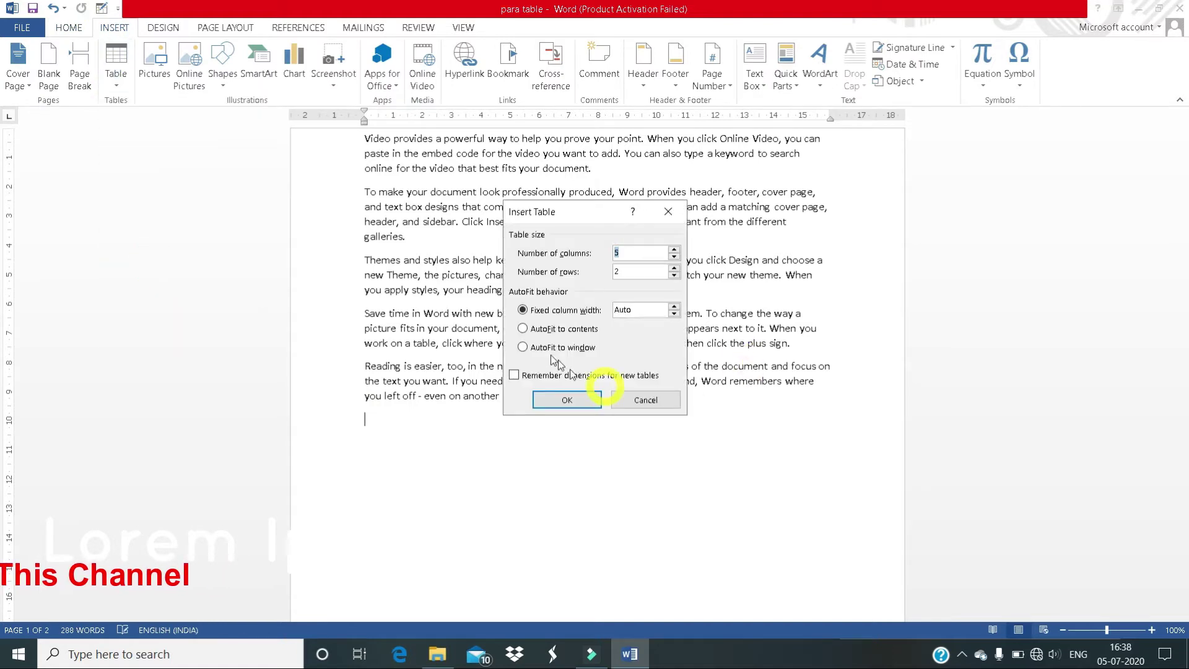
click(523, 348)
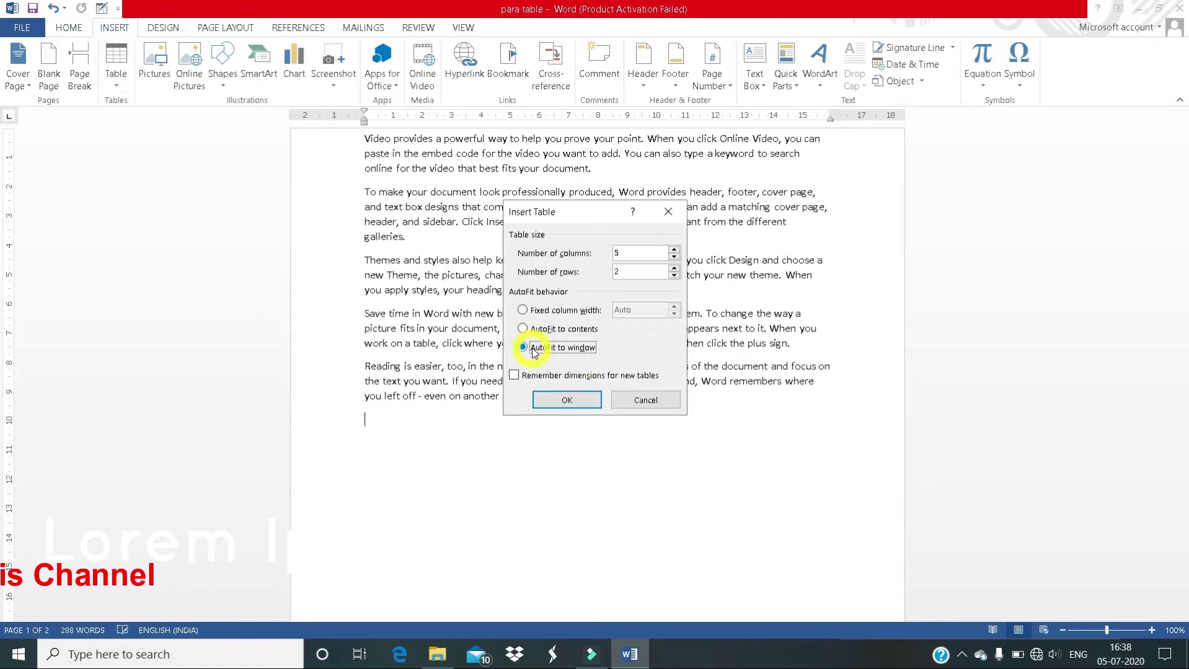
click(674, 269)
click(673, 268)
click(674, 268)
click(673, 268)
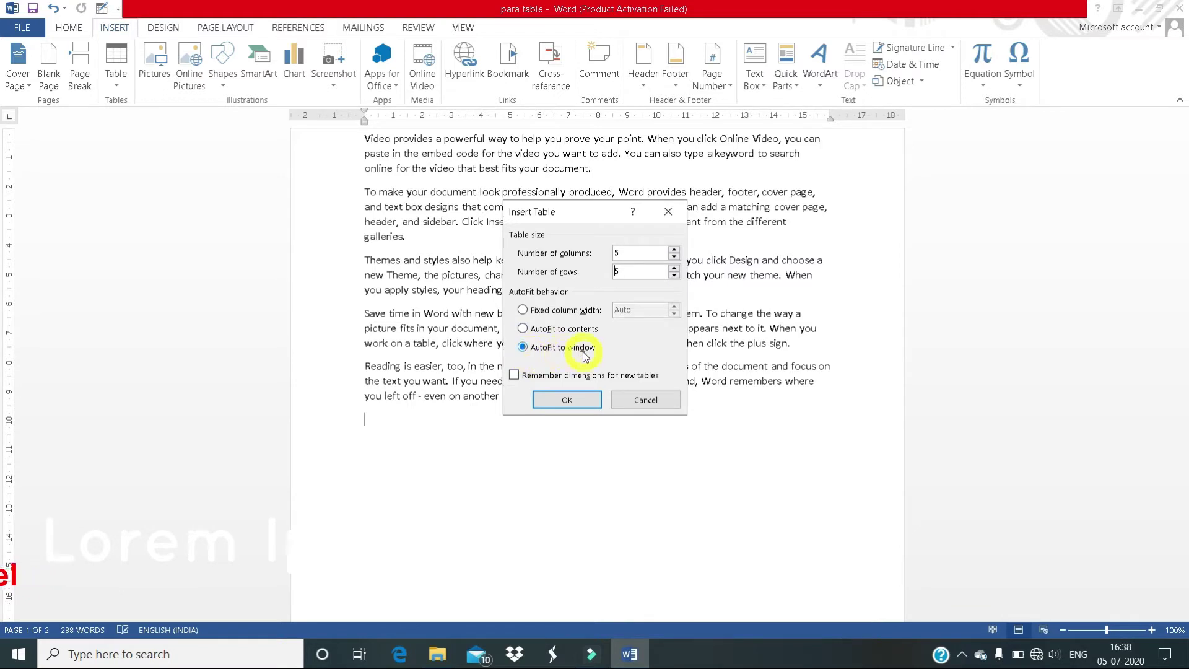
click(566, 400)
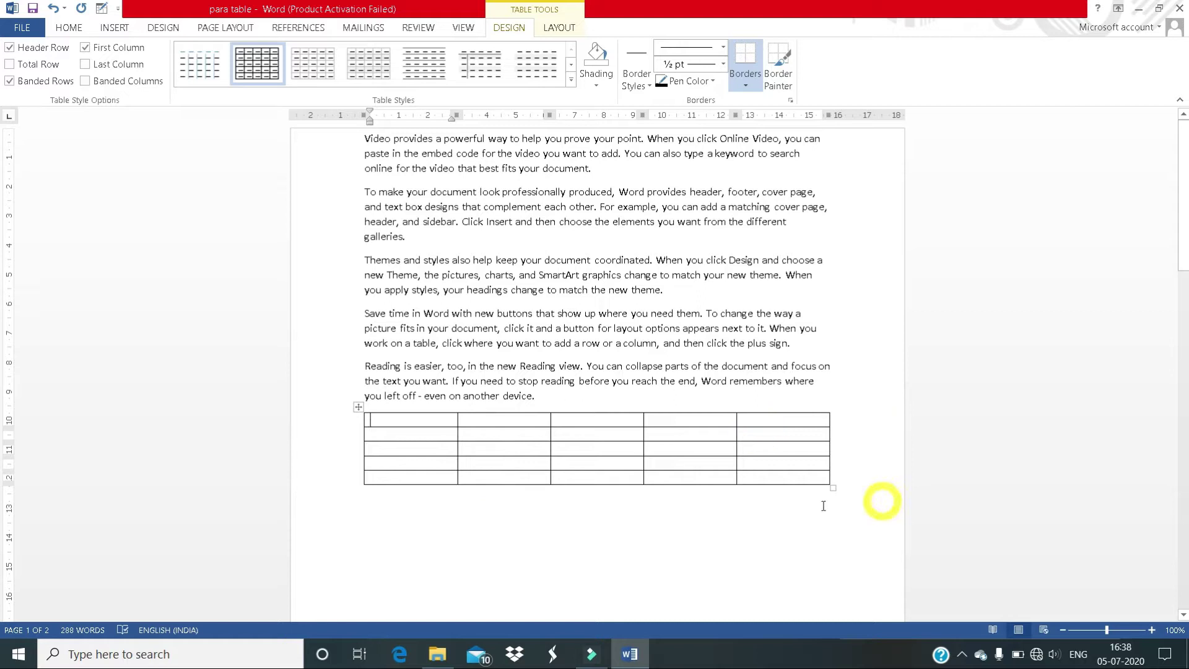
click(358, 406)
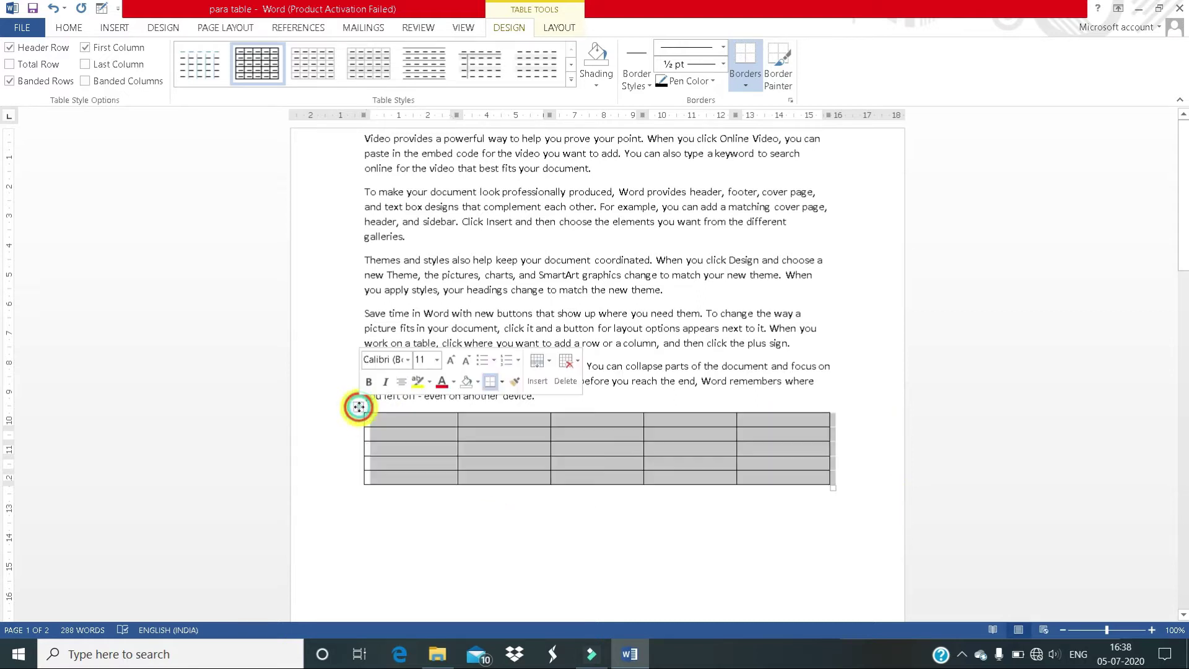
key(BackSpace)
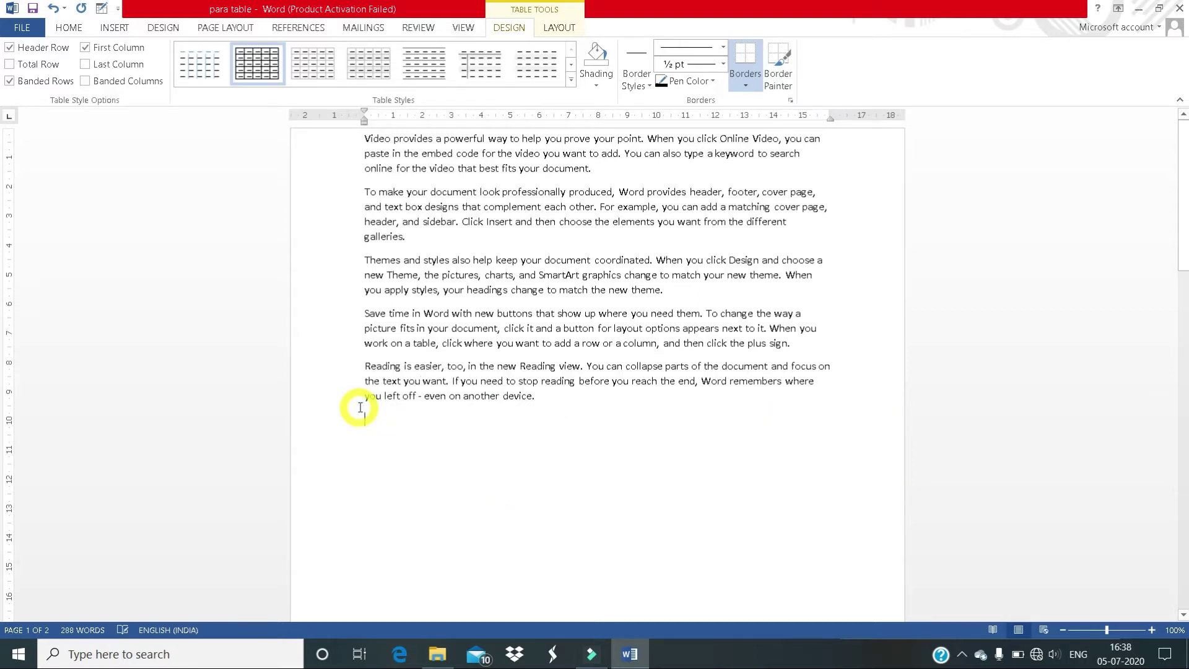
Step: Use Draw Table to outline a table box below the last paragraph
click(103, 27)
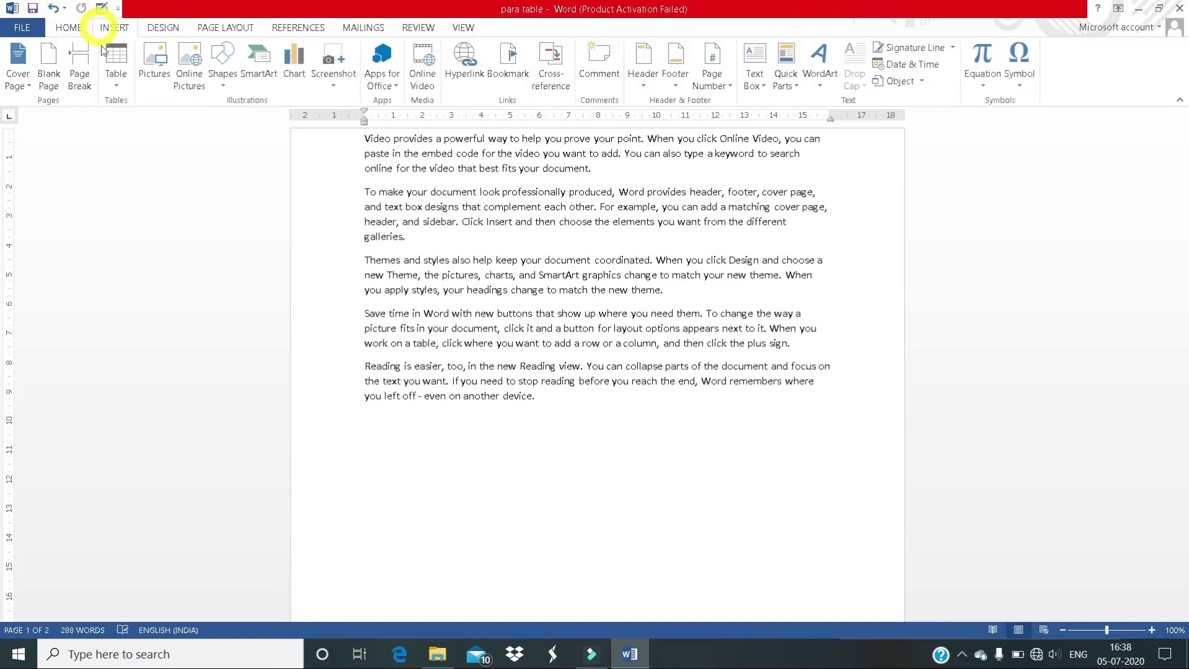
click(116, 87)
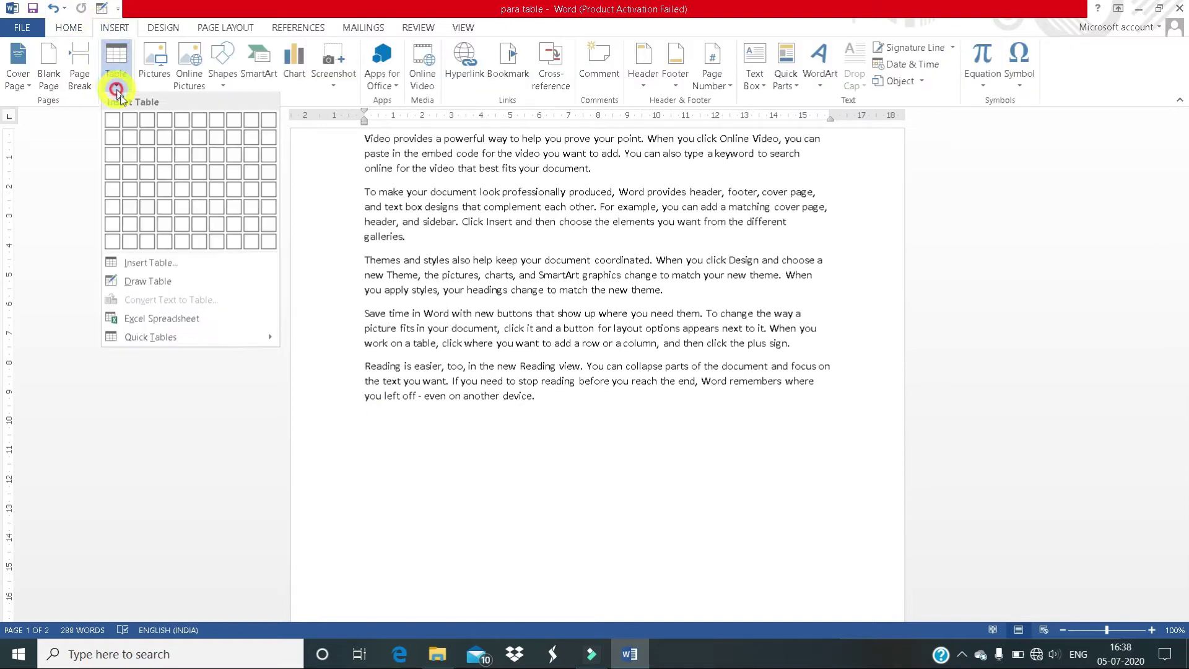
click(138, 282)
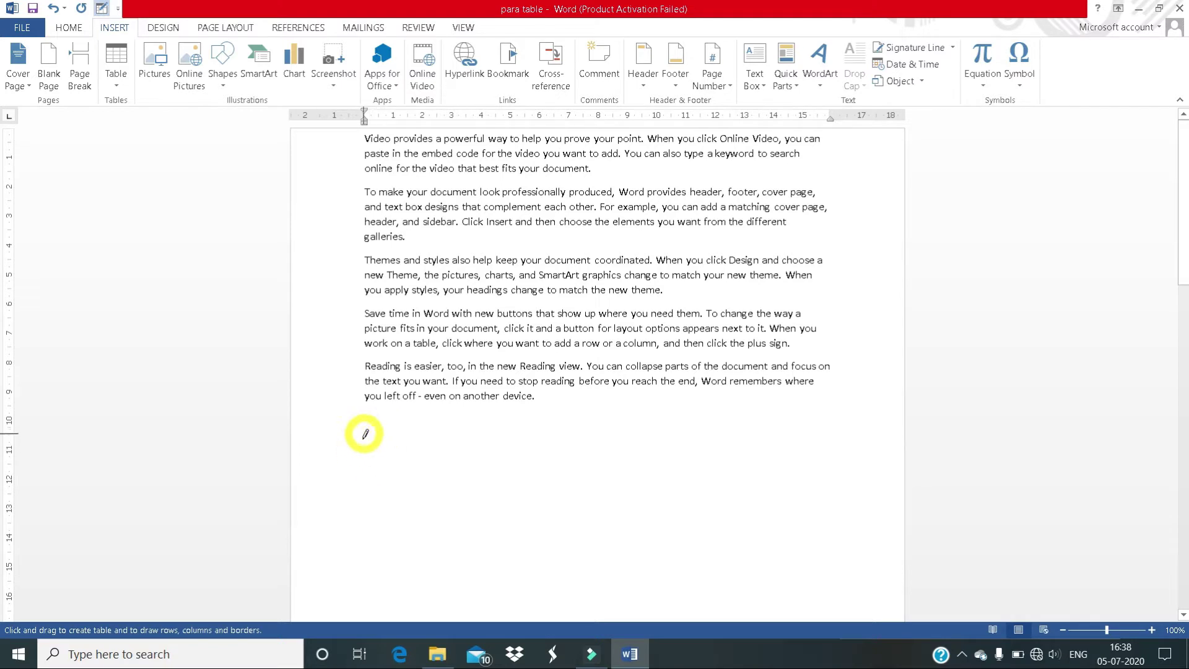
mouse_move(364, 421)
mouse_down()
mouse_move(613, 514)
mouse_move(890, 568)
mouse_up()
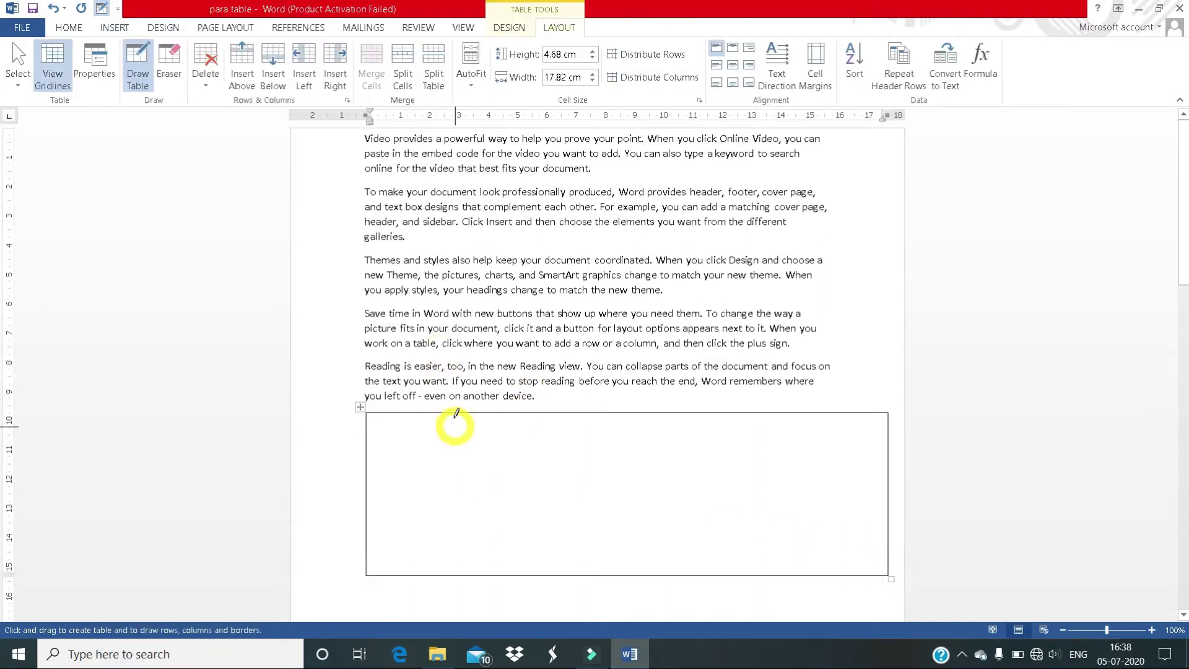
Step: Draw the vertical column dividers, undoing one stray line, to make six columns
drag(449, 427, 449, 545)
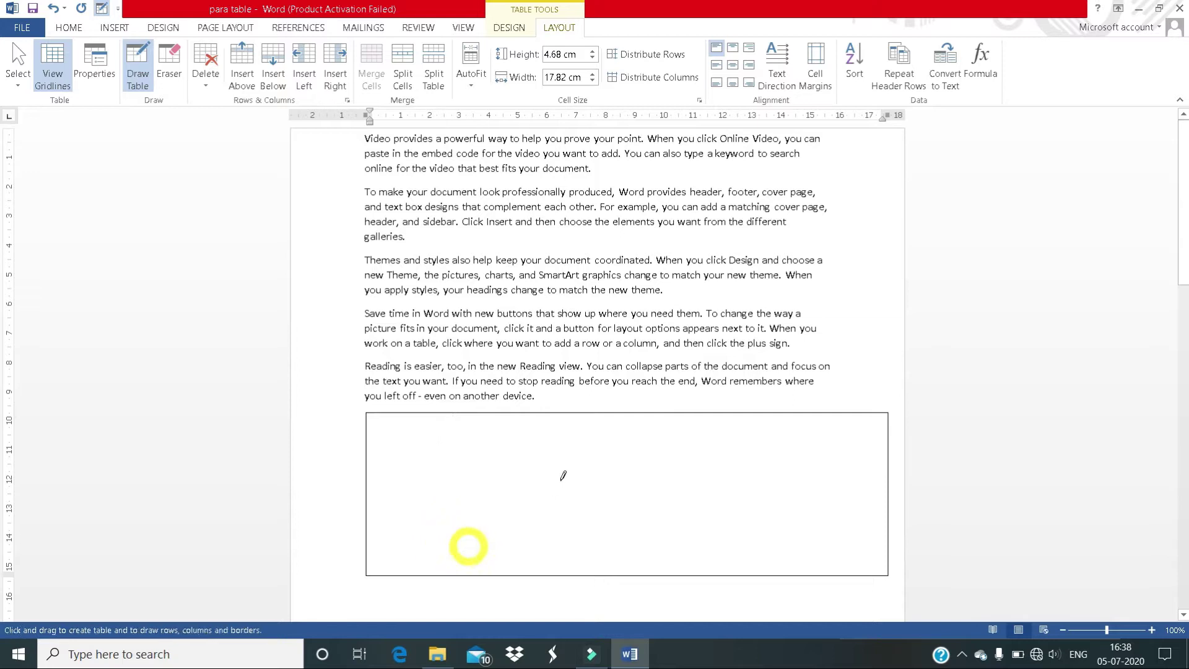
drag(527, 413, 525, 566)
drag(596, 503, 600, 558)
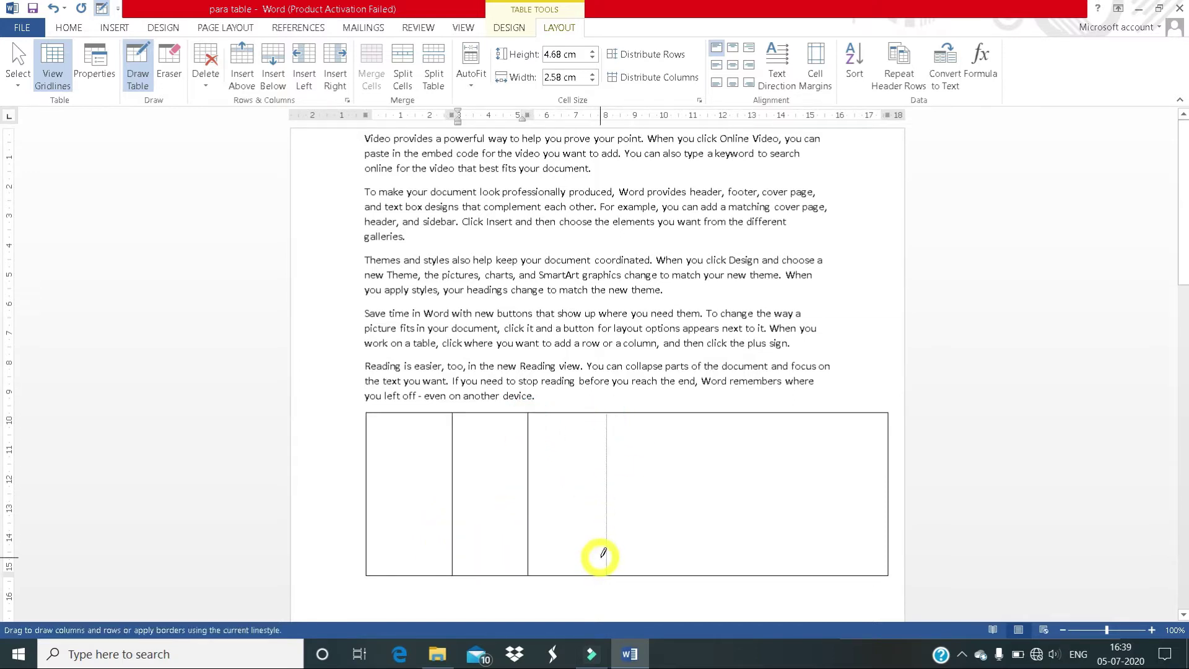
drag(675, 415, 676, 533)
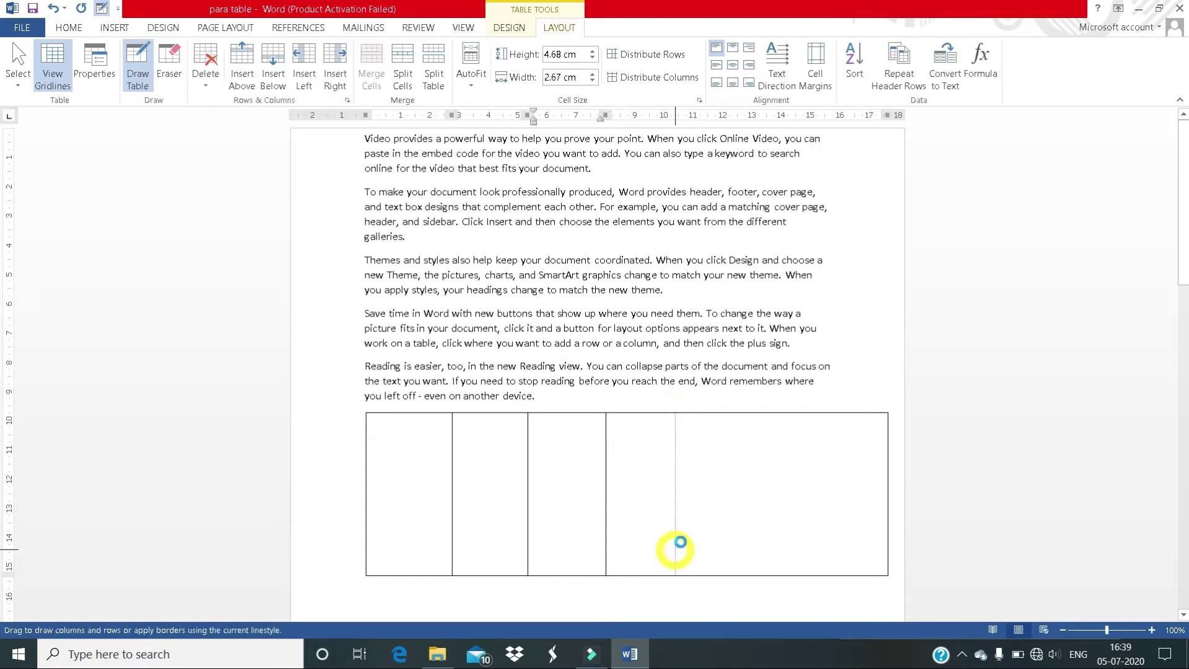
drag(765, 405, 774, 575)
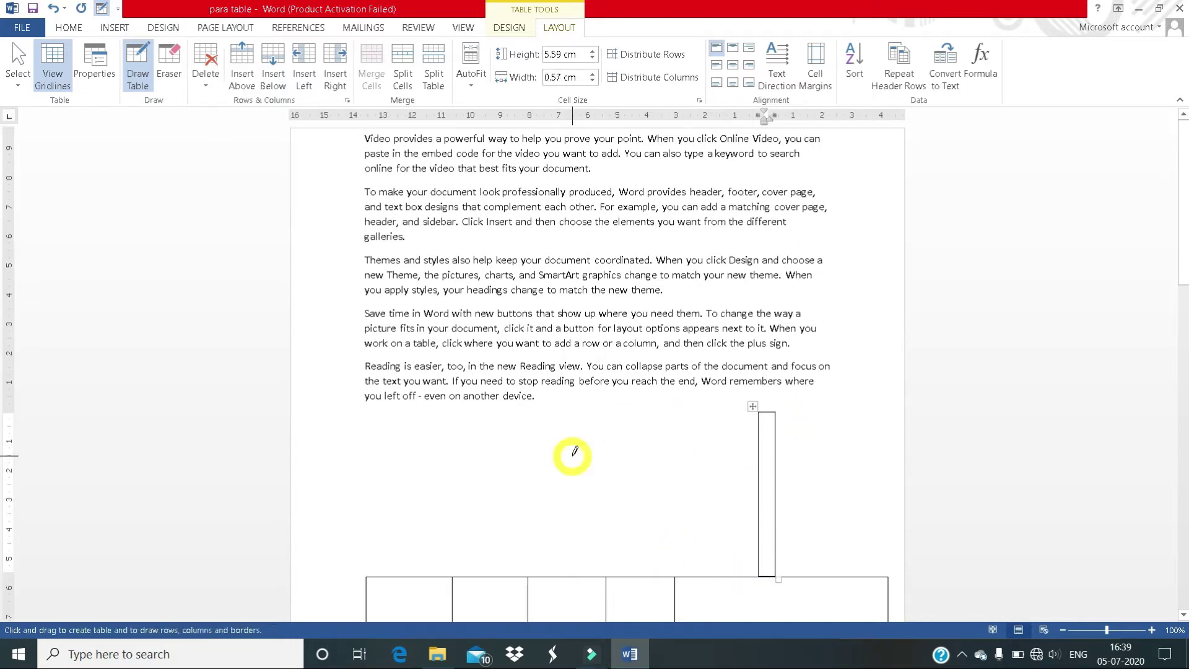
key(ctrl+z)
drag(760, 410, 752, 570)
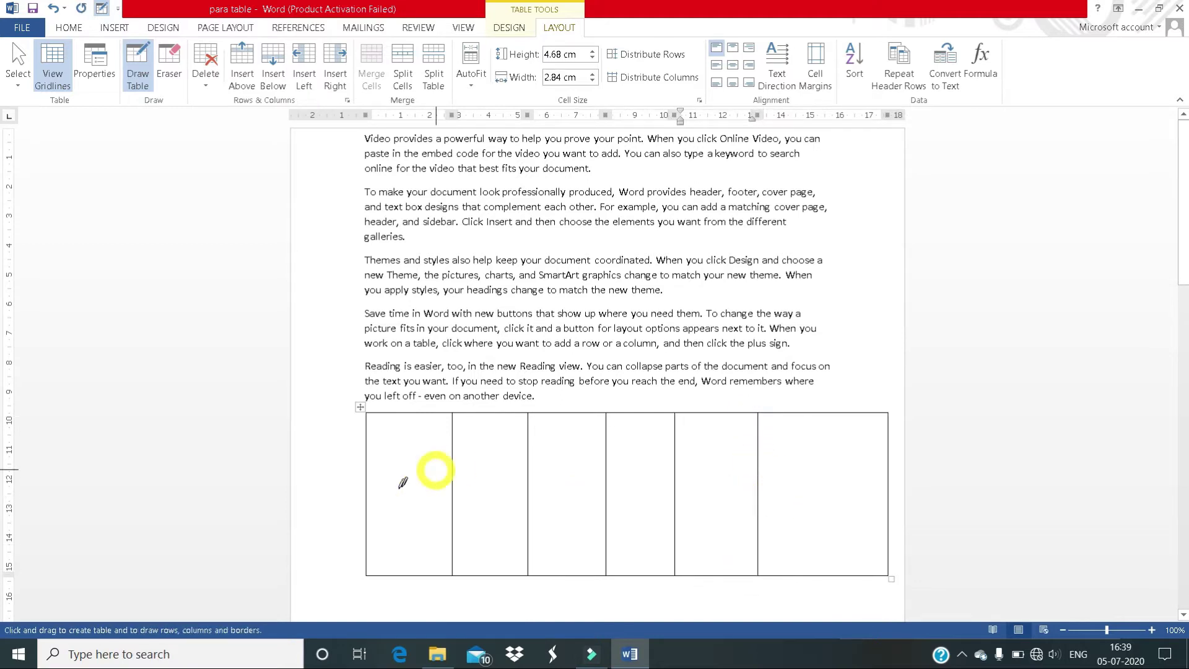
Step: Draw horizontal borders across the table to split it into three rows
drag(369, 447, 865, 462)
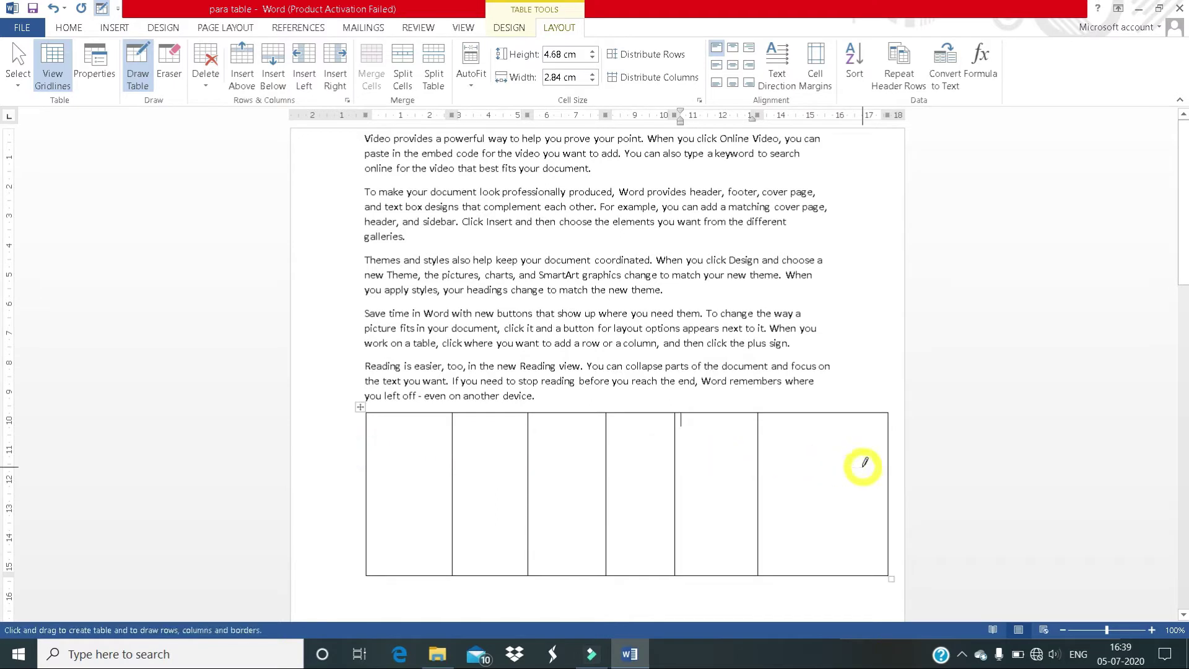
drag(369, 442, 863, 445)
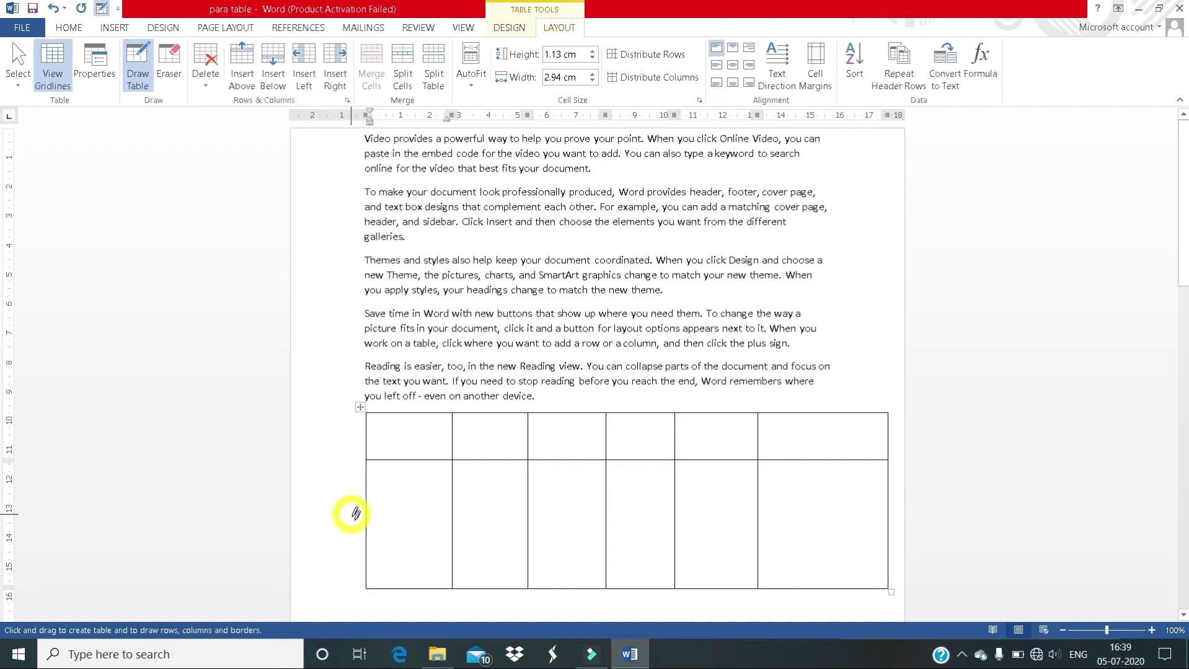
drag(369, 537, 852, 544)
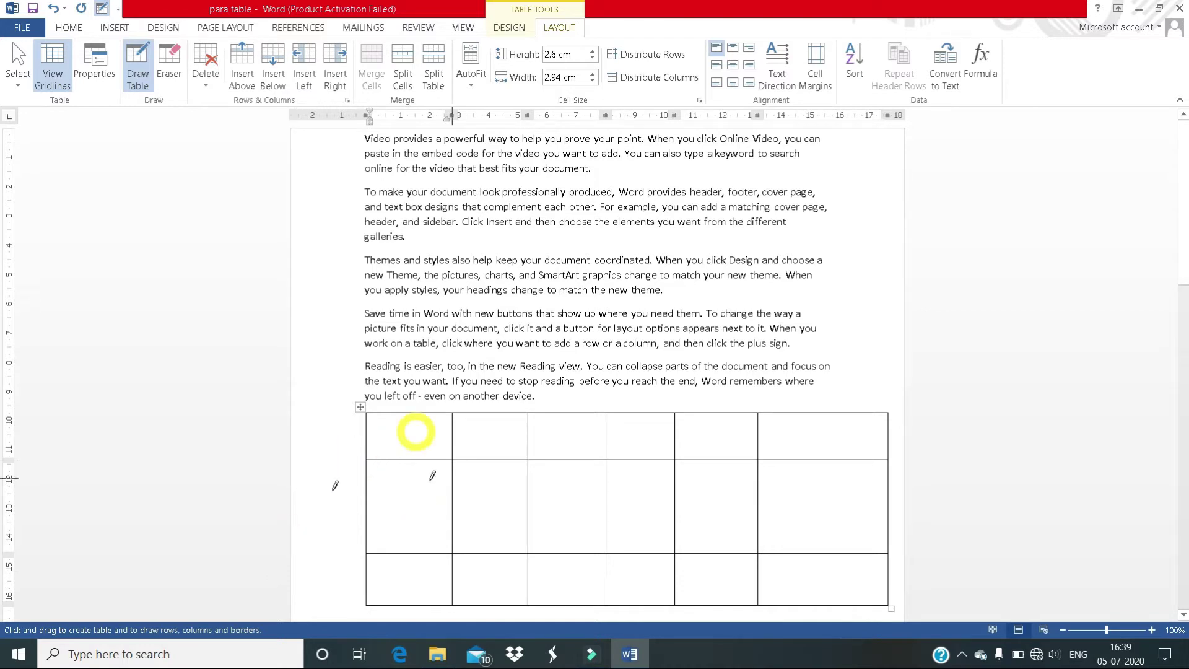
Step: Select the entire hand-drawn table with its move handle and delete it
click(509, 27)
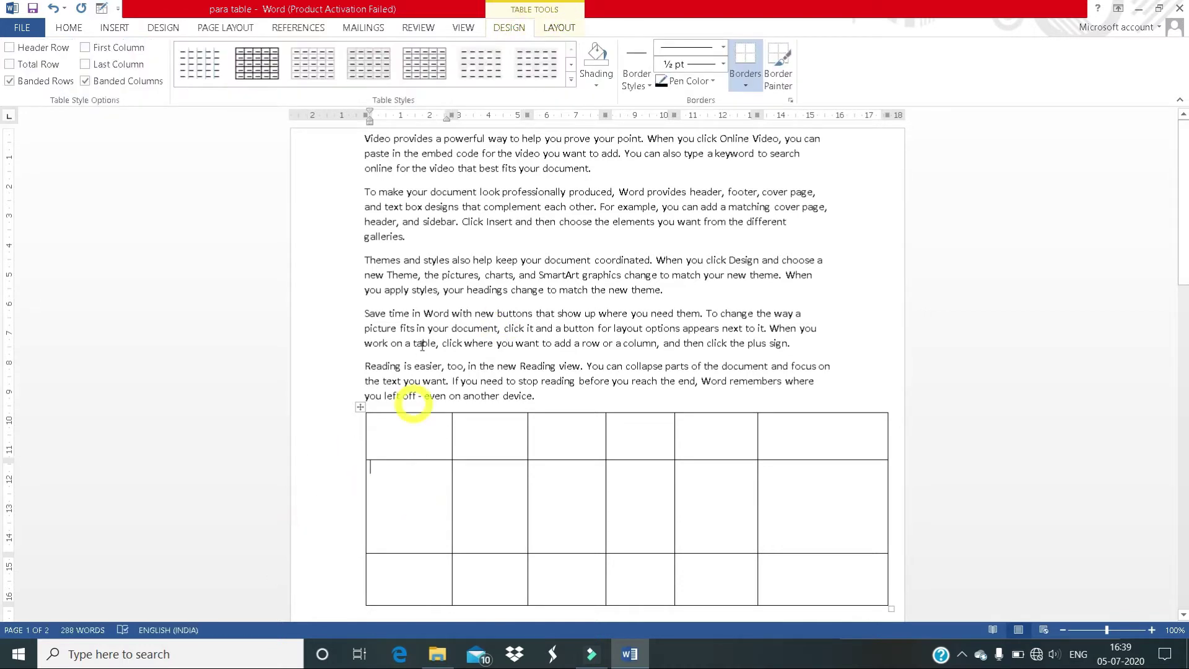
click(760, 81)
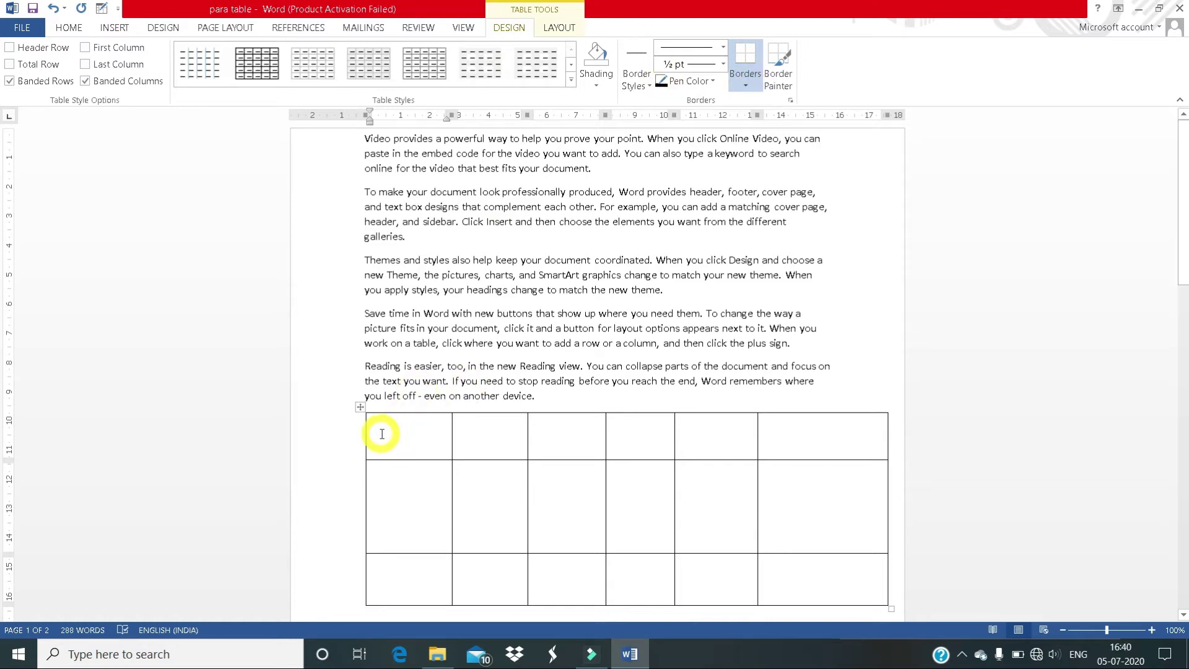
click(360, 409)
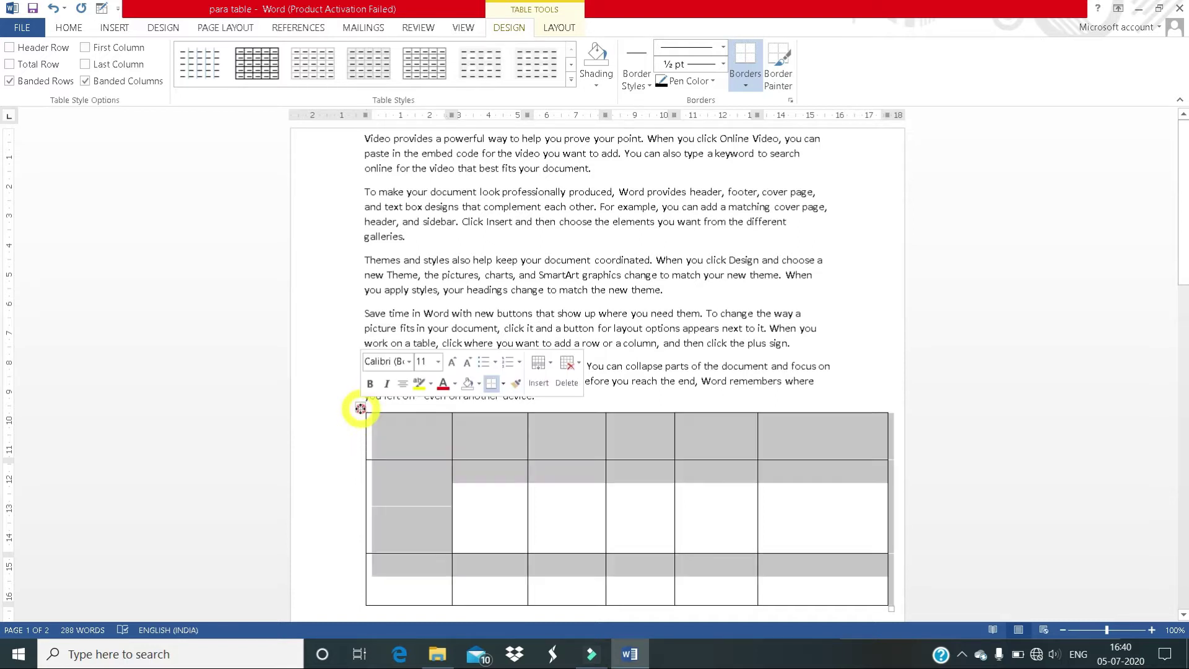
key(BackSpace)
click(114, 28)
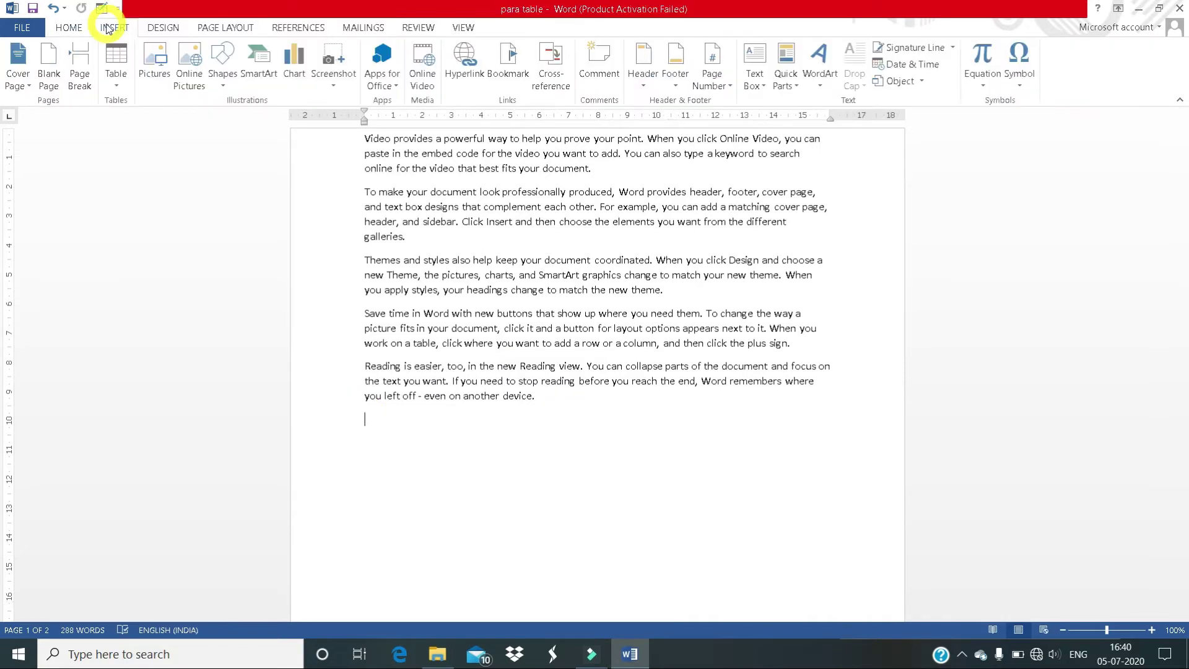
Step: Embed an Excel spreadsheet below the paragraph and close the activation warning
click(116, 89)
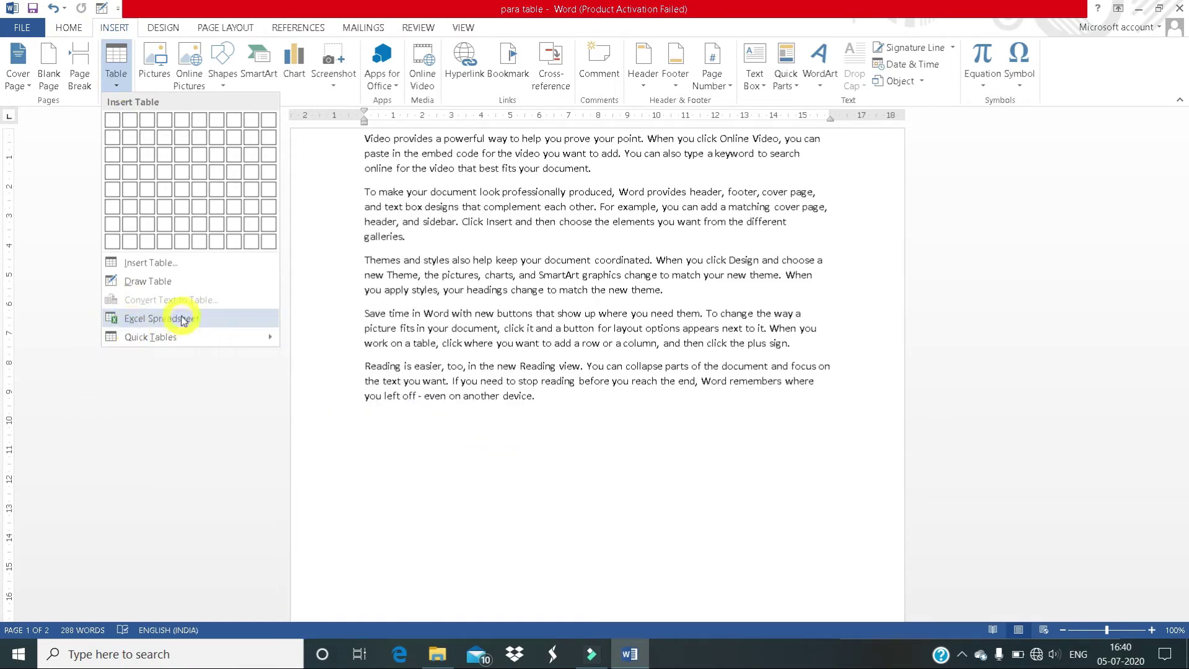
click(182, 319)
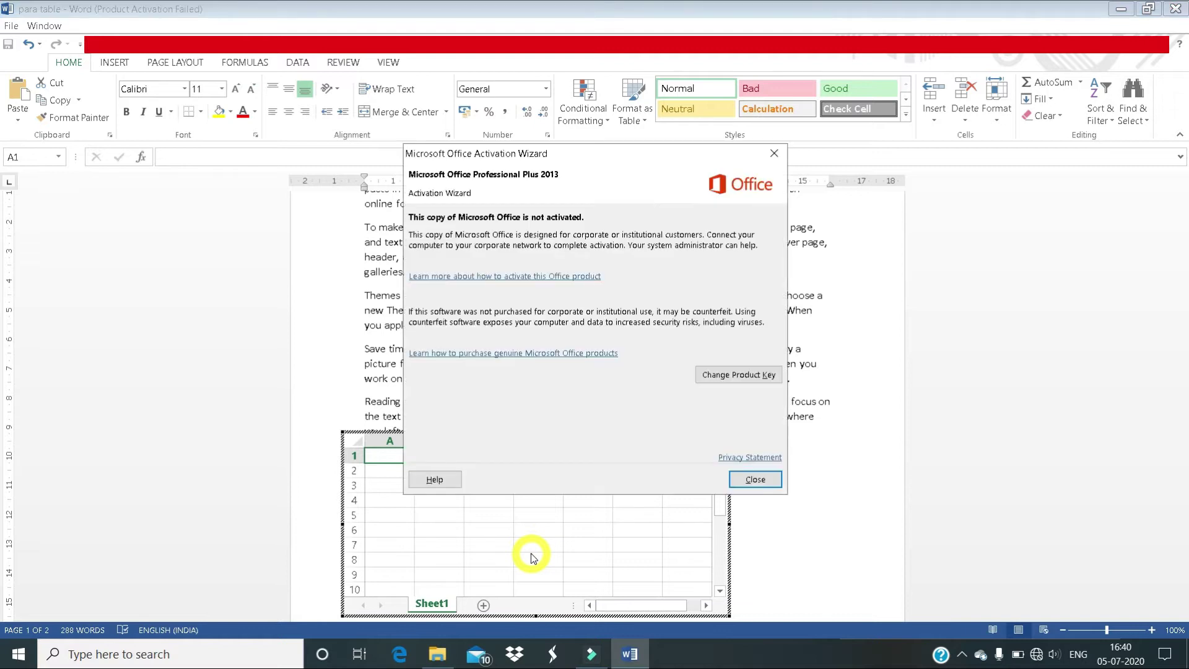
click(755, 479)
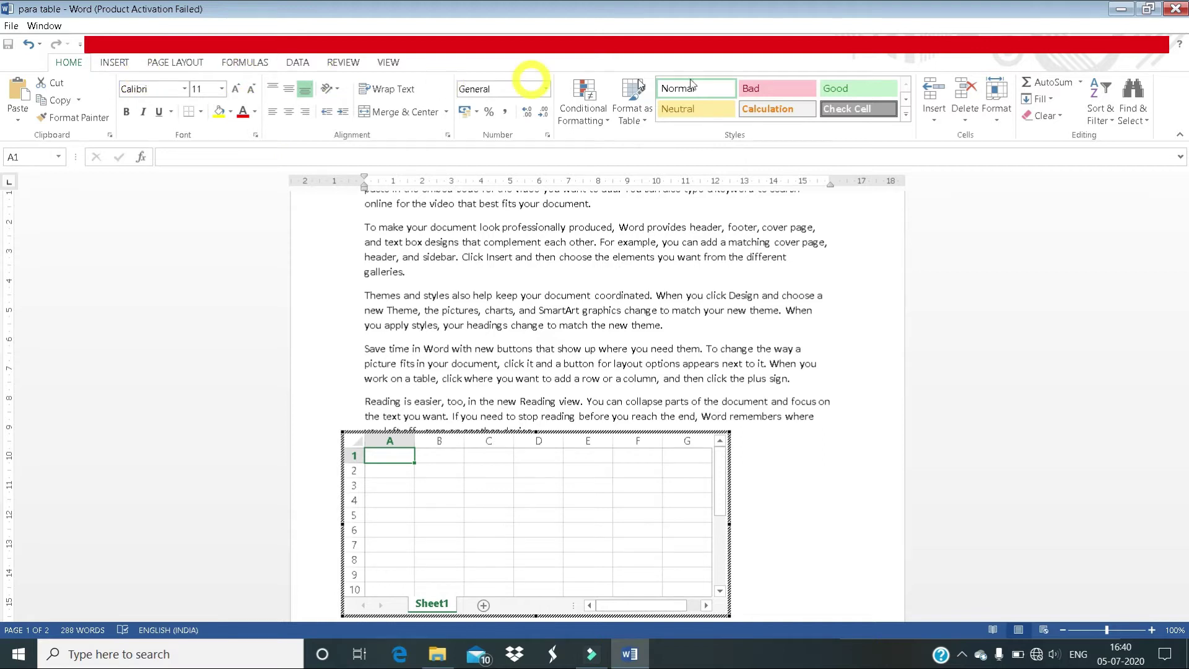
Step: Enter ff, dfdf, fd, dfd in column A and fdgfgf, fghg in column C
text(ff)
click(396, 485)
text(dfdf)
click(390, 530)
text(fd)
click(390, 558)
text(dfd)
click(480, 501)
text(fdgfgf)
click(482, 545)
text(fghg)
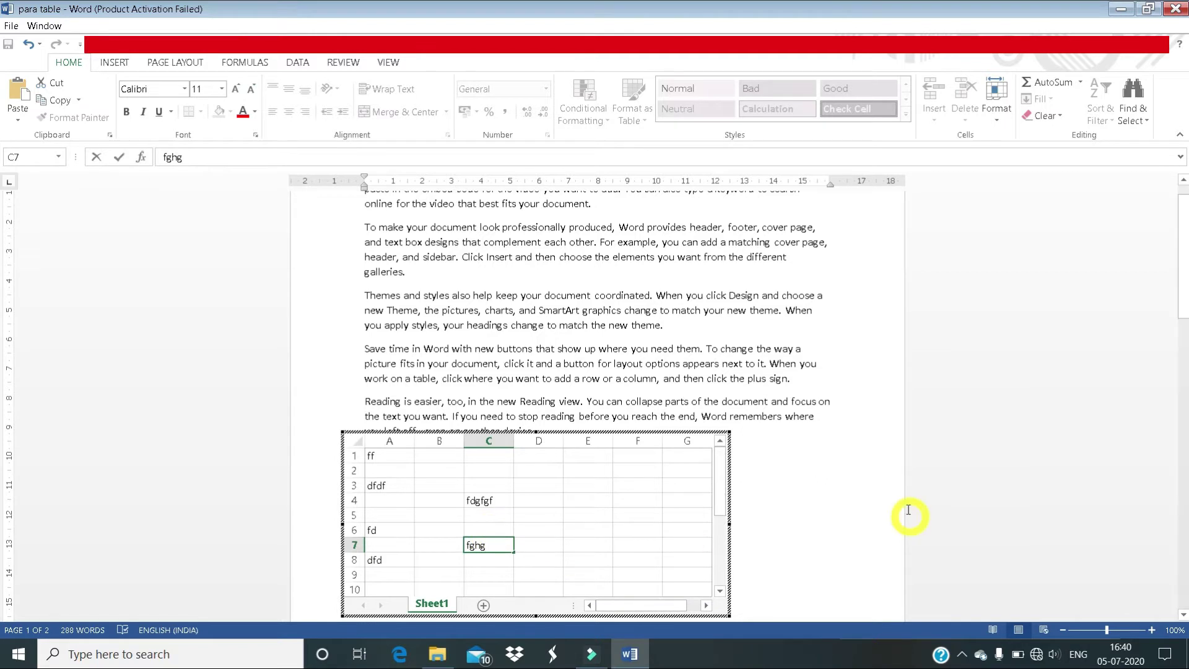
click(838, 475)
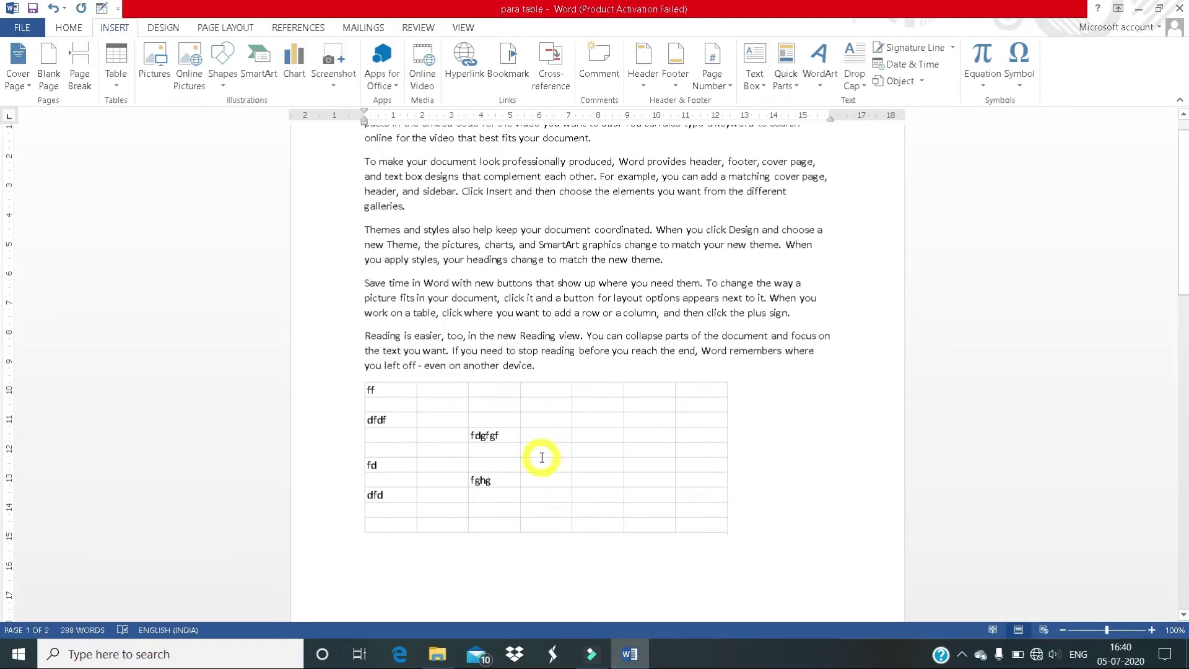
double_click(532, 441)
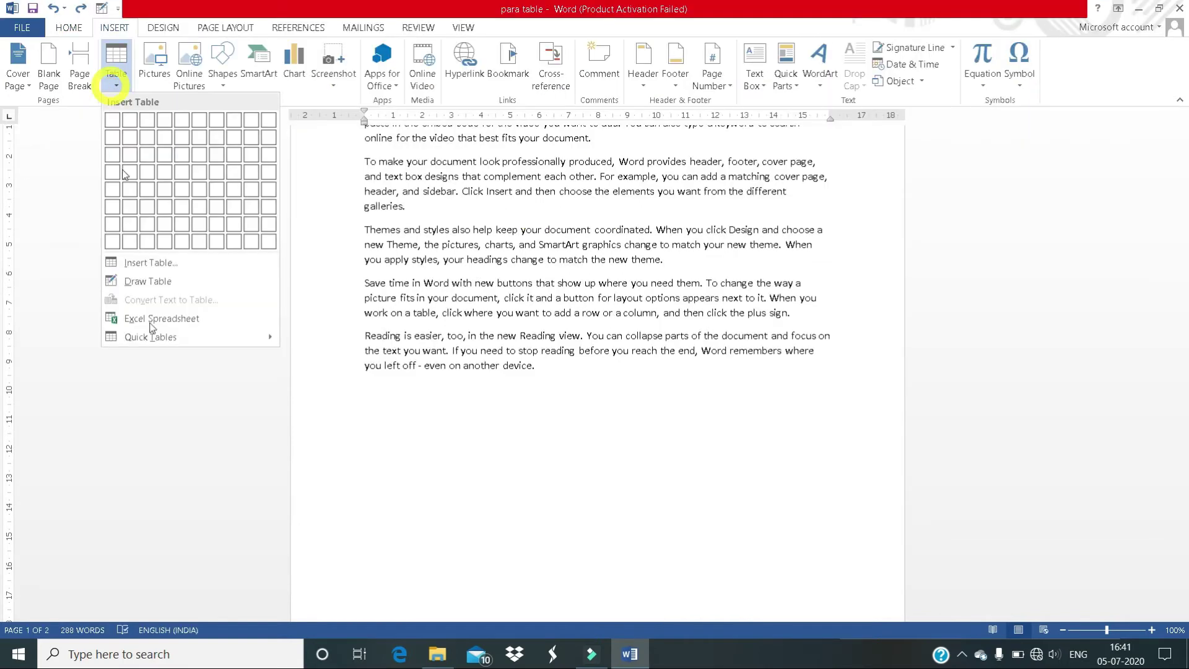
Step: Pick the Tabular List table from the Quick Tables gallery
click(155, 343)
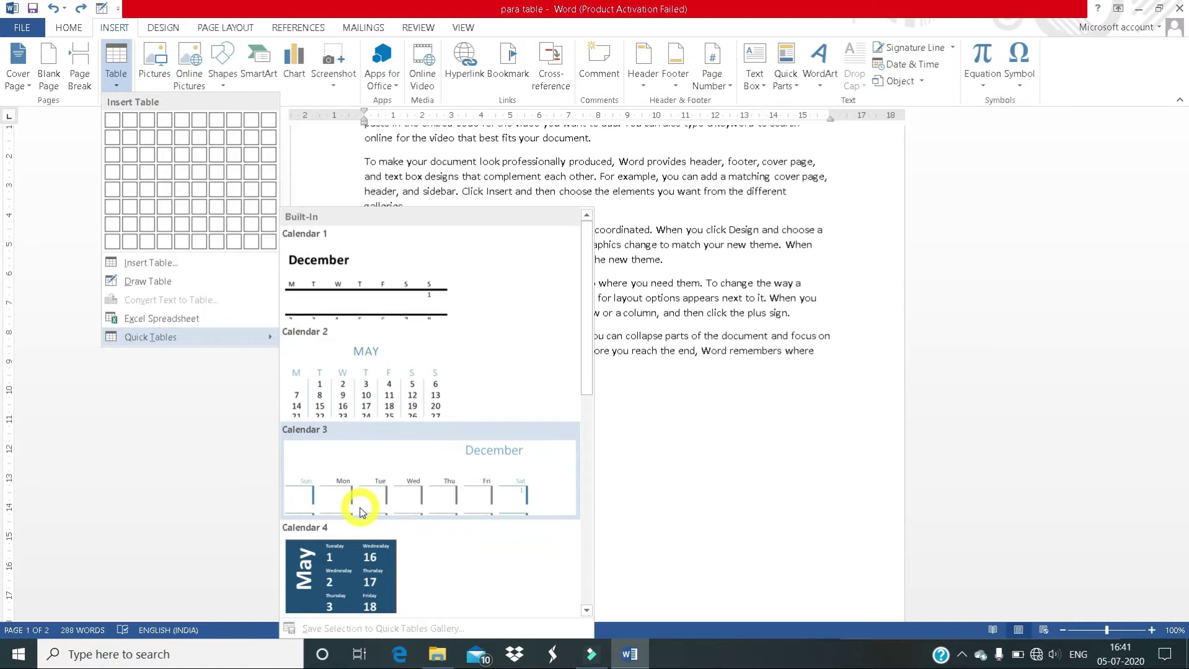
scroll(358, 523, down, 5)
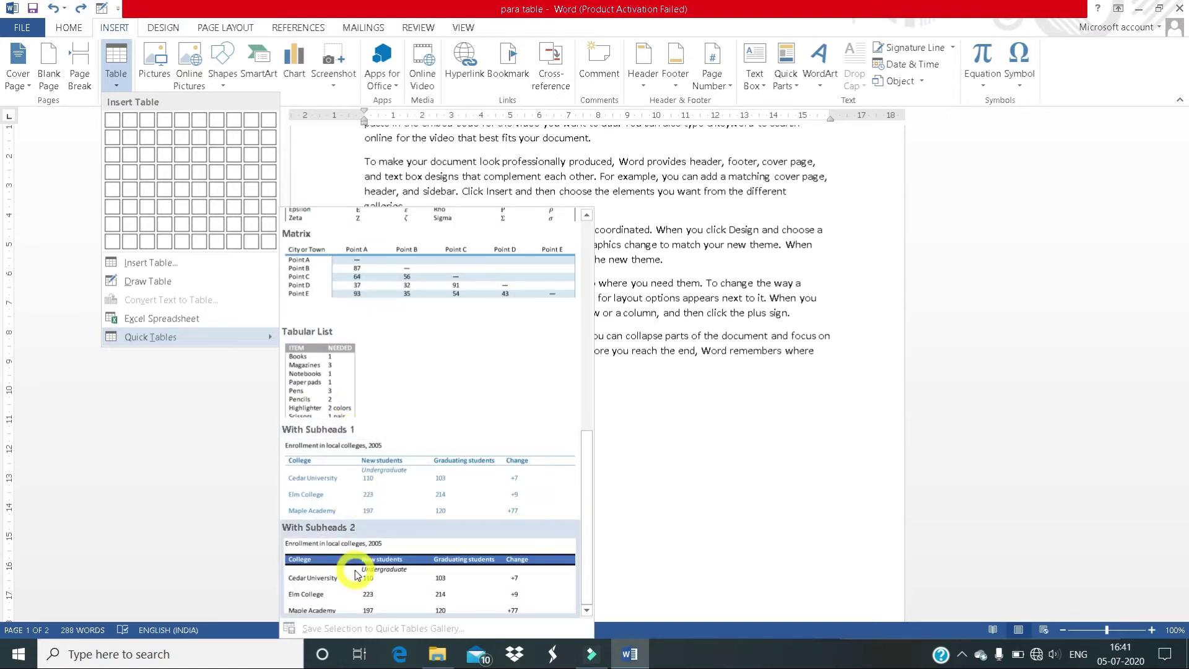
scroll(357, 575, up, 5)
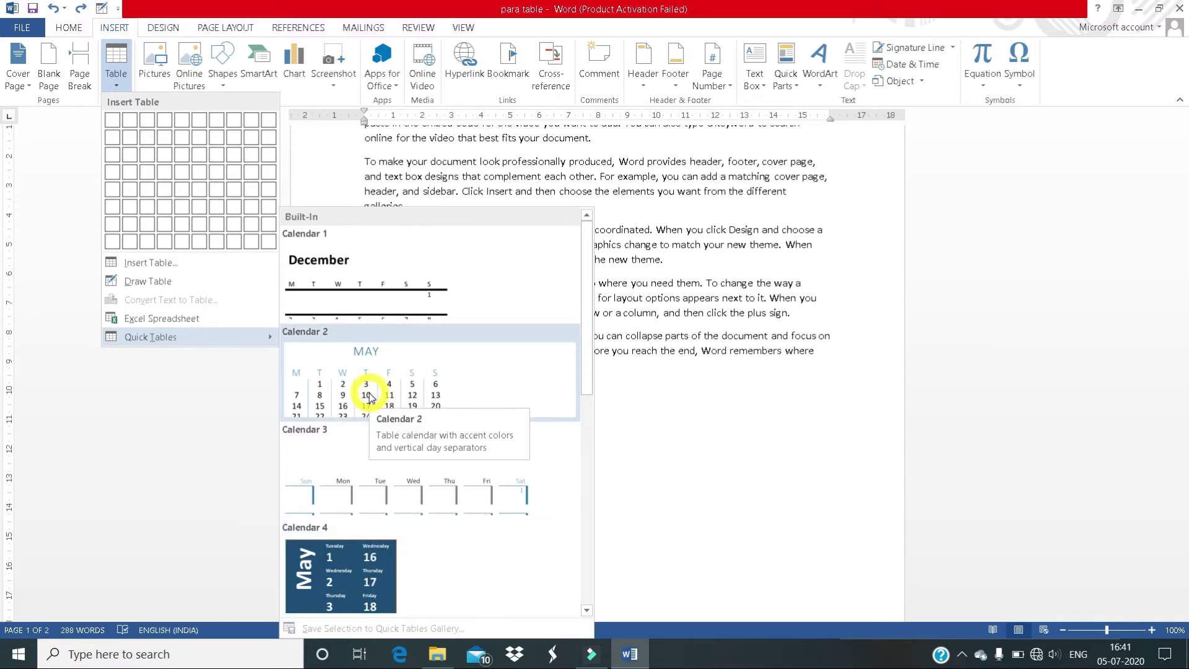
scroll(345, 557, down, 5)
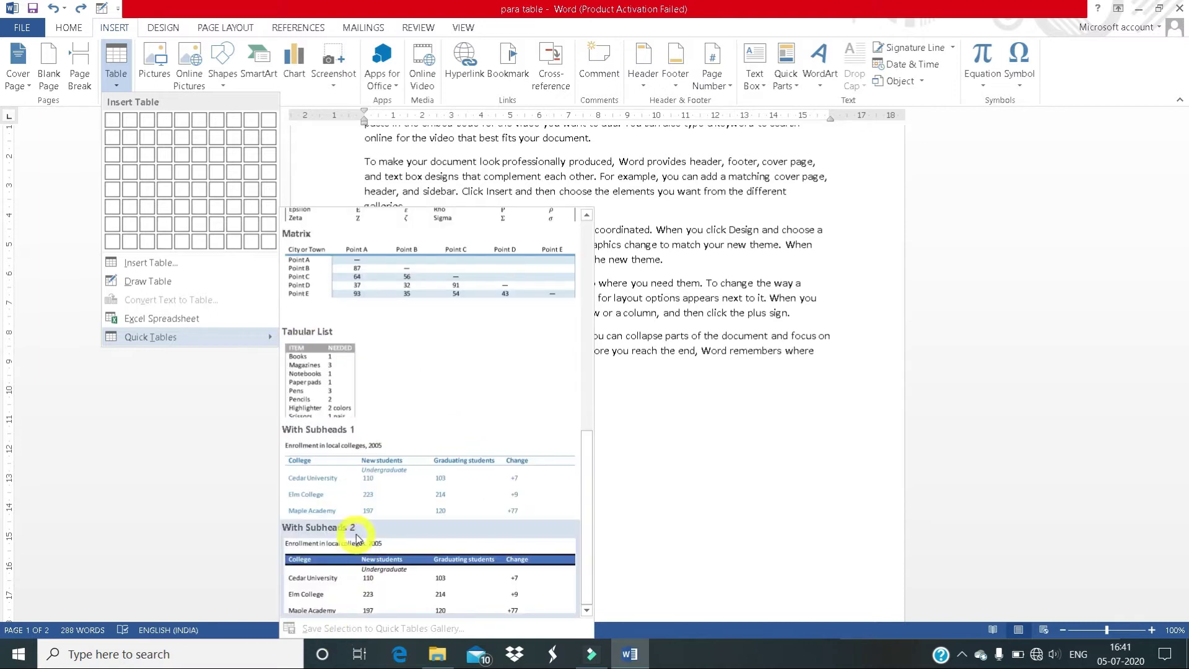
click(313, 375)
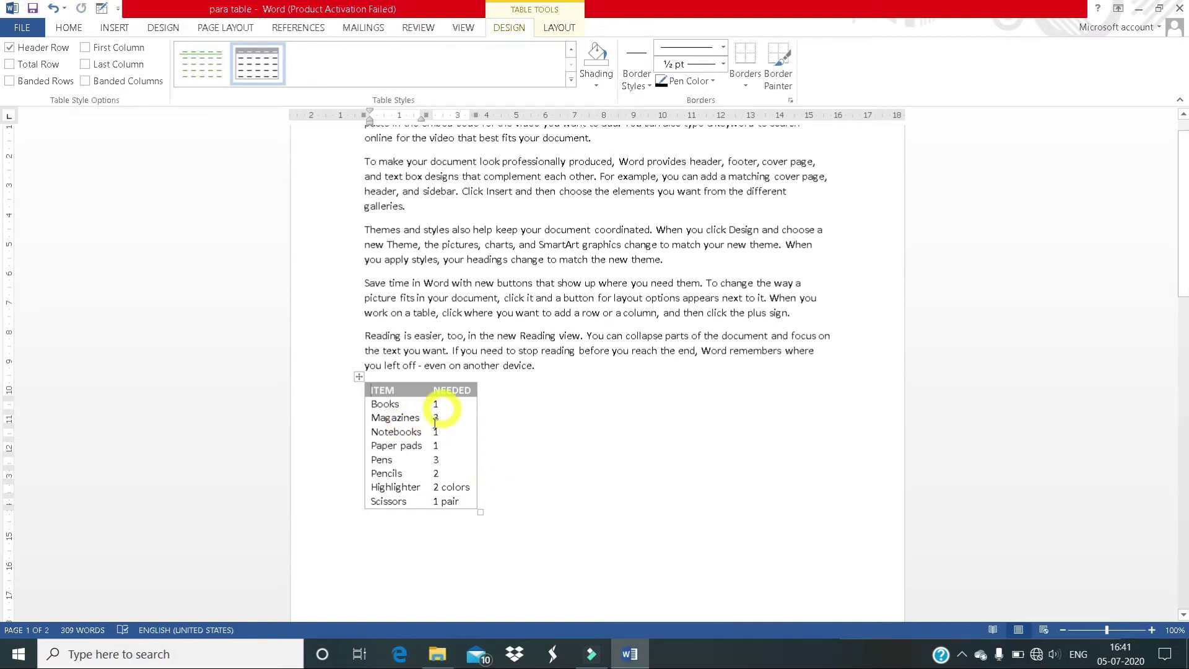
Step: Delete the Tabular List rows and its ITEM/NEEDED header, leaving a typed 'dfdf' line
mouse_move(377, 399)
mouse_down()
mouse_move(432, 432)
mouse_move(465, 514)
mouse_up()
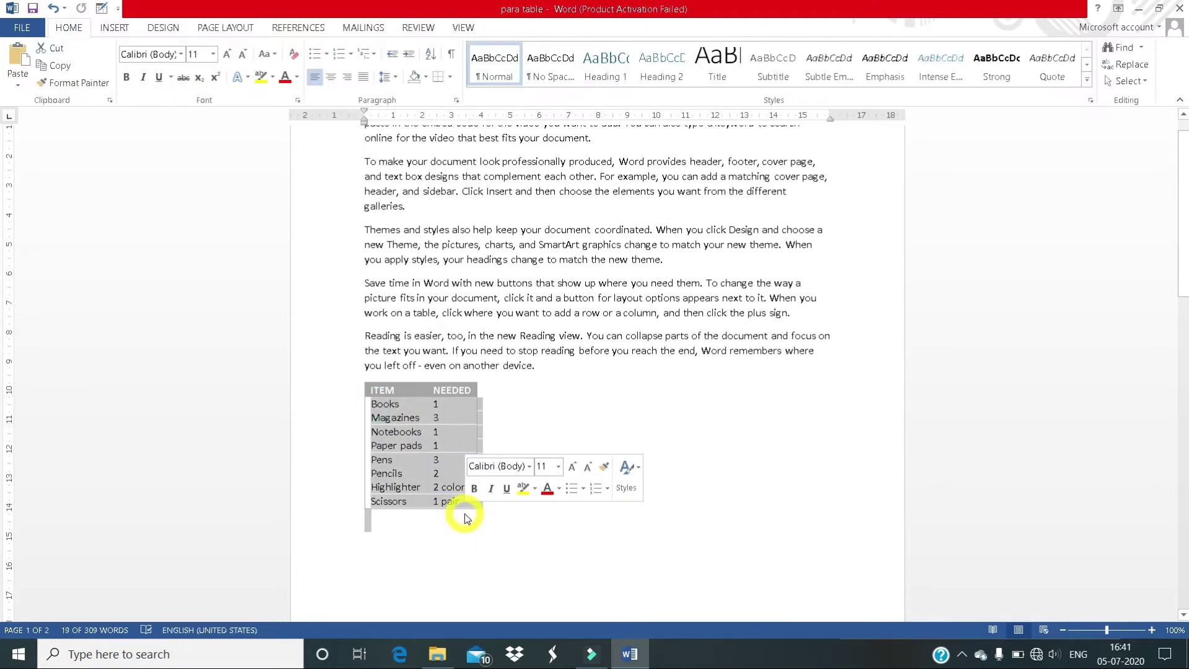
key(BackSpace)
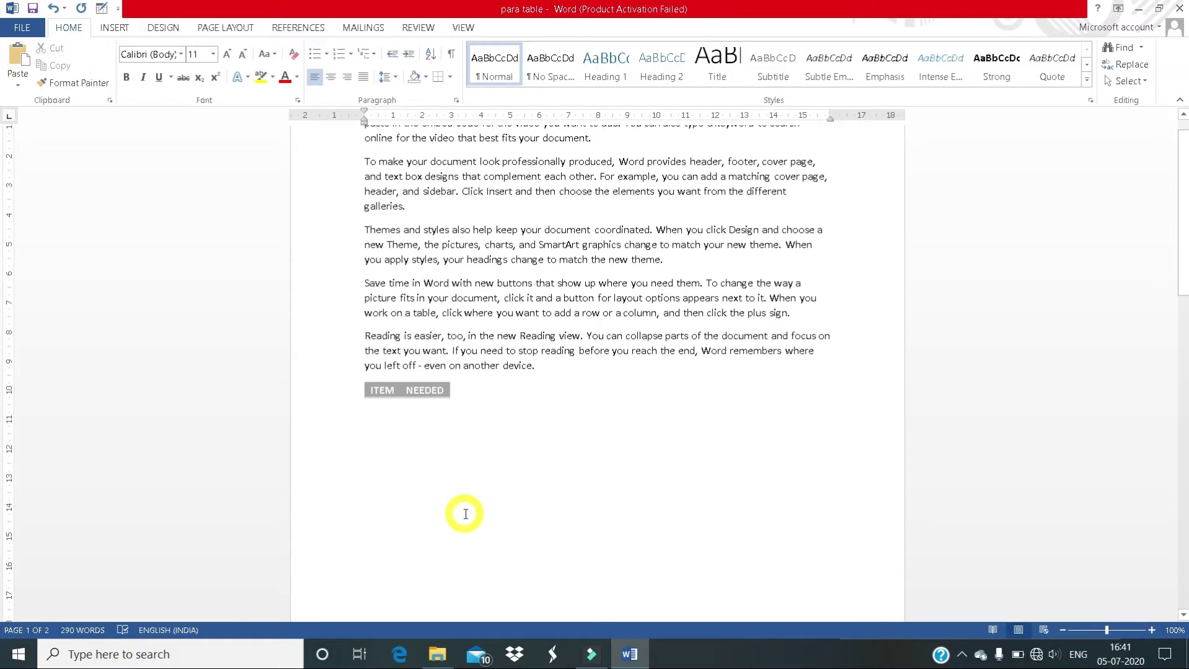
text(dfdf)
key(Return)
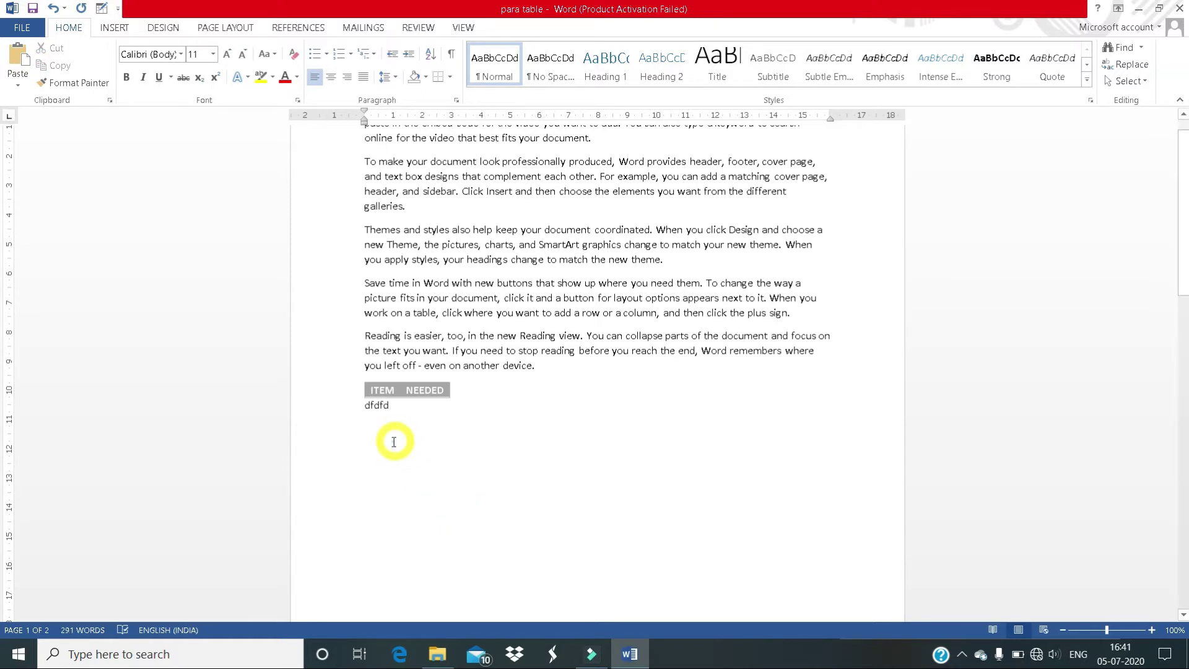
click(374, 383)
key(BackSpace)
click(114, 27)
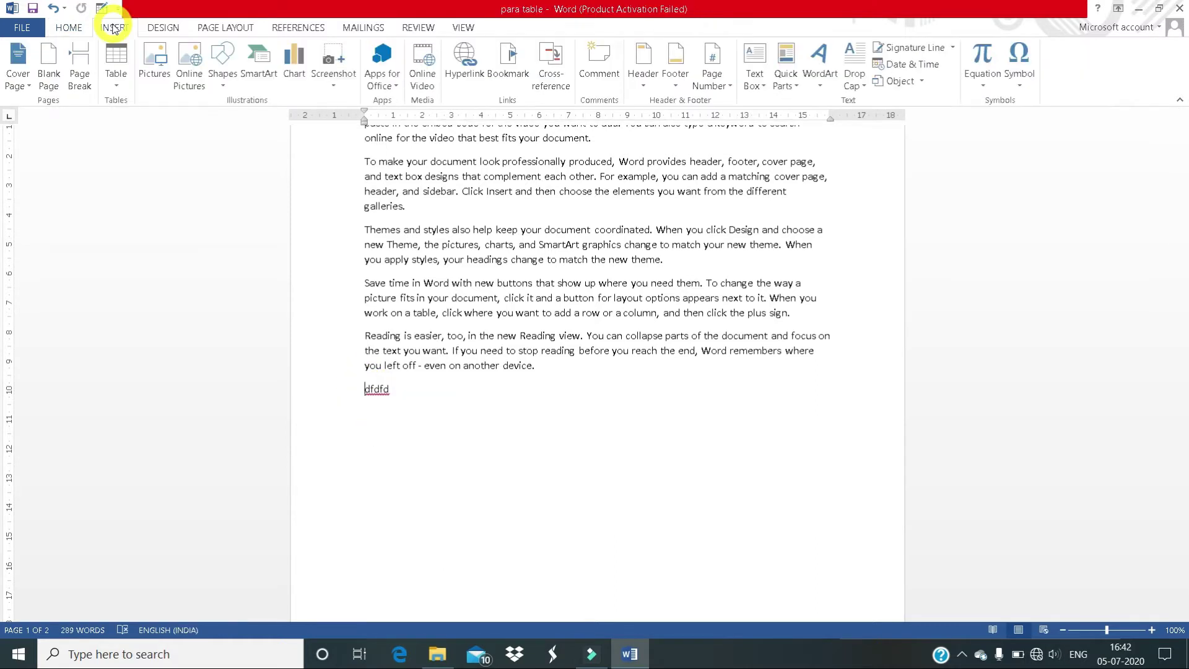
click(116, 86)
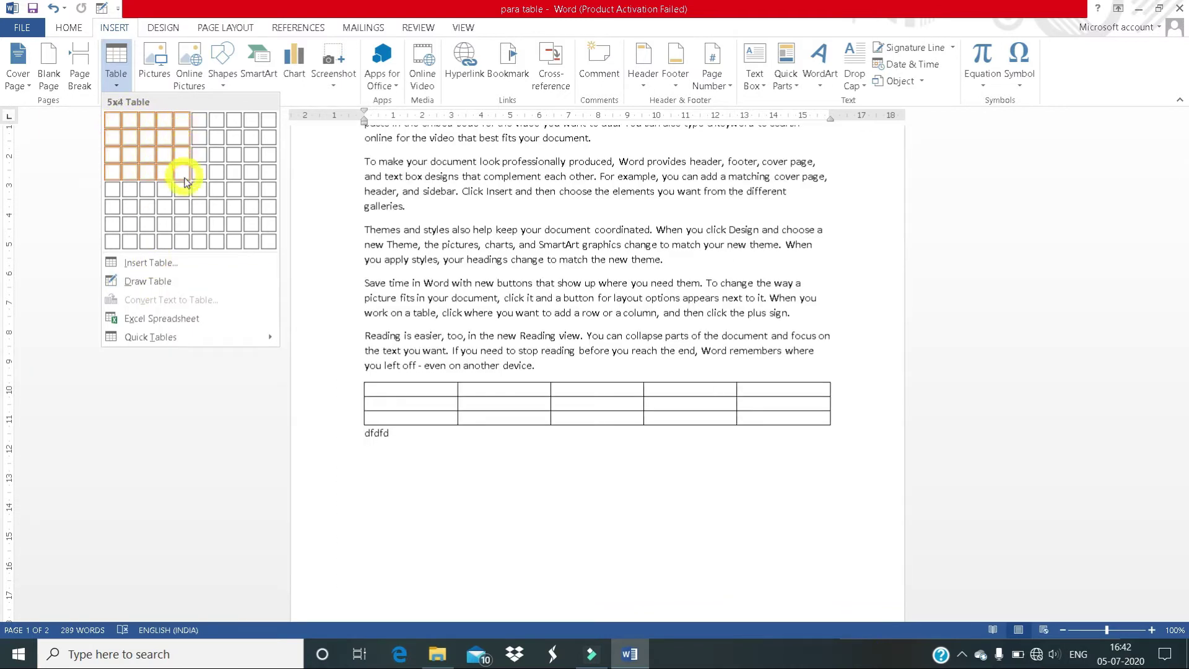
Step: Insert a 5×4 table, clear the leftover text, and paste in the marks table data
key(Escape)
click(357, 447)
key(Delete)
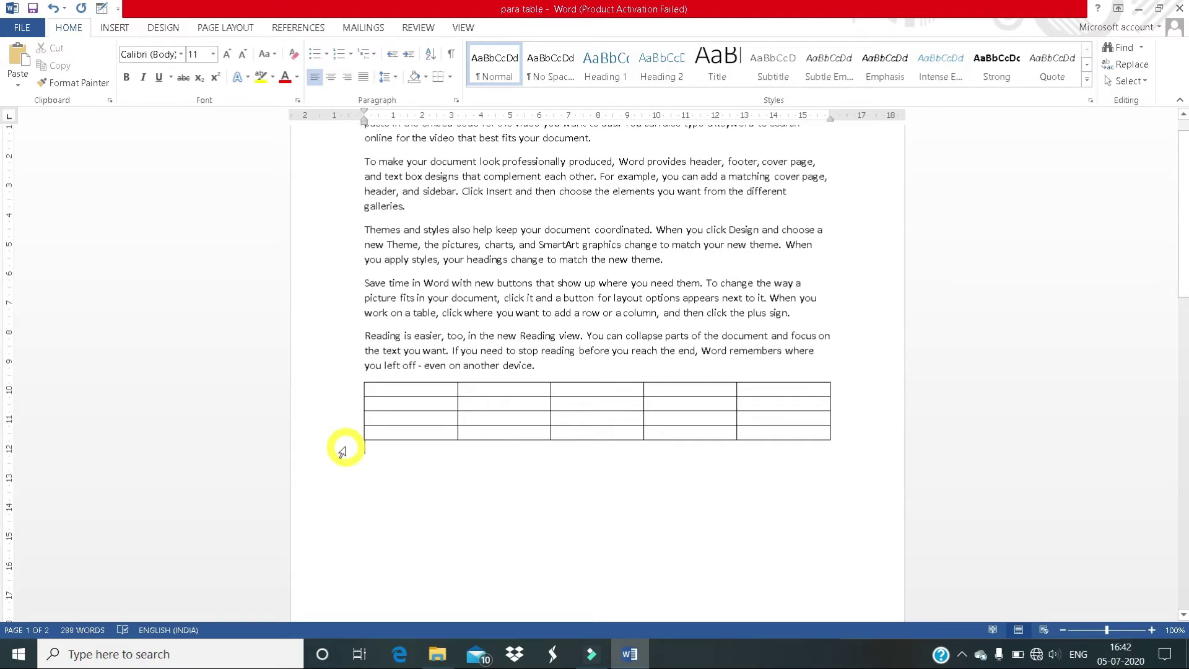
key(ctrl+v)
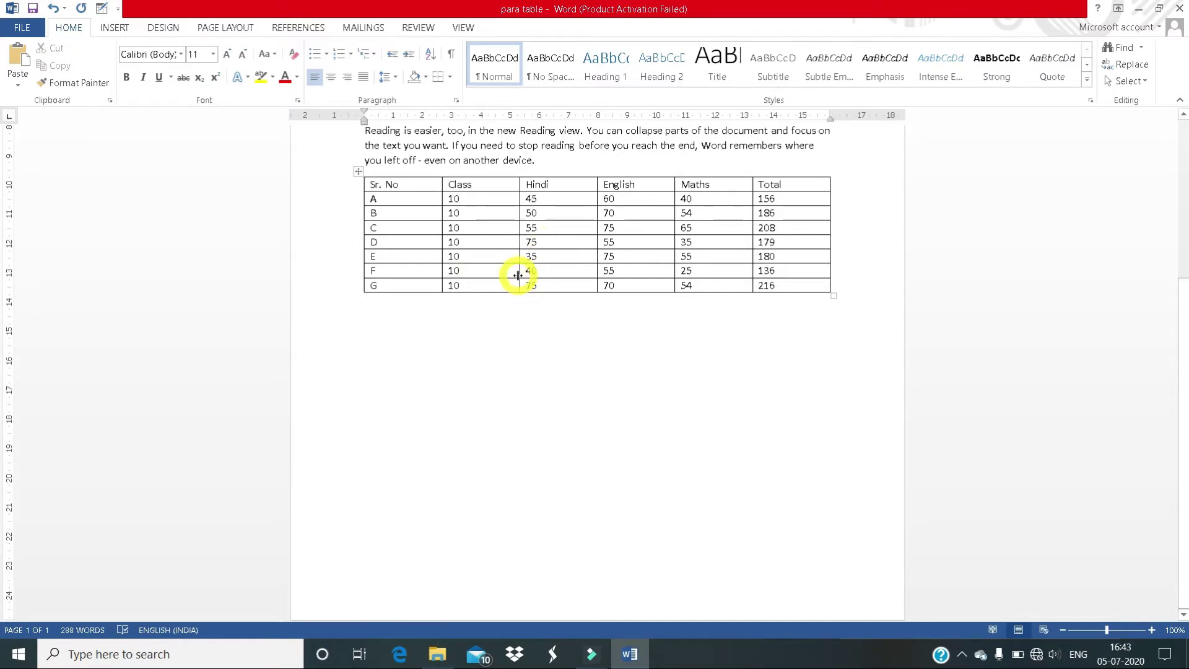
click(391, 184)
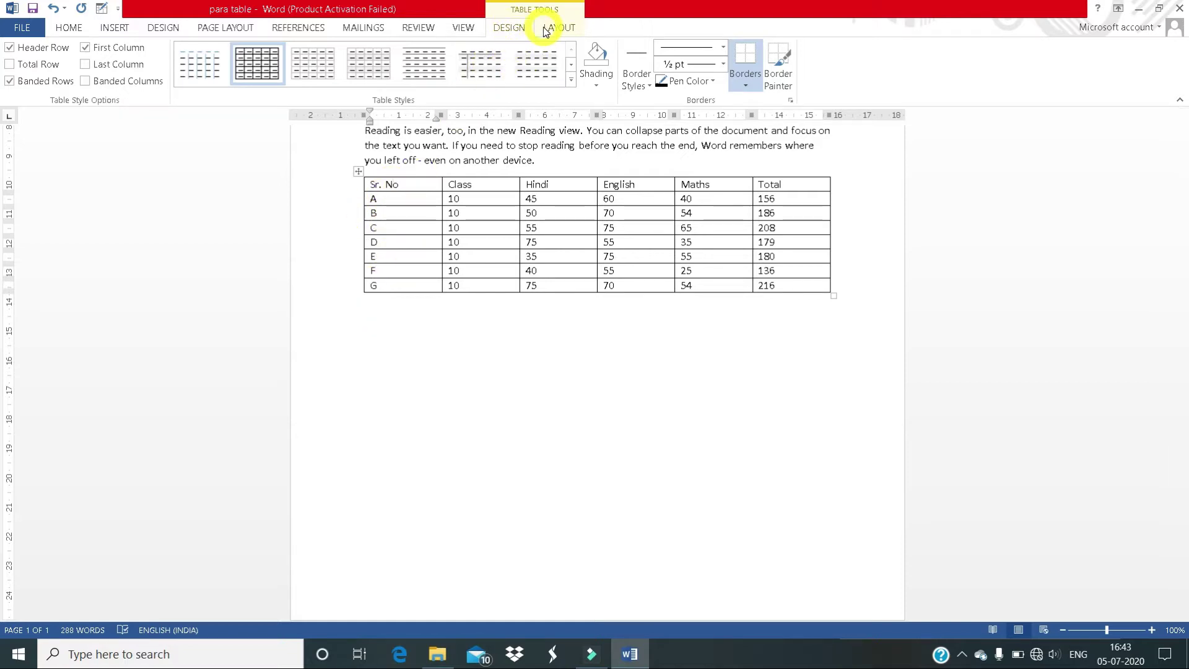
Step: Apply the blue Grid Table style from the Table Styles gallery to the marks table
click(441, 367)
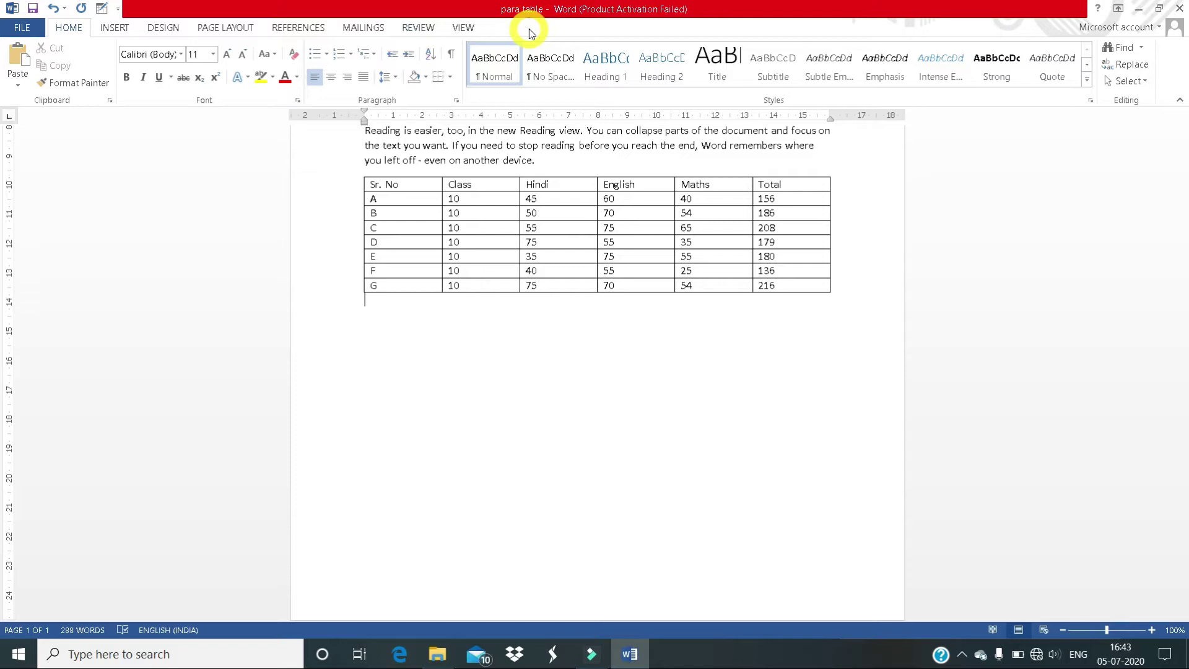
click(383, 185)
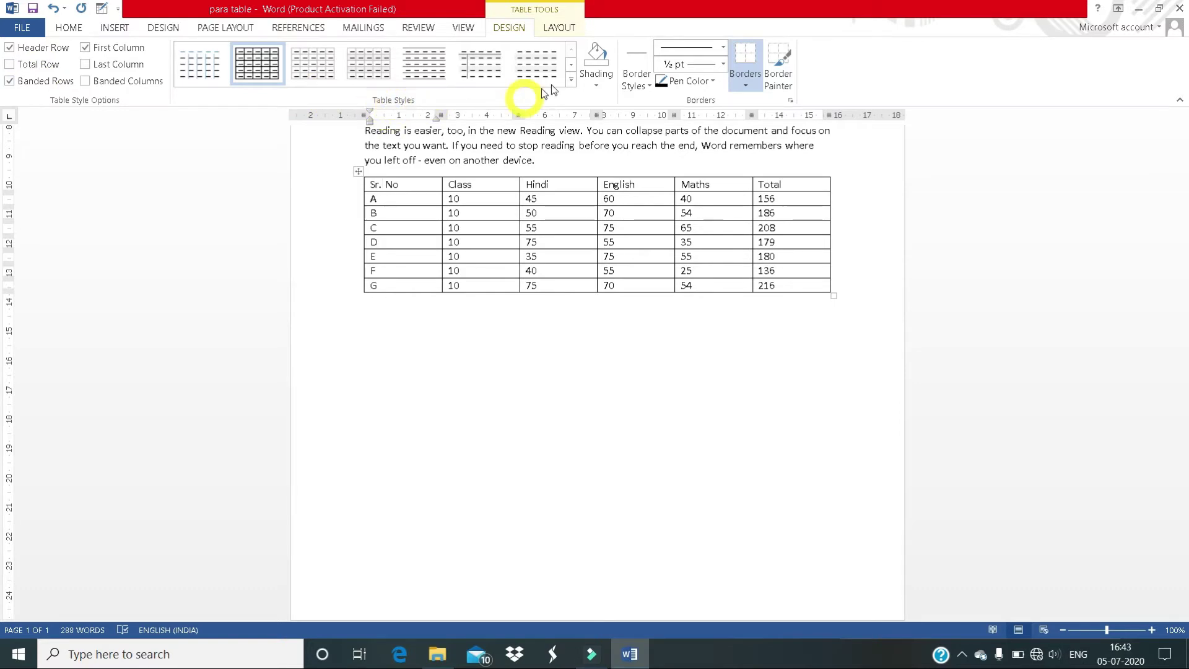
click(570, 80)
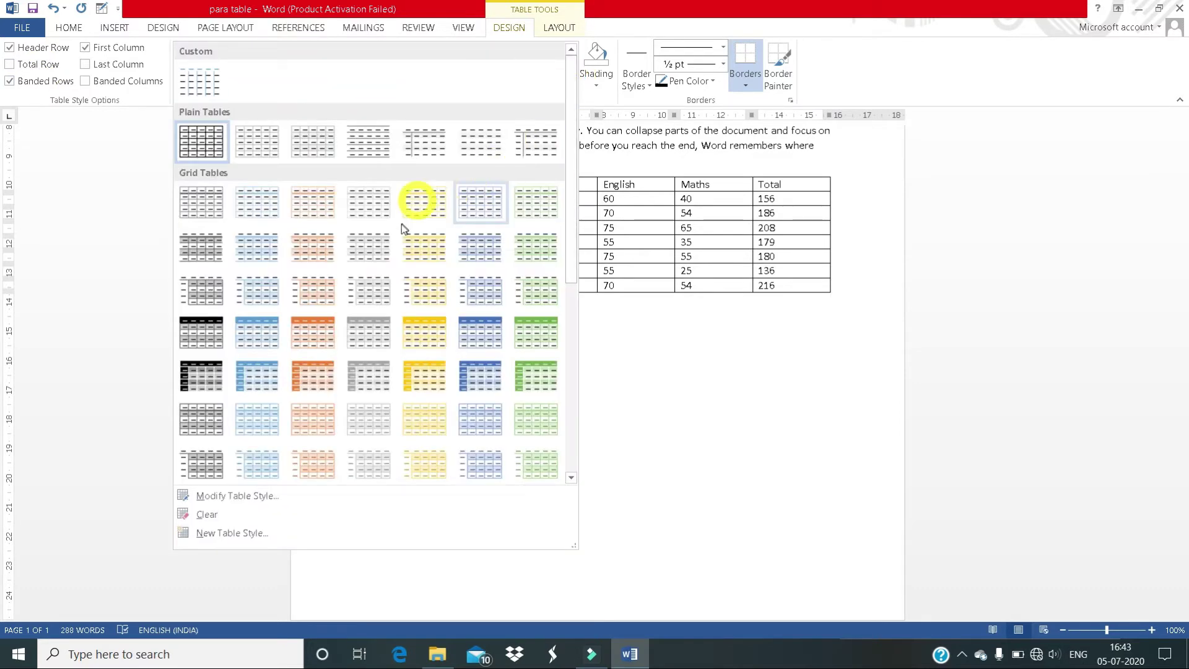
scroll(401, 225, down, 3)
scroll(400, 226, down, 2)
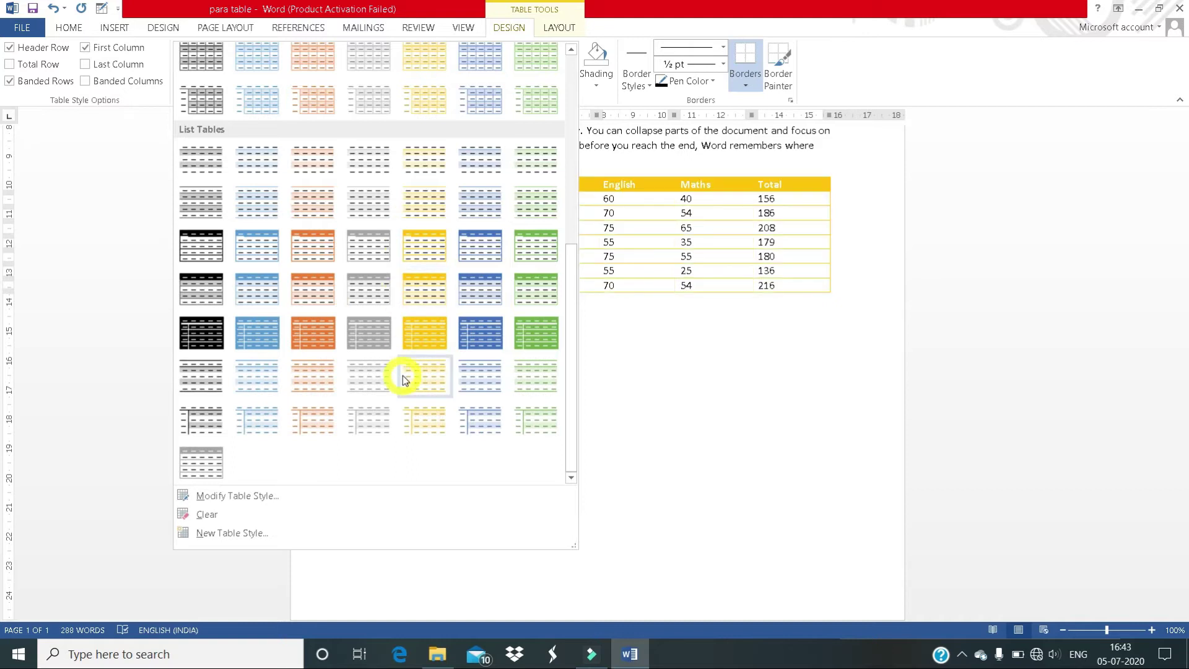
scroll(403, 375, up, 5)
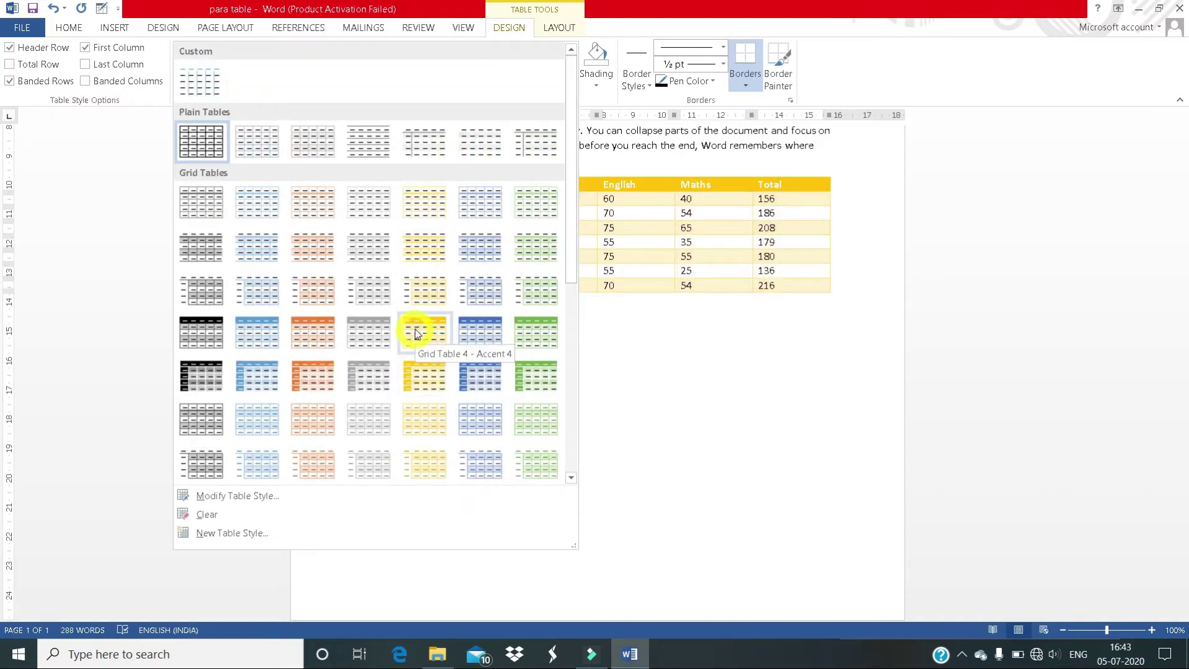
click(261, 339)
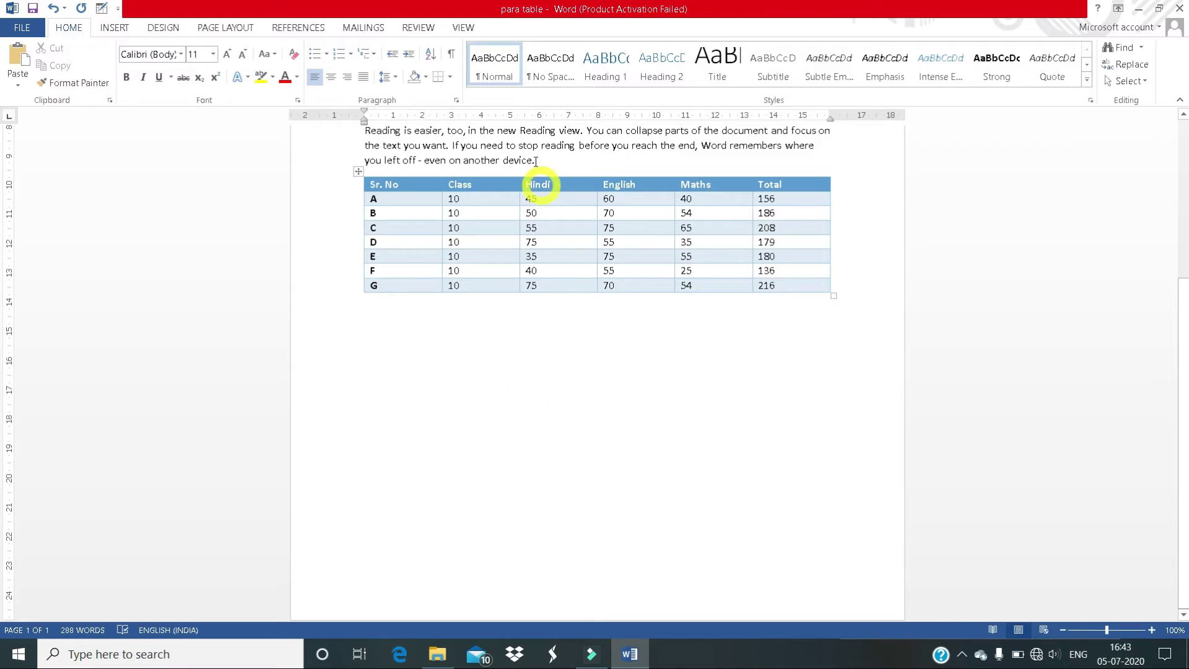
Step: Toggle Header Row off and back on, then enable Total Row so row G is bold
click(433, 201)
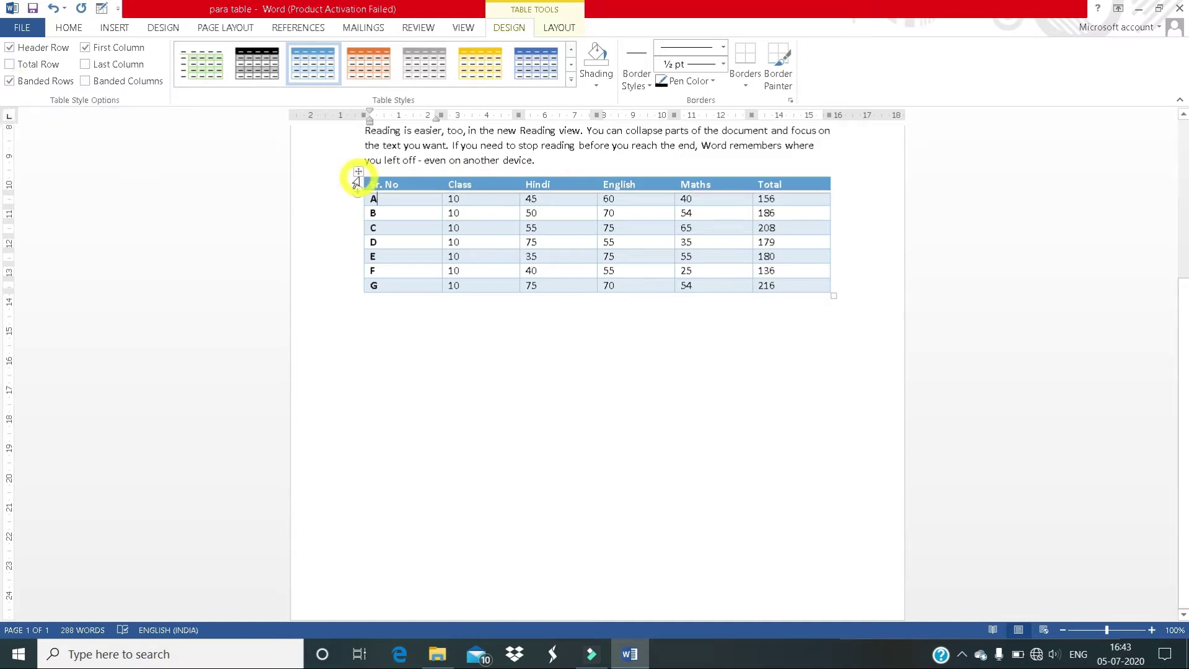
click(10, 49)
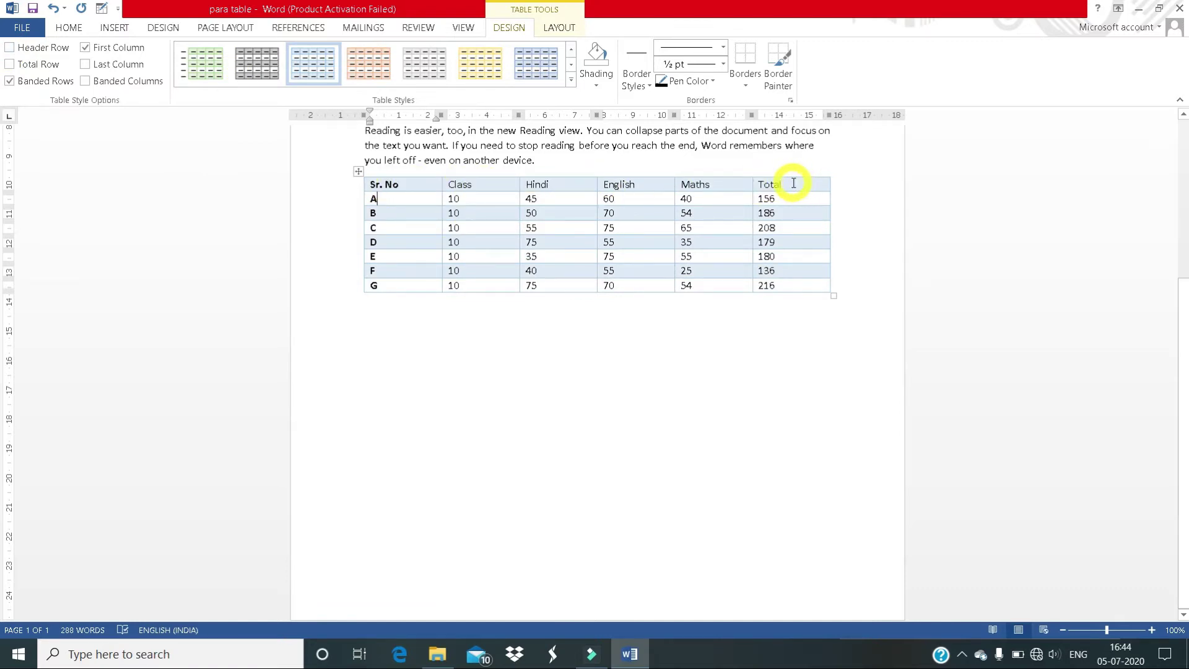
click(9, 48)
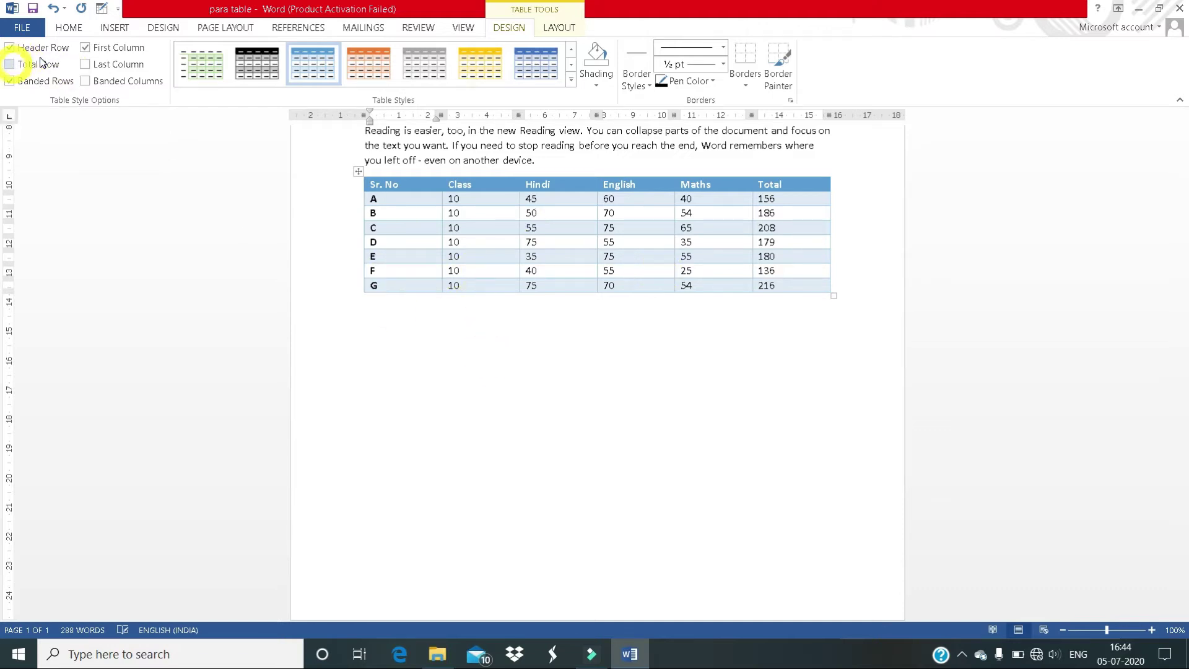
click(9, 65)
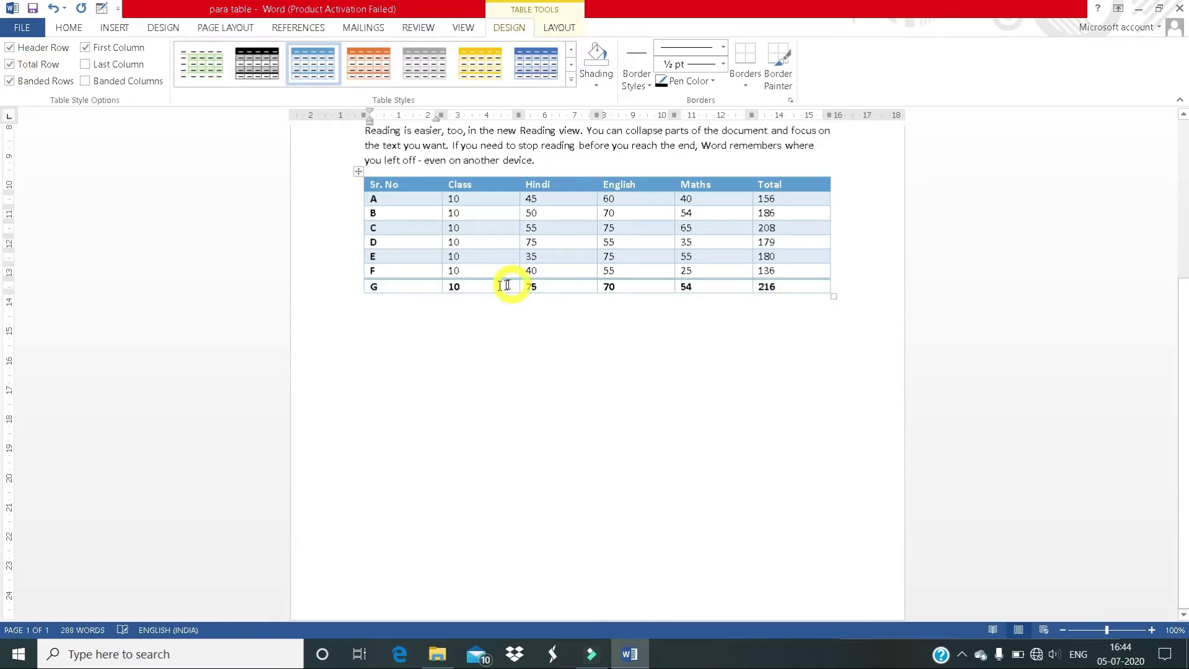
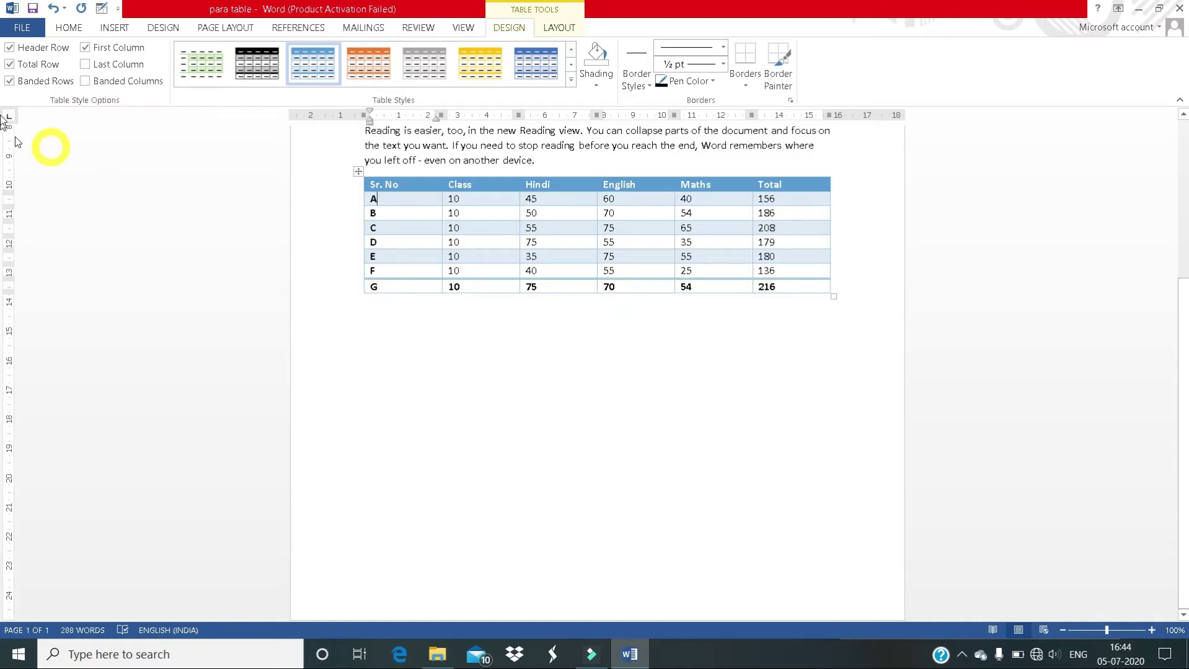
Step: Uncheck Total Row to drop the bold last row, and switch Banded Rows off
click(9, 65)
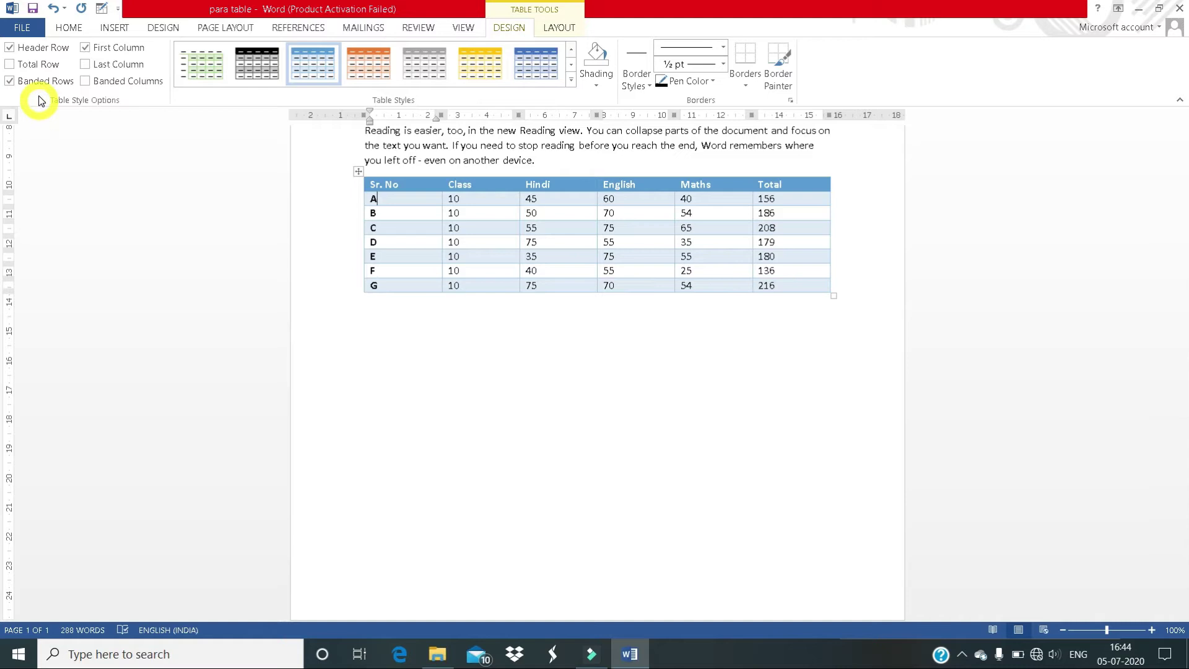
click(10, 82)
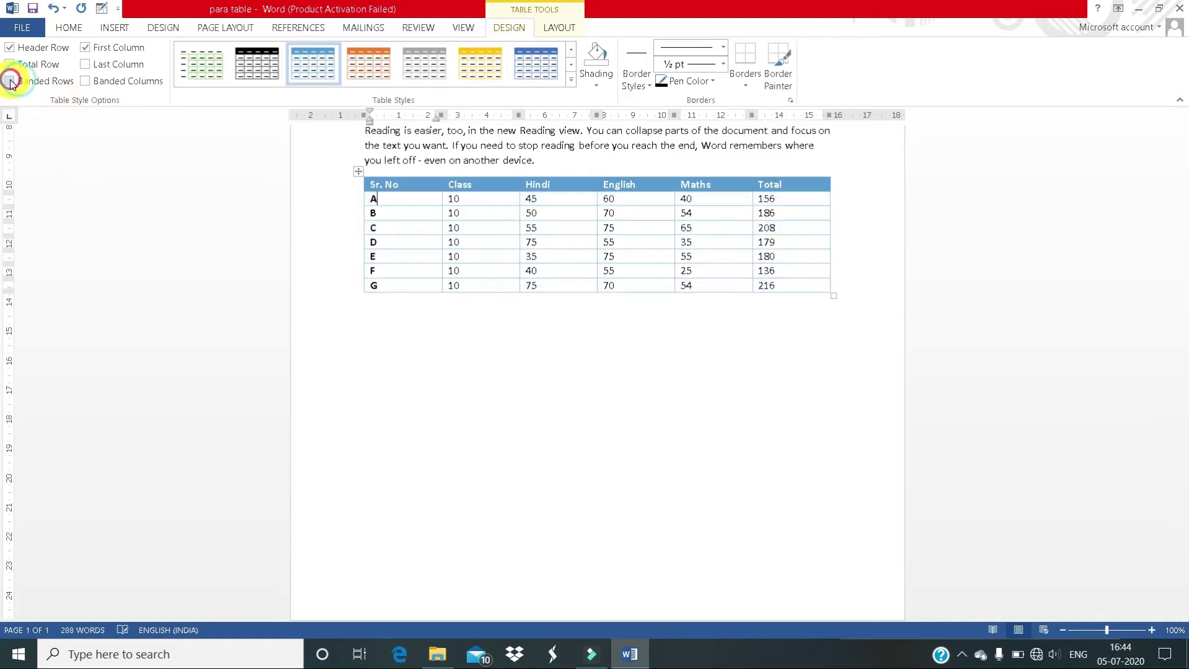
click(472, 390)
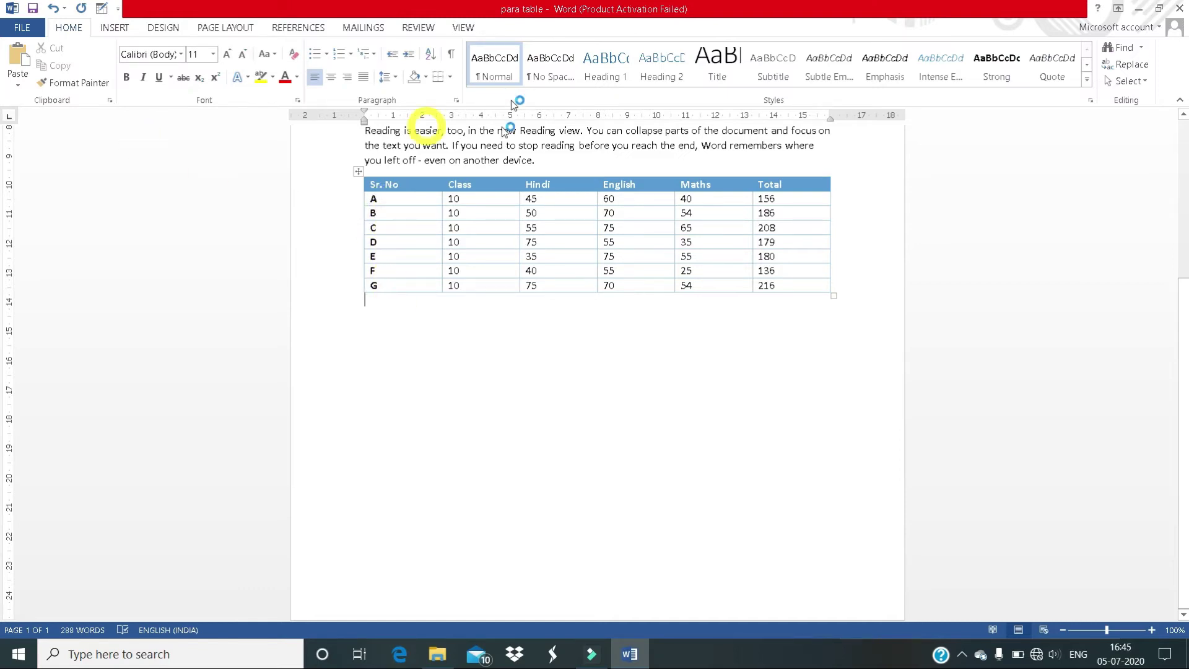
click(403, 202)
Step: Turn Banded Rows back on and add Banded Columns to the marks table
click(511, 30)
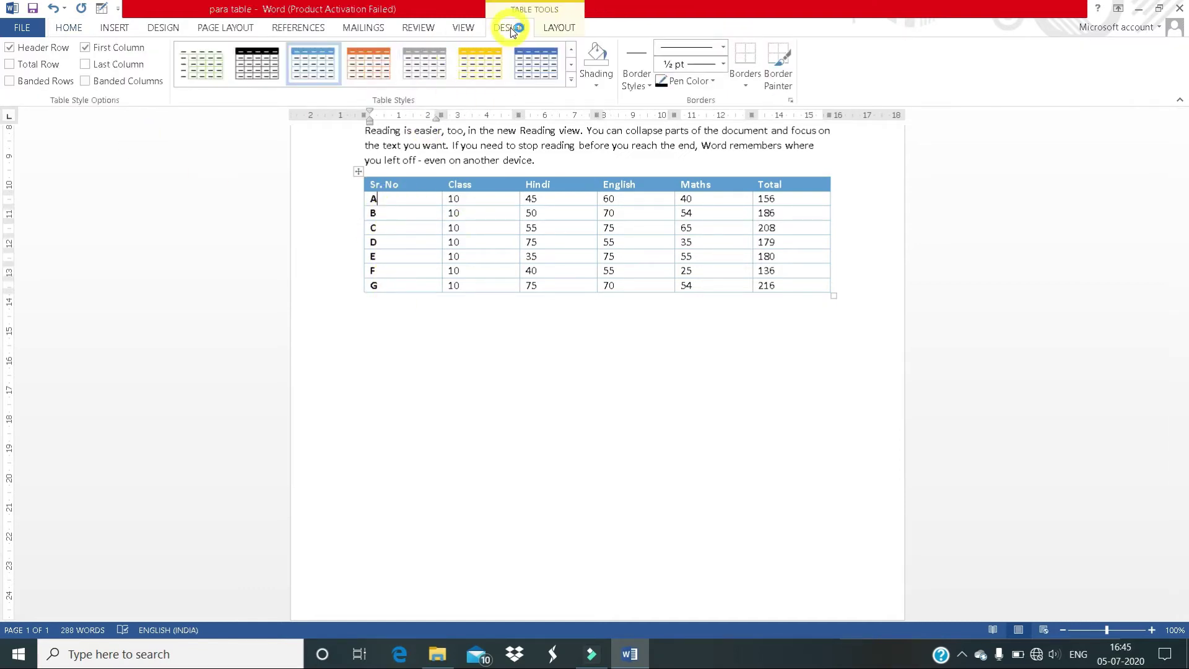
click(10, 81)
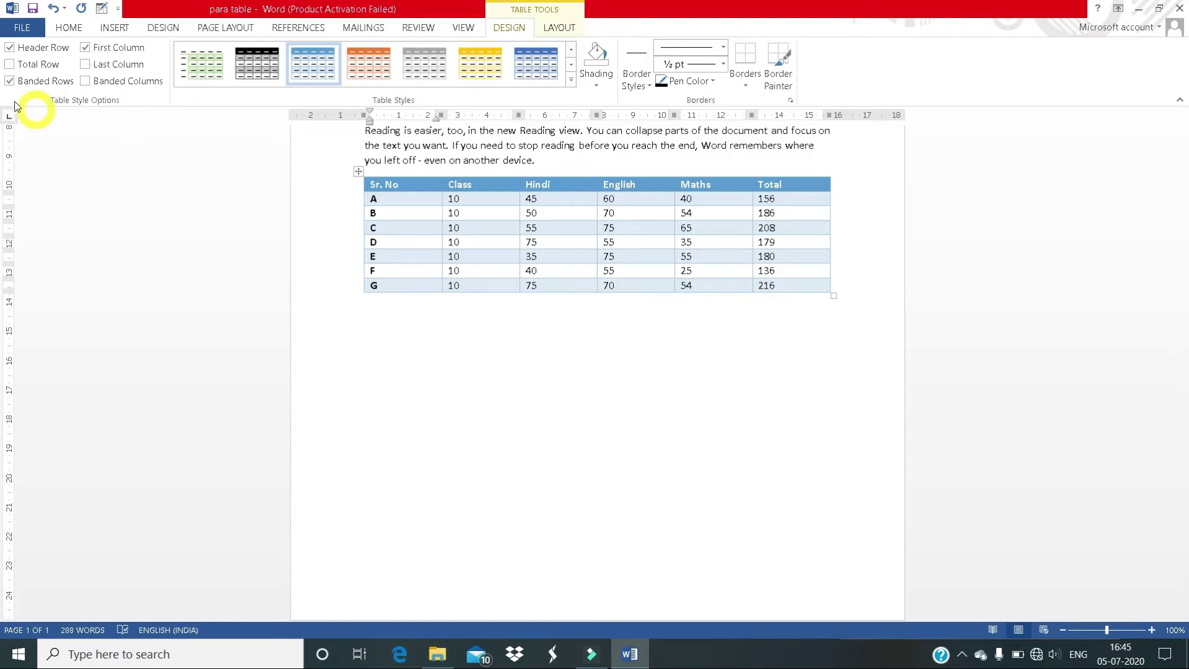
click(10, 80)
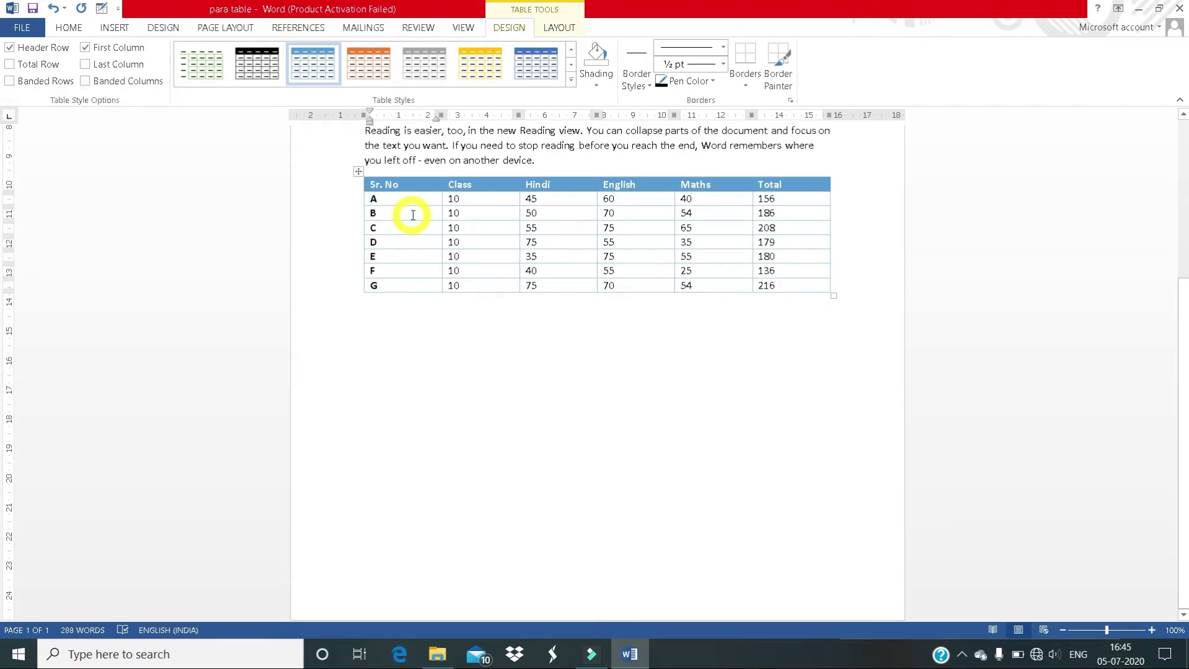
click(9, 81)
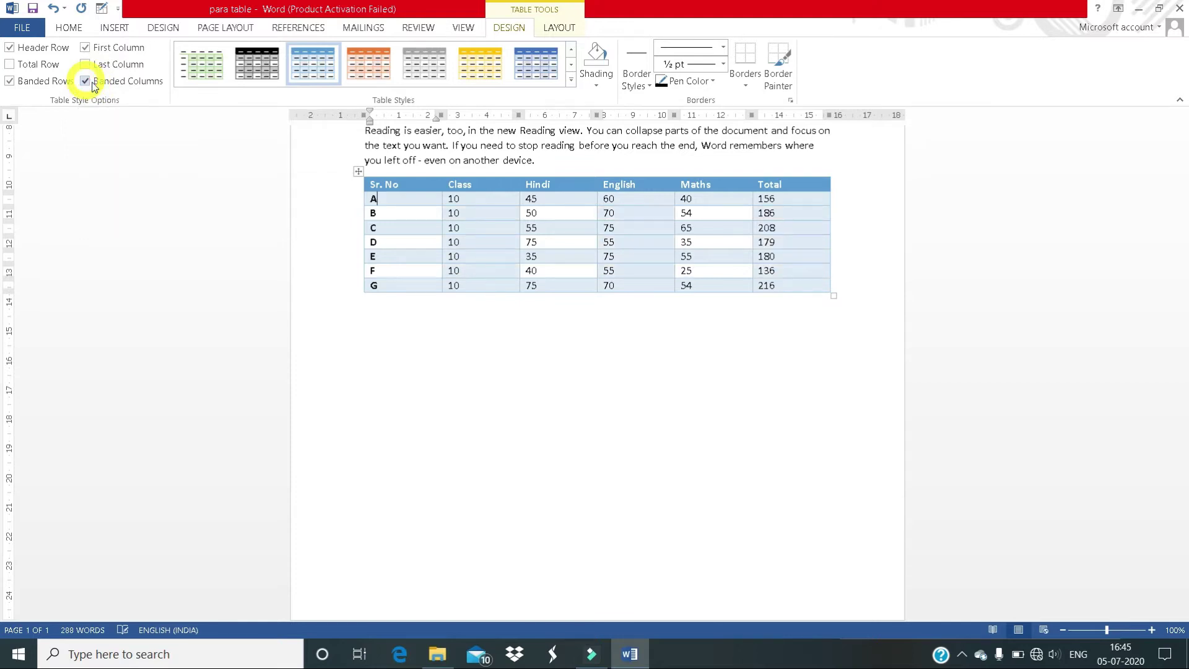
click(410, 196)
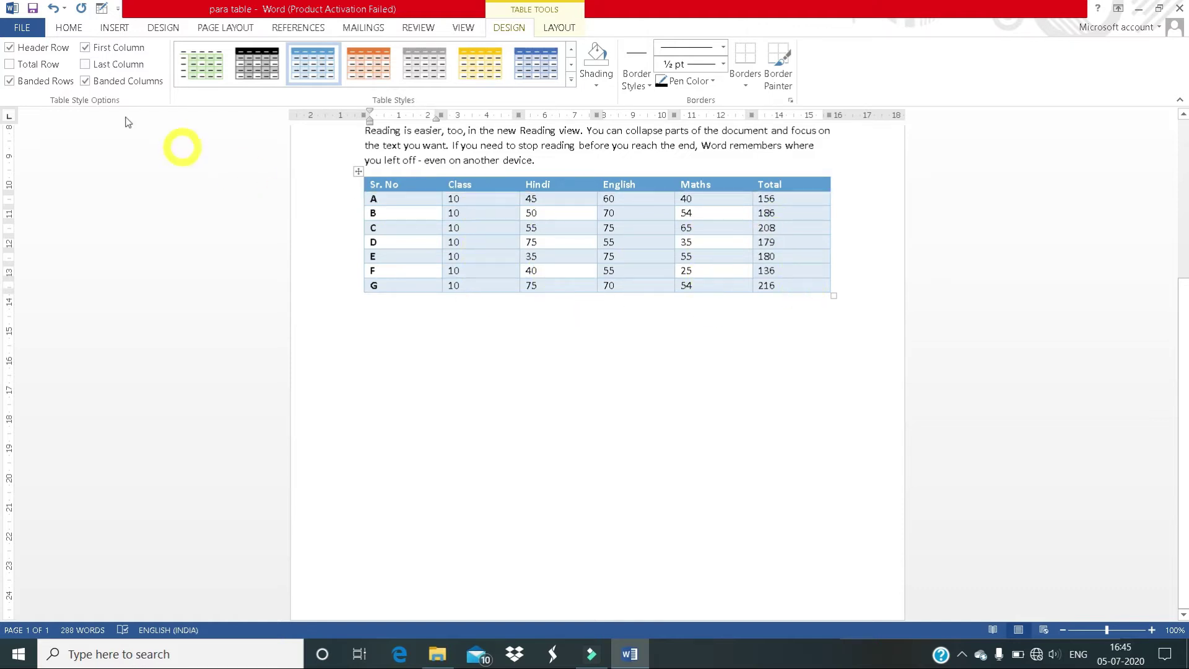
Step: Switch off Banded Columns and toggle the bold First Column off and back on
click(86, 81)
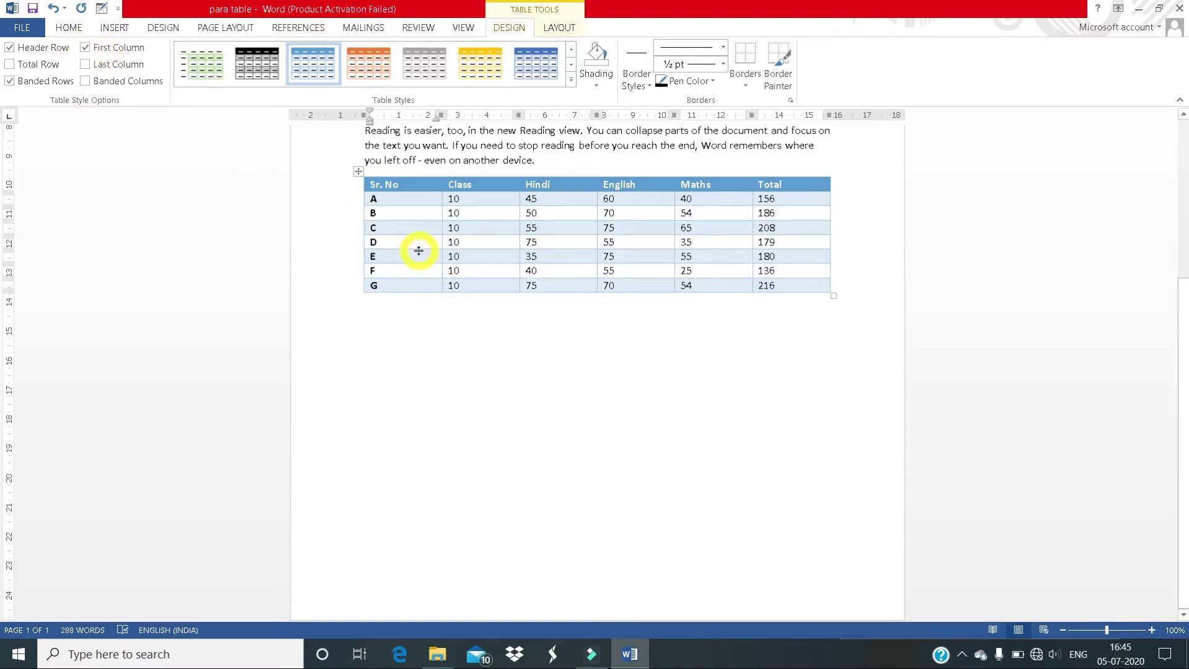
click(86, 47)
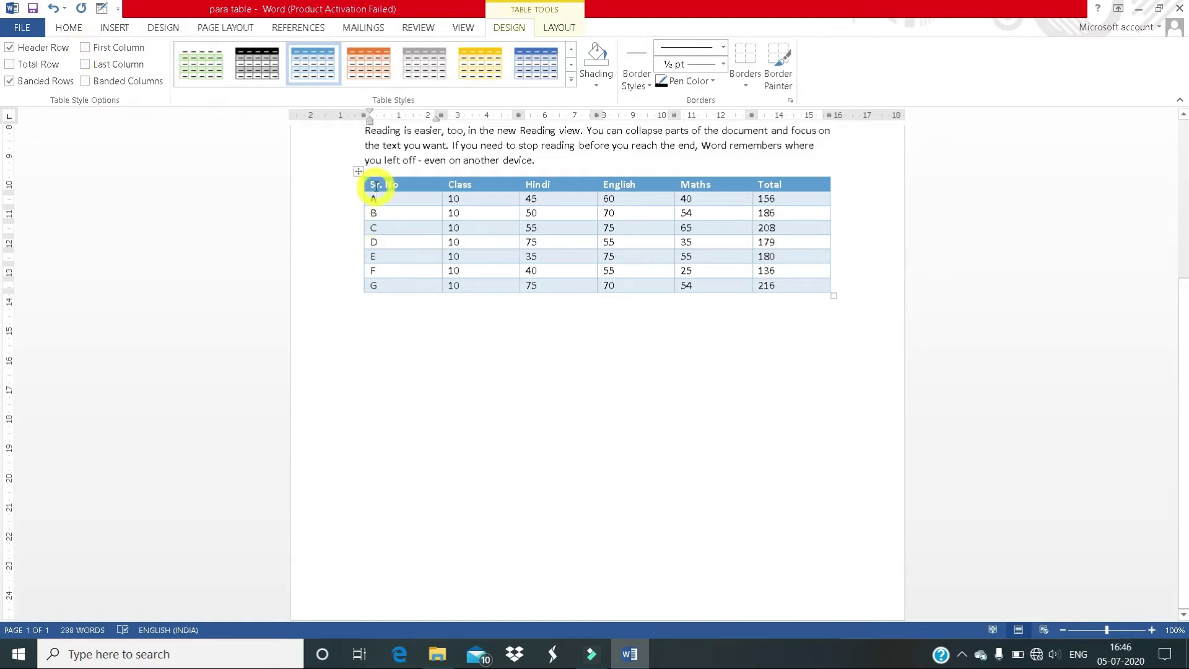
click(376, 198)
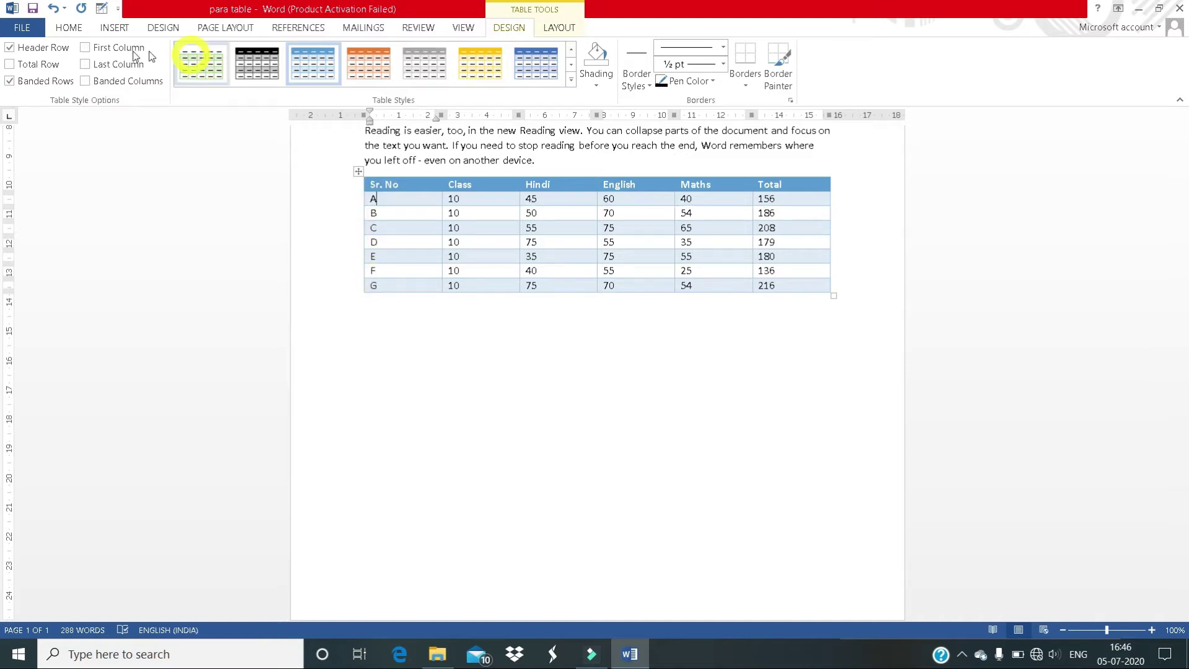
click(85, 48)
click(390, 217)
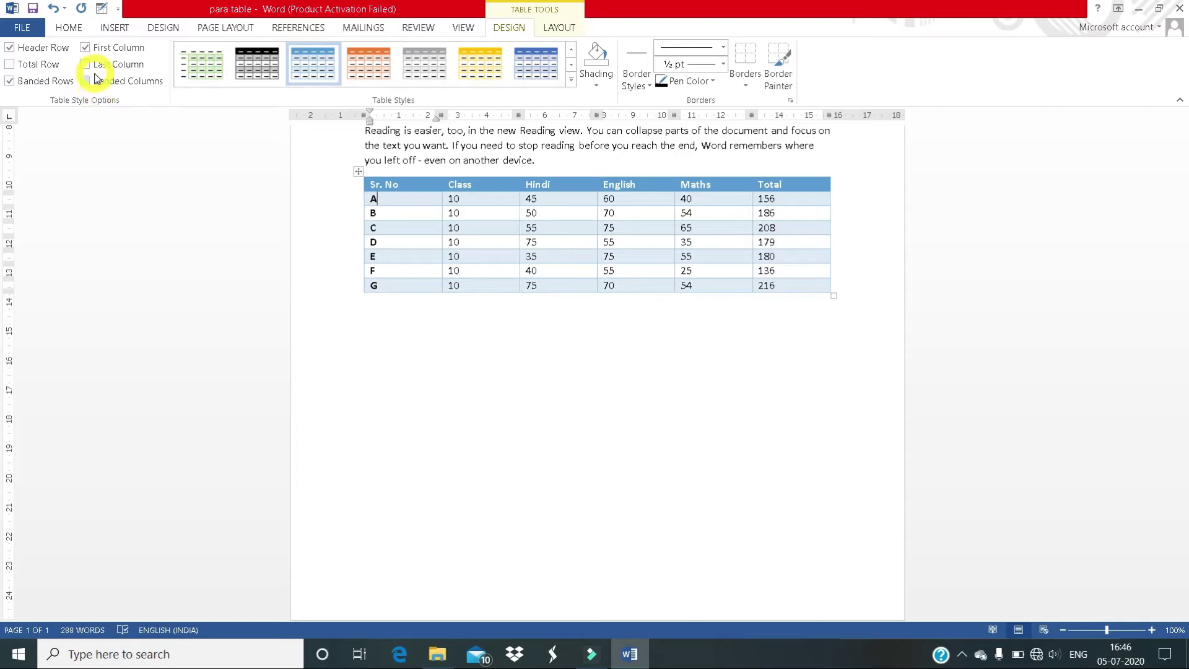
Step: Keep First Column bold, check Last Column for the Total values, and restore Banded Columns
click(85, 48)
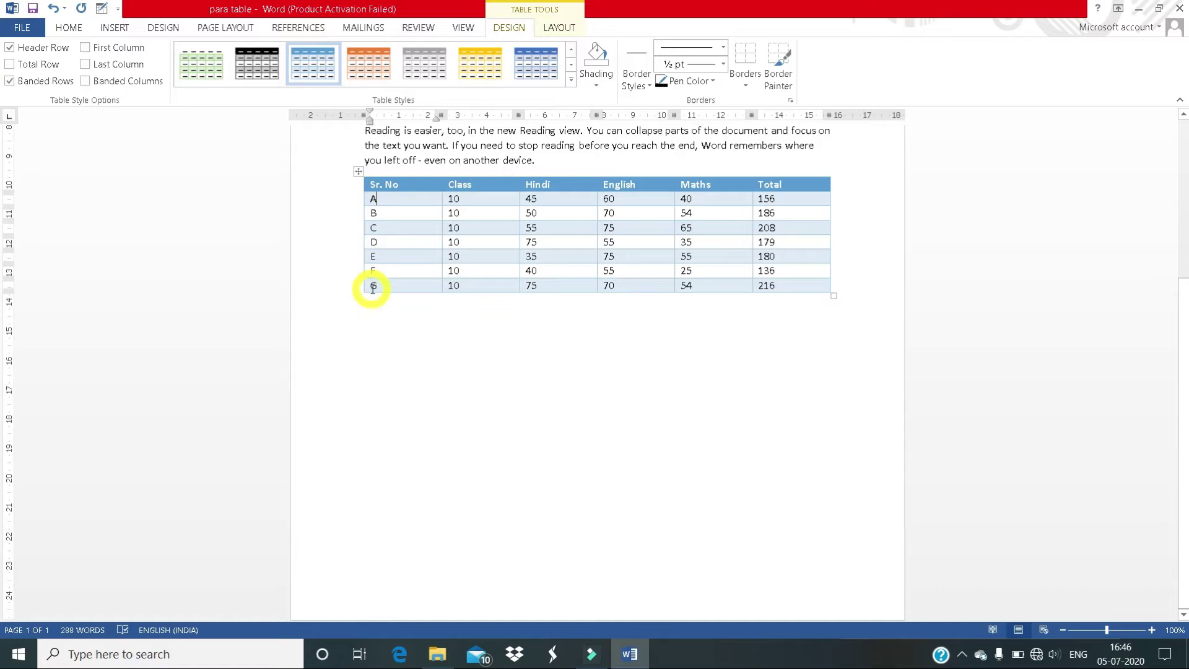
click(85, 49)
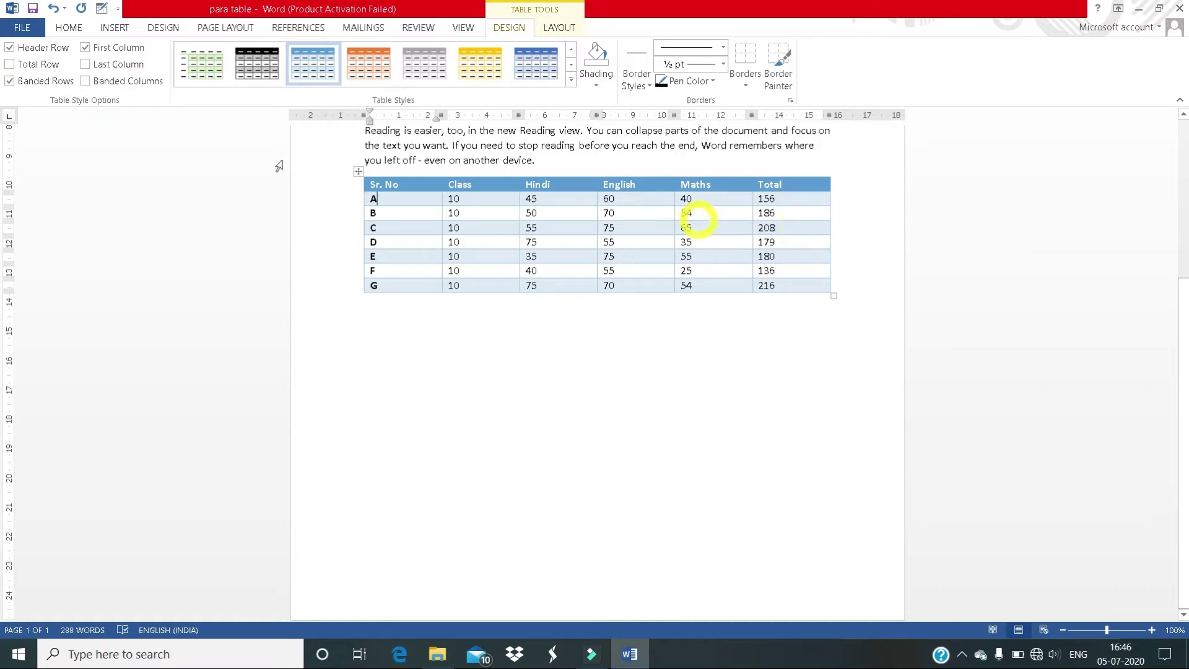
click(94, 67)
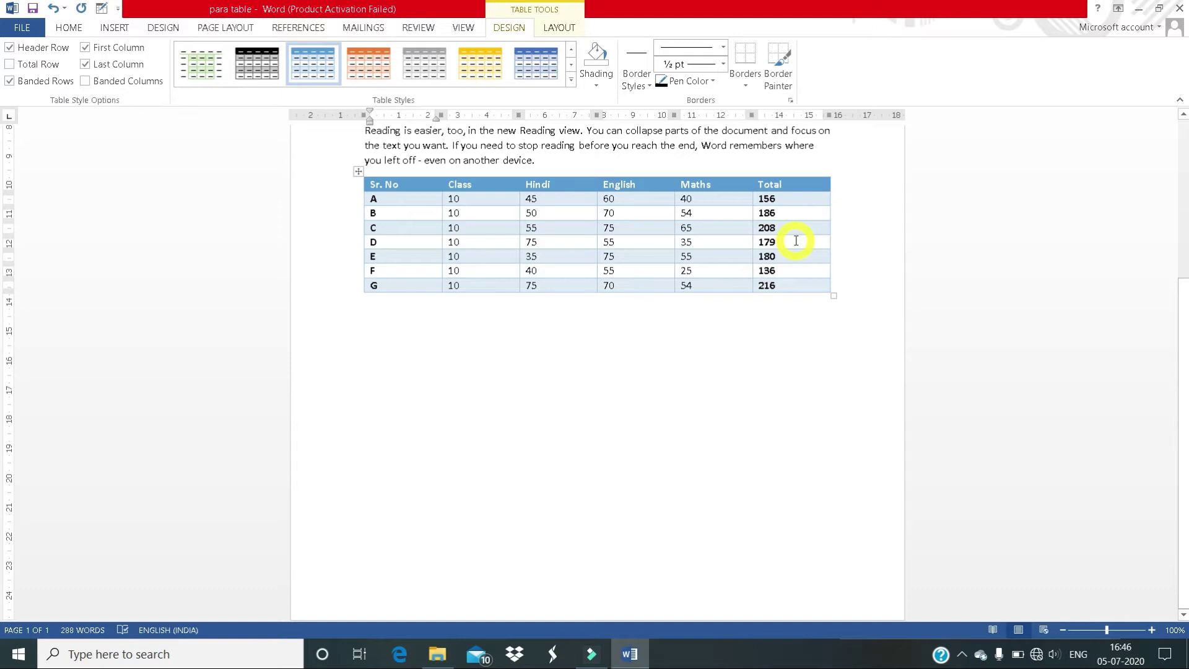
click(95, 84)
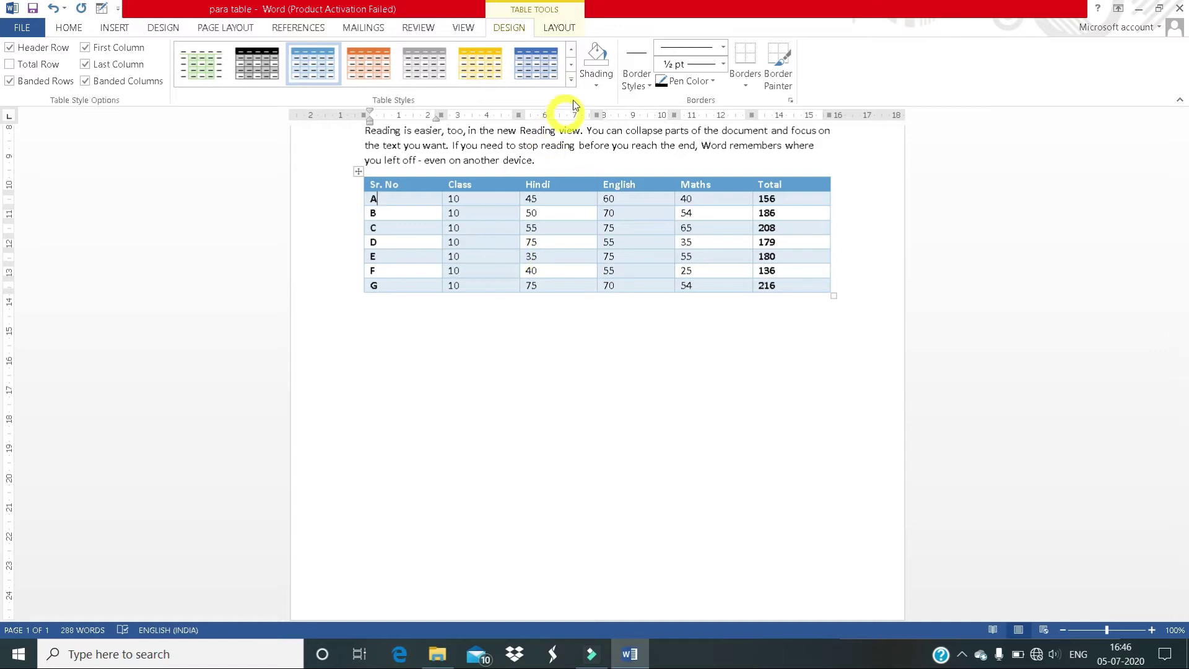
Step: Apply the Grid Table 5 Dark – Accent 3 style to the marks table
click(570, 81)
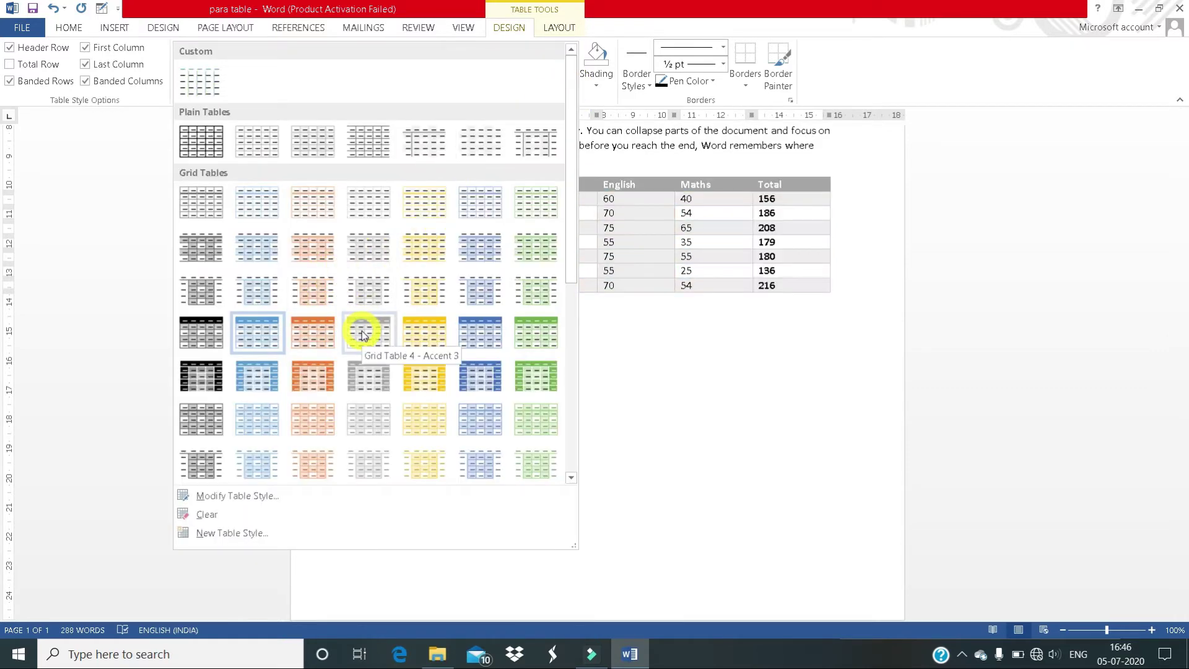
click(367, 374)
click(492, 431)
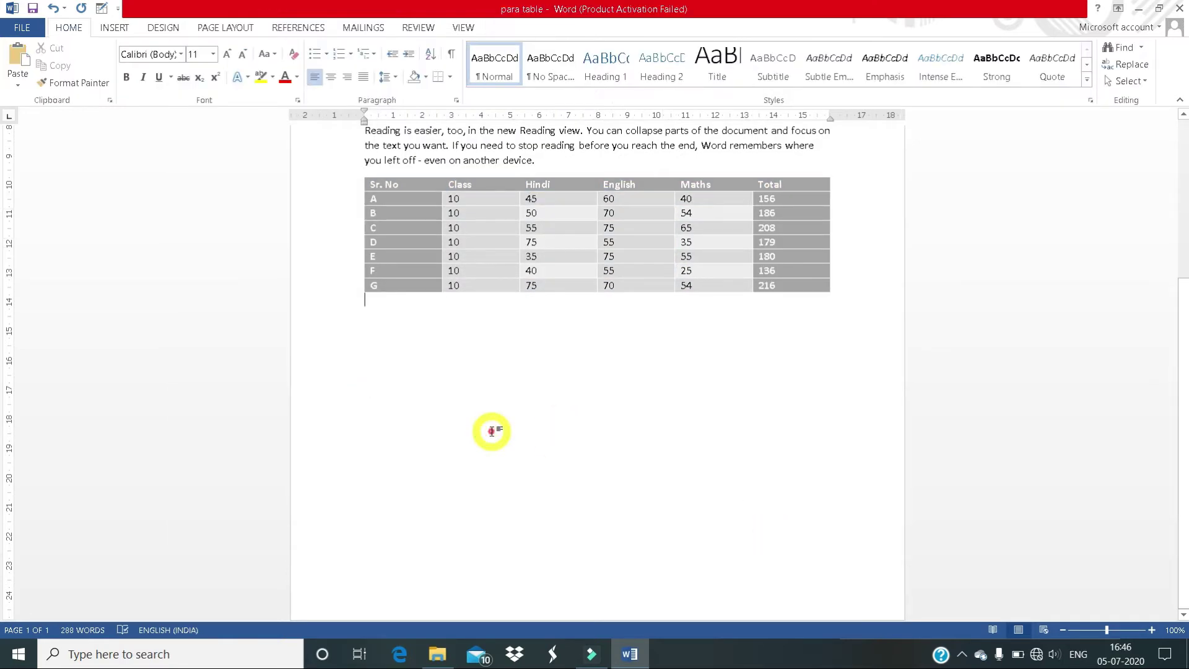
click(390, 212)
Step: Try a blue grid style with italic first column, then switch to plain Table Grid
click(571, 79)
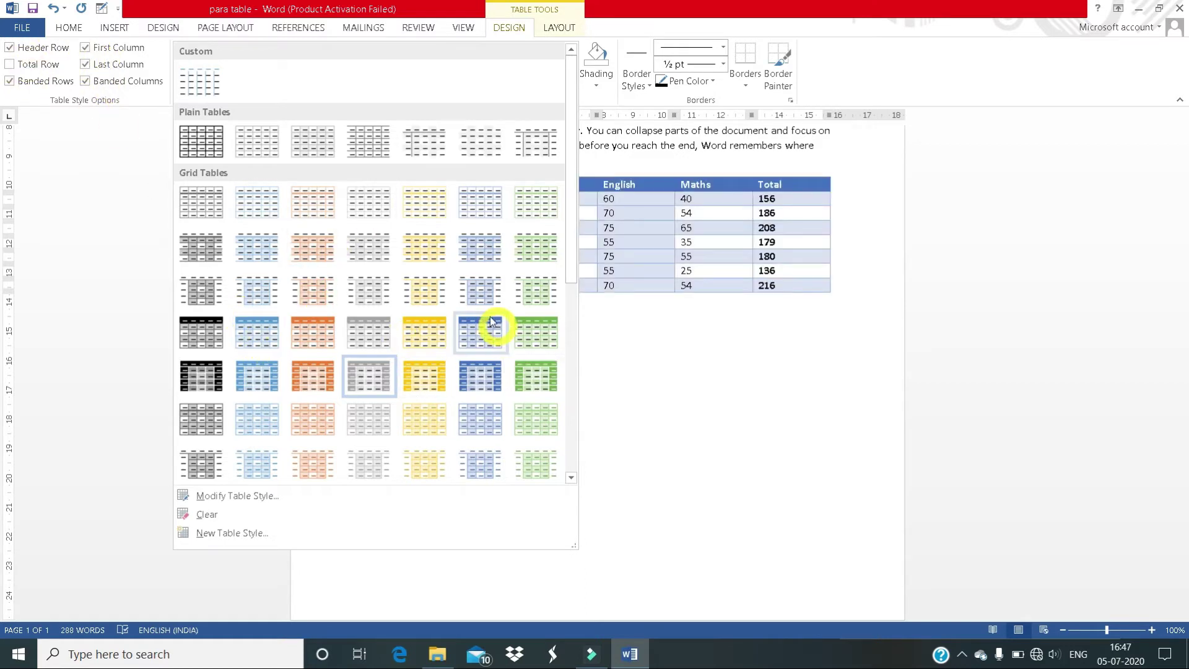
click(478, 292)
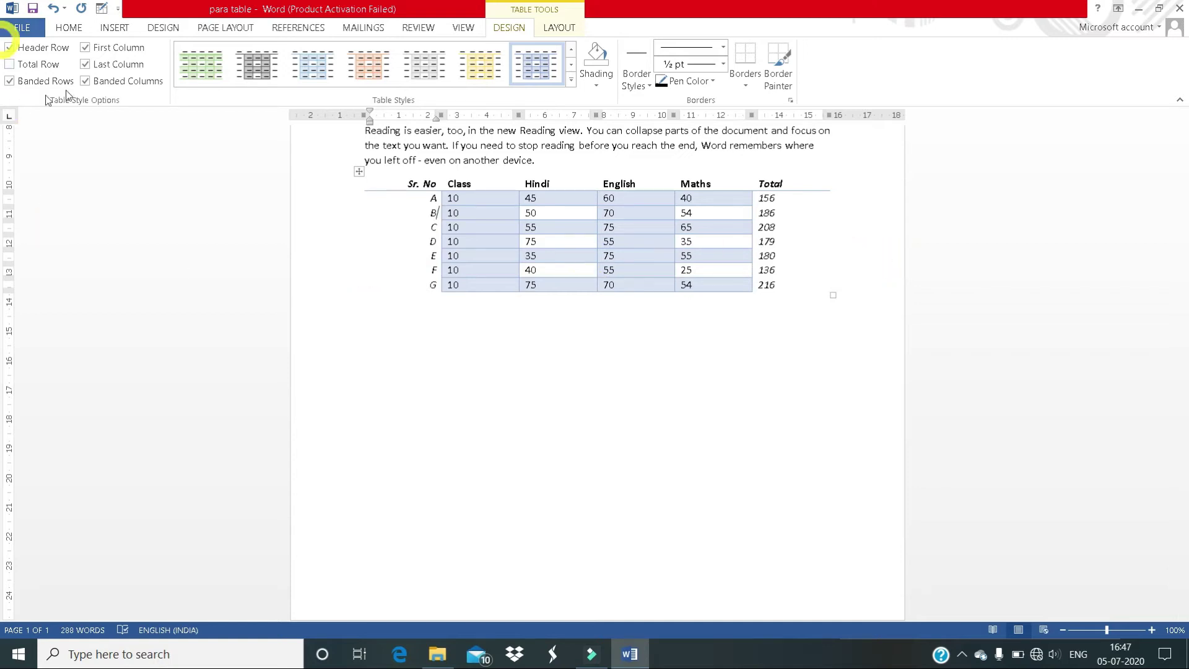
click(571, 80)
click(203, 146)
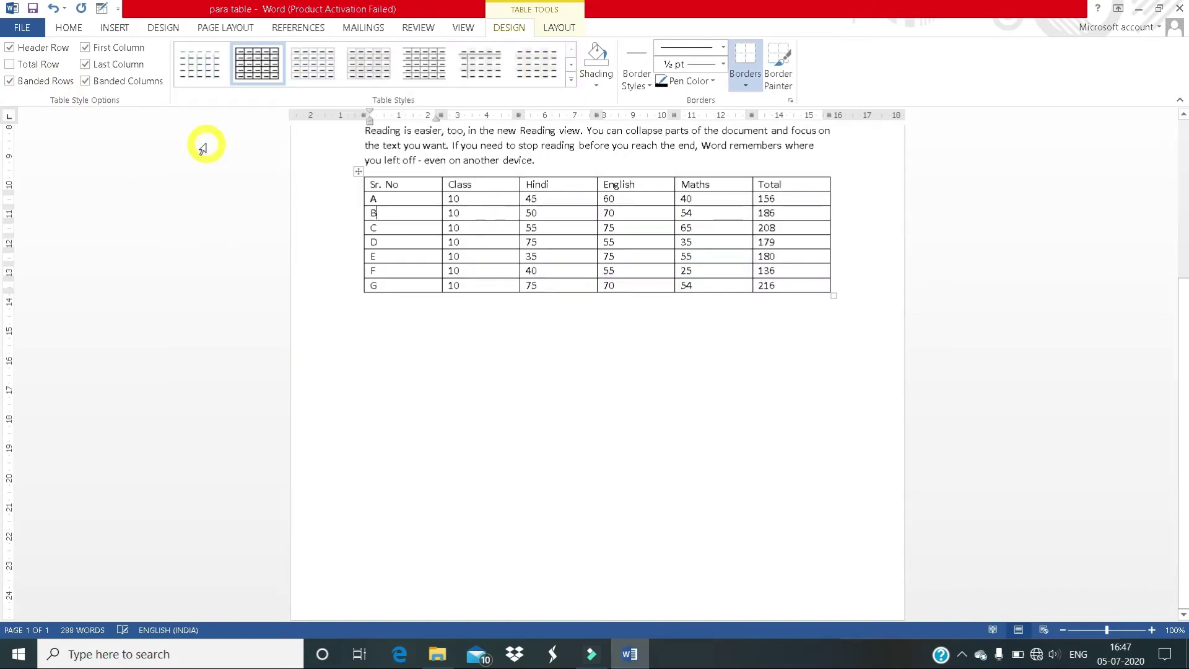
click(424, 337)
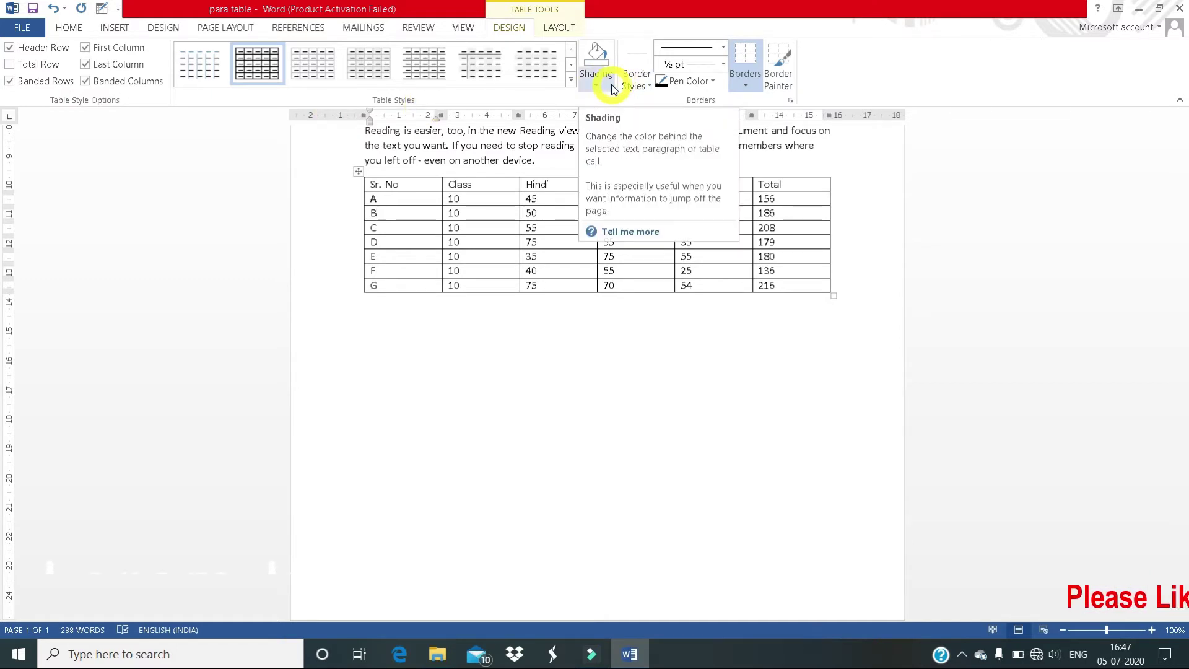
click(389, 229)
drag(388, 229, 371, 228)
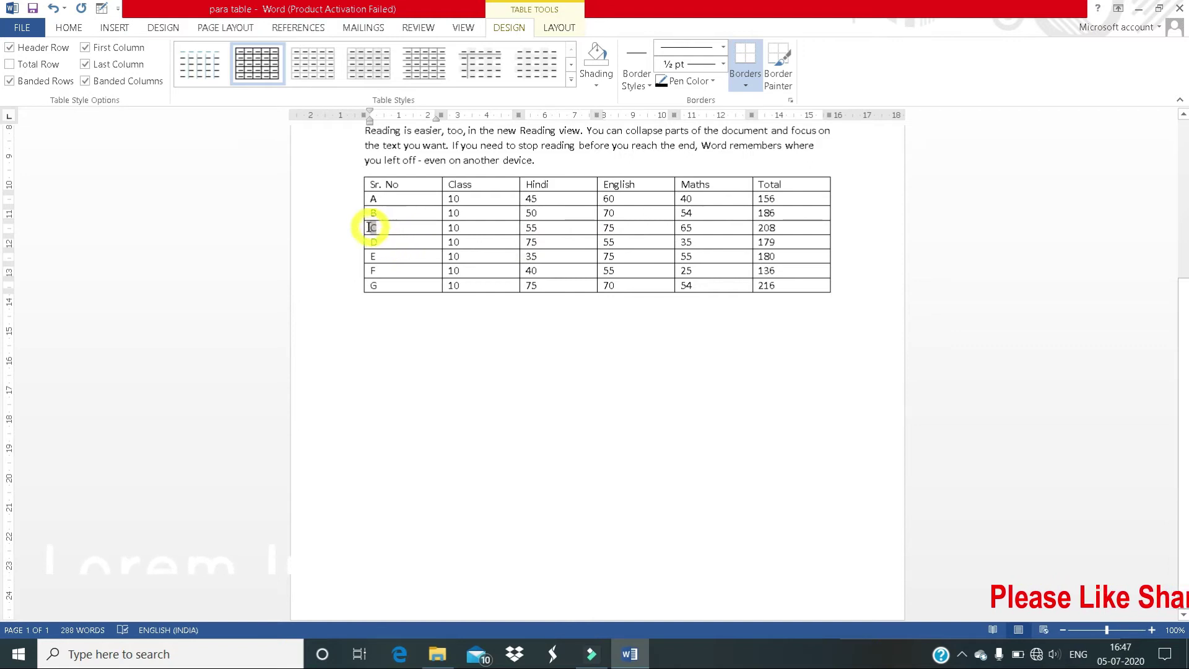
click(596, 87)
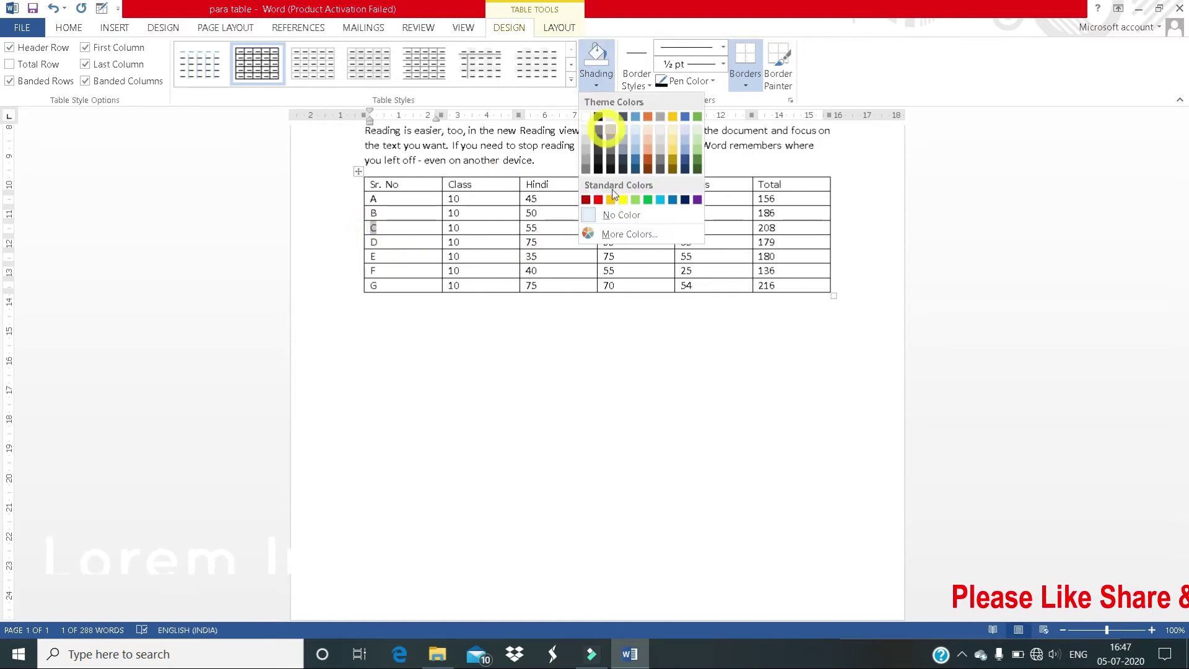
click(399, 227)
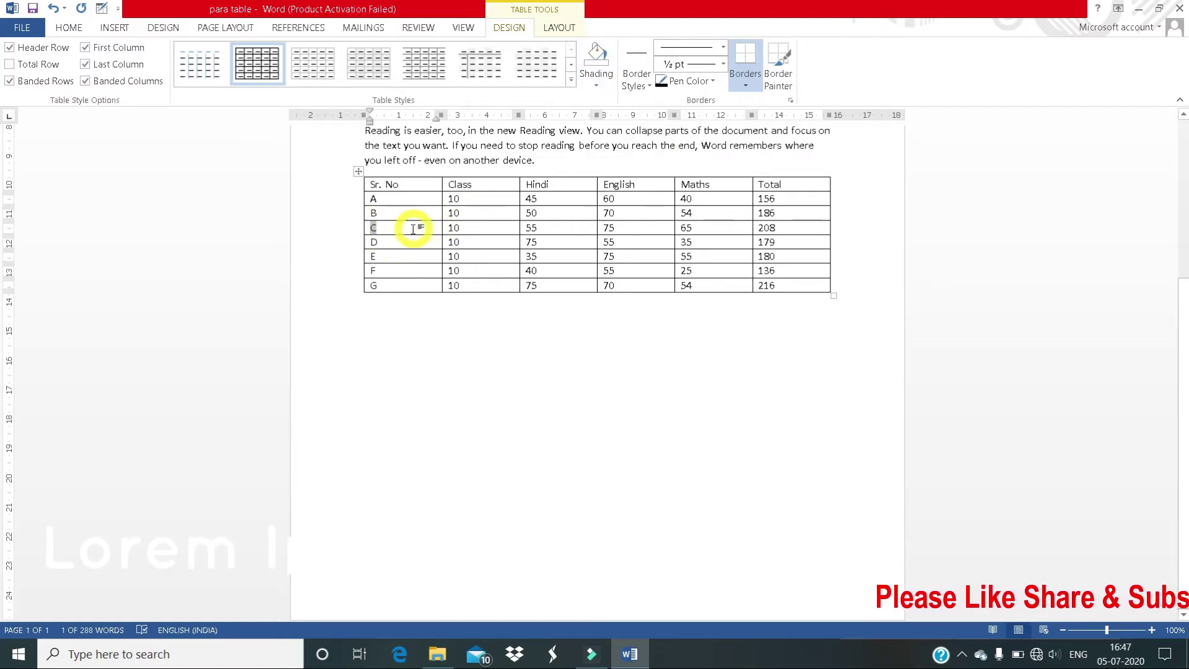
click(378, 228)
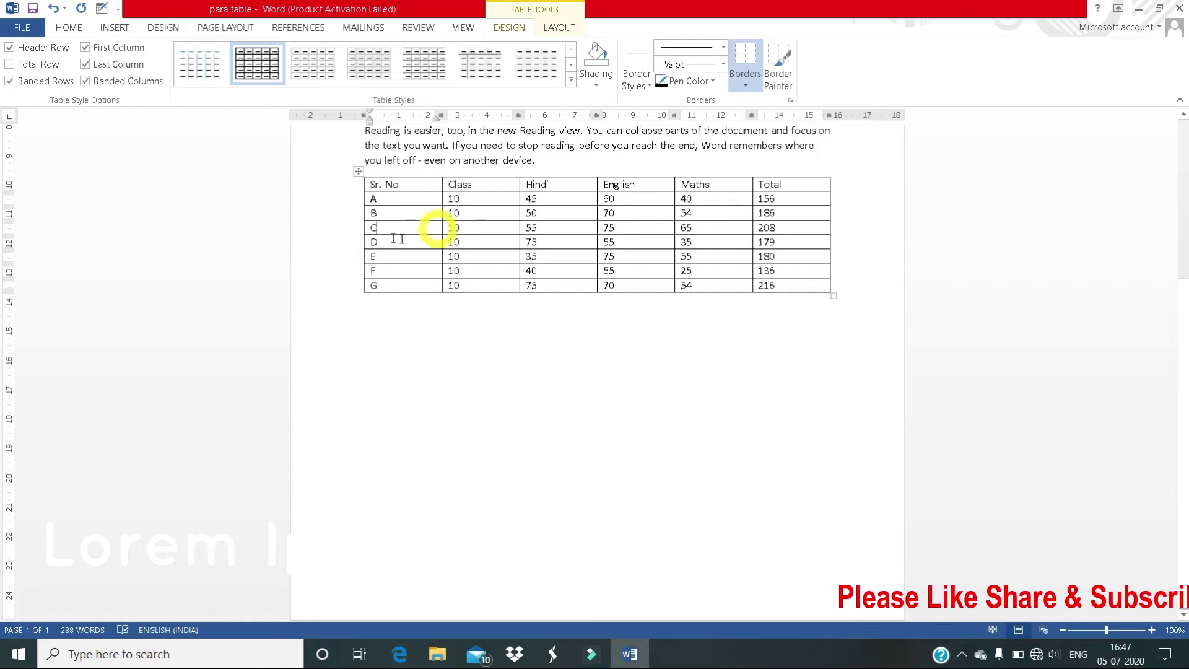
click(376, 231)
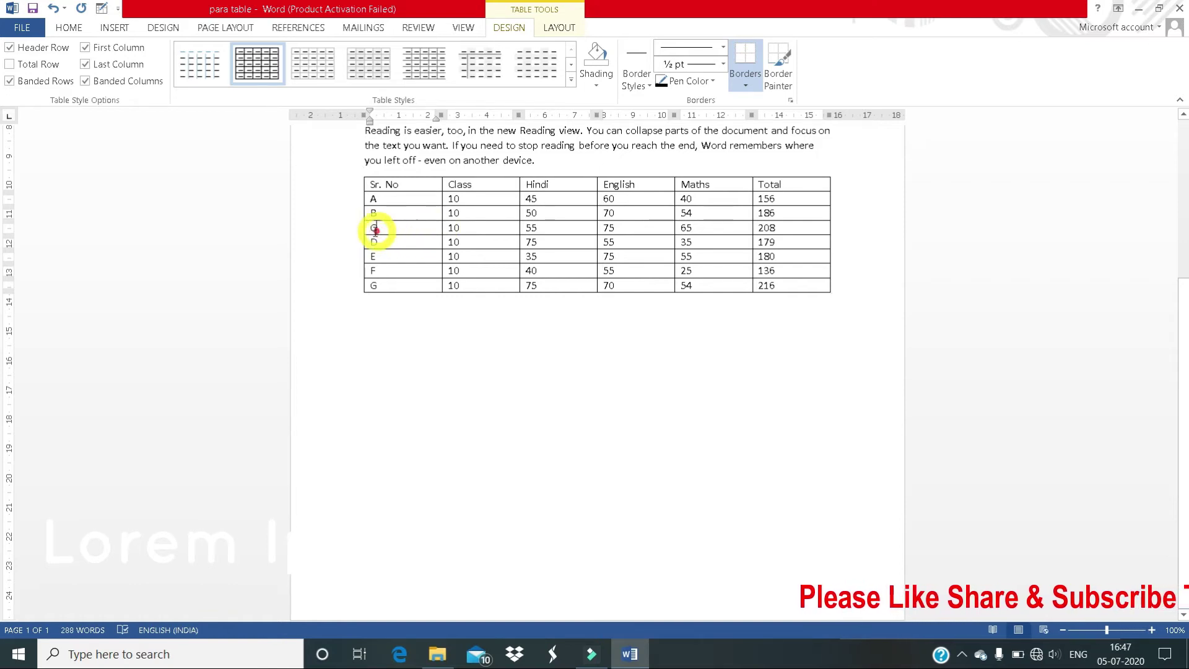
double_click(373, 229)
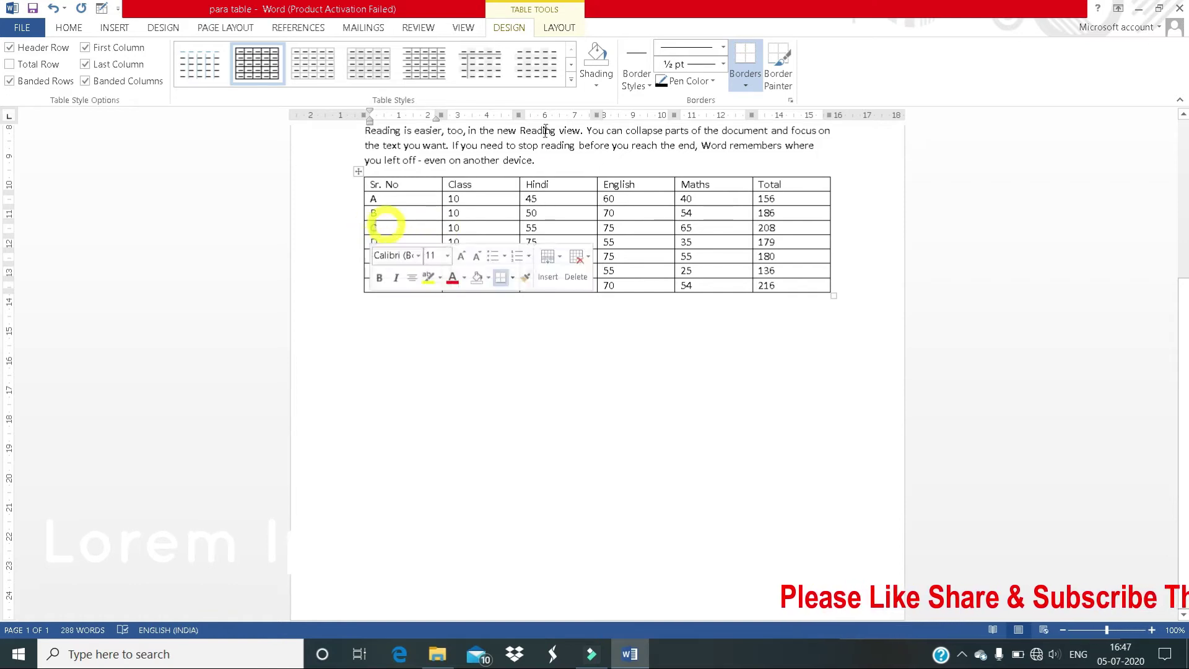
click(596, 85)
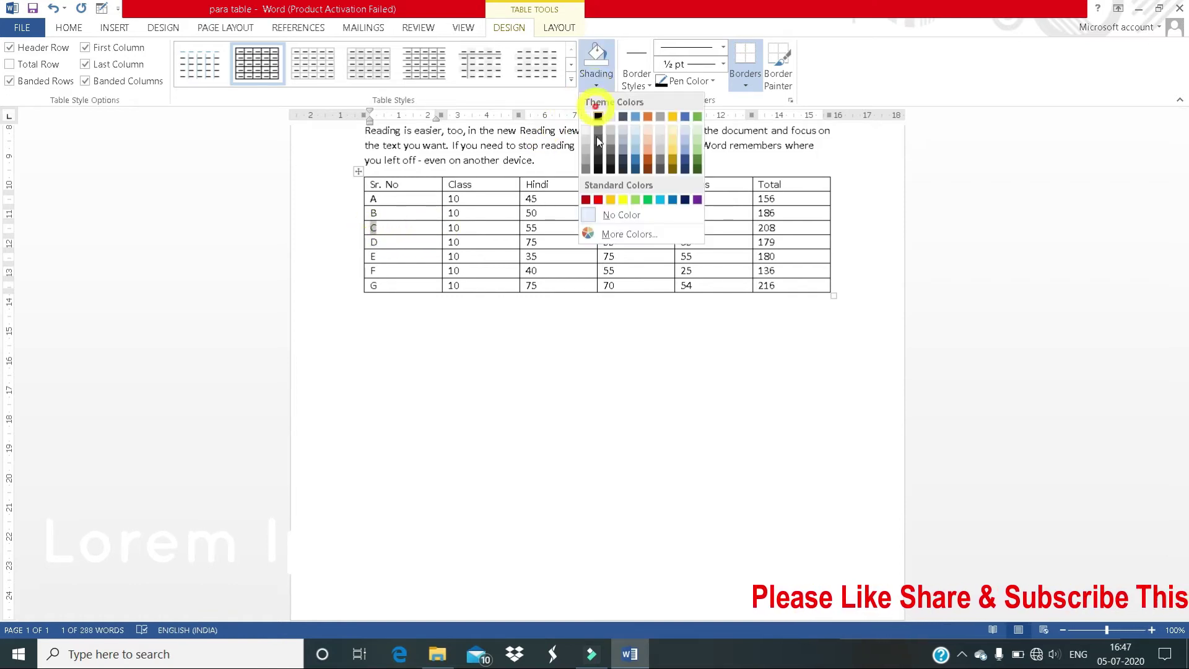
click(624, 203)
click(396, 267)
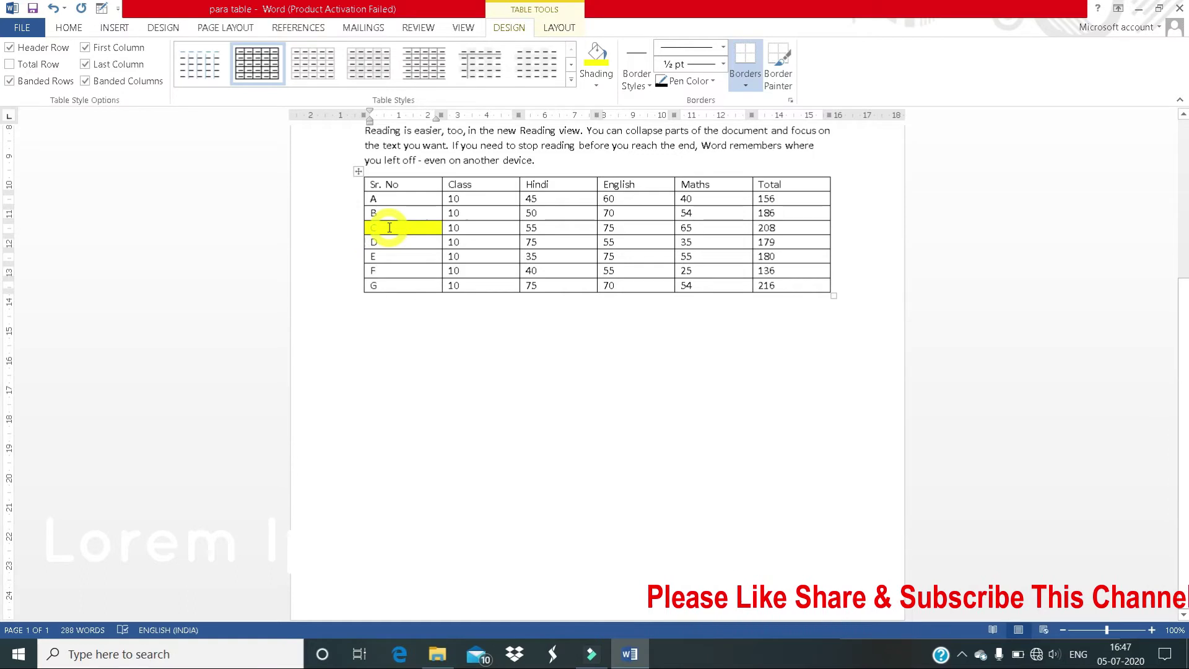
click(373, 228)
double_click(368, 228)
click(597, 88)
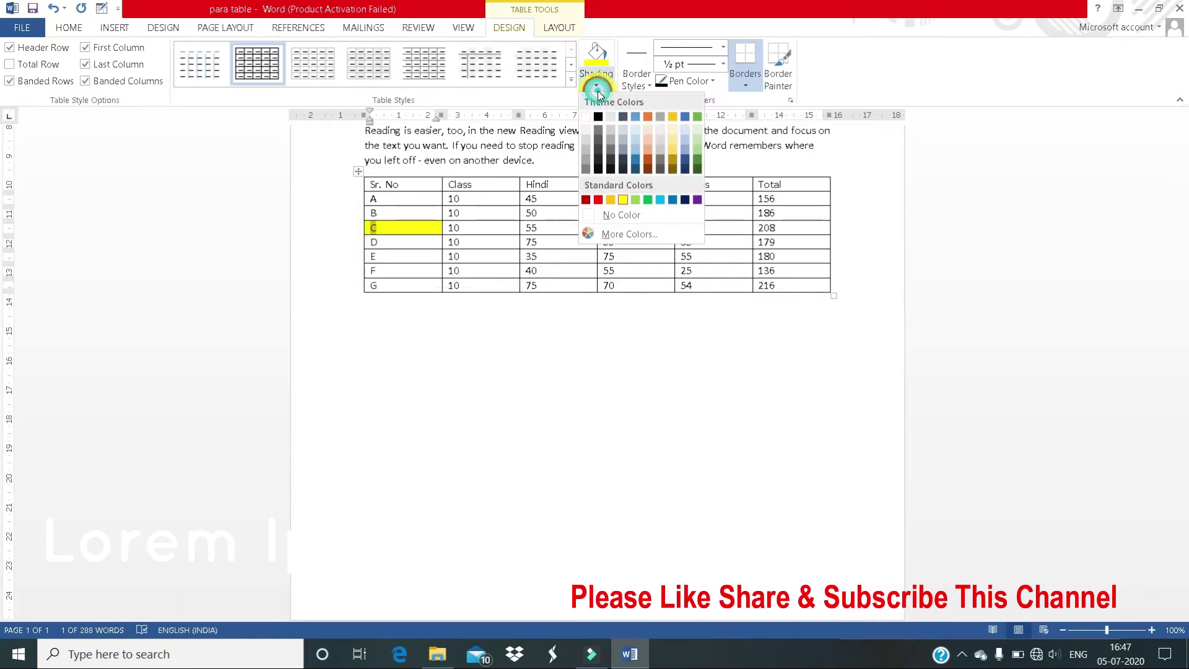
click(613, 215)
click(398, 242)
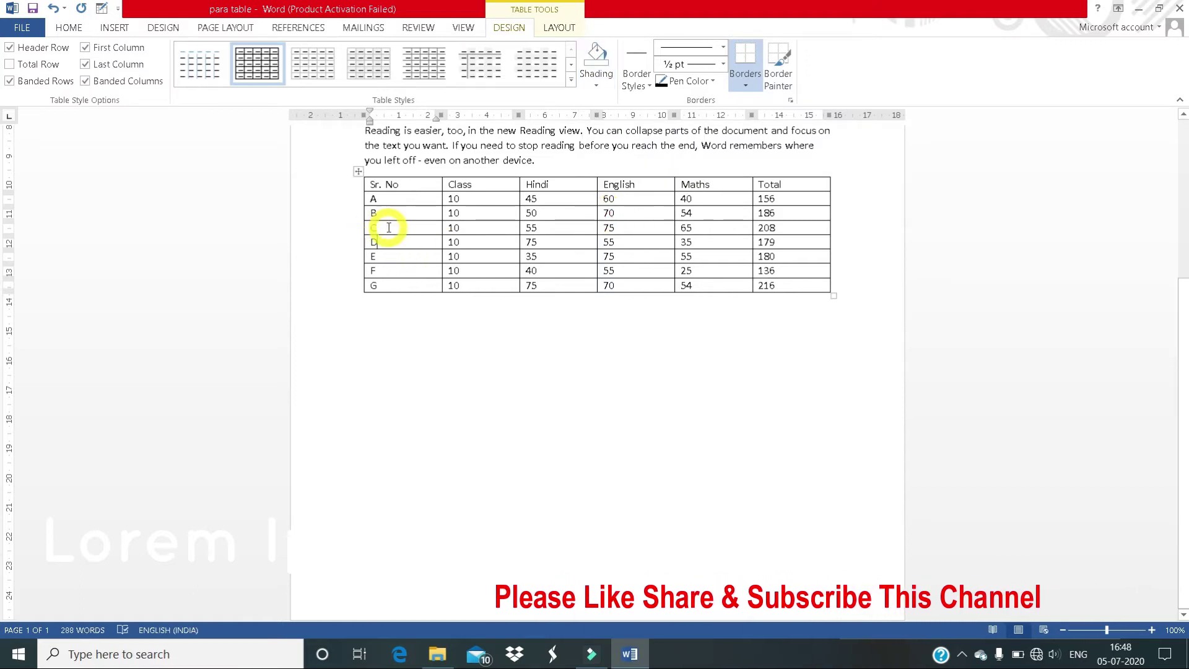
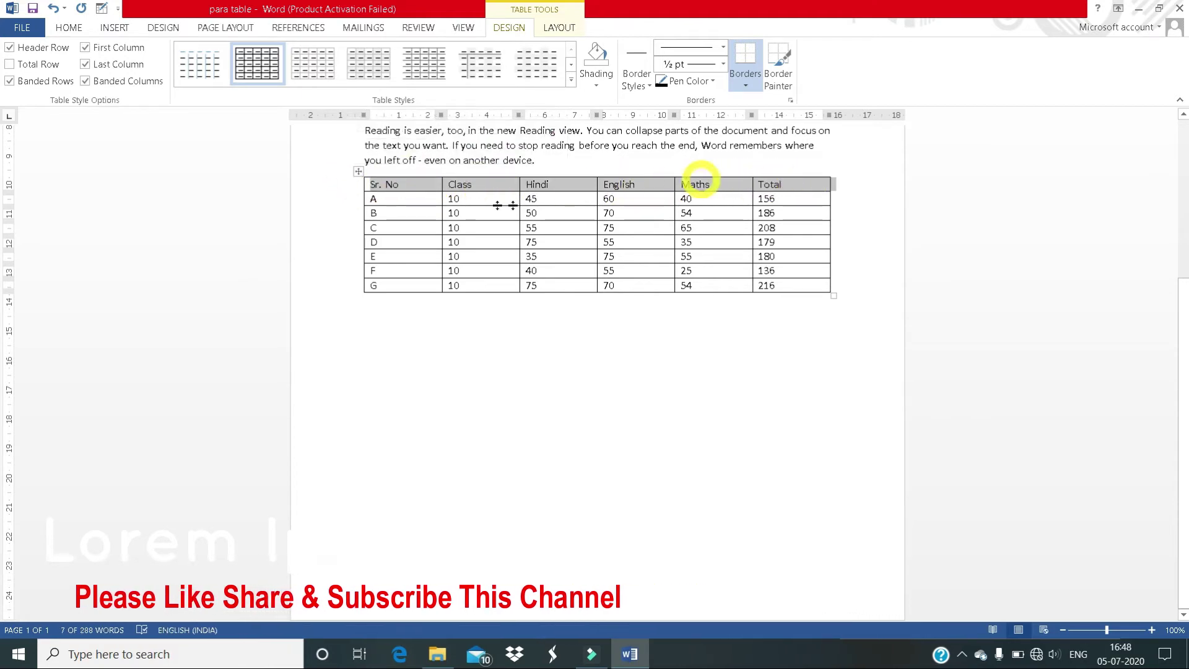
Step: Select rows A to G, then the Sr. No, Class and Hindi columns of the marks table
click(333, 204)
click(333, 205)
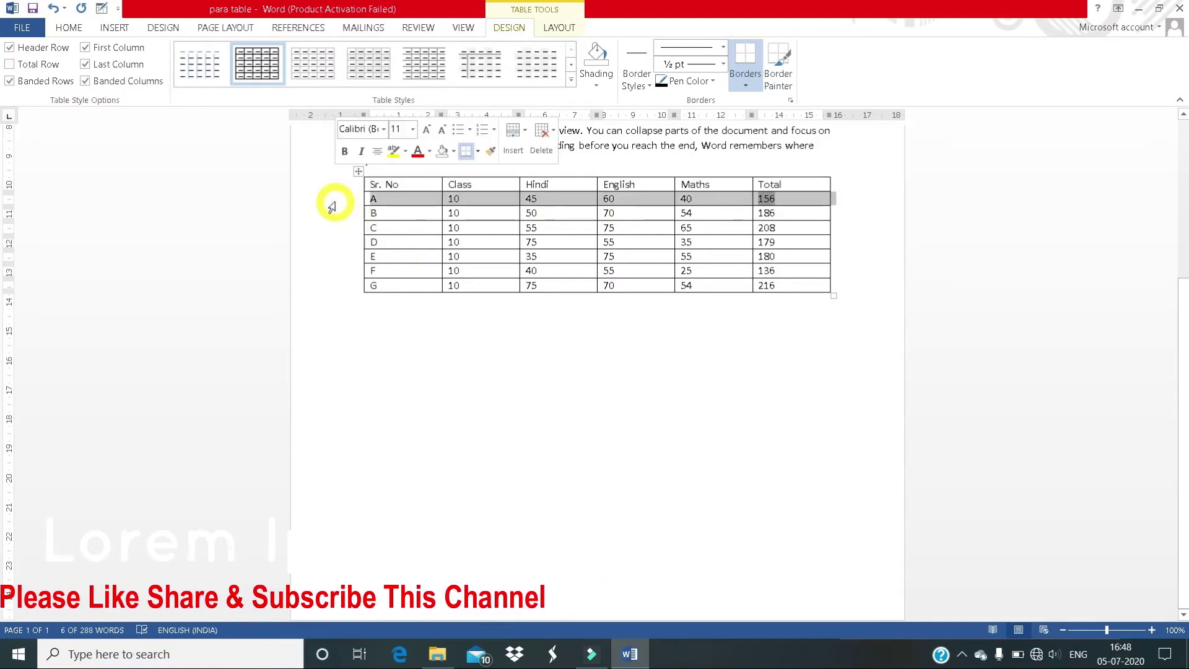
click(336, 214)
click(339, 242)
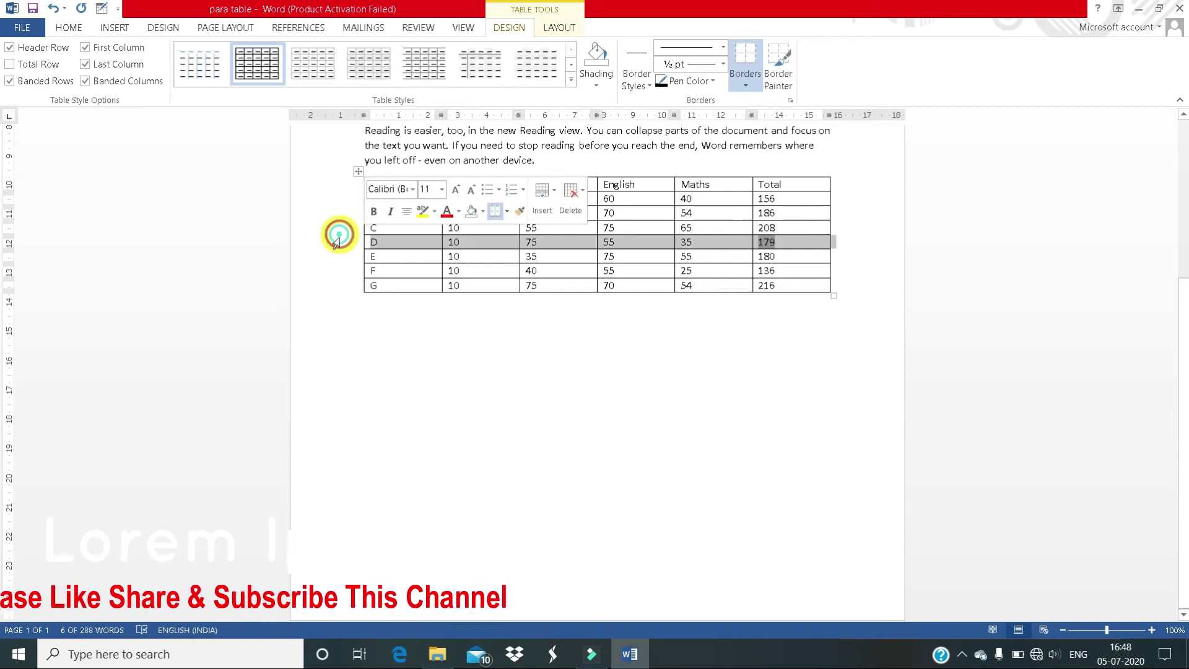
click(344, 258)
click(351, 284)
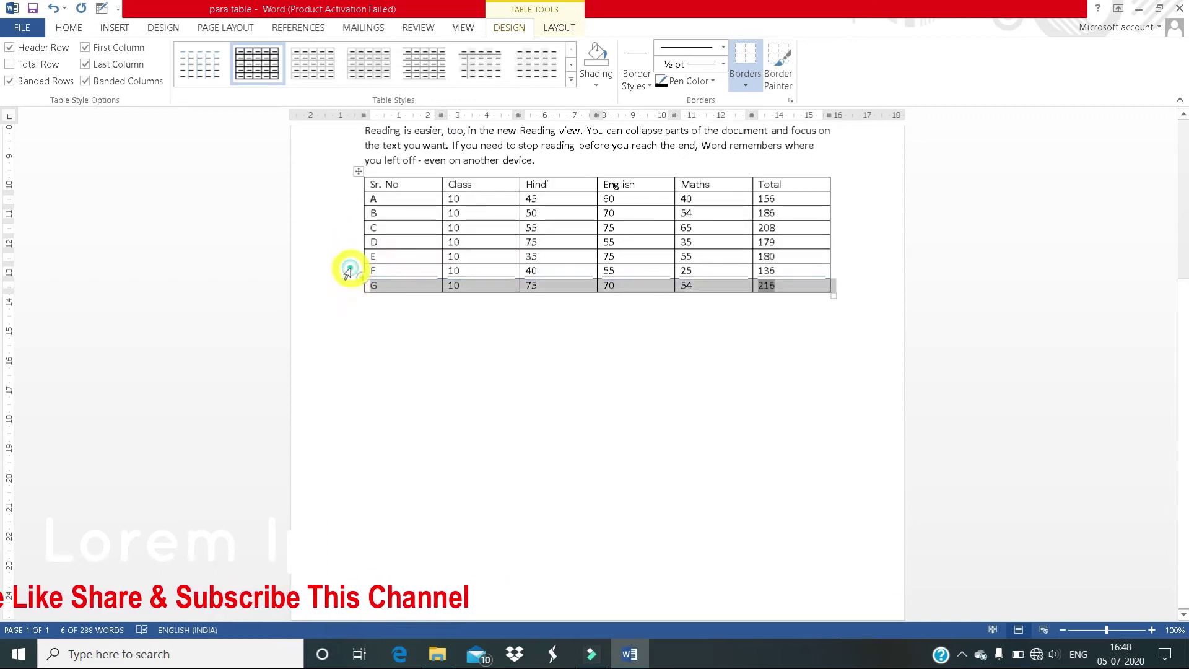
click(349, 271)
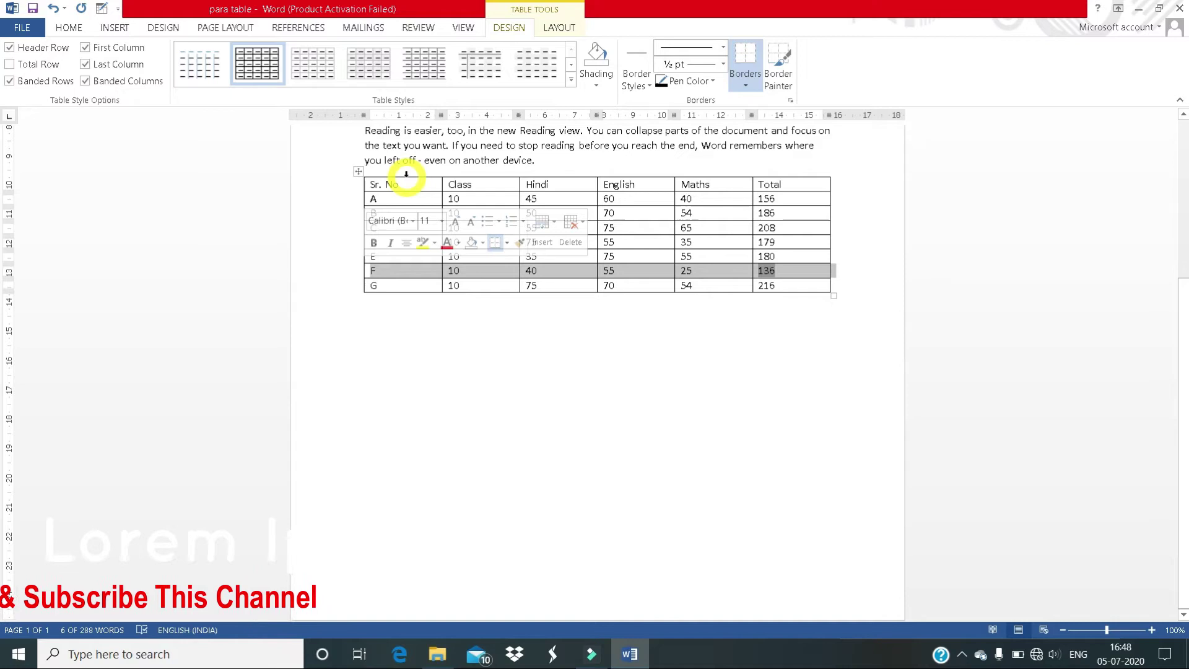
click(406, 174)
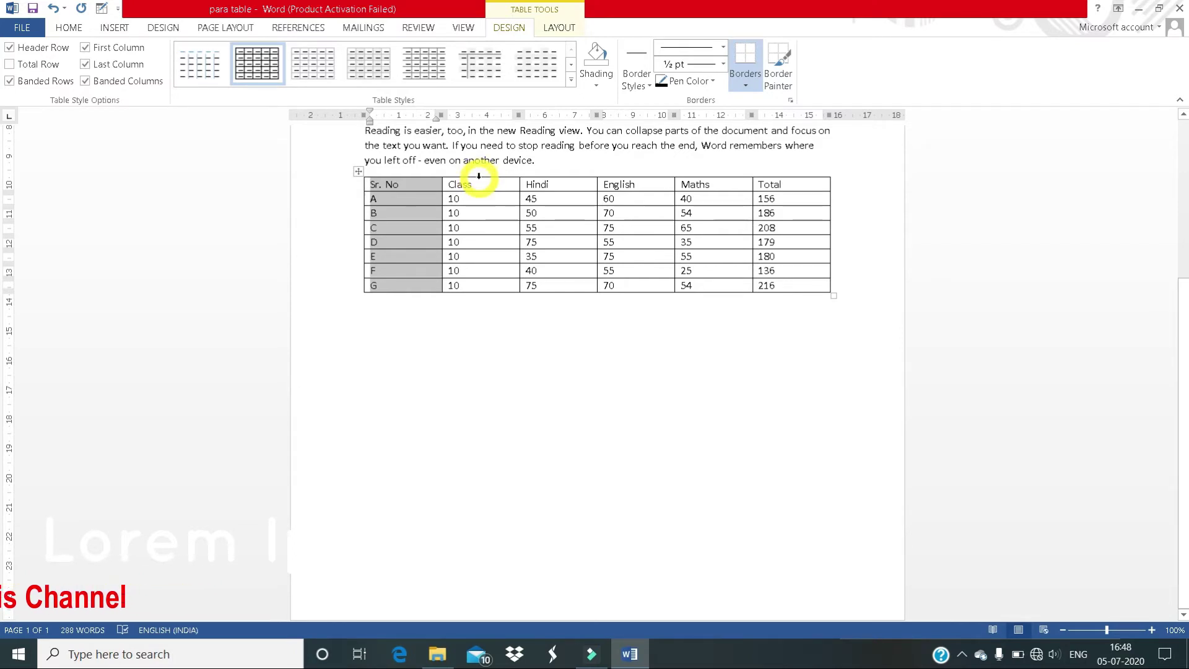
click(478, 177)
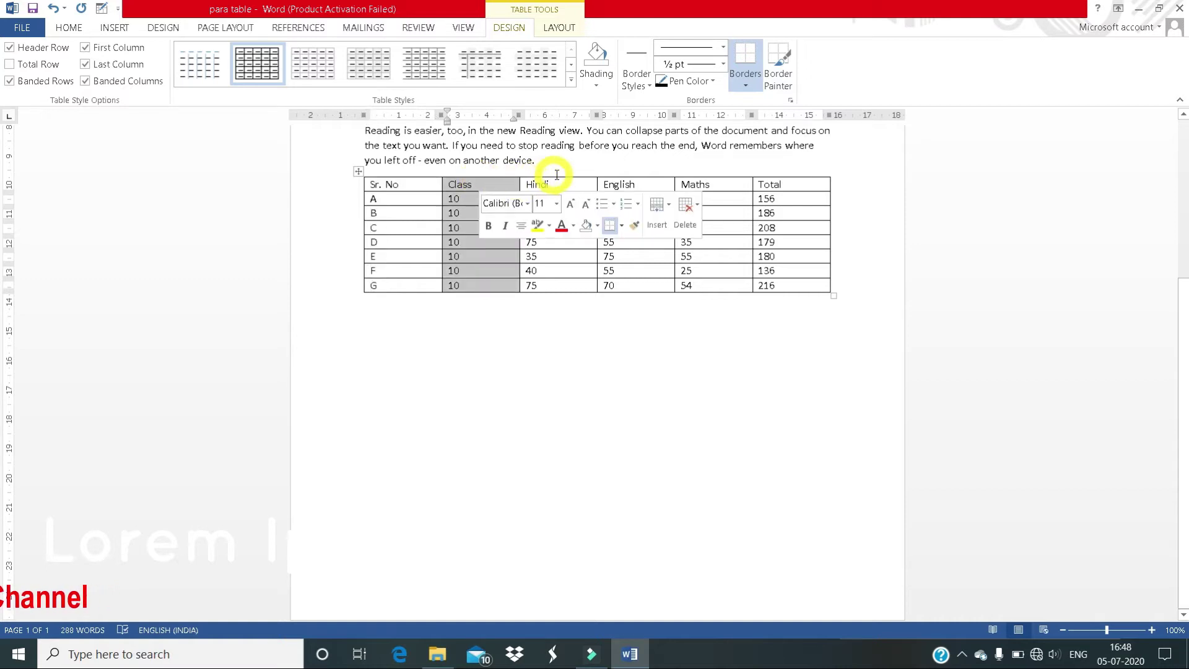
click(556, 182)
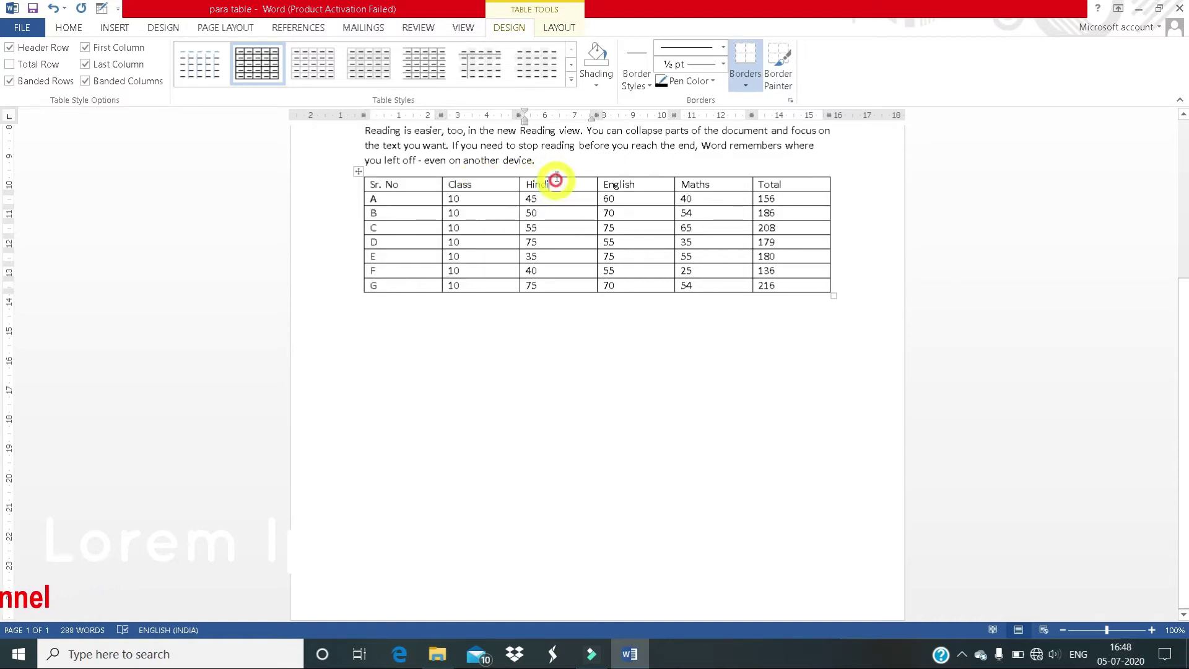
click(556, 176)
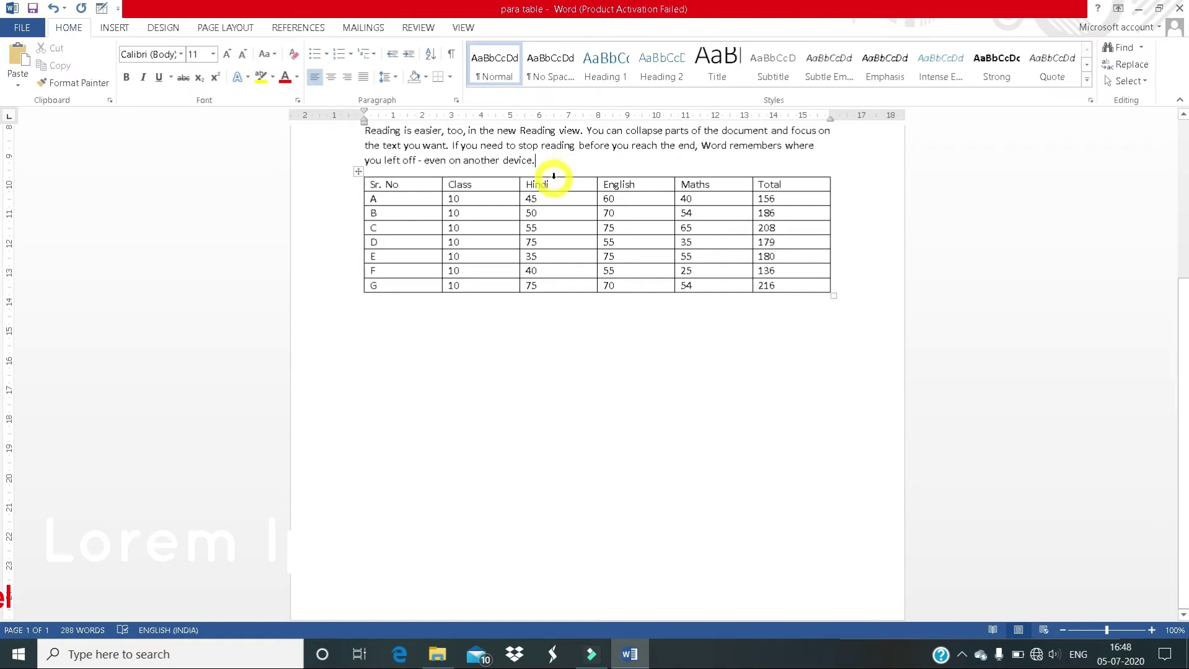
click(554, 176)
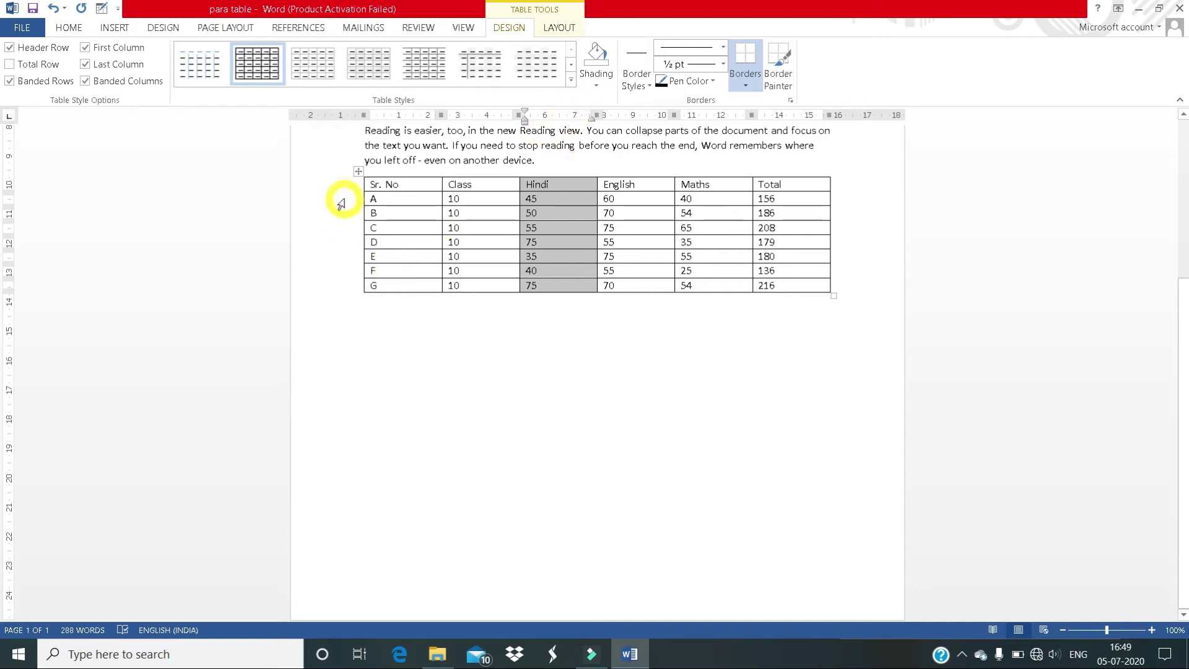
Step: Shade row A red, then remove the red shading again
click(342, 204)
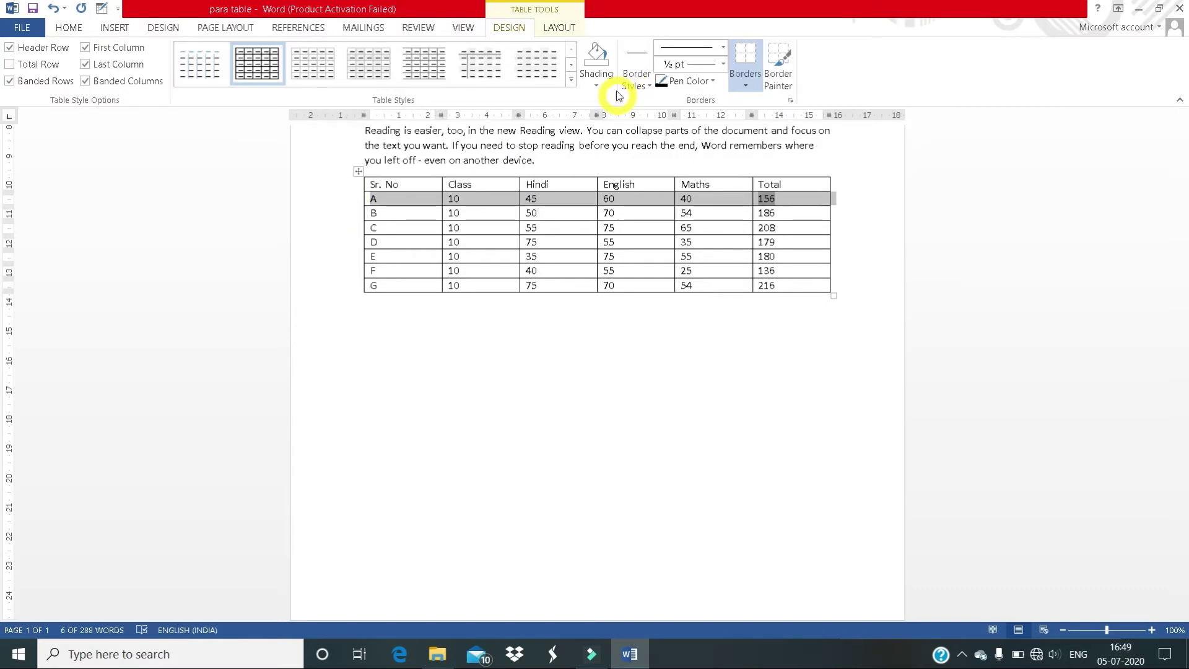
click(596, 86)
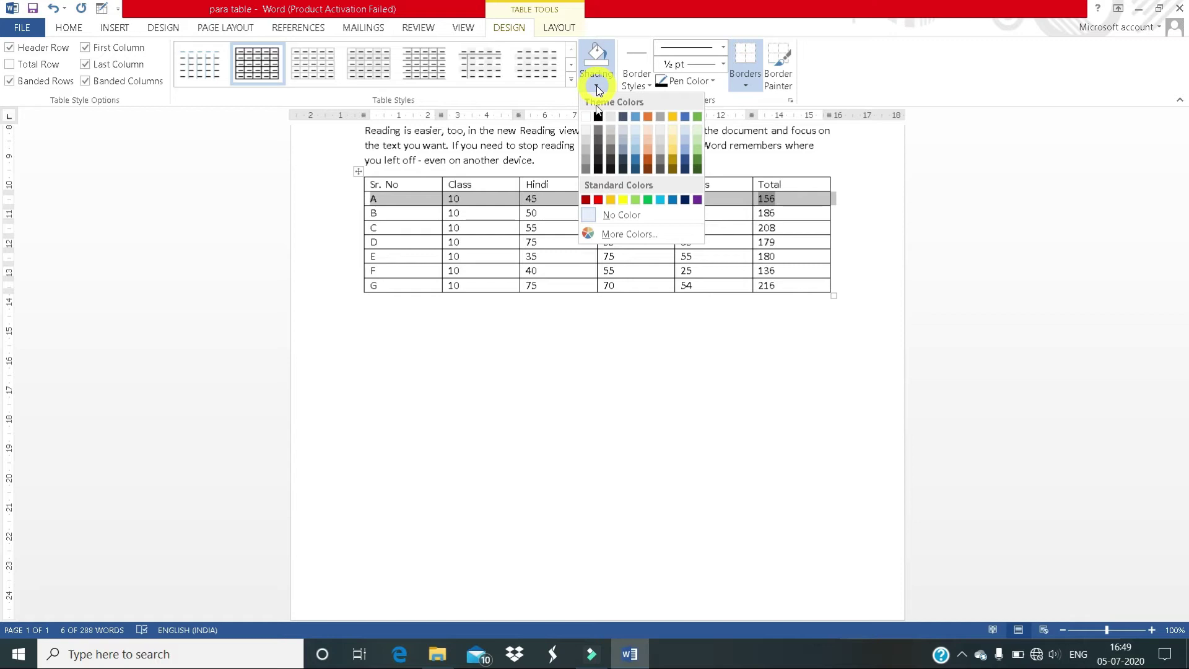
click(598, 199)
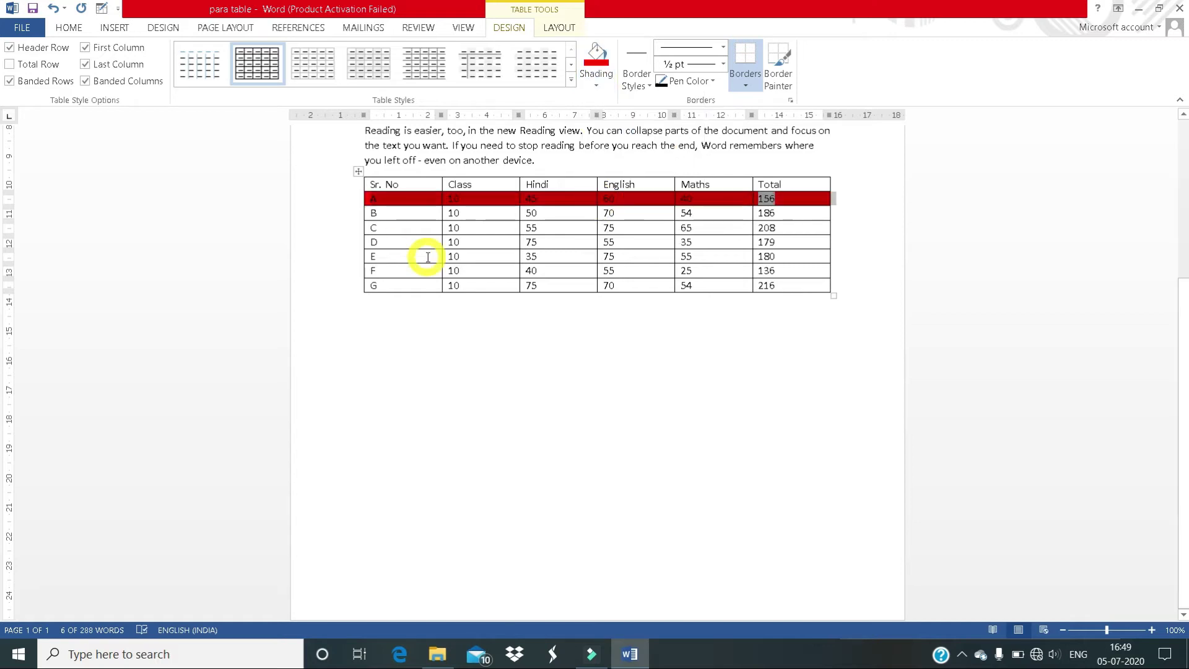
click(347, 213)
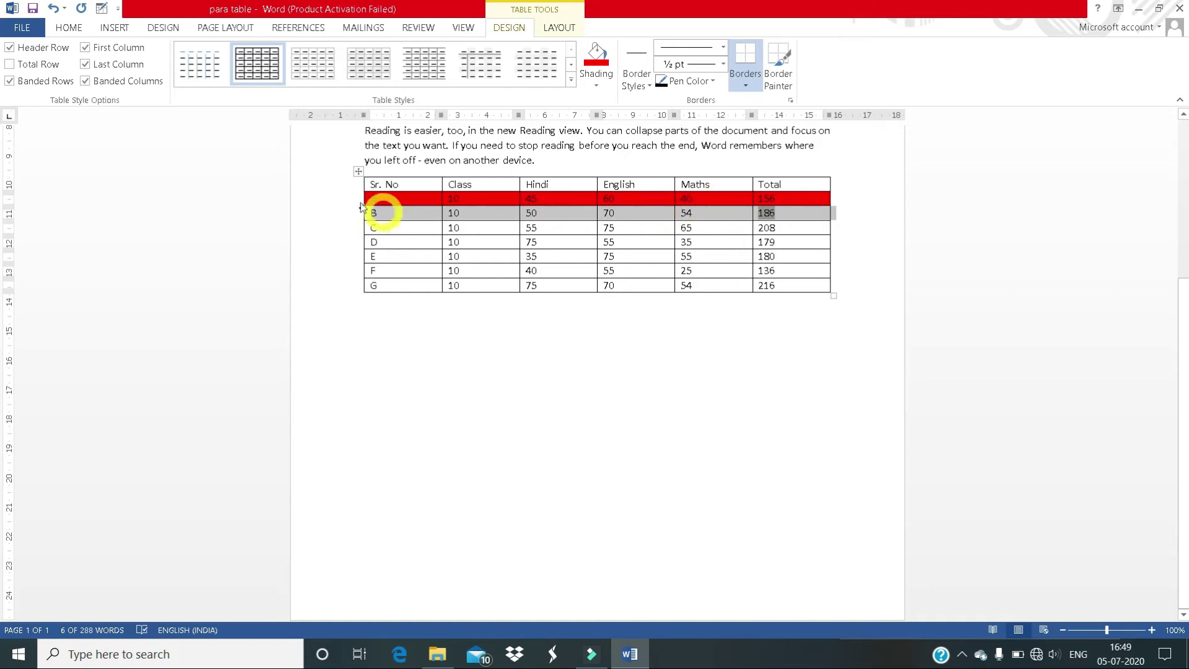
click(341, 199)
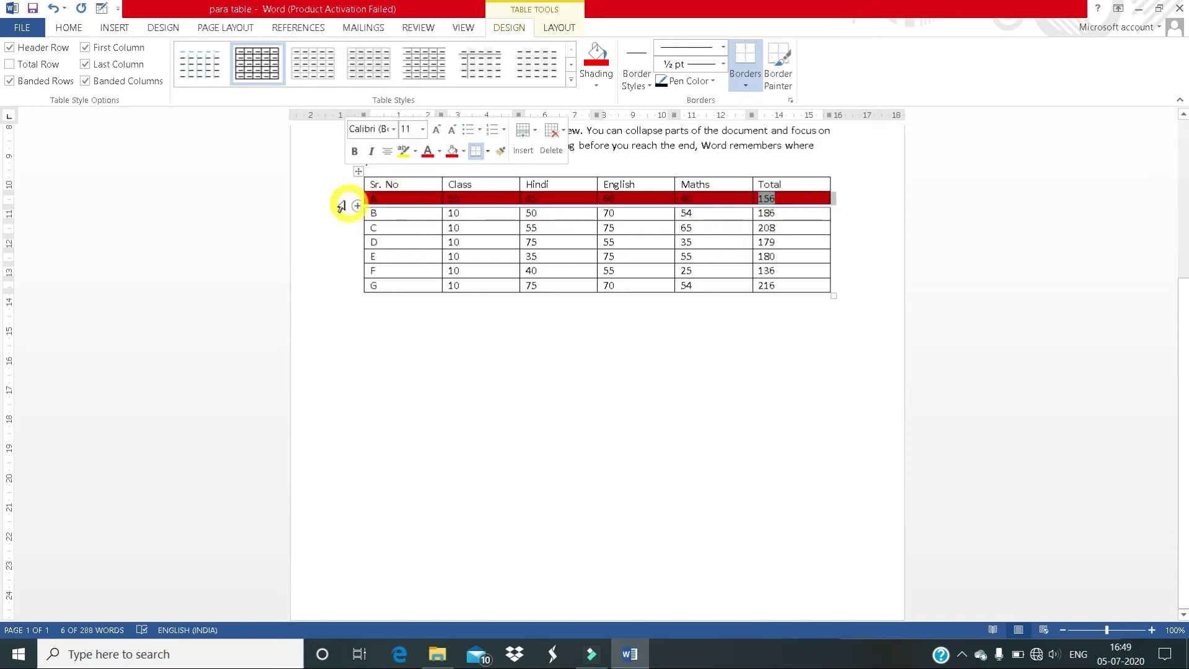
click(596, 85)
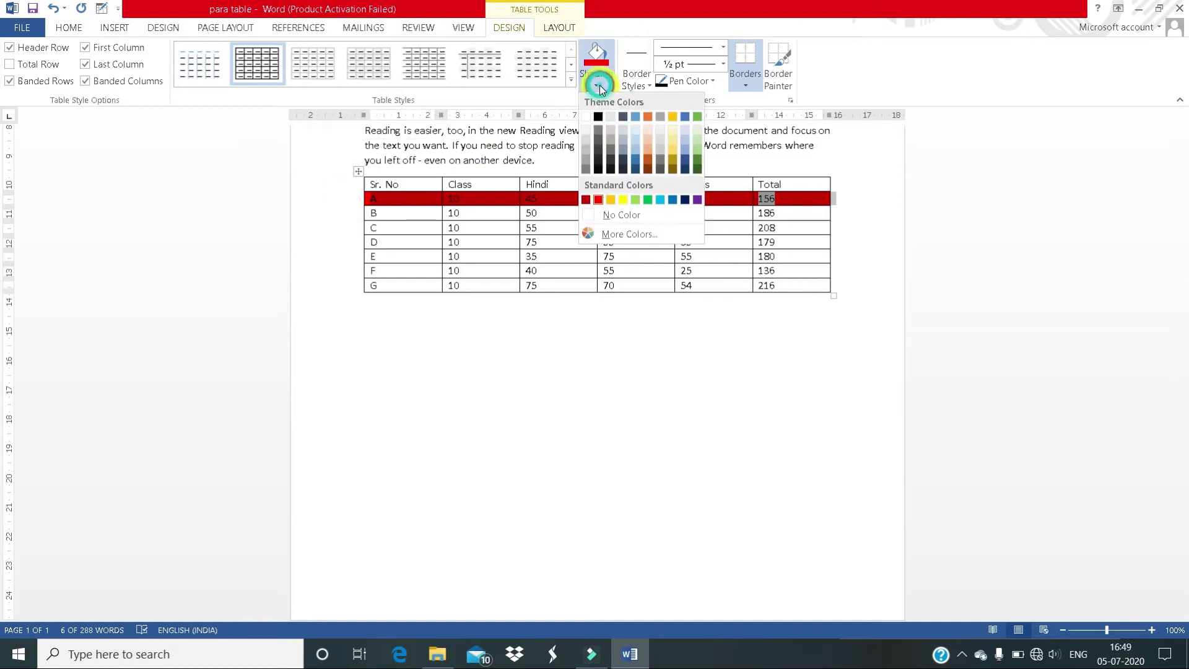
click(611, 222)
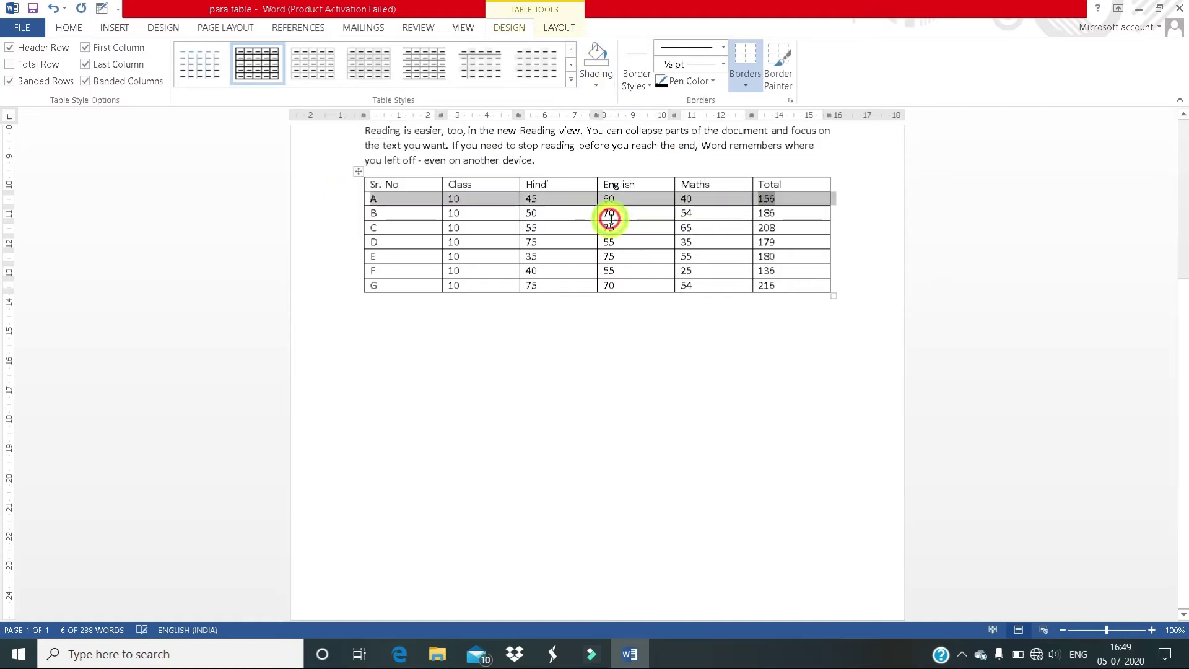
click(327, 231)
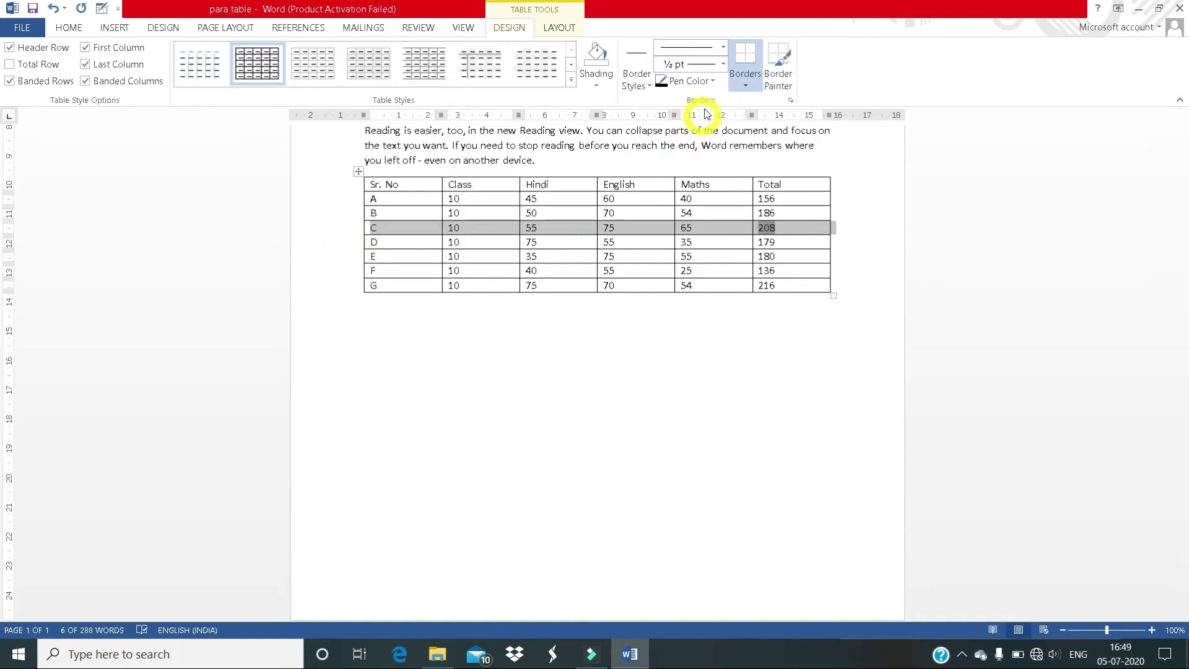
Step: Set the pen weight to ¾ pt after trying 3 pt, and apply All Borders to the whole table
key(alt+KP_5)
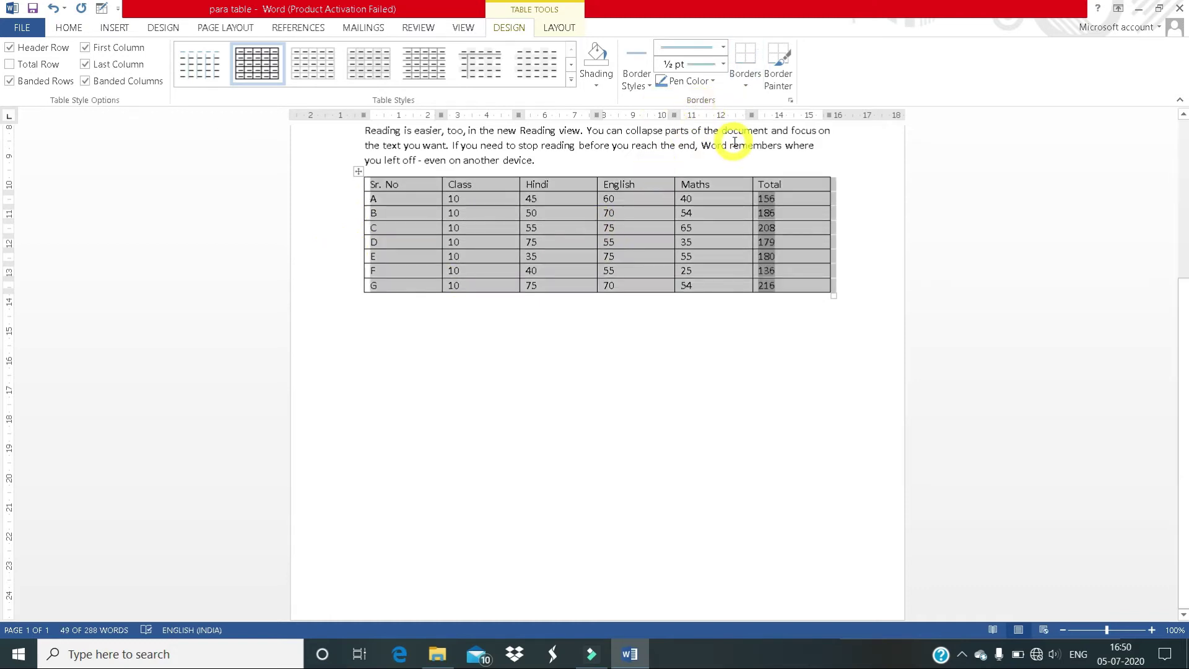
click(723, 64)
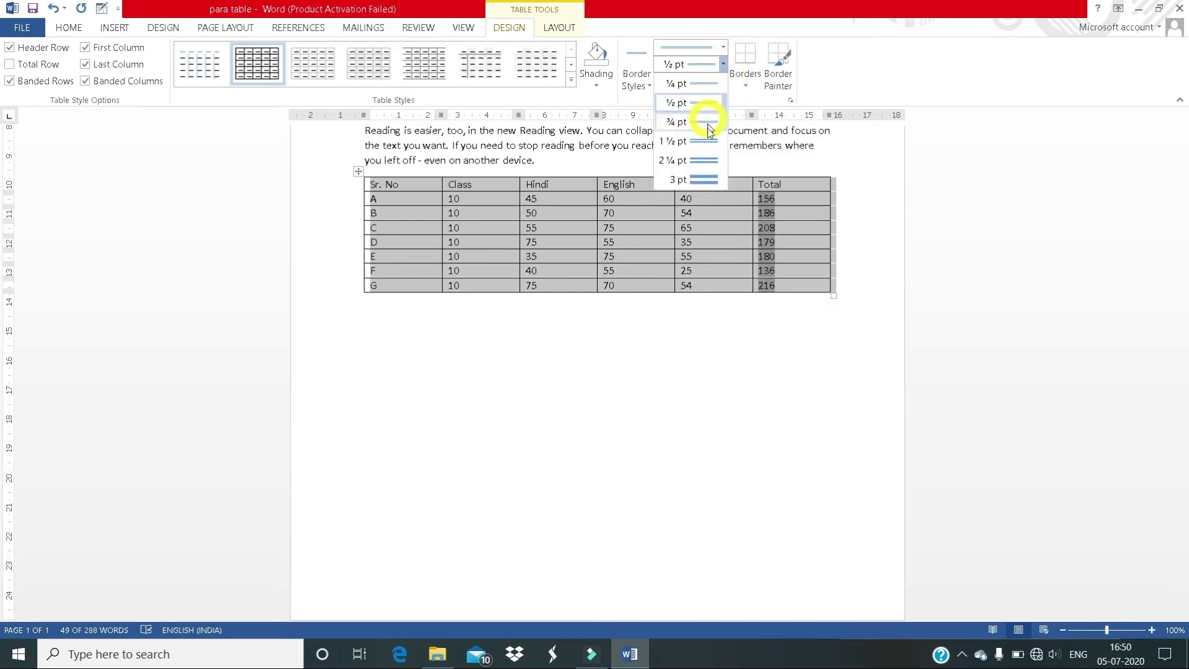
click(705, 180)
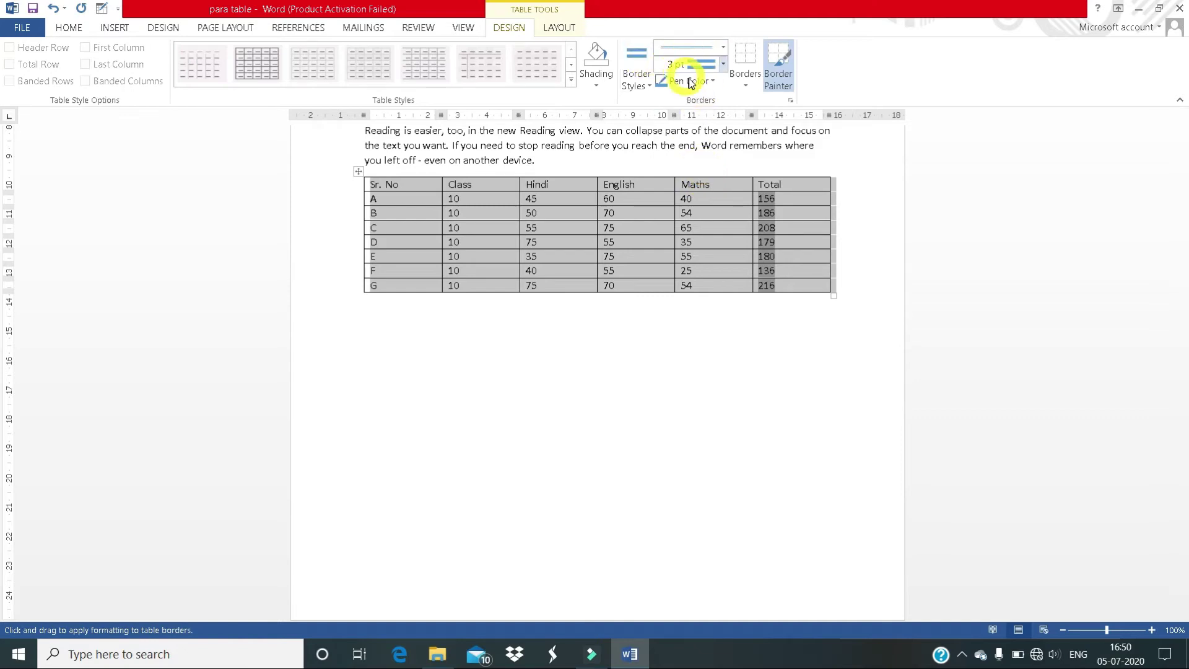
click(722, 65)
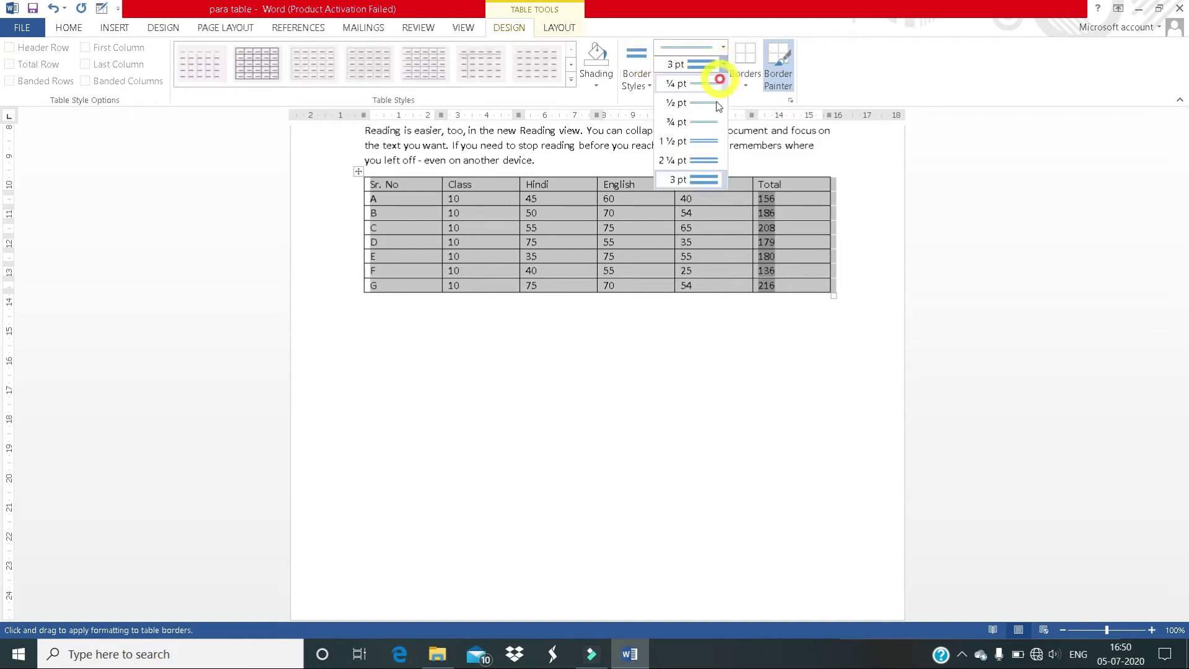
click(704, 126)
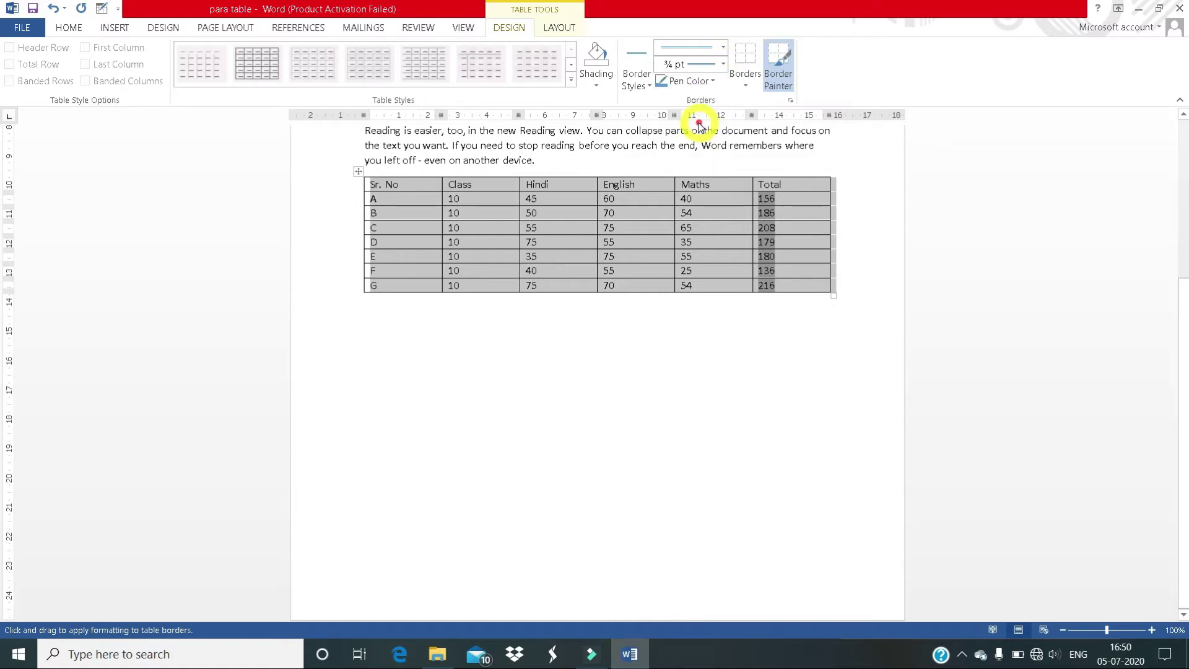
click(746, 87)
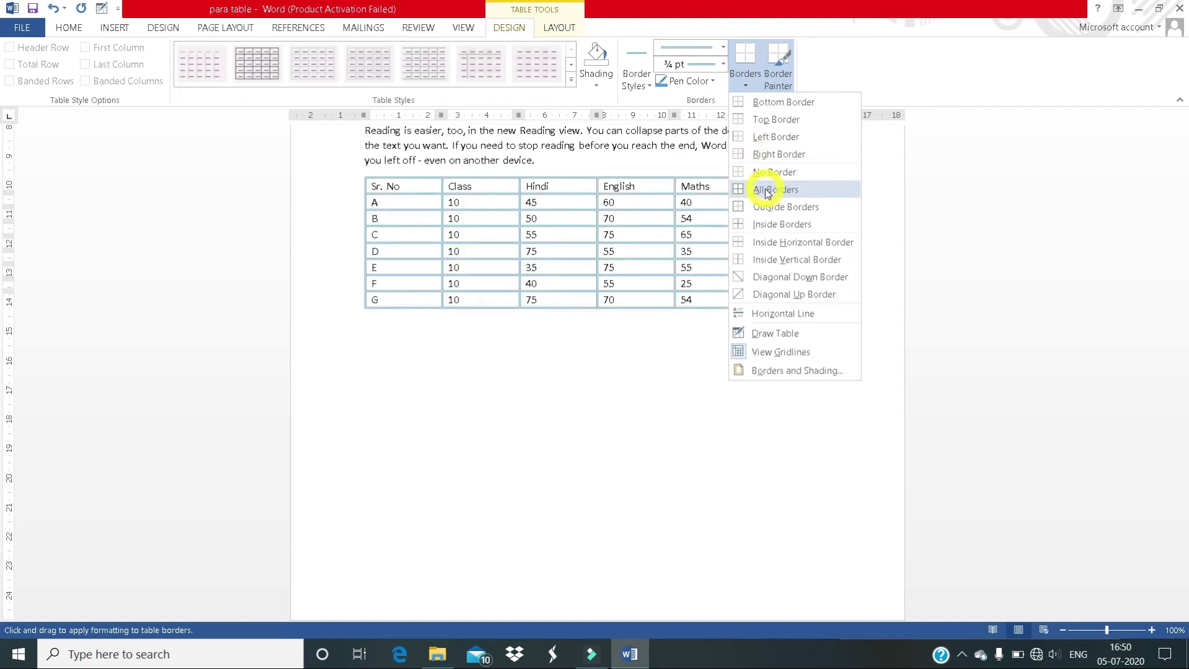
click(767, 190)
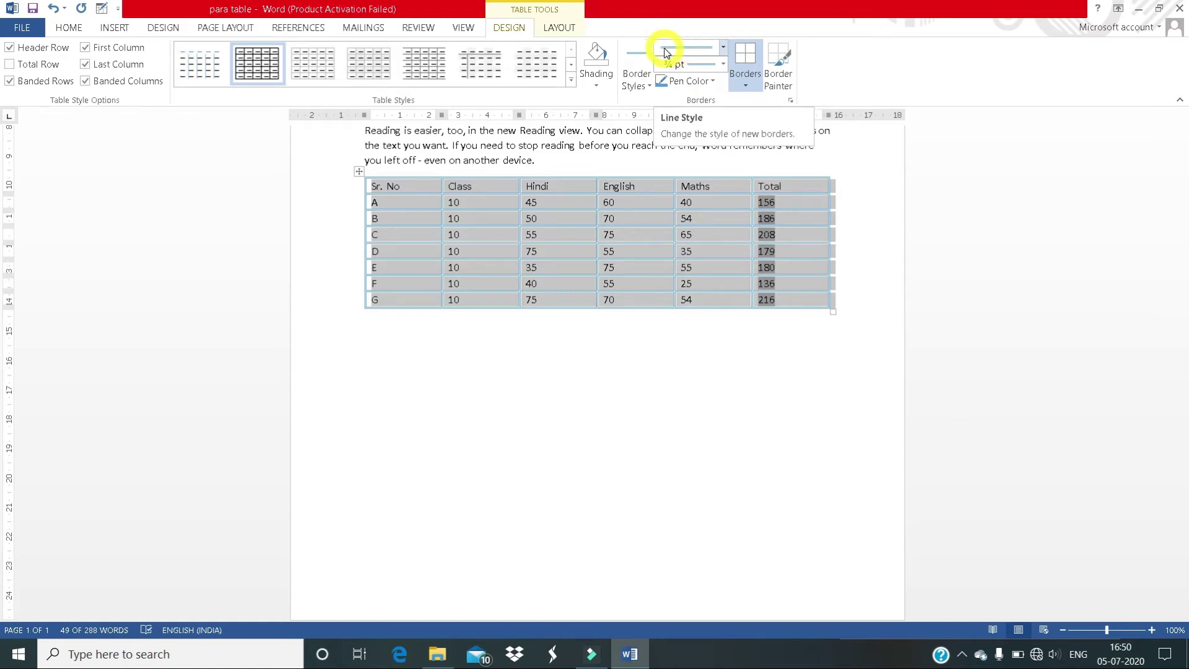
mouse_move(596, 241)
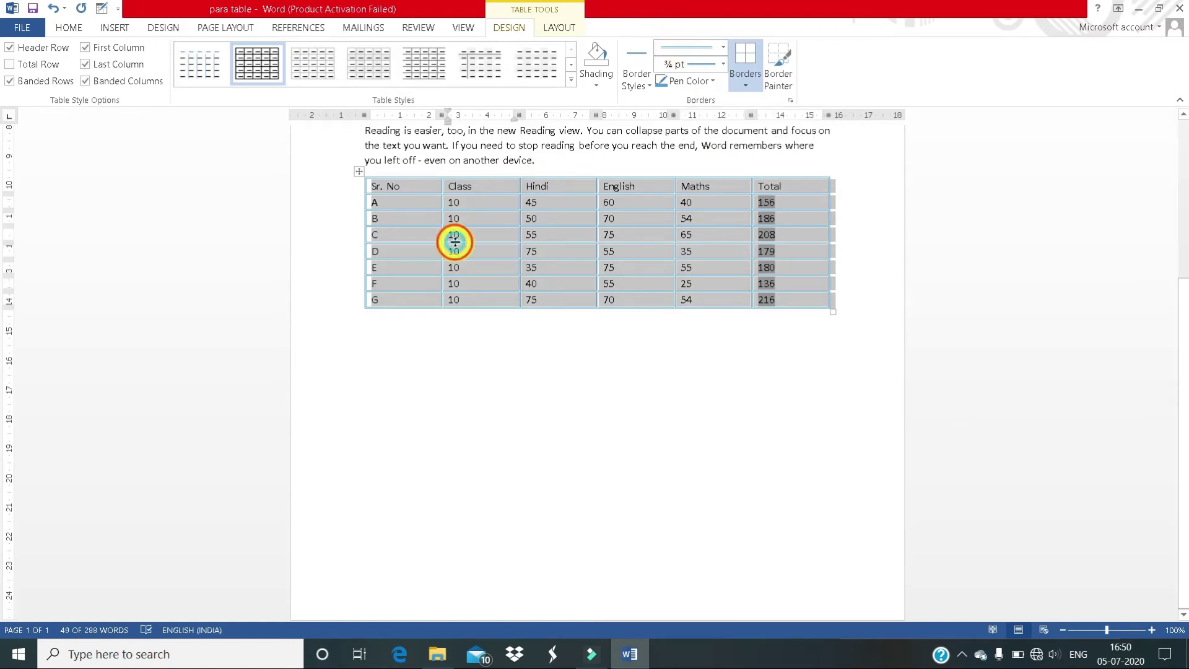
click(438, 365)
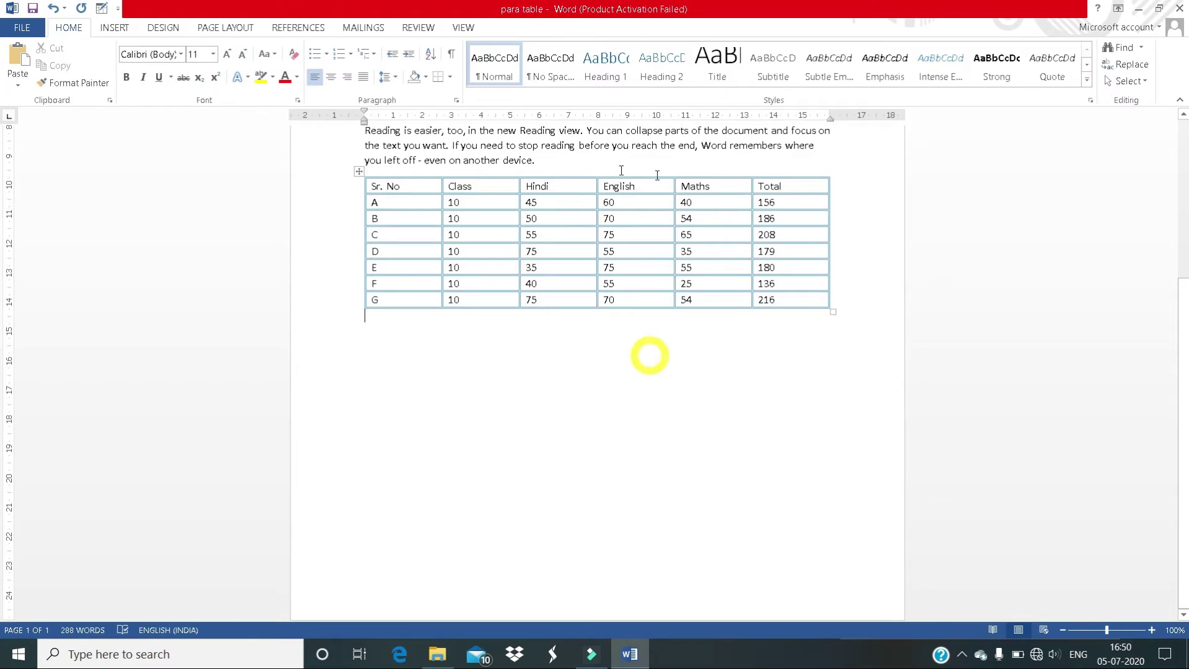
click(419, 187)
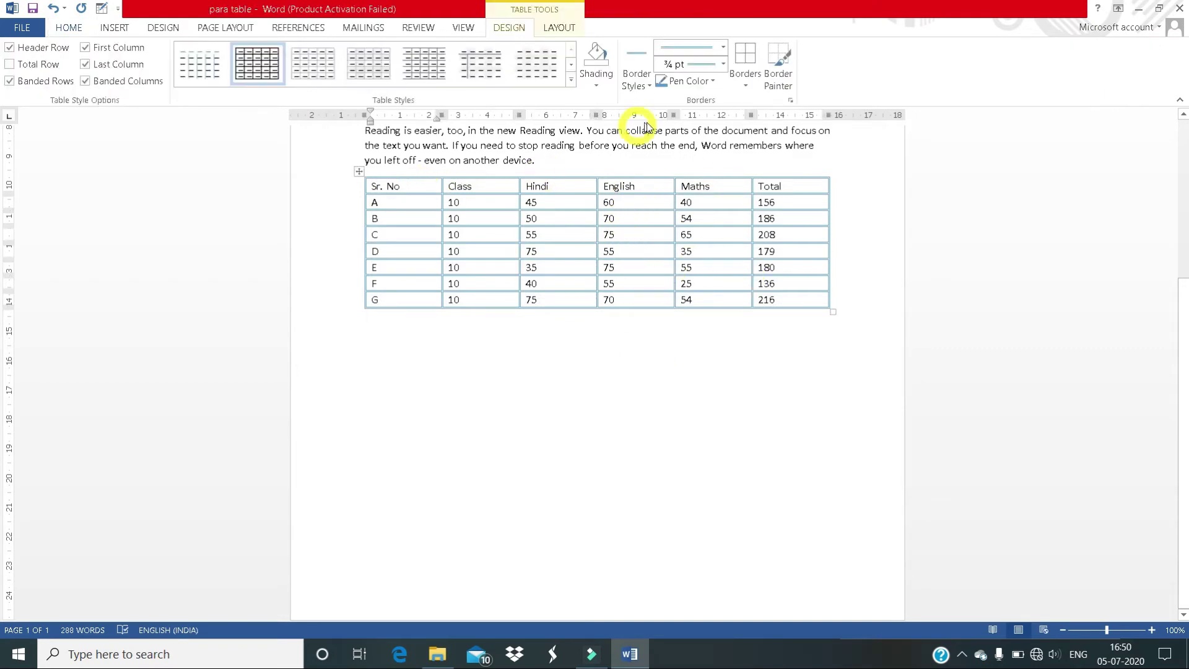
click(741, 90)
click(757, 169)
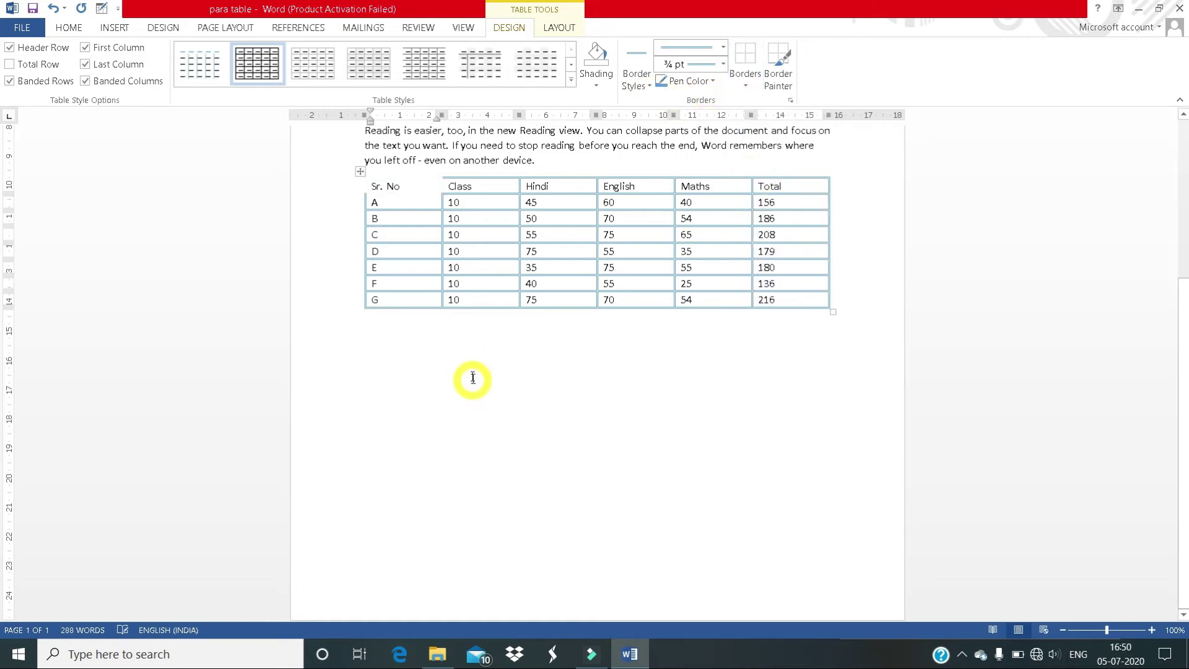
click(359, 171)
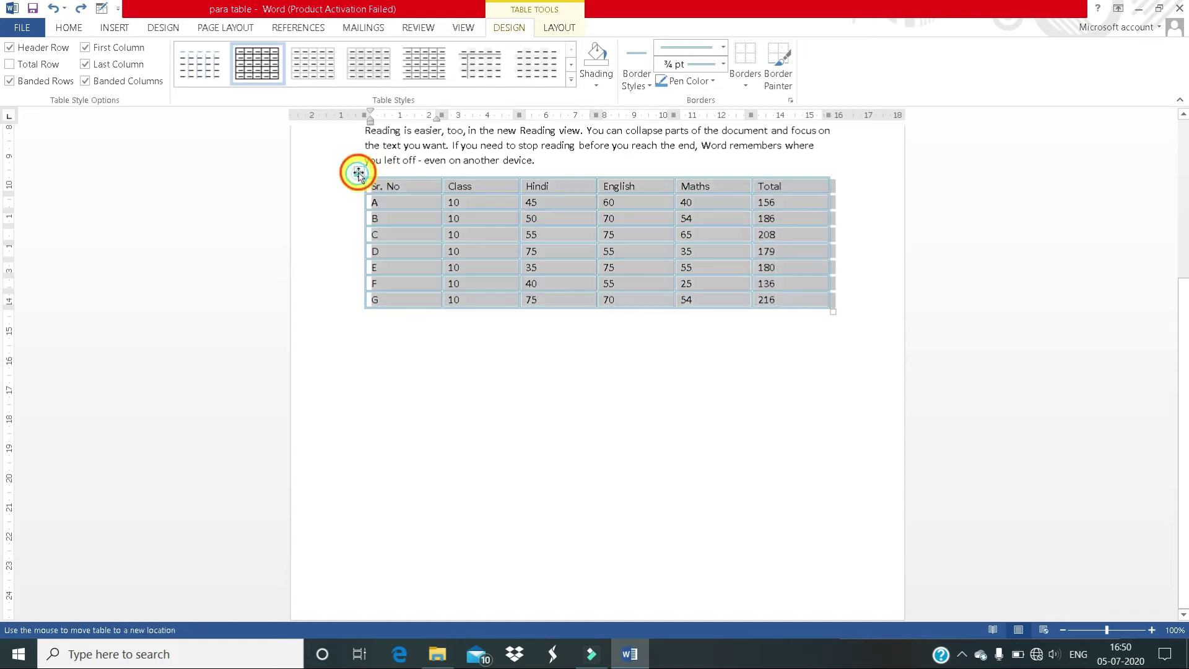
click(743, 85)
click(762, 180)
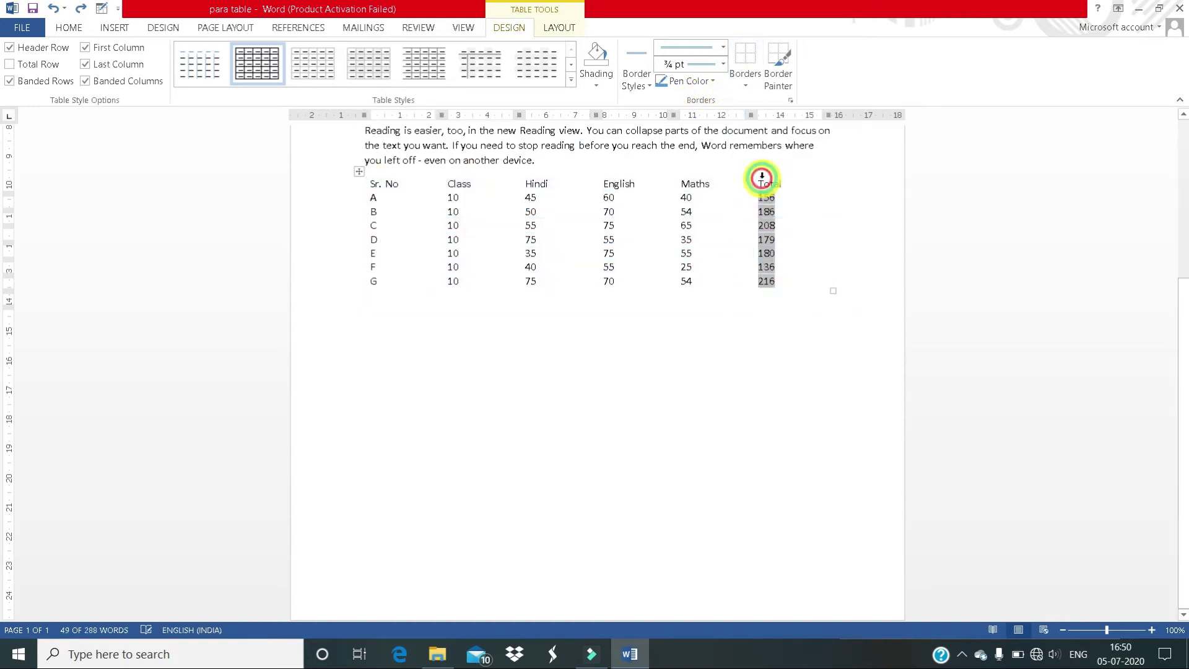
key(ctrl+z)
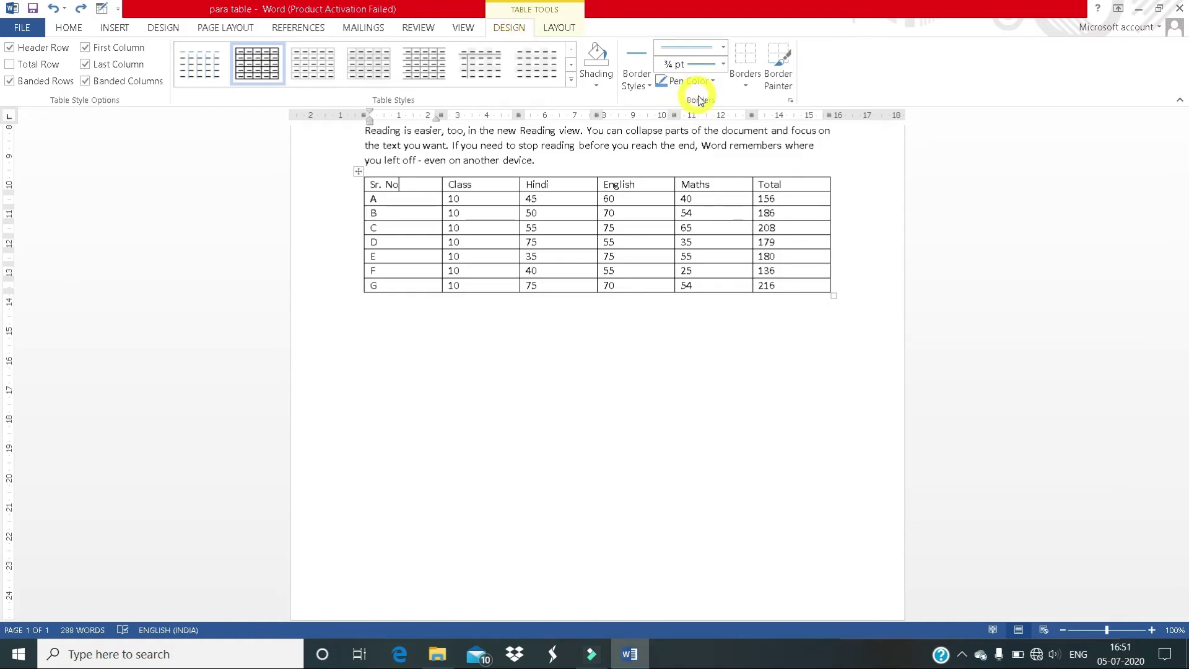
Step: Choose a double border line at 2¼ pt weight and apply All Borders
click(723, 50)
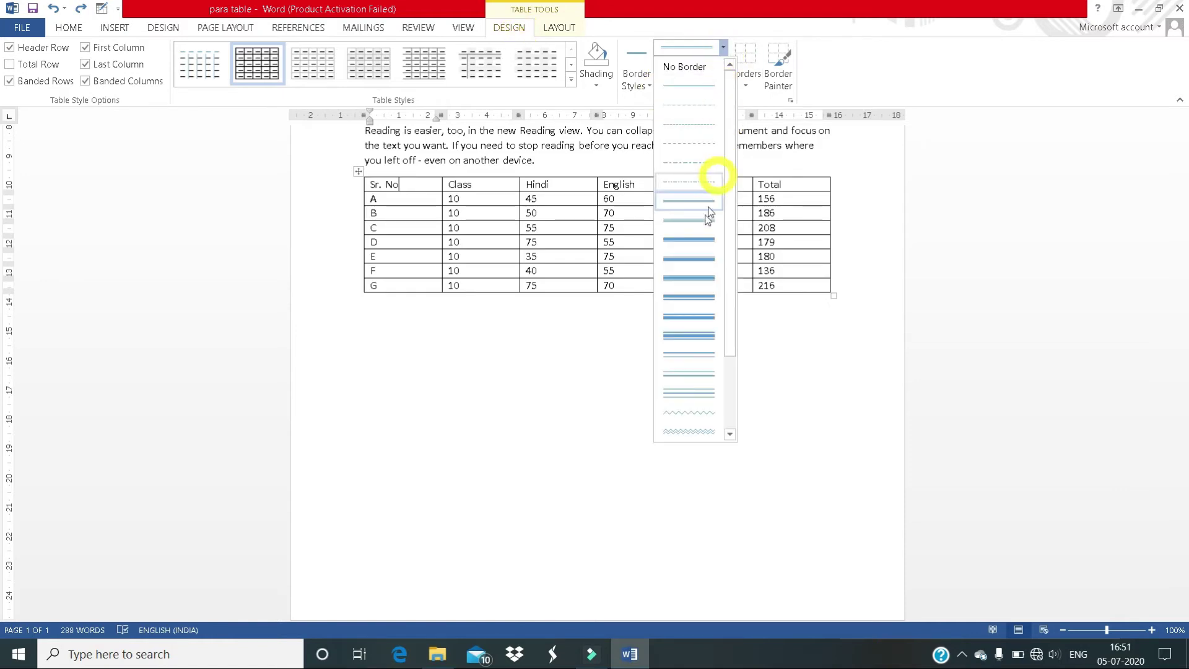
click(692, 260)
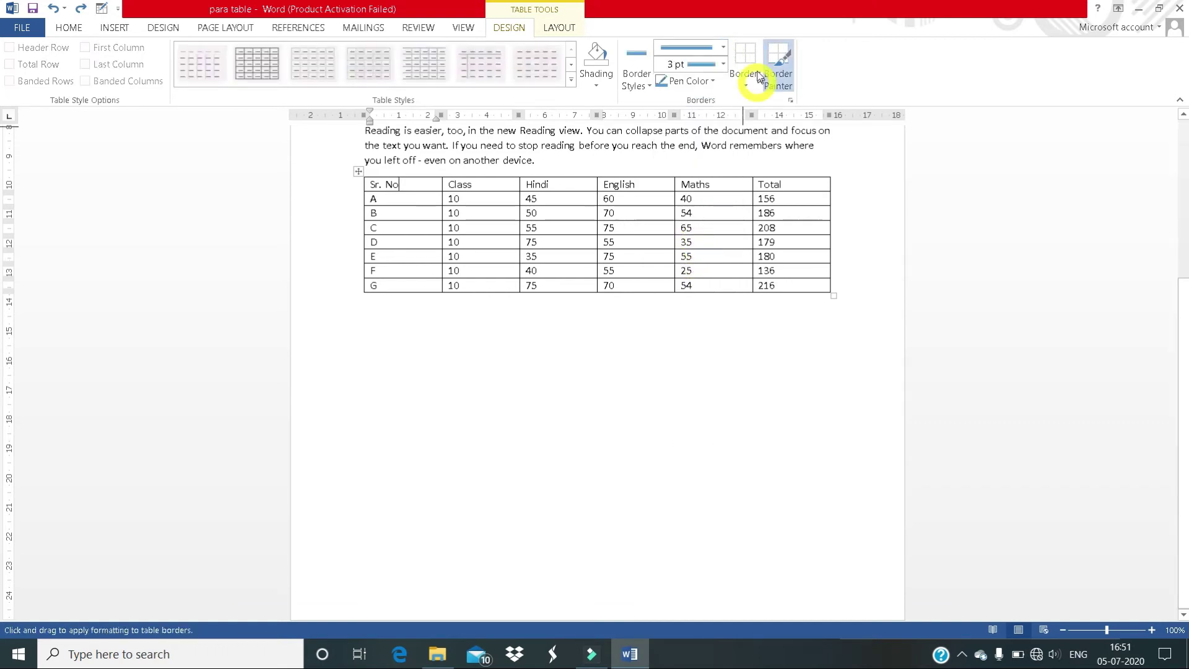
click(722, 64)
click(688, 104)
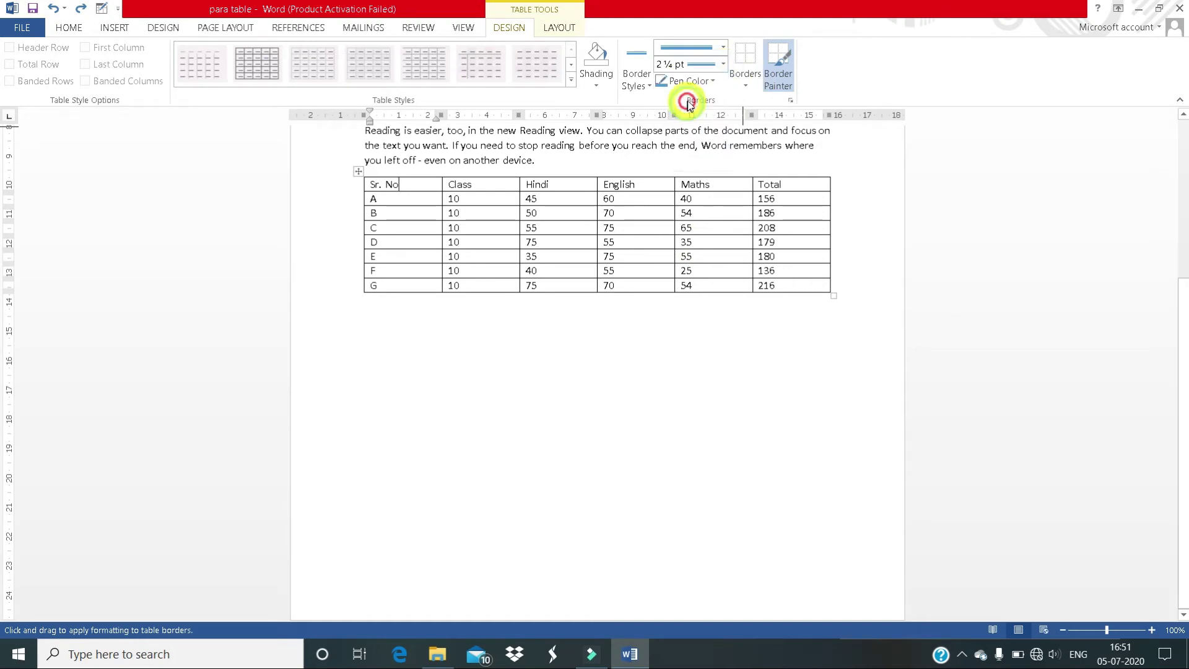
click(746, 86)
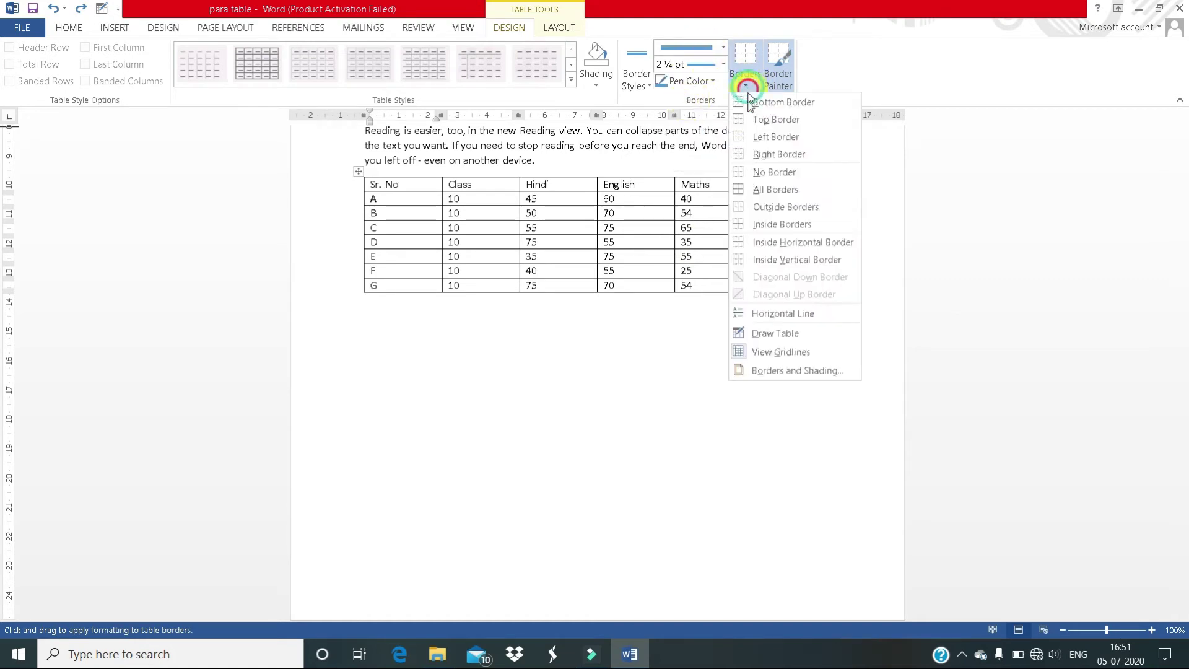
click(751, 191)
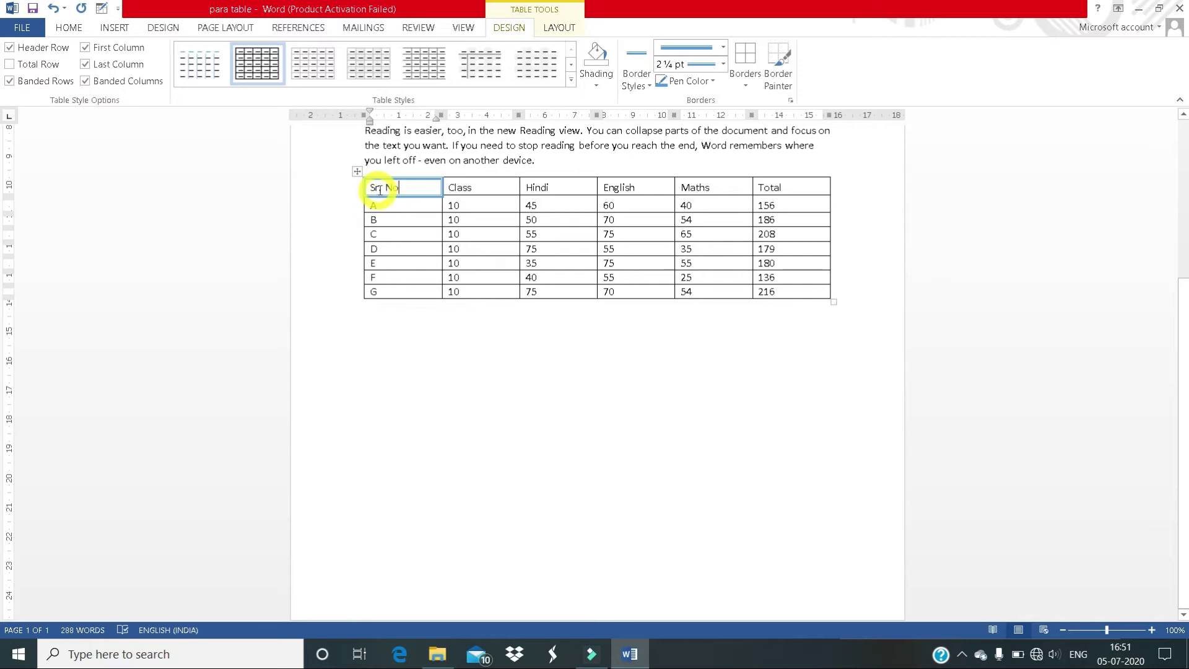
Step: Apply the double All Borders to the whole table, then undo back to thin black lines
click(357, 172)
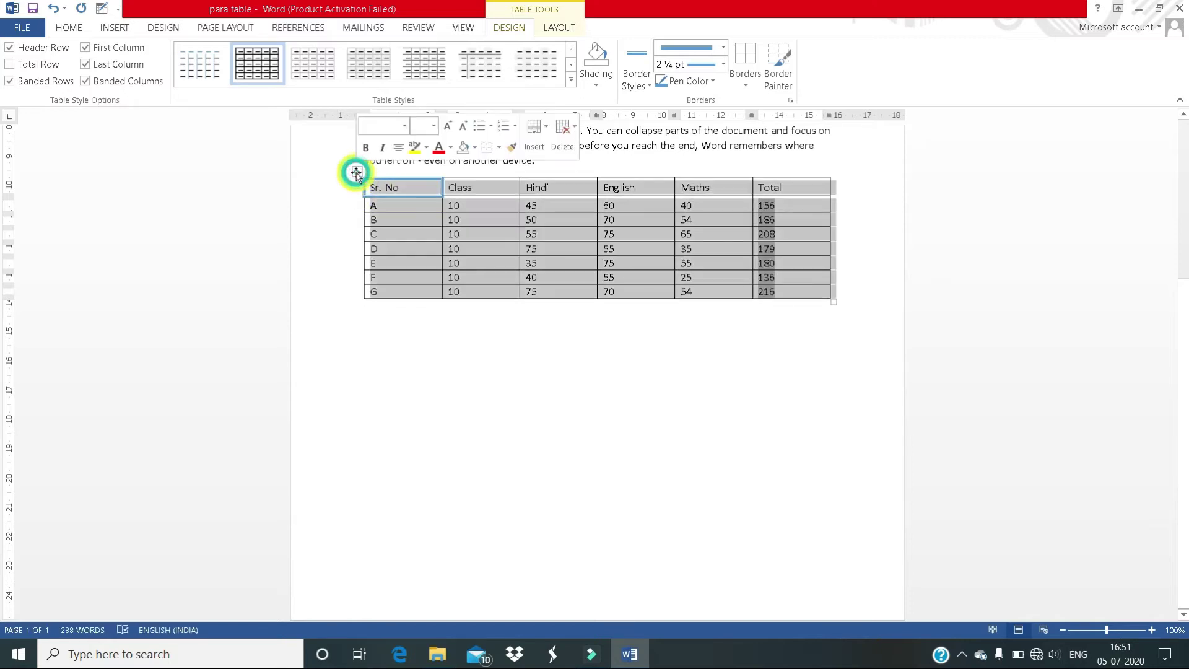
click(744, 87)
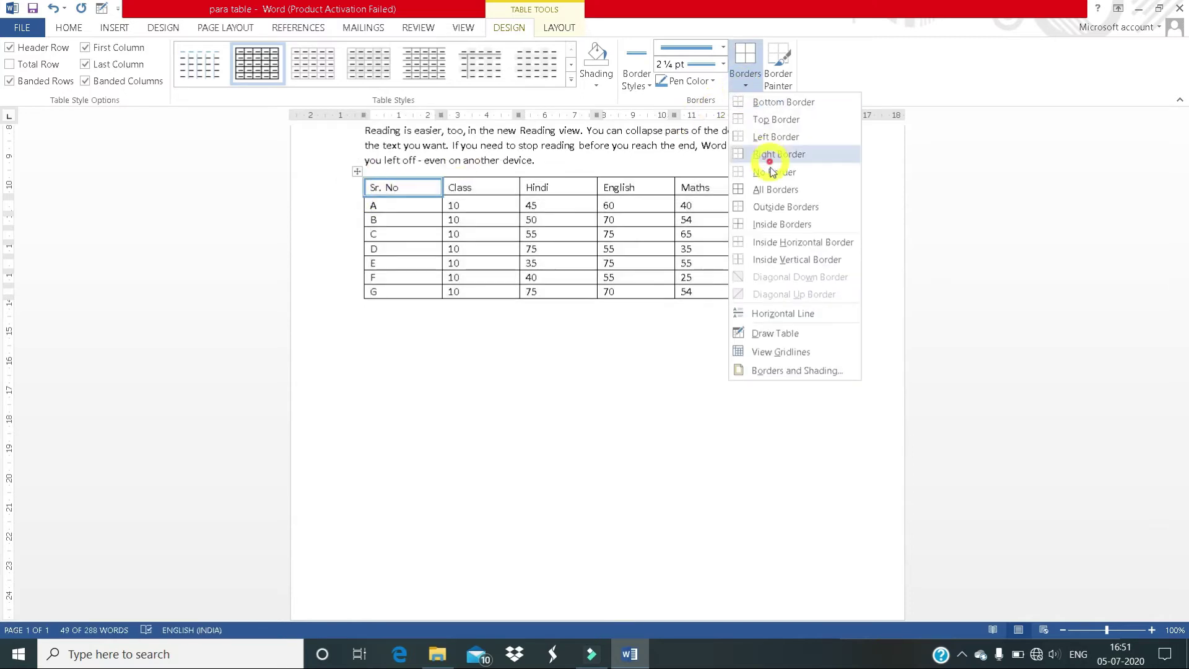
click(768, 189)
click(525, 378)
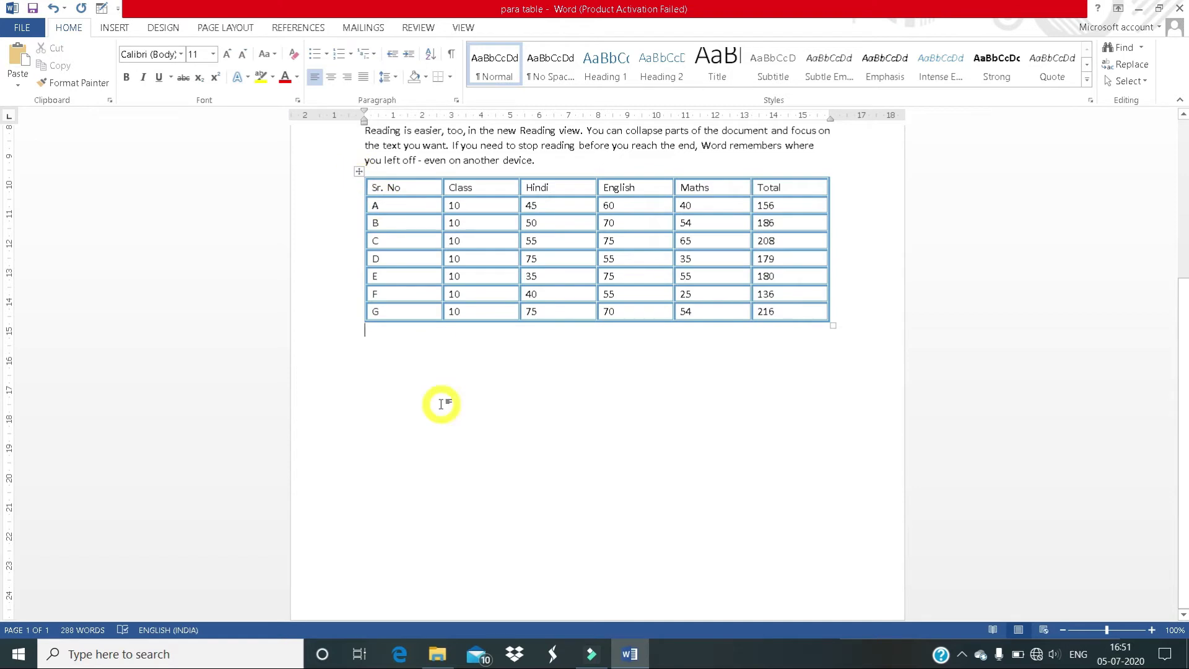
key(ctrl+z)
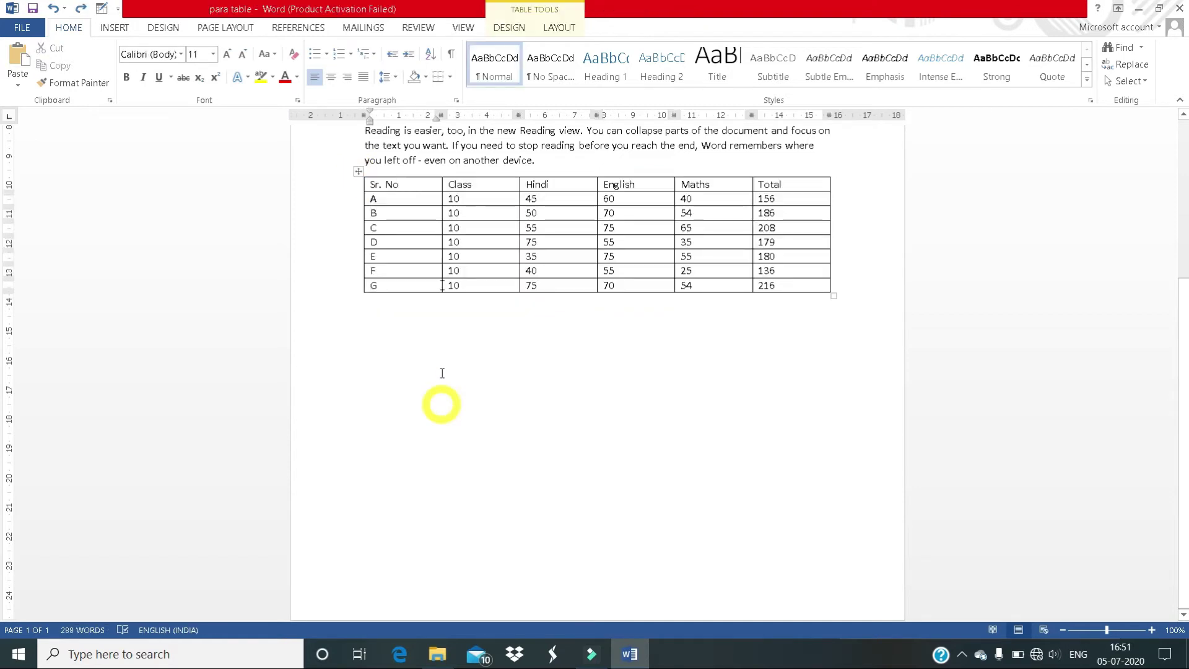
Step: Preview the Table Tools Design styles, then switch to the Table Tools Layout tools
click(523, 30)
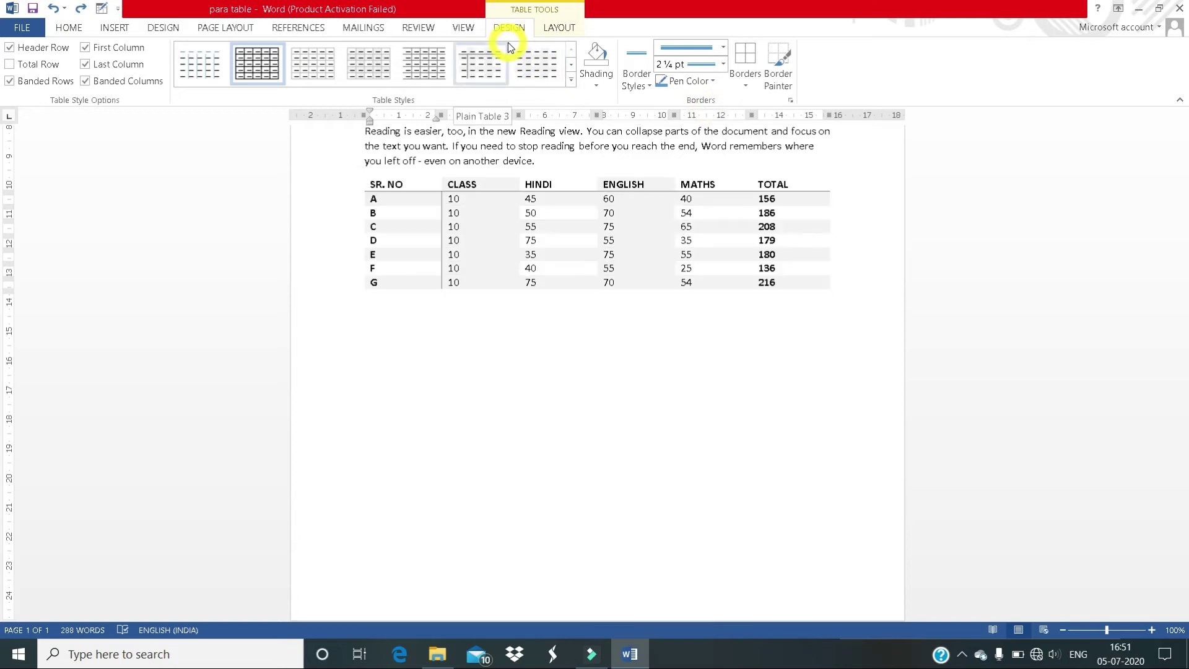
click(559, 28)
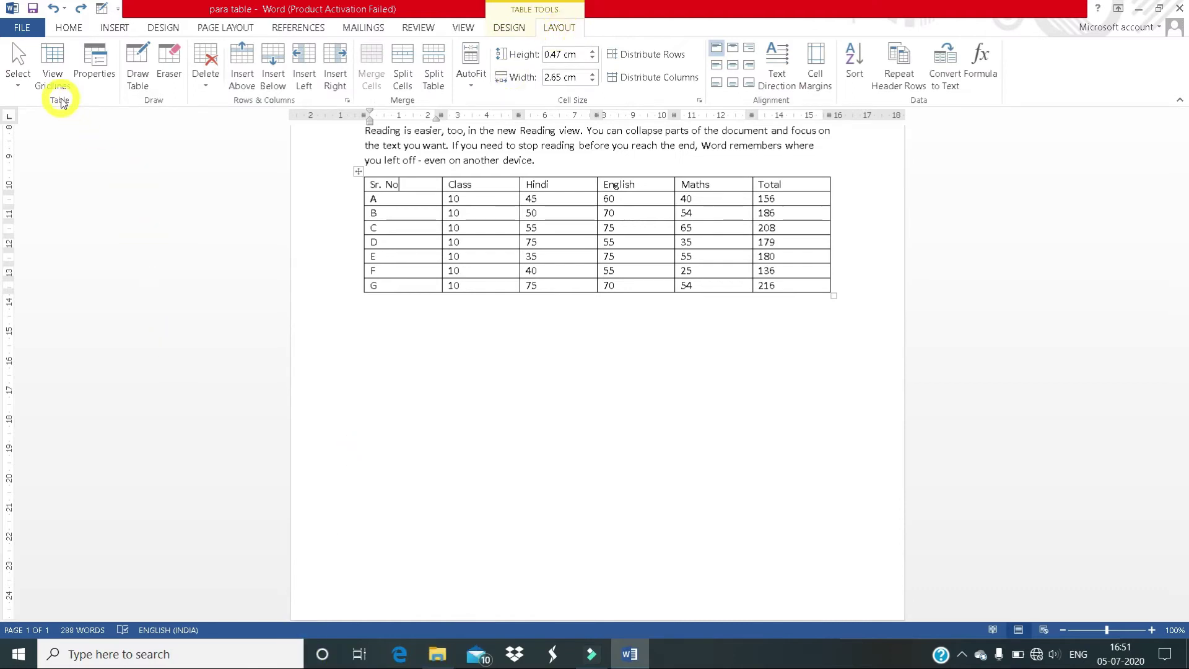
click(18, 90)
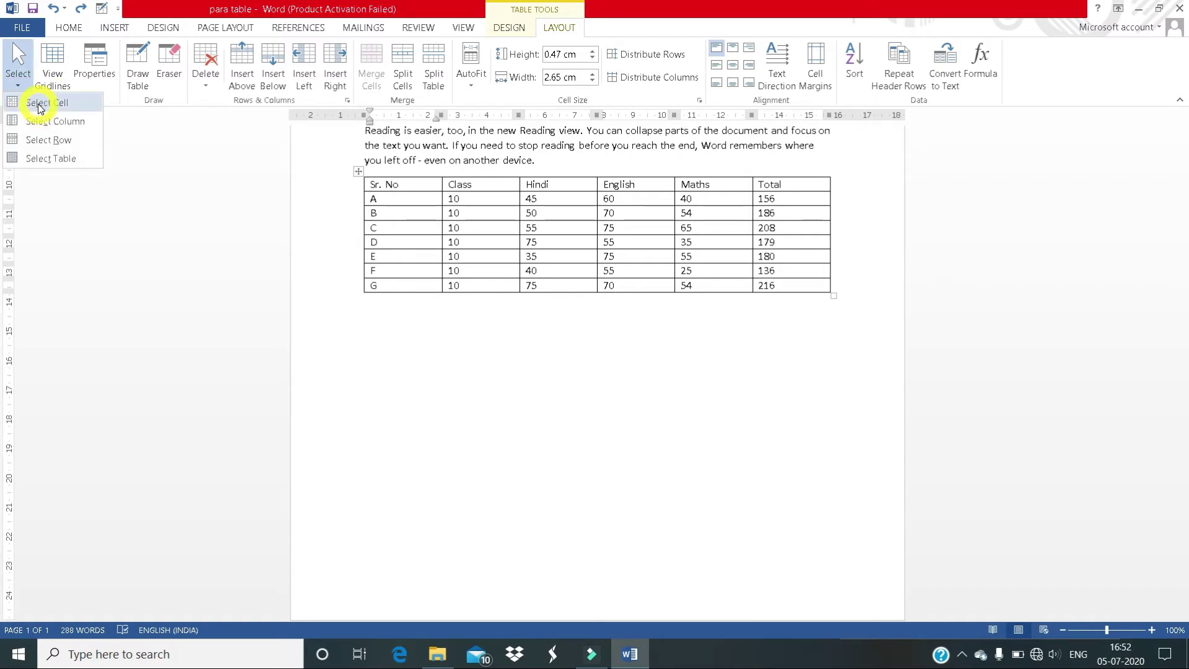
click(385, 197)
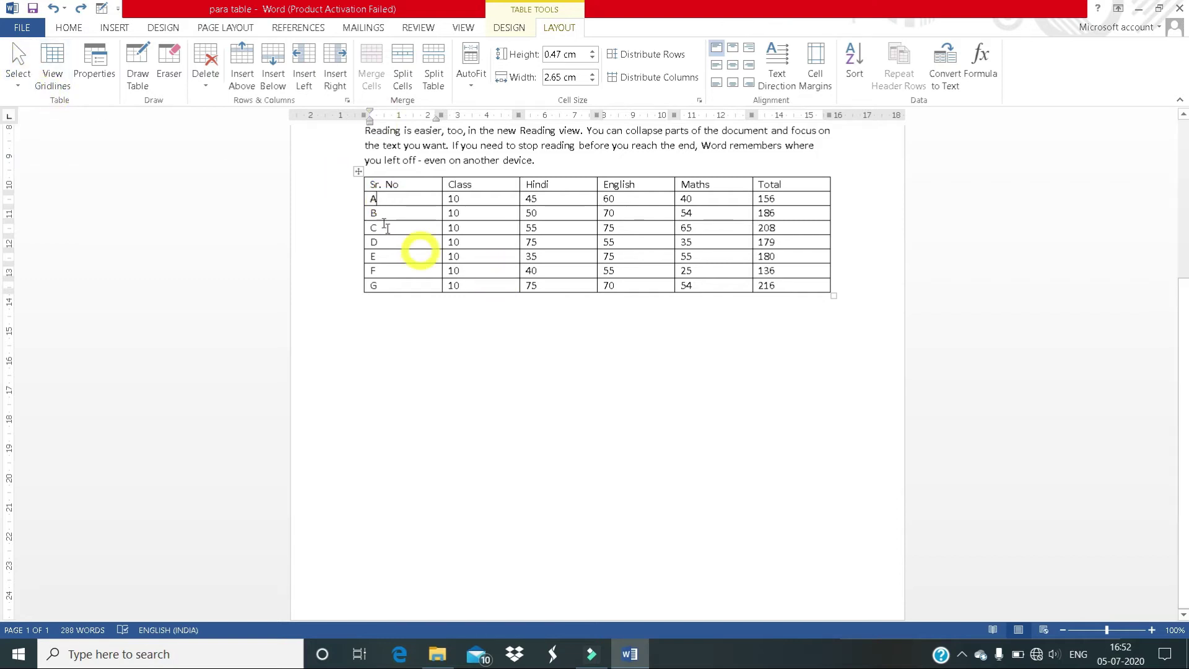
click(18, 85)
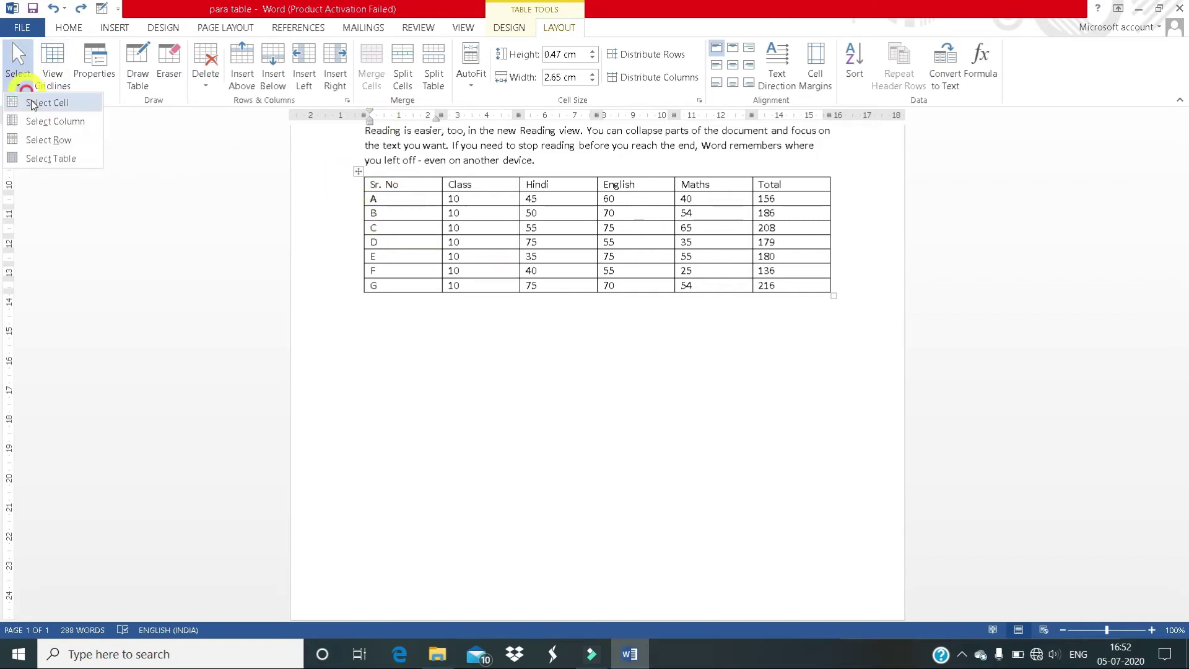
click(35, 106)
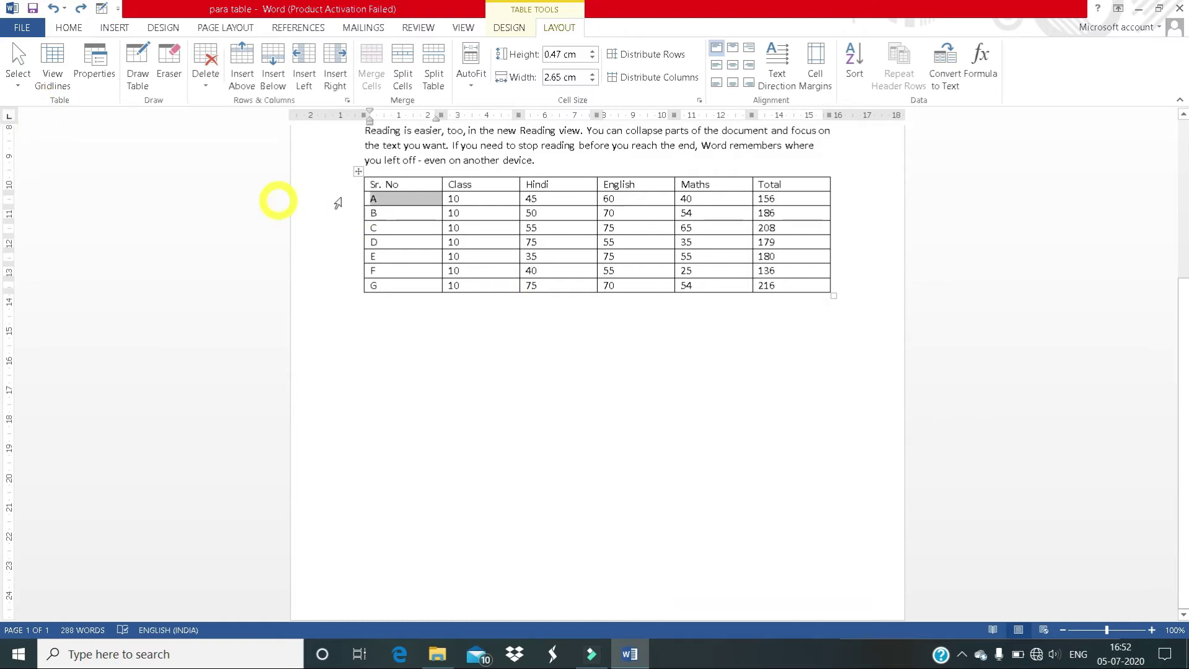
click(376, 199)
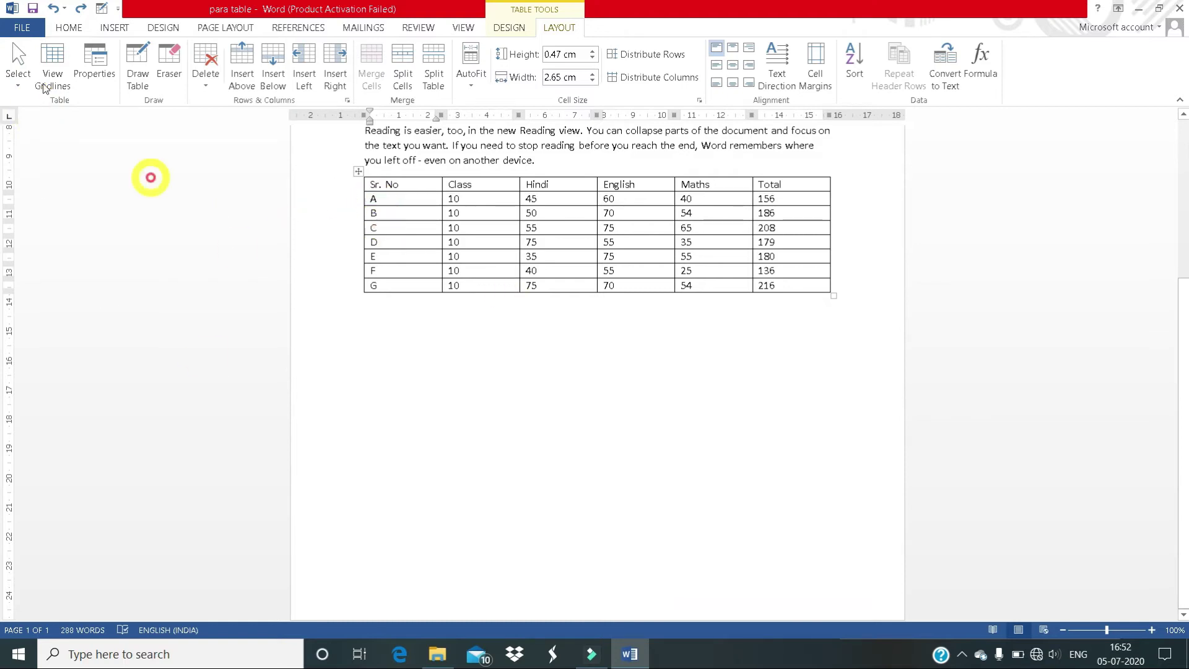
click(17, 85)
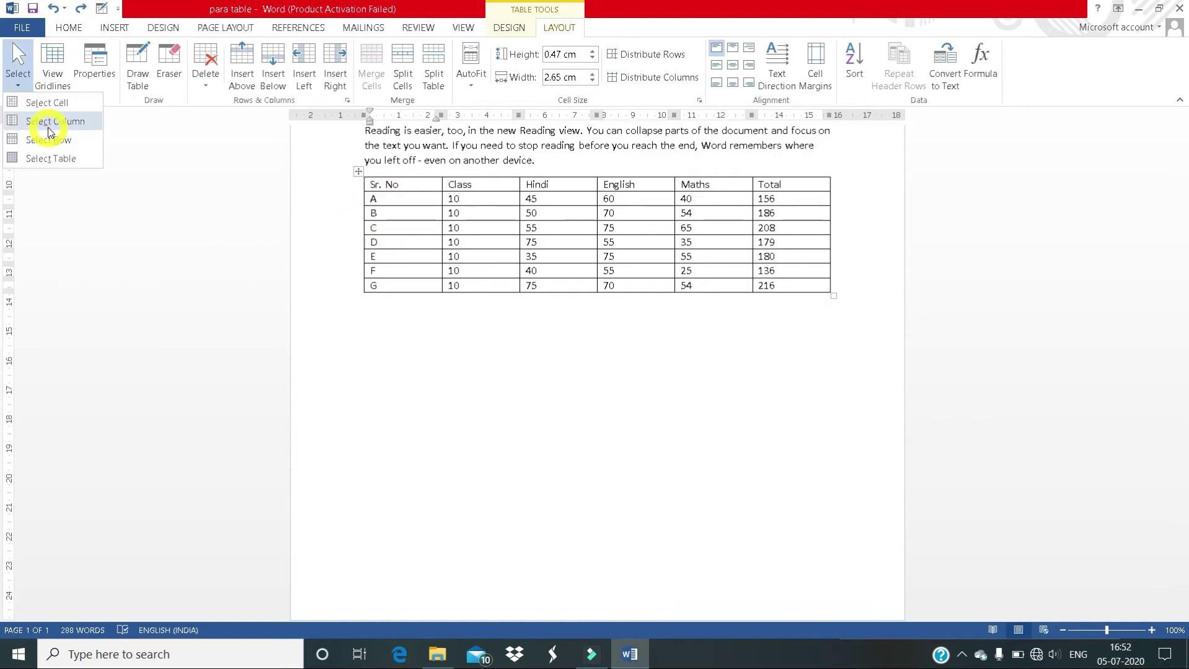
click(505, 214)
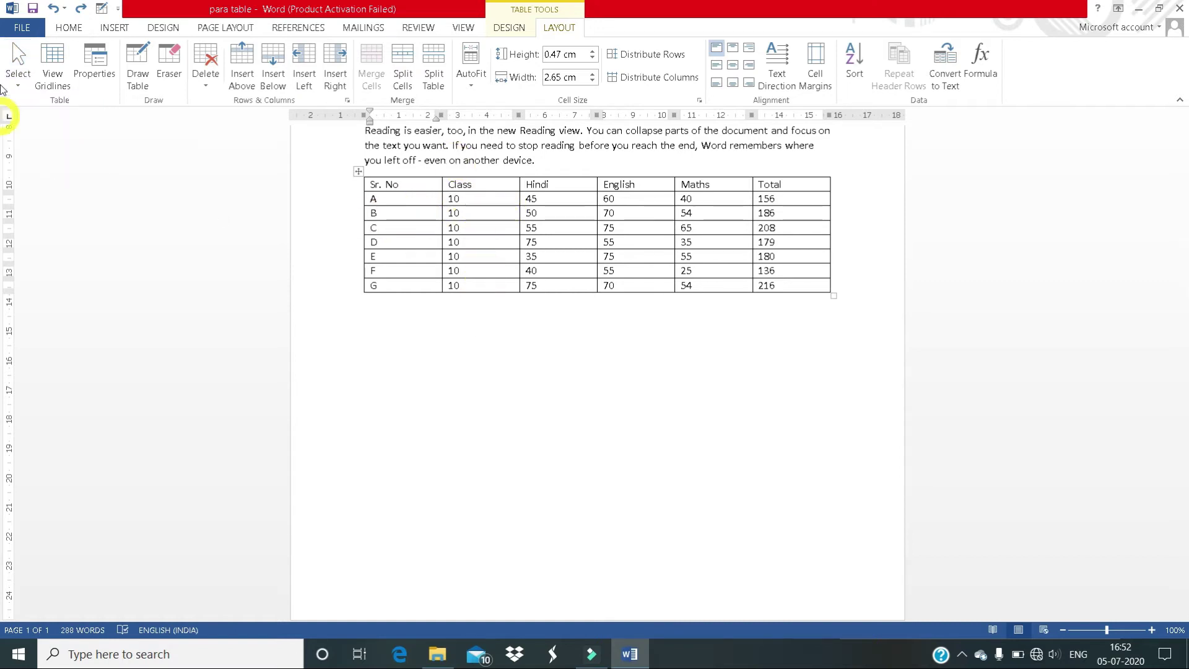
click(18, 65)
click(56, 126)
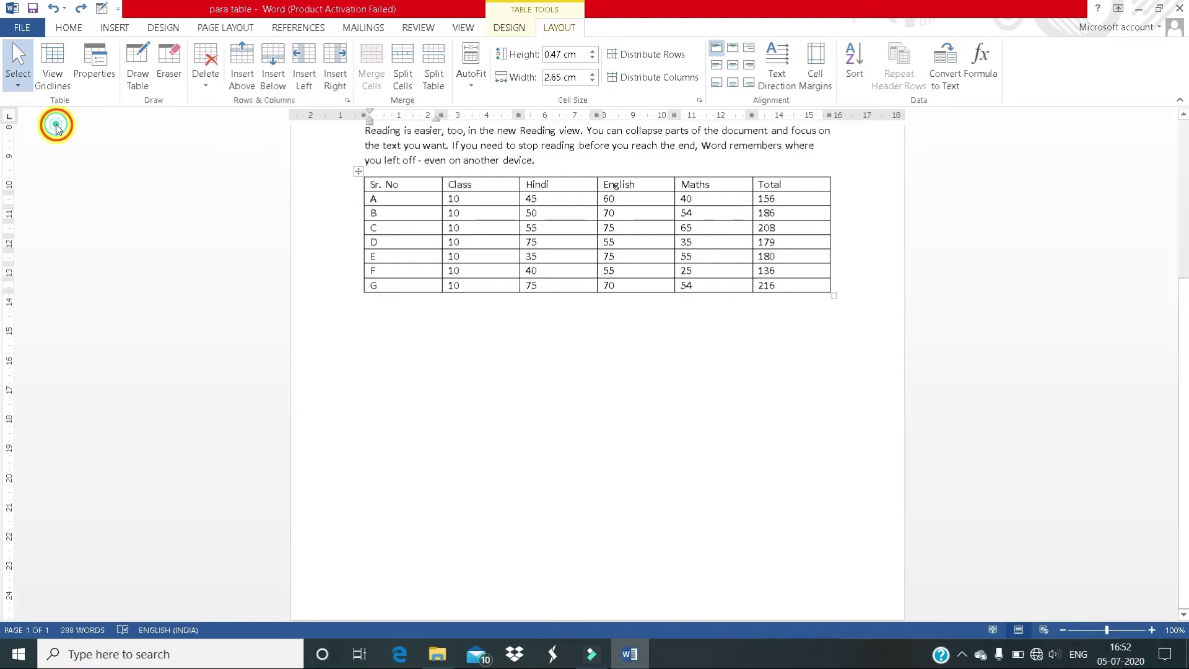
click(468, 200)
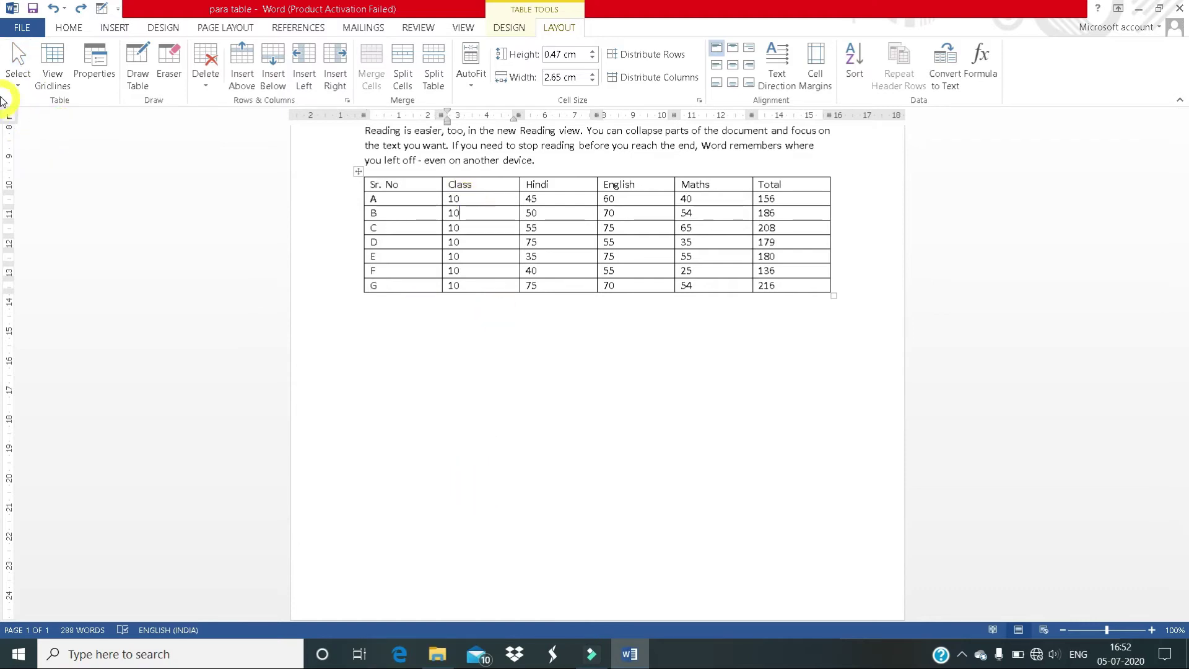
click(21, 81)
click(52, 123)
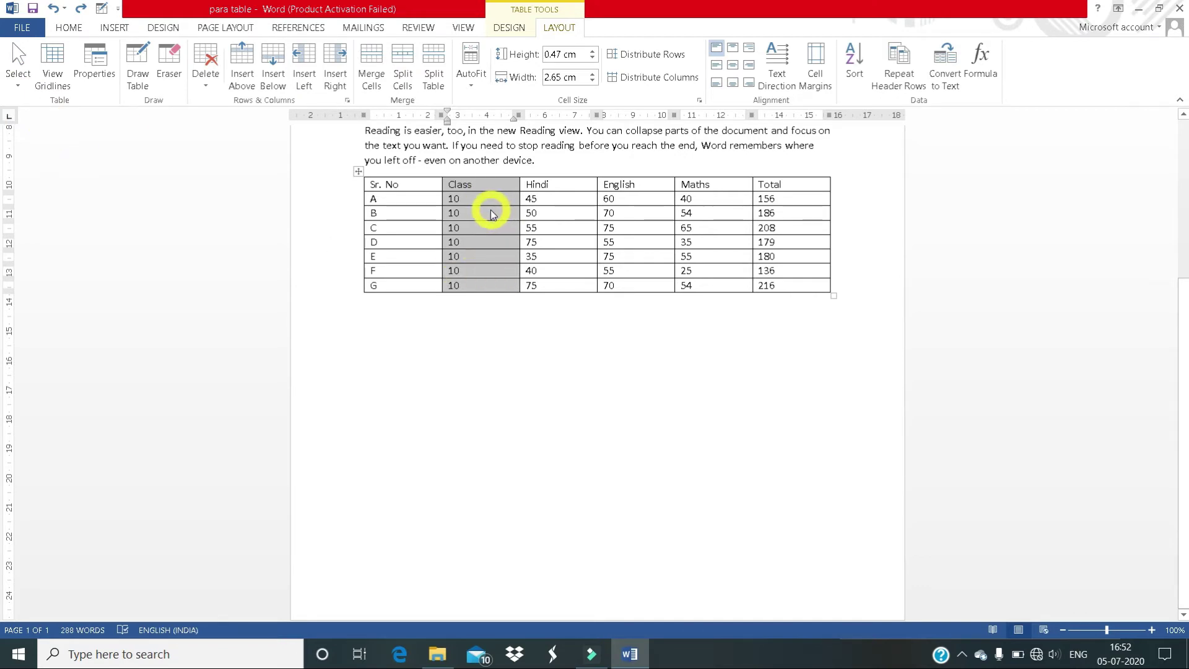
click(27, 88)
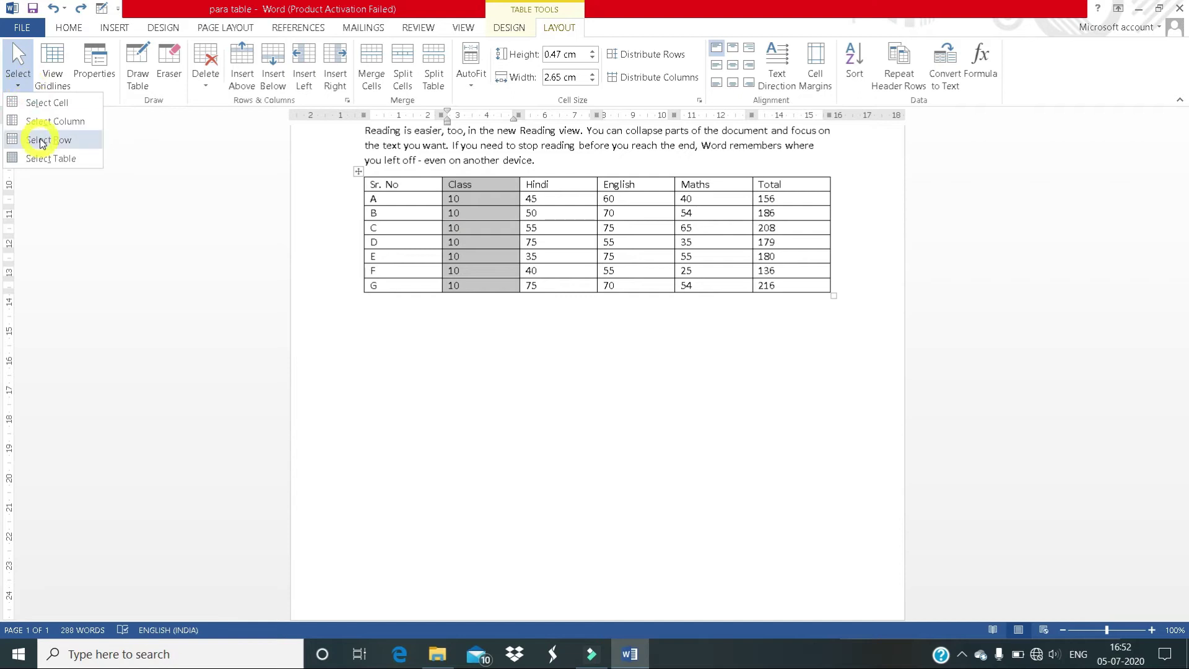
click(384, 212)
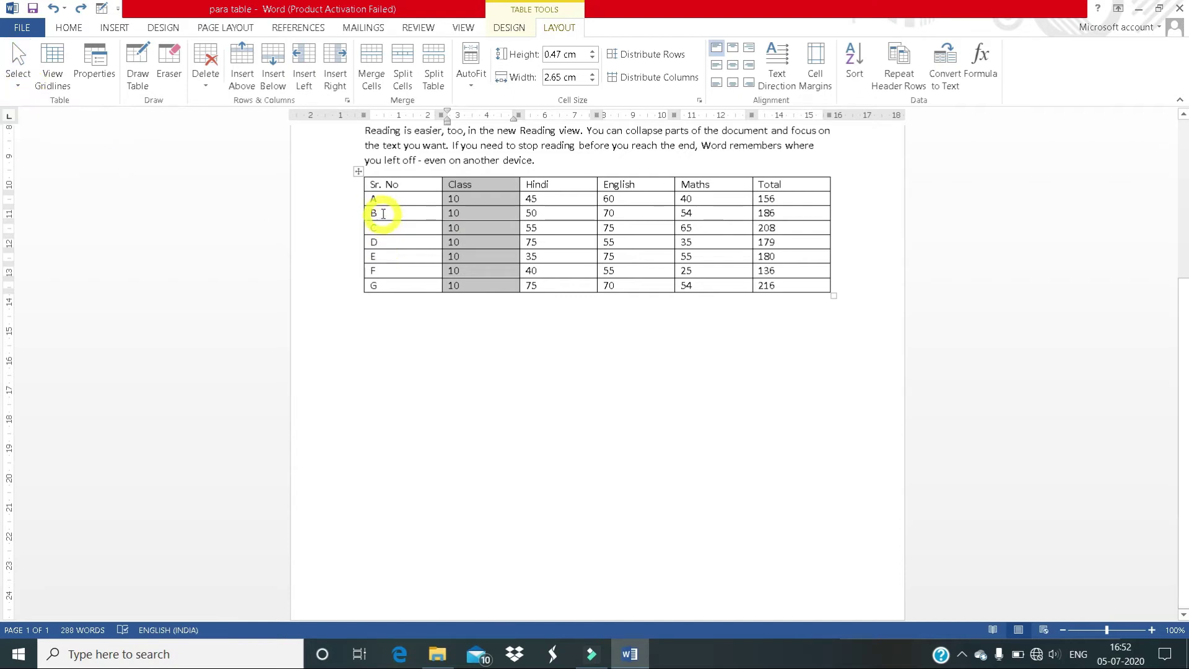
click(383, 213)
click(19, 82)
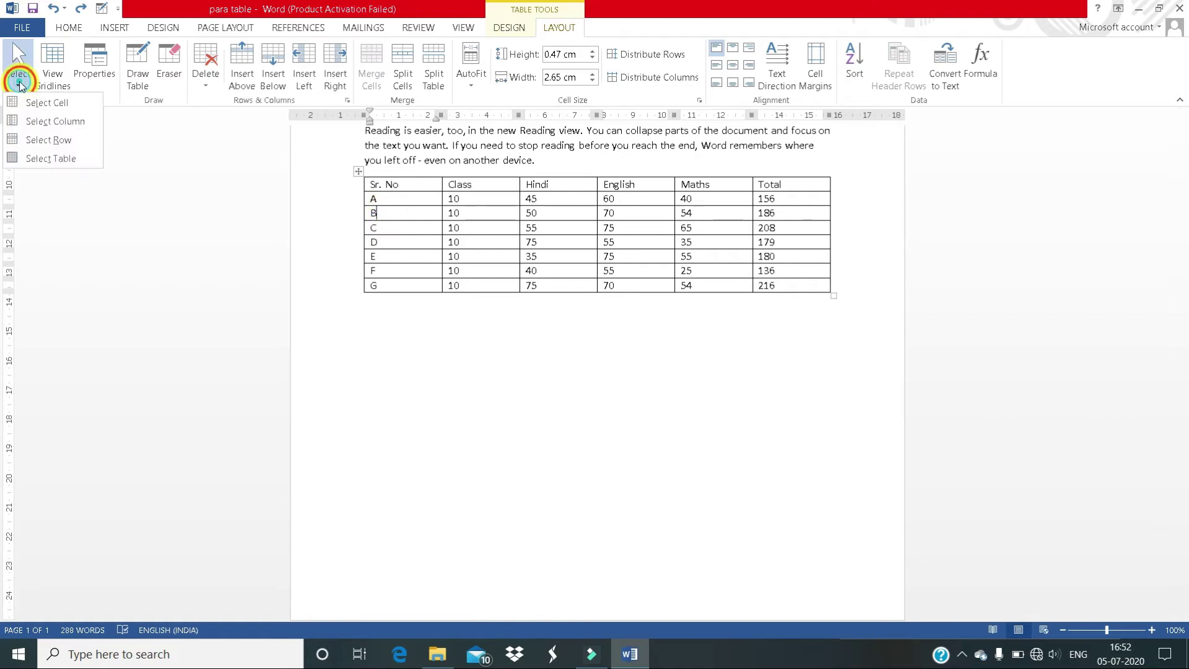
click(47, 140)
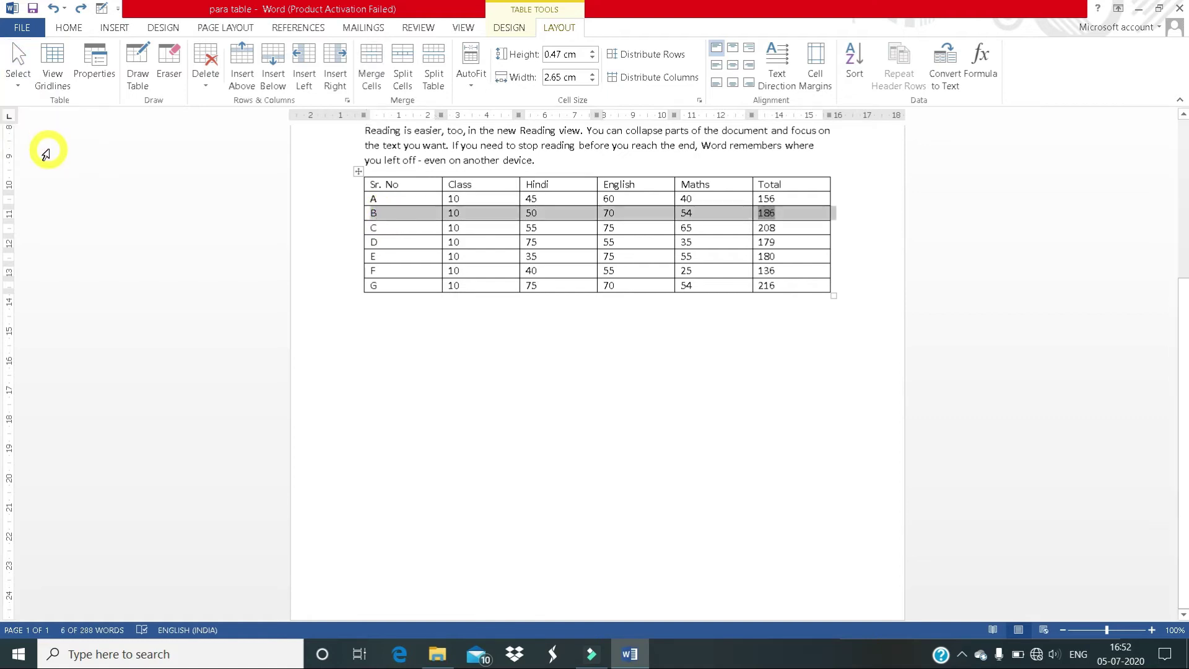
click(356, 242)
click(20, 87)
click(49, 157)
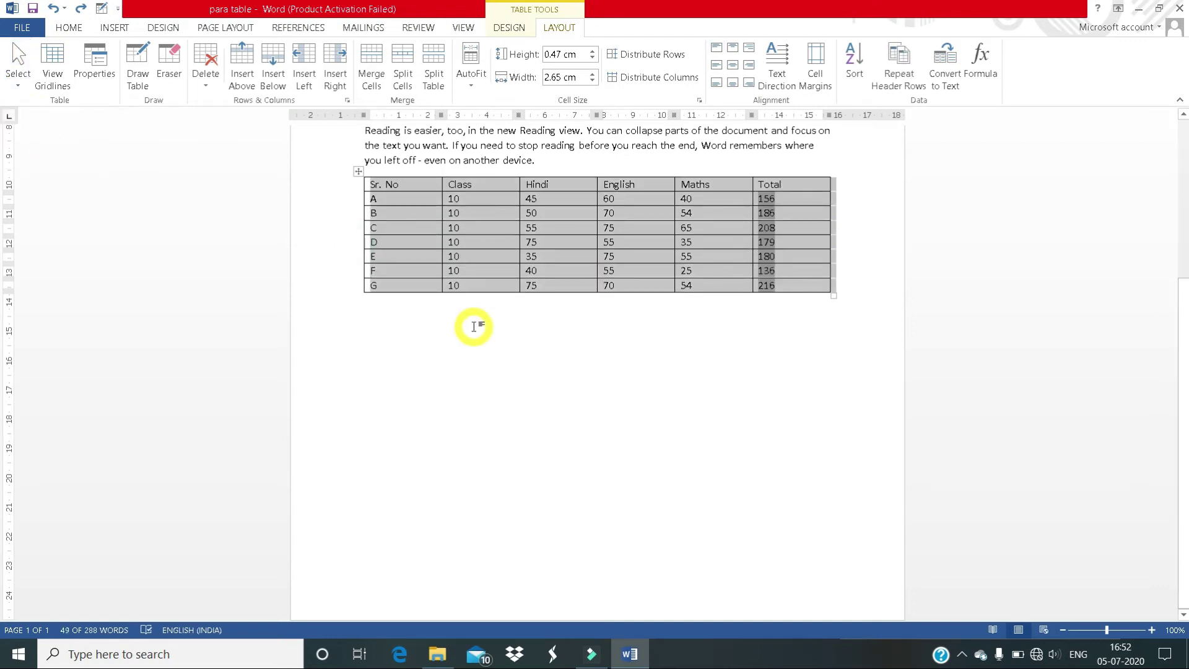
click(18, 81)
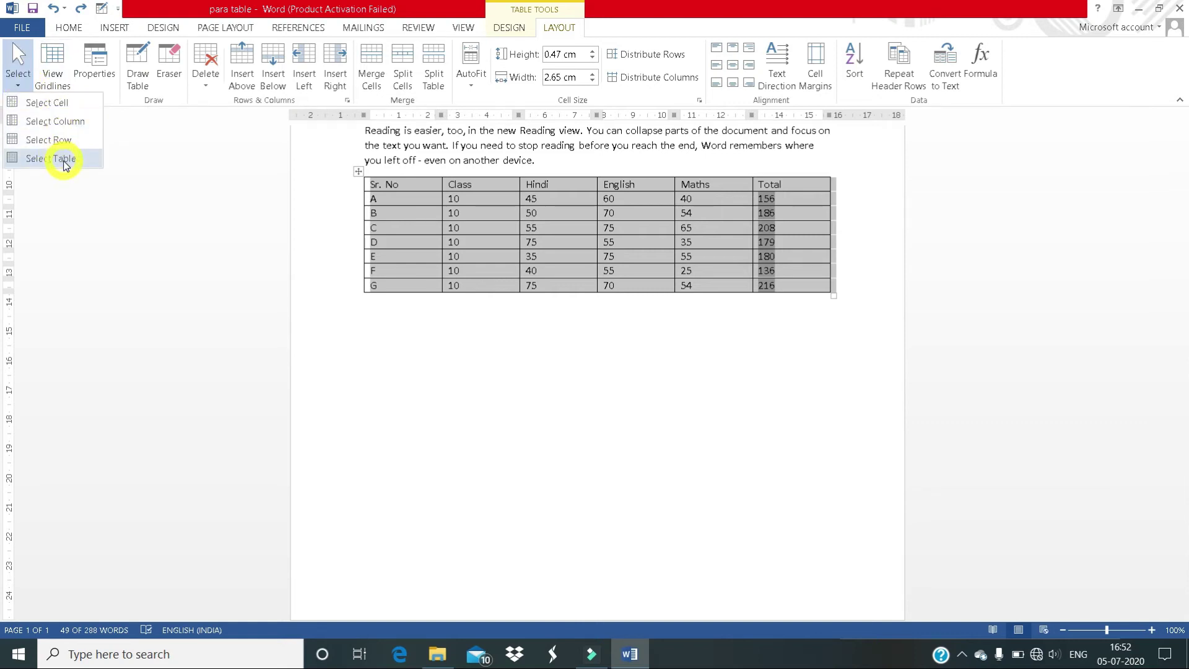
click(299, 182)
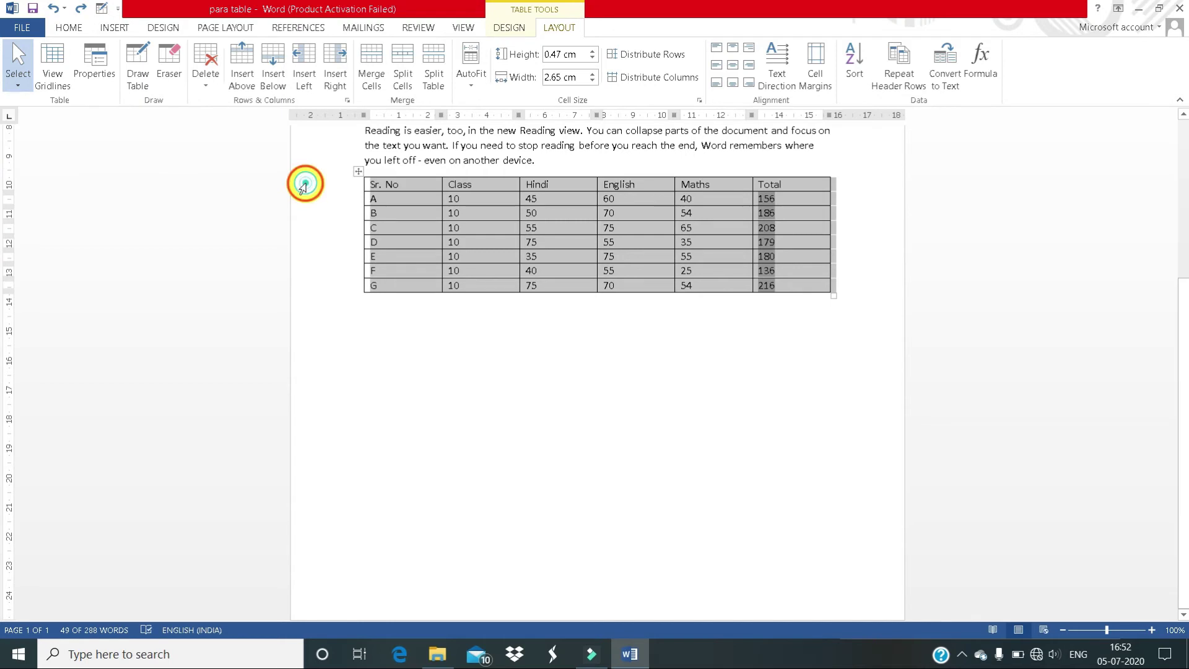
click(402, 188)
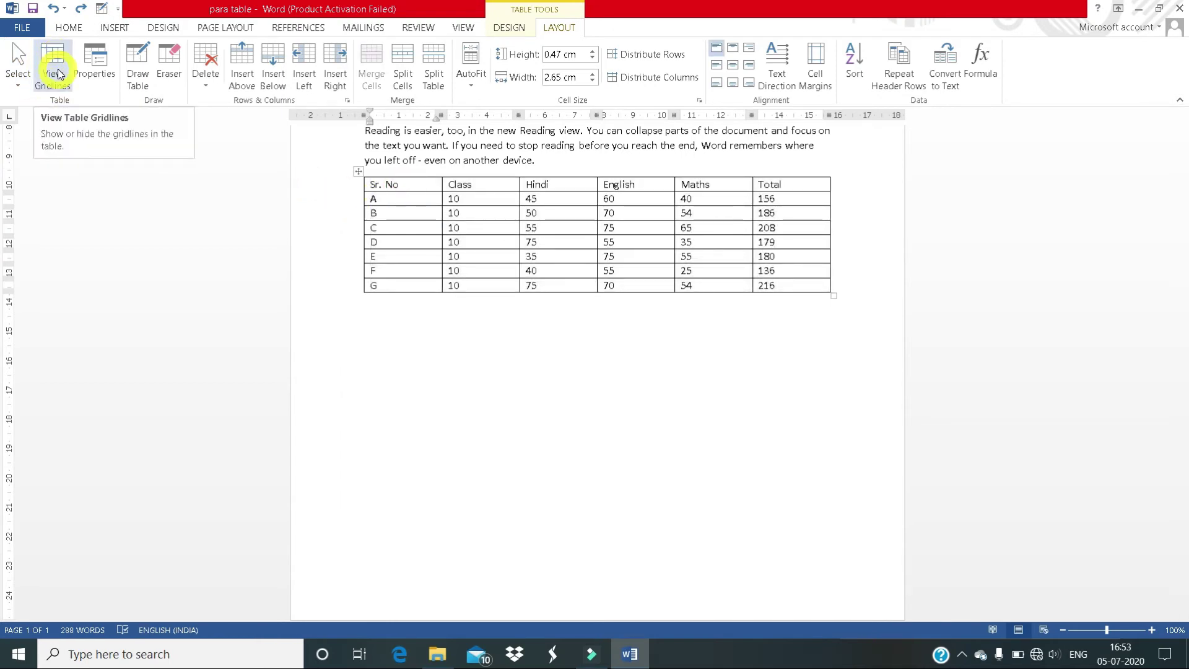
Step: Apply a grey banded Grid Table style from the Table Styles gallery and select the whole table
click(509, 27)
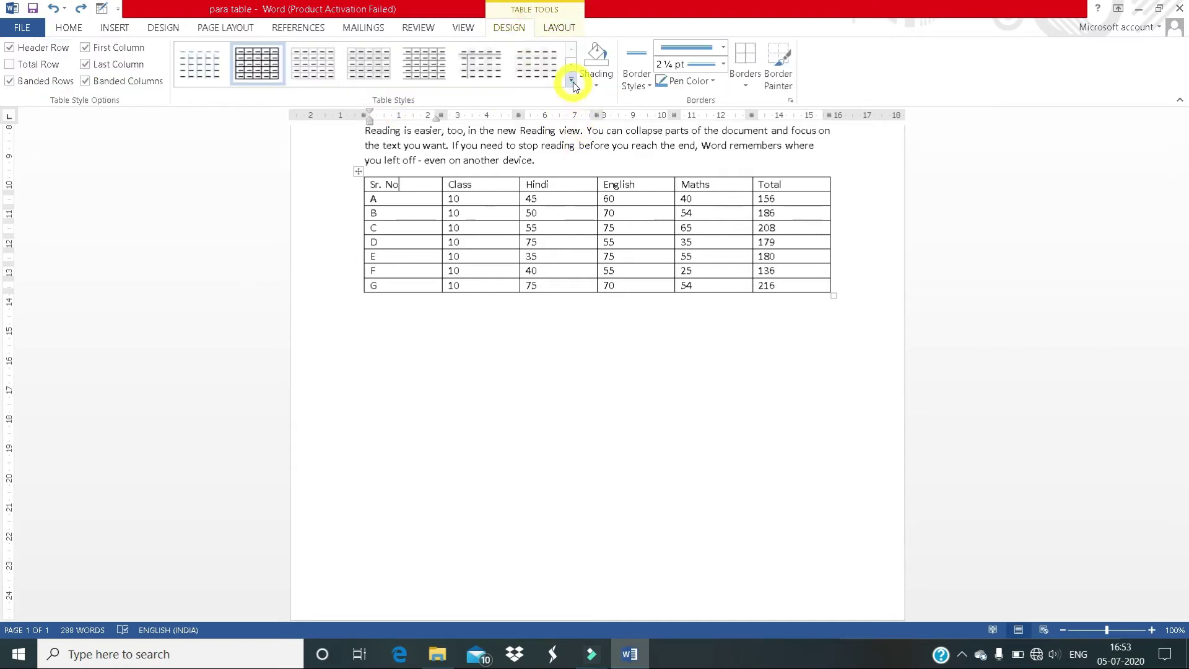
click(571, 80)
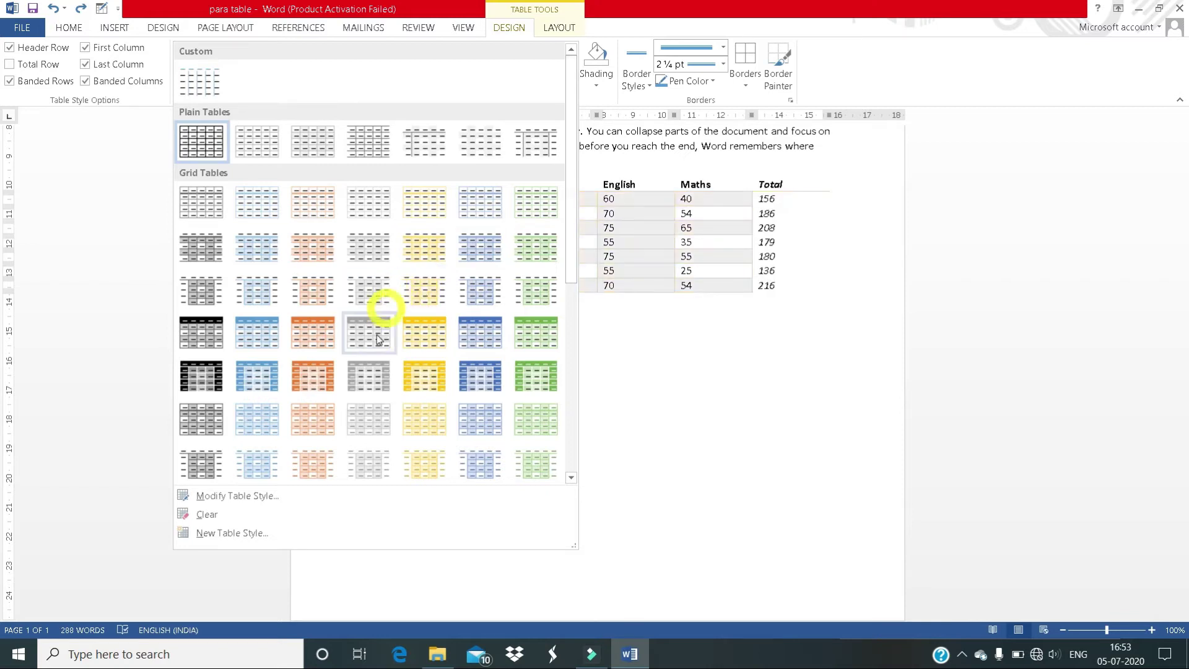
click(384, 296)
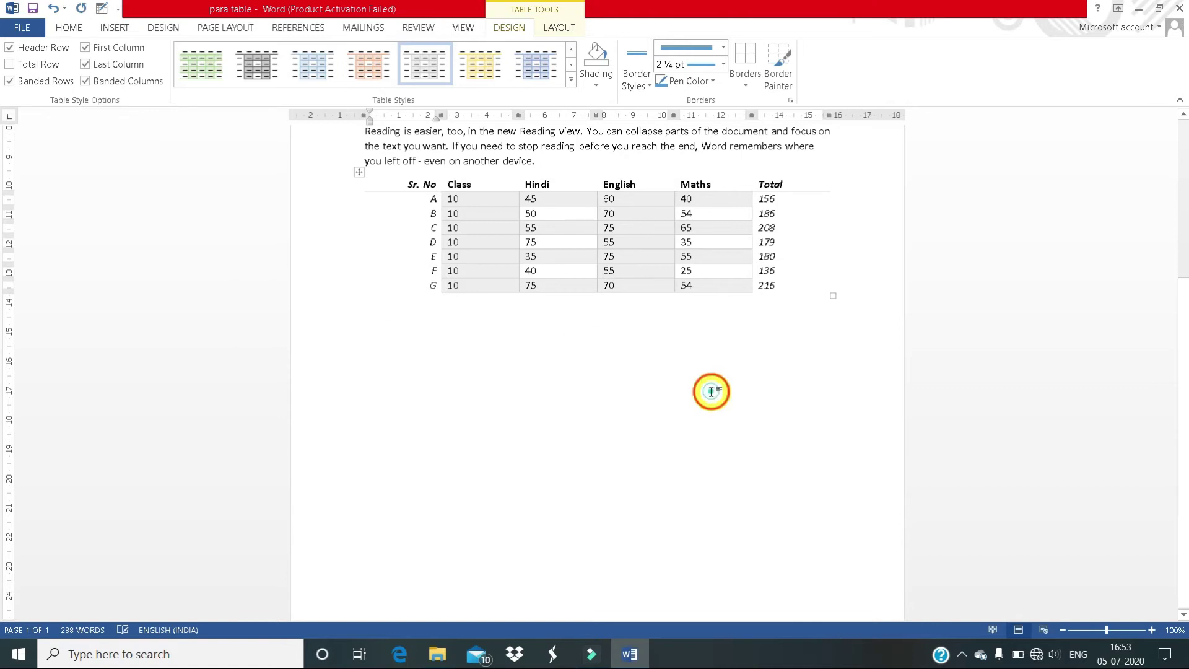
click(711, 390)
click(359, 171)
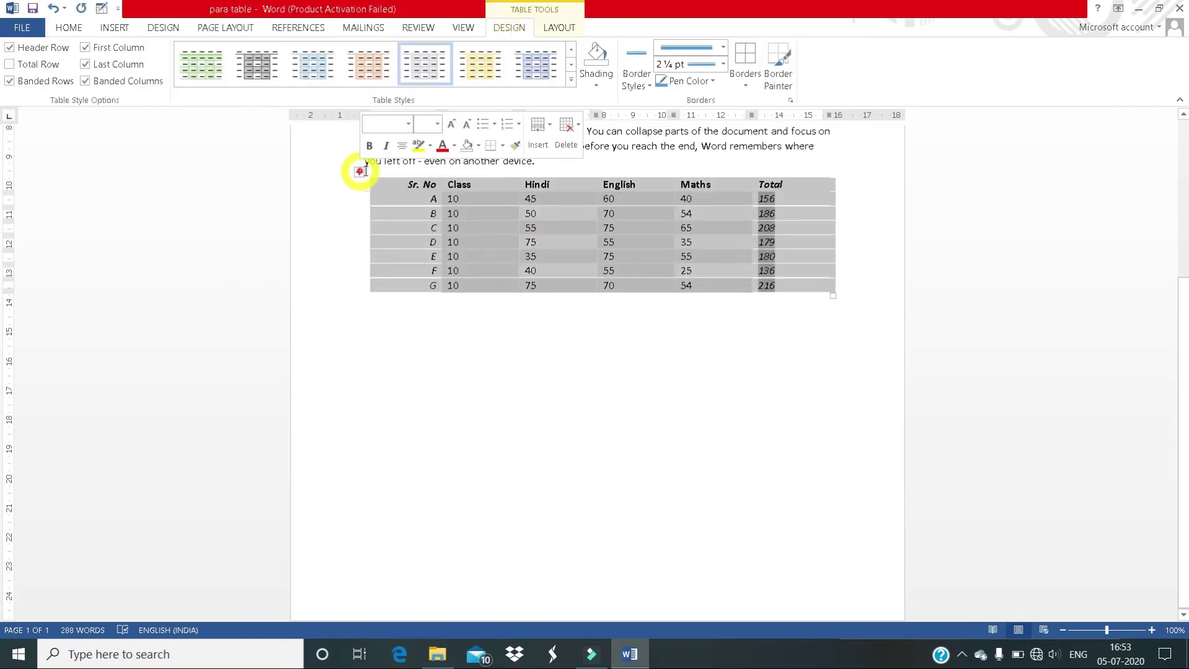
click(559, 28)
Step: Turn on View Gridlines, undo the Grid Table style, and place the cursor at the first paragraph
click(54, 69)
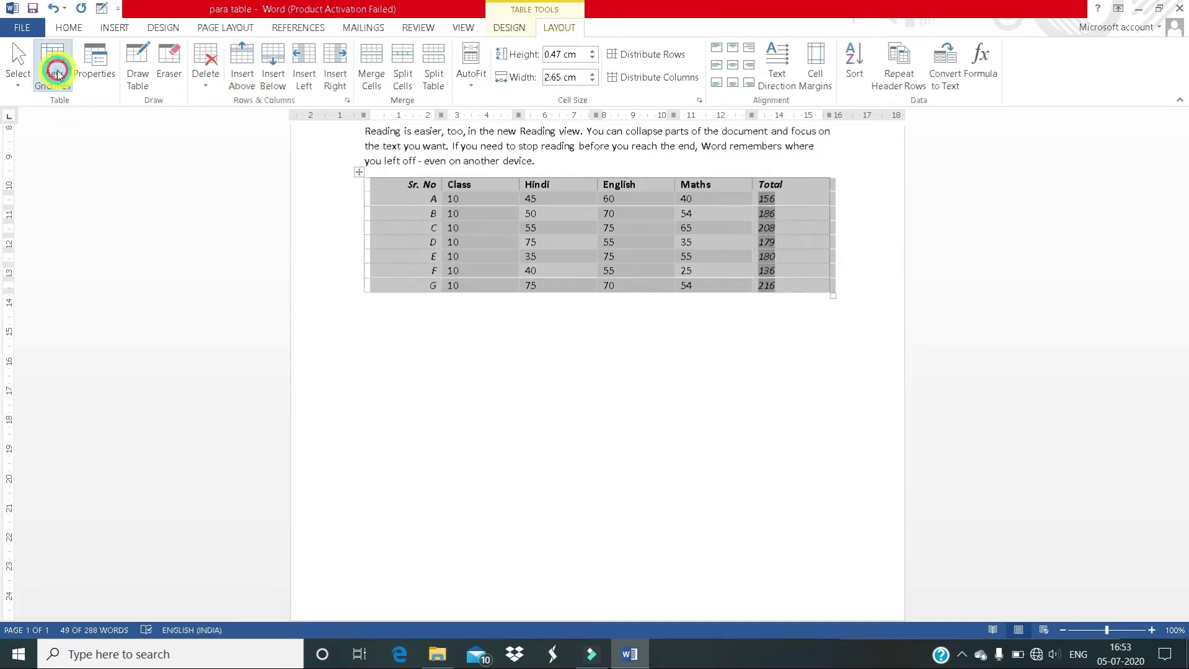
click(425, 359)
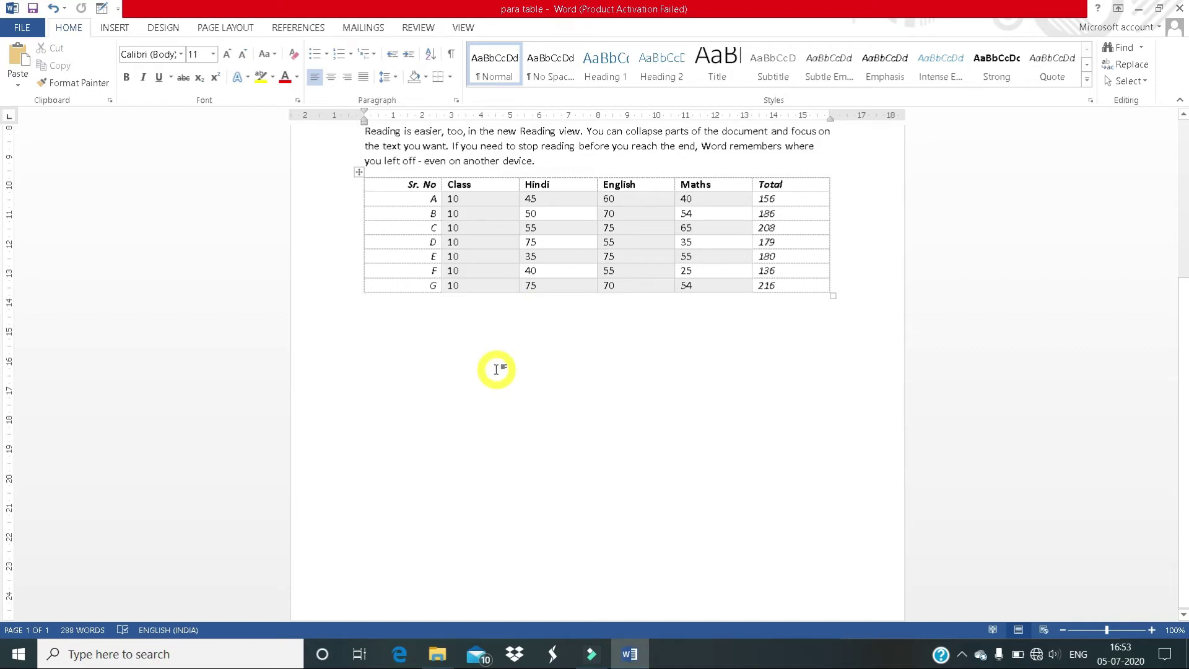
click(394, 191)
key(ctrl+z)
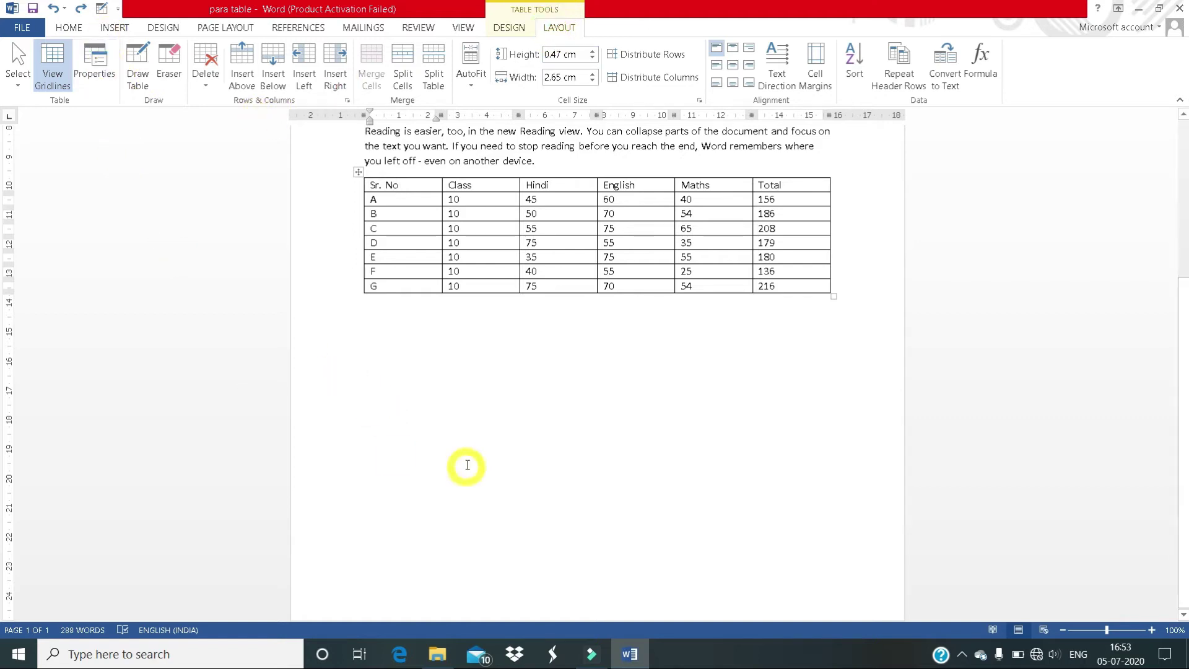
scroll(462, 463, up, 5)
click(361, 137)
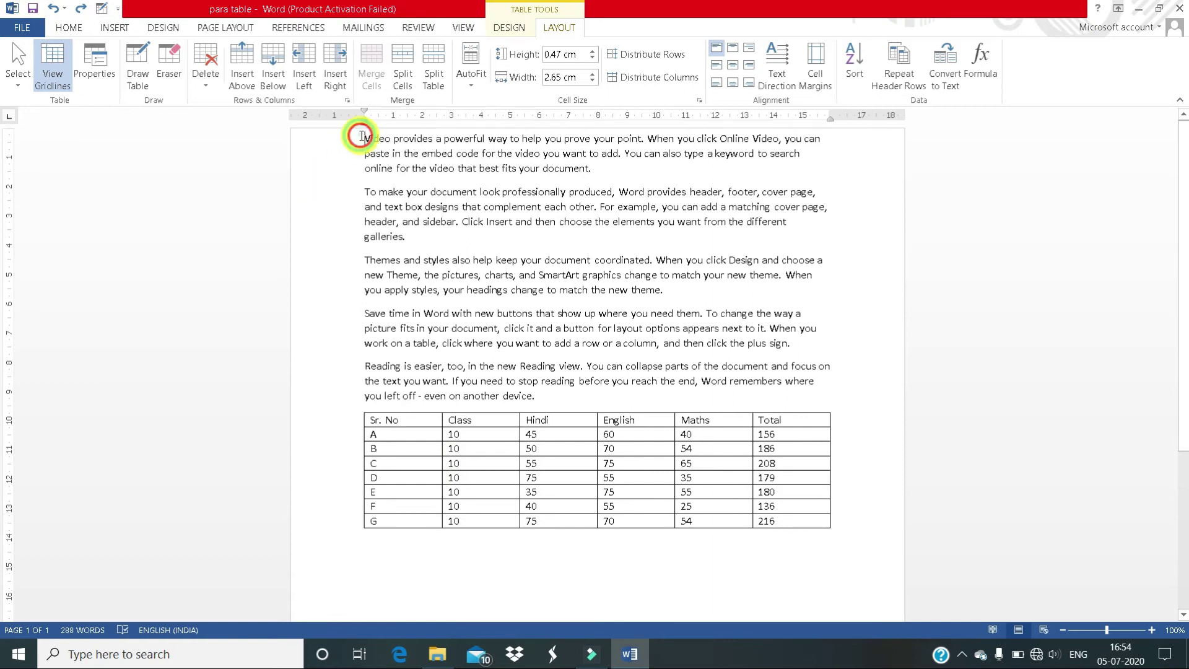
Step: Insert a 3x3 table above the first paragraph and narrow it to 1.73 cm columns
click(114, 27)
click(118, 68)
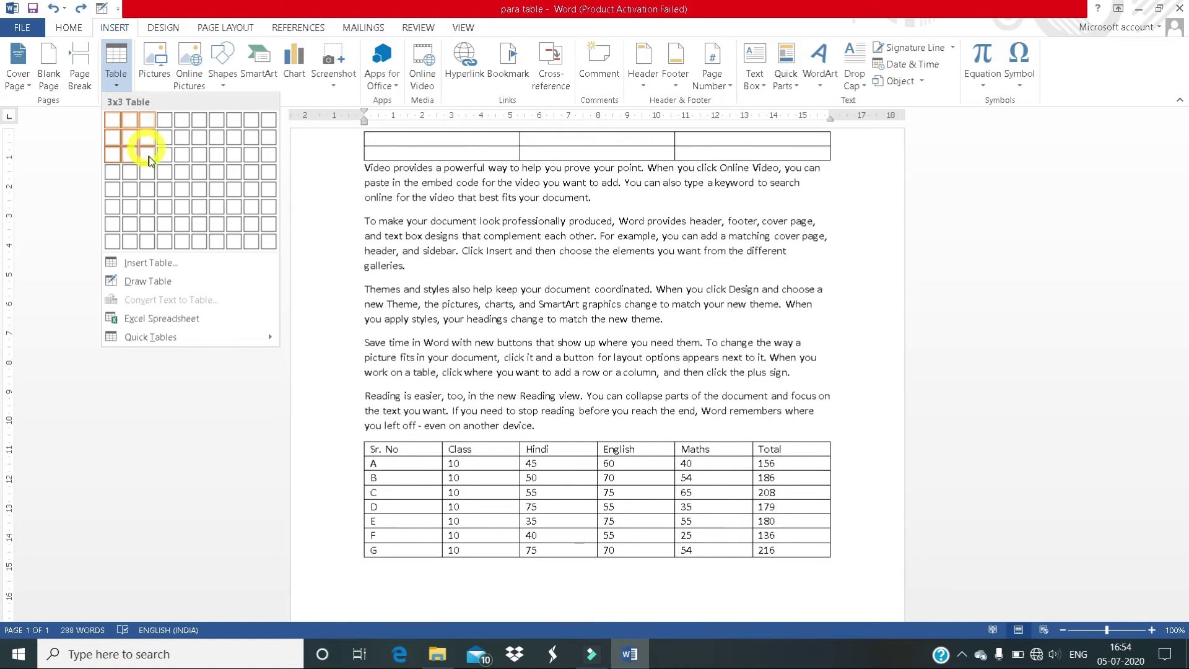
click(149, 157)
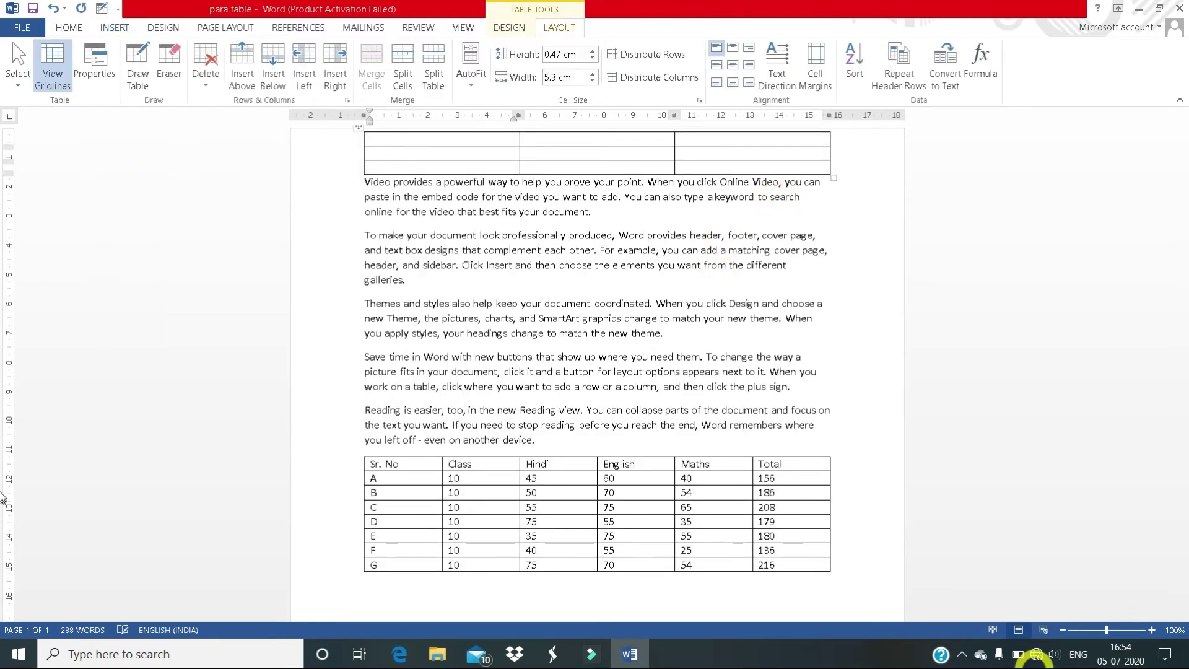
drag(833, 177, 516, 155)
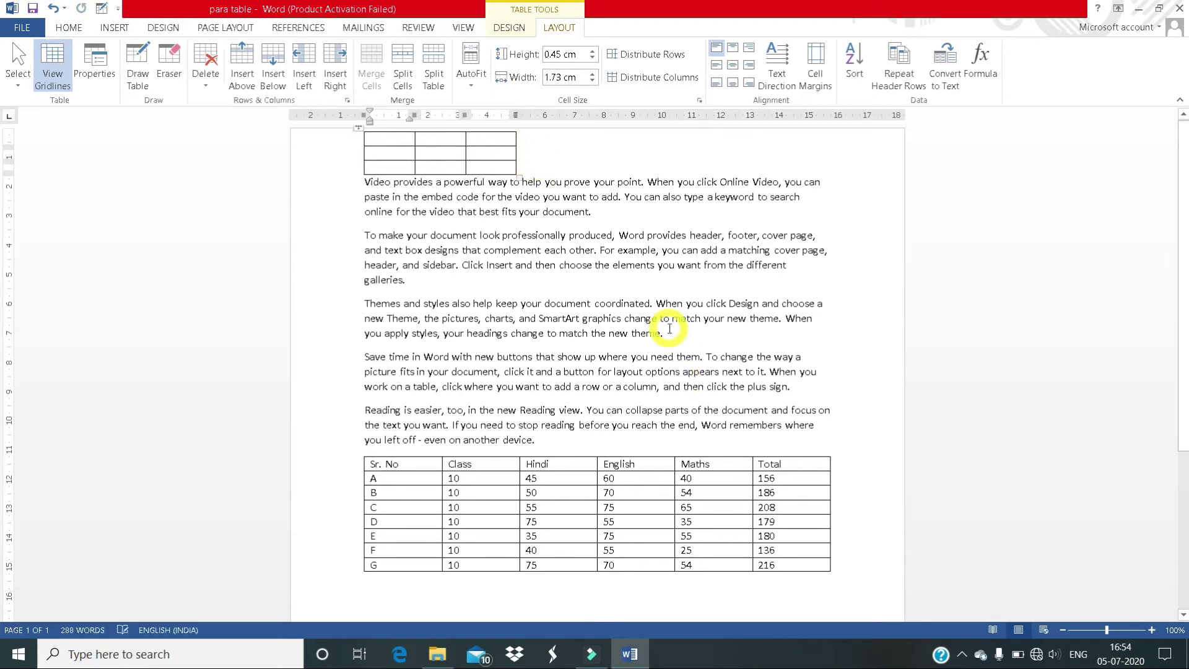
Step: Align the small table Center, then Right, then back to Left via Table Properties
click(99, 65)
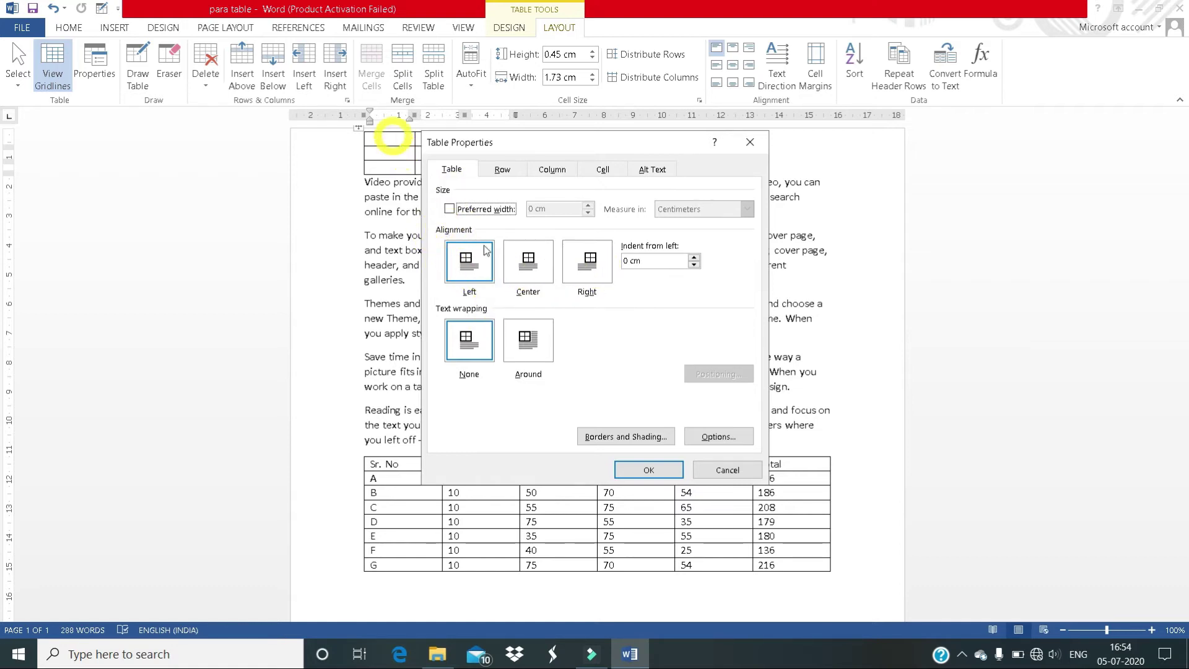
click(529, 271)
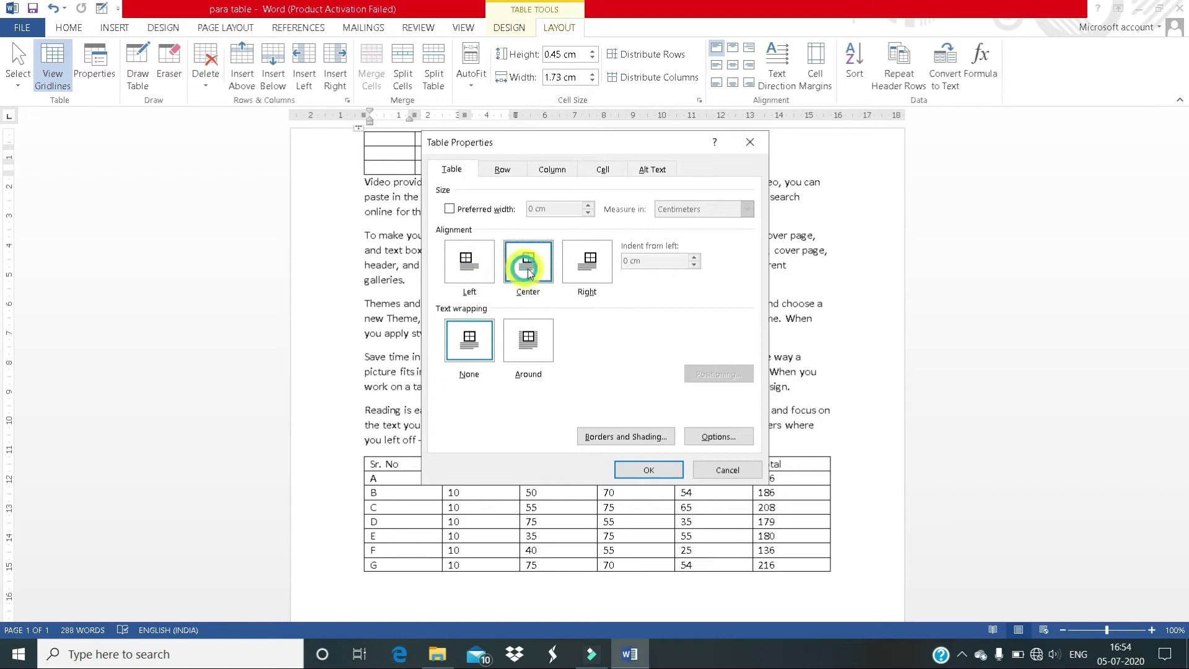
click(644, 470)
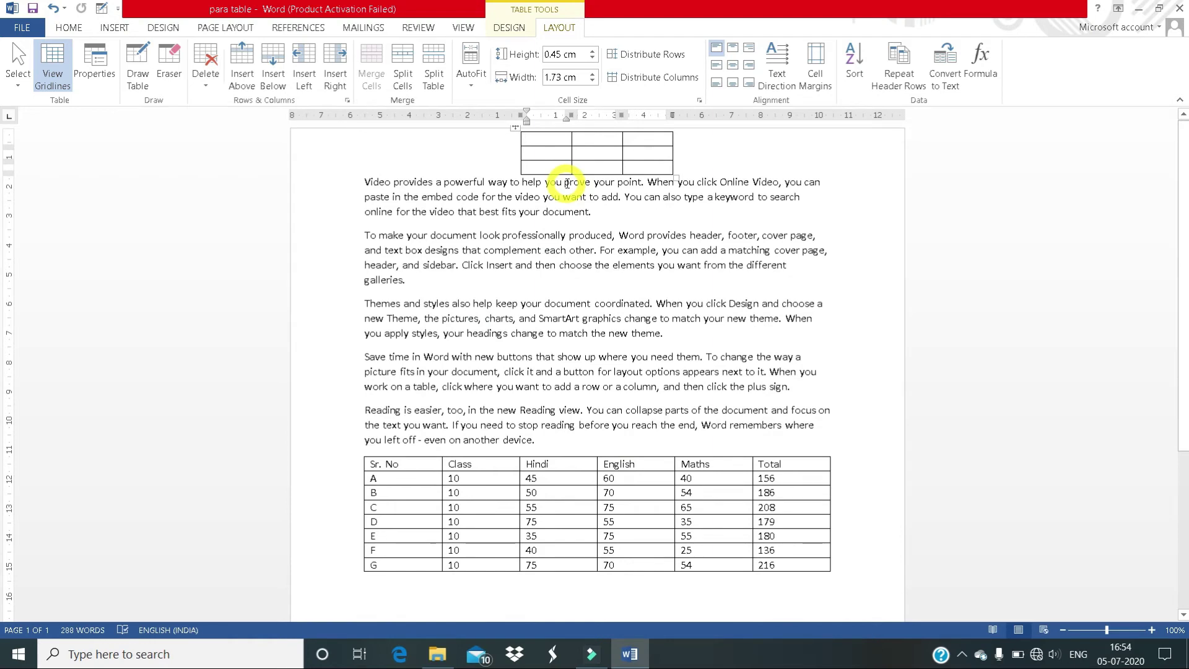
click(108, 73)
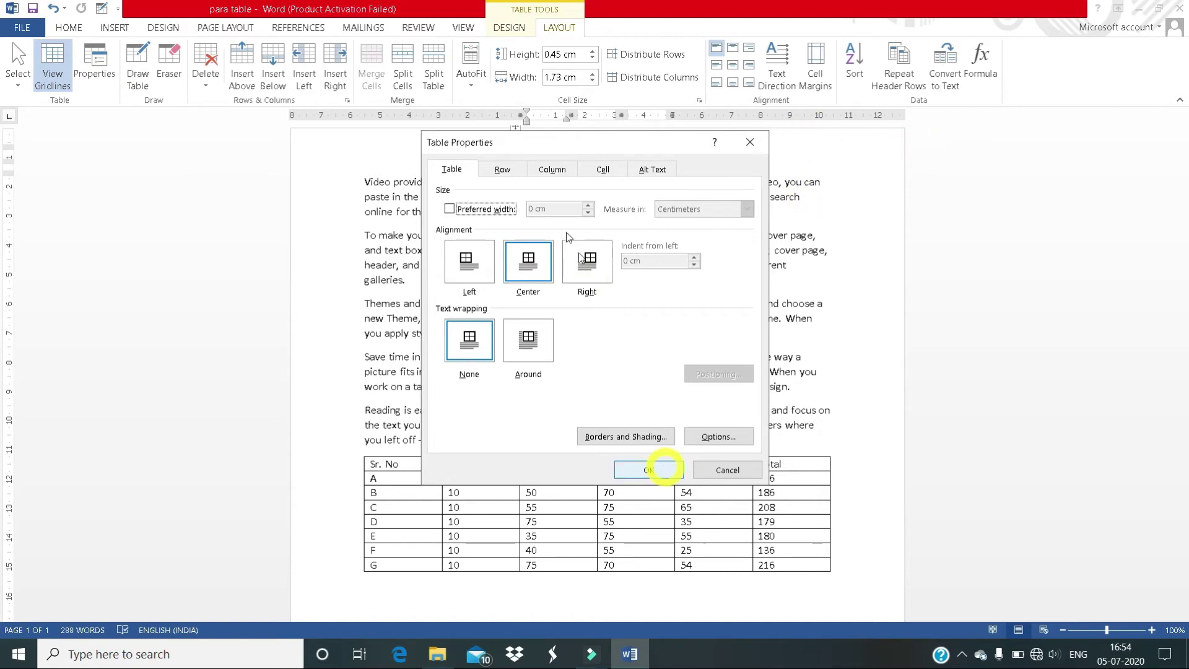
click(588, 273)
click(643, 466)
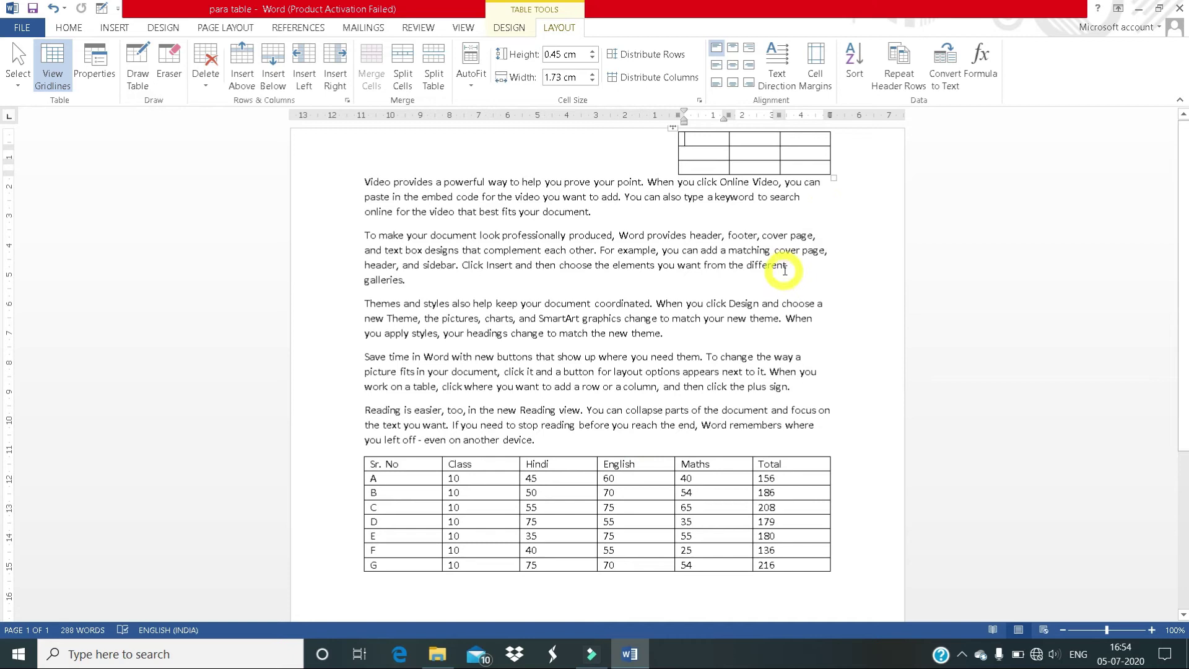
click(106, 73)
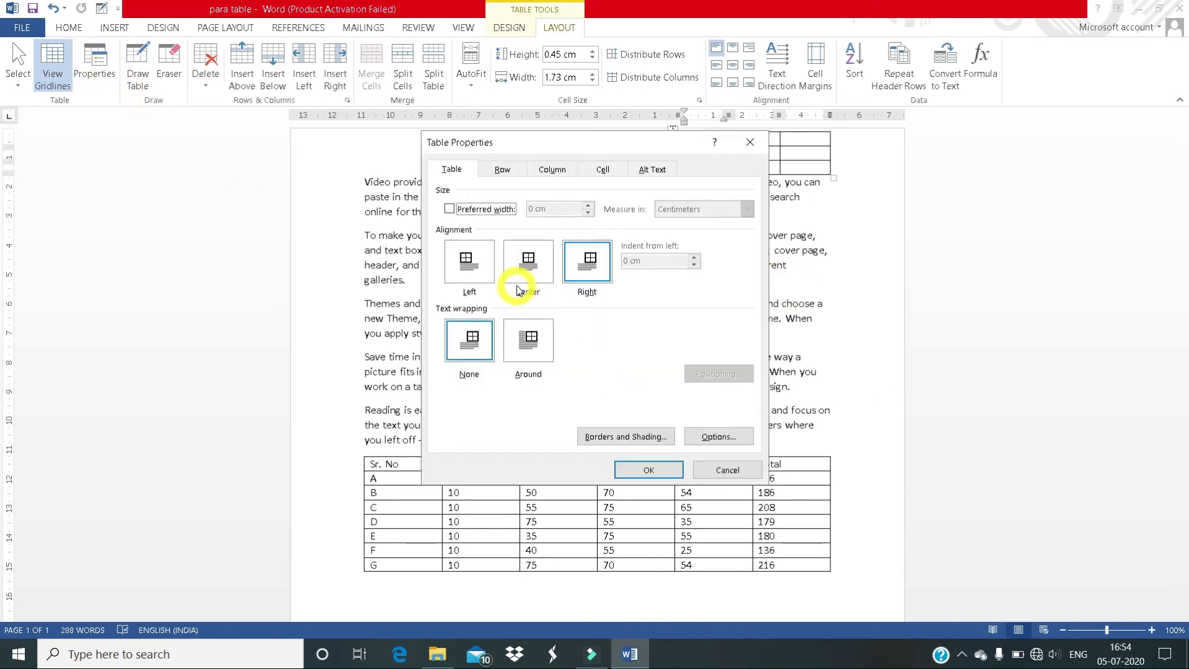
click(467, 263)
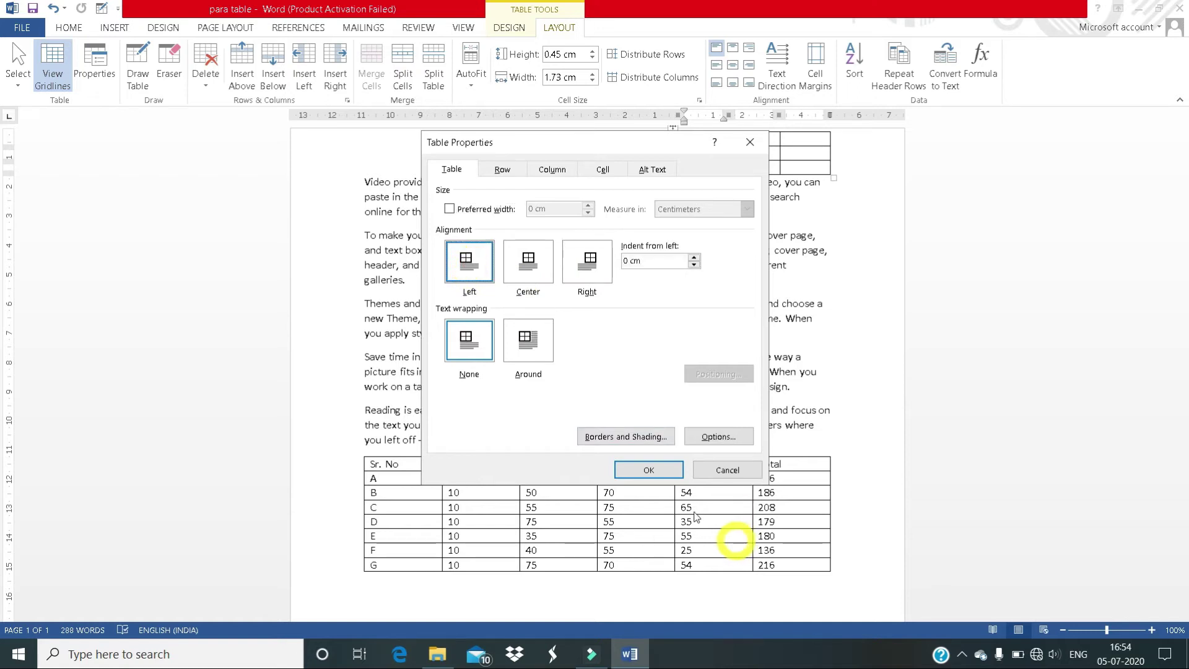
click(654, 470)
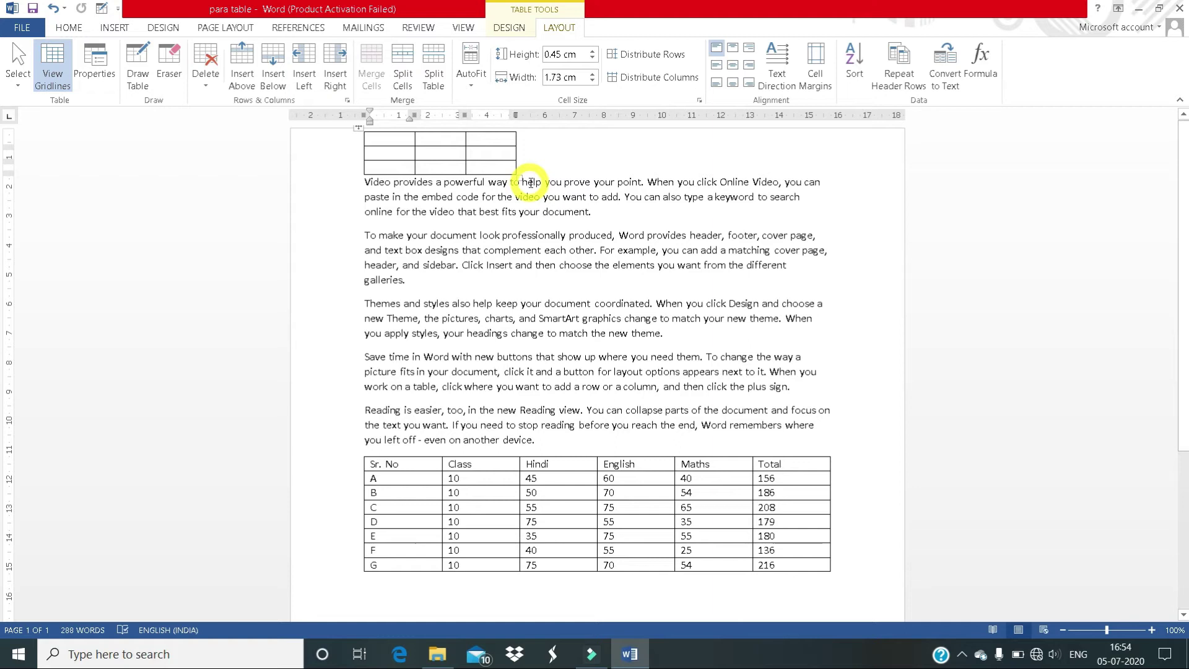
click(86, 68)
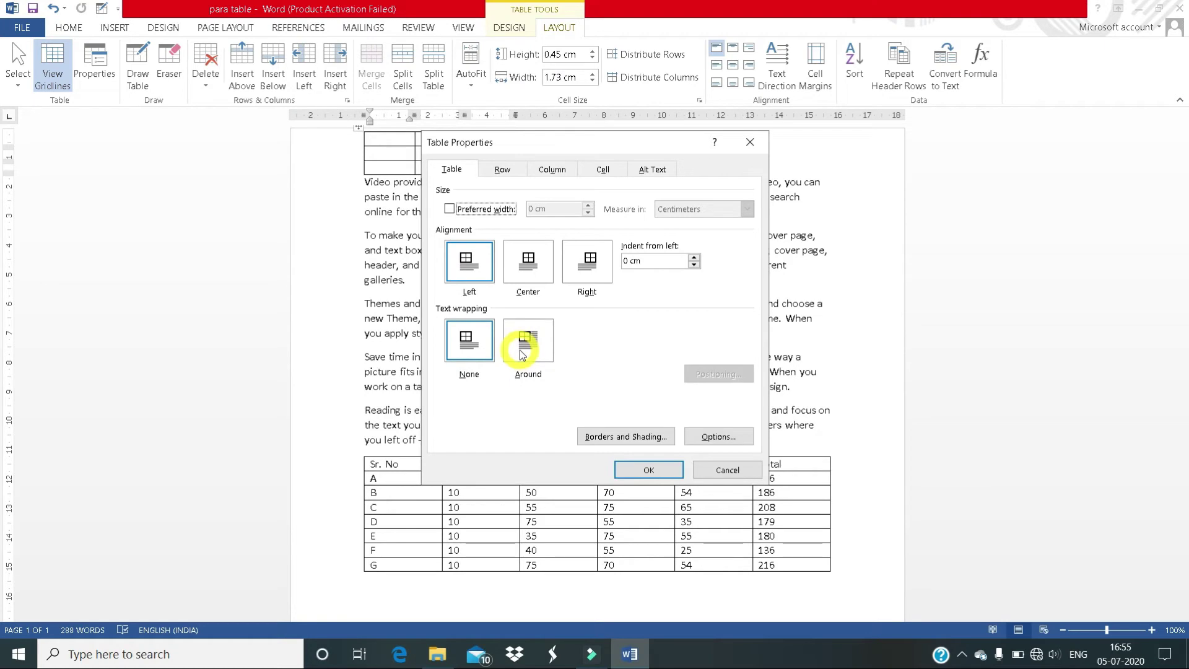
Step: Set the small table's text wrapping to Around so the first paragraph flows beside it
drag(590, 141, 516, 392)
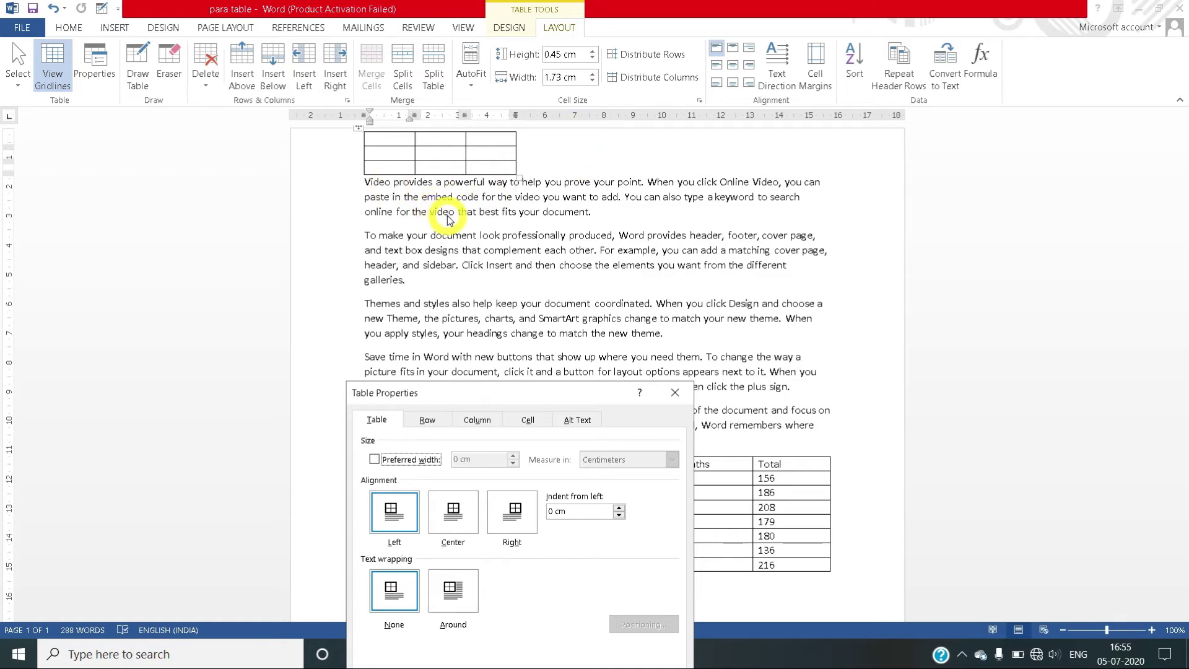
click(453, 591)
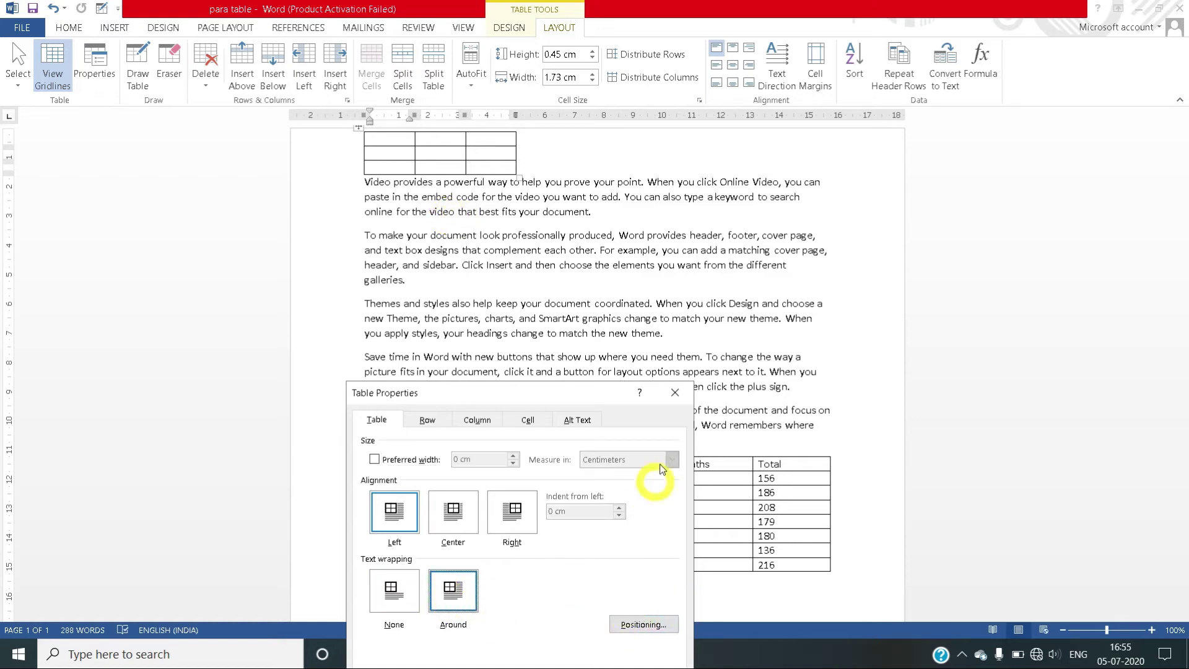
drag(589, 406, 612, 278)
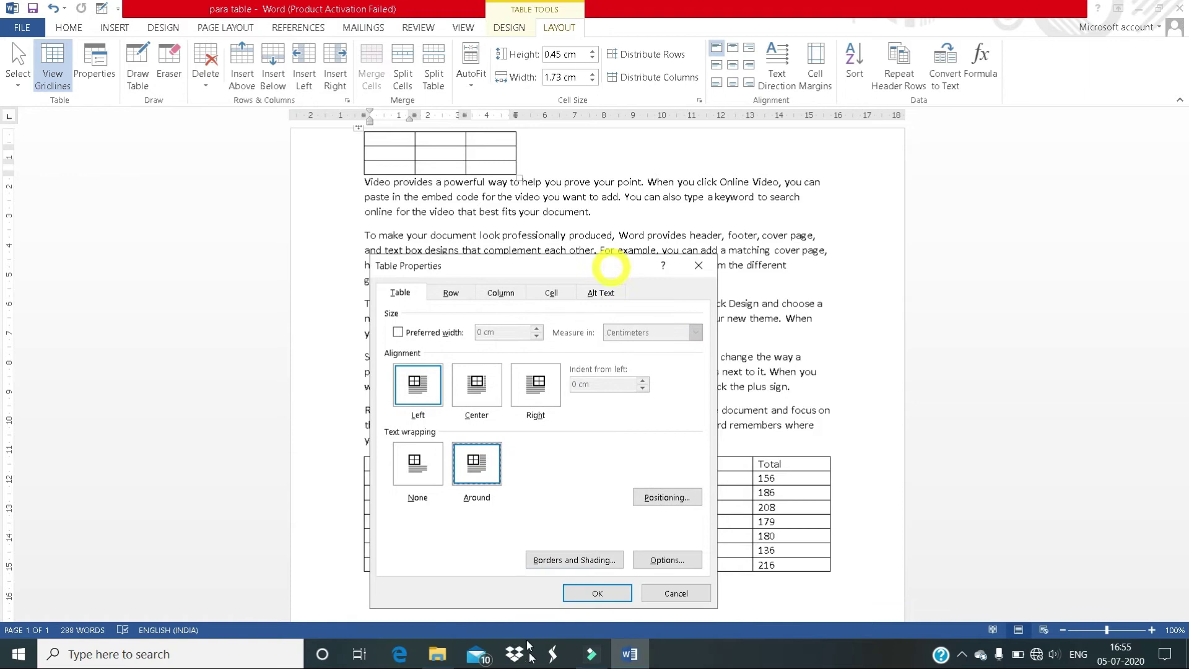
click(594, 593)
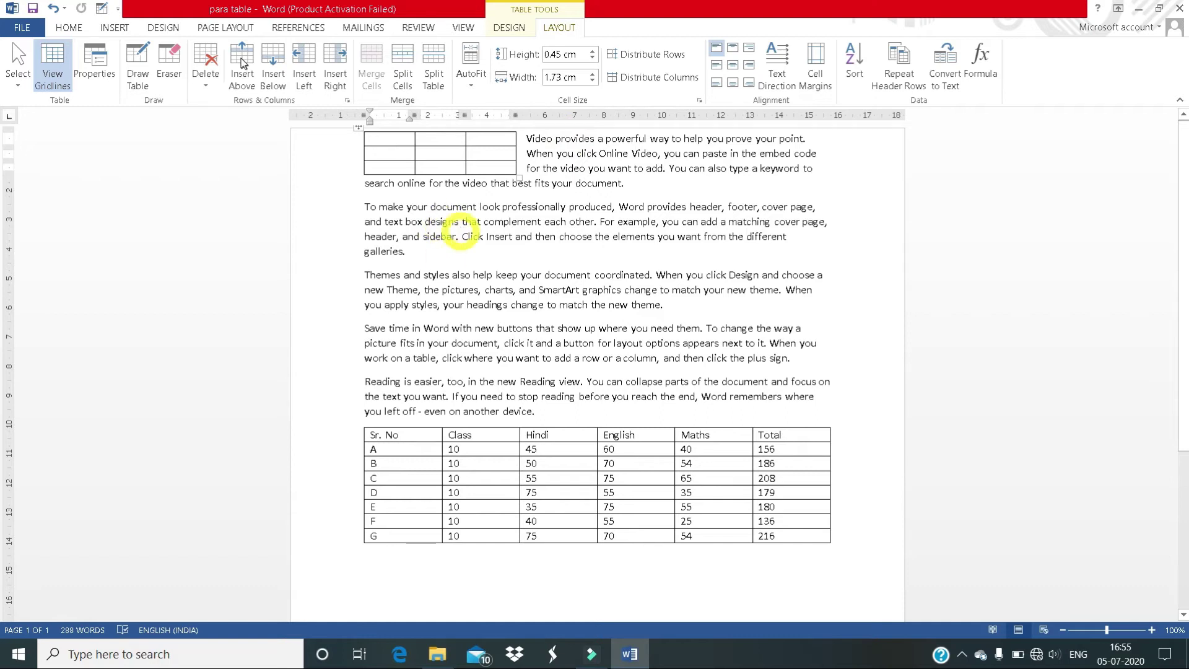
Step: Switch the small table's text wrapping back to None
click(96, 62)
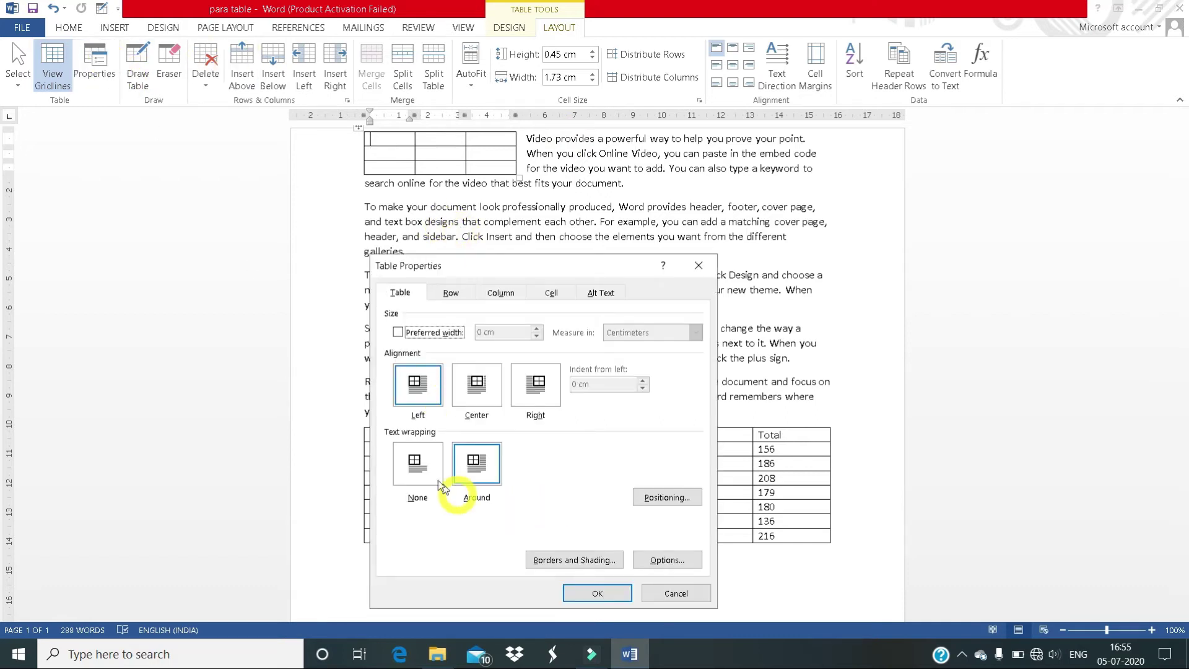
click(422, 469)
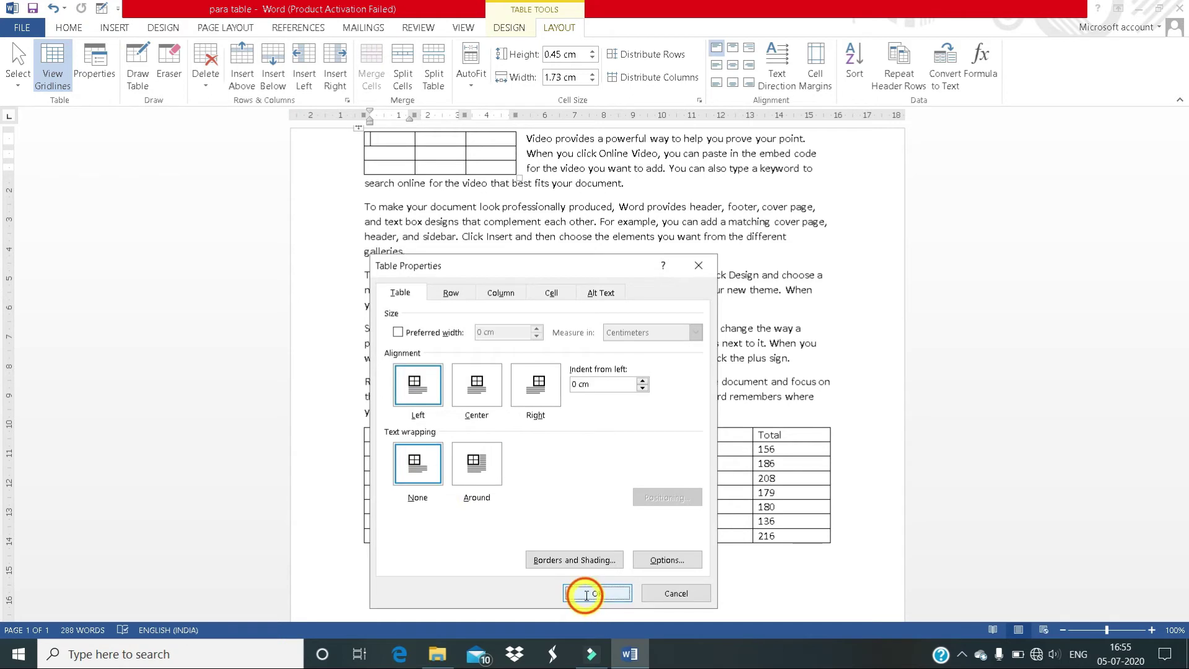
click(589, 595)
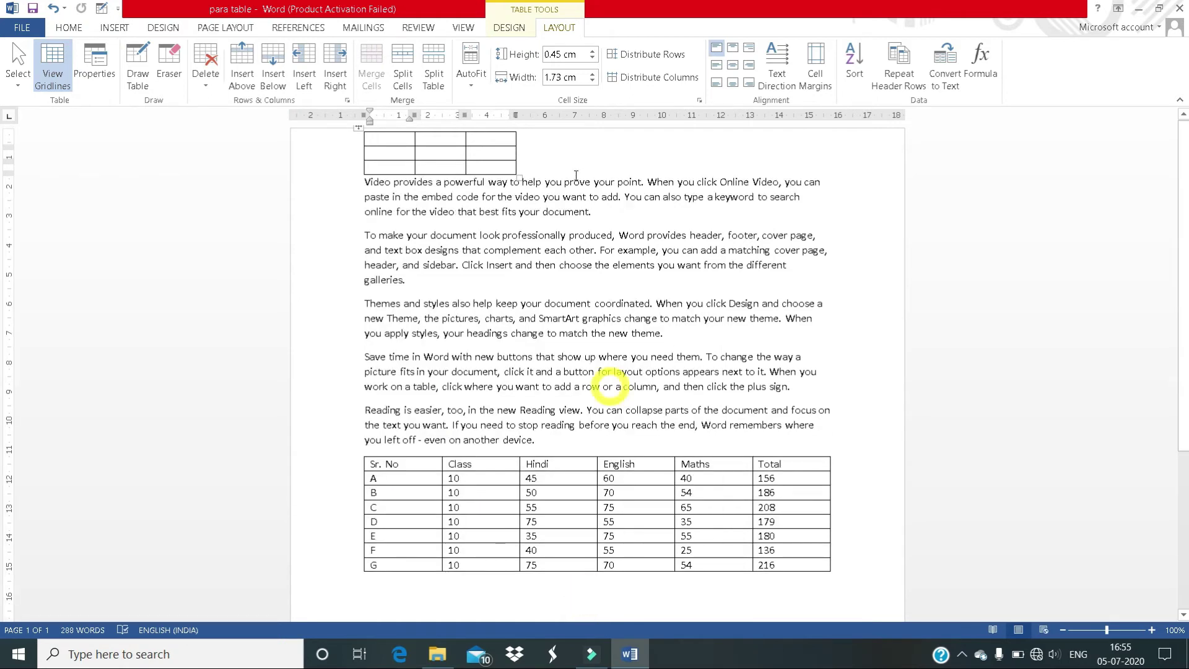
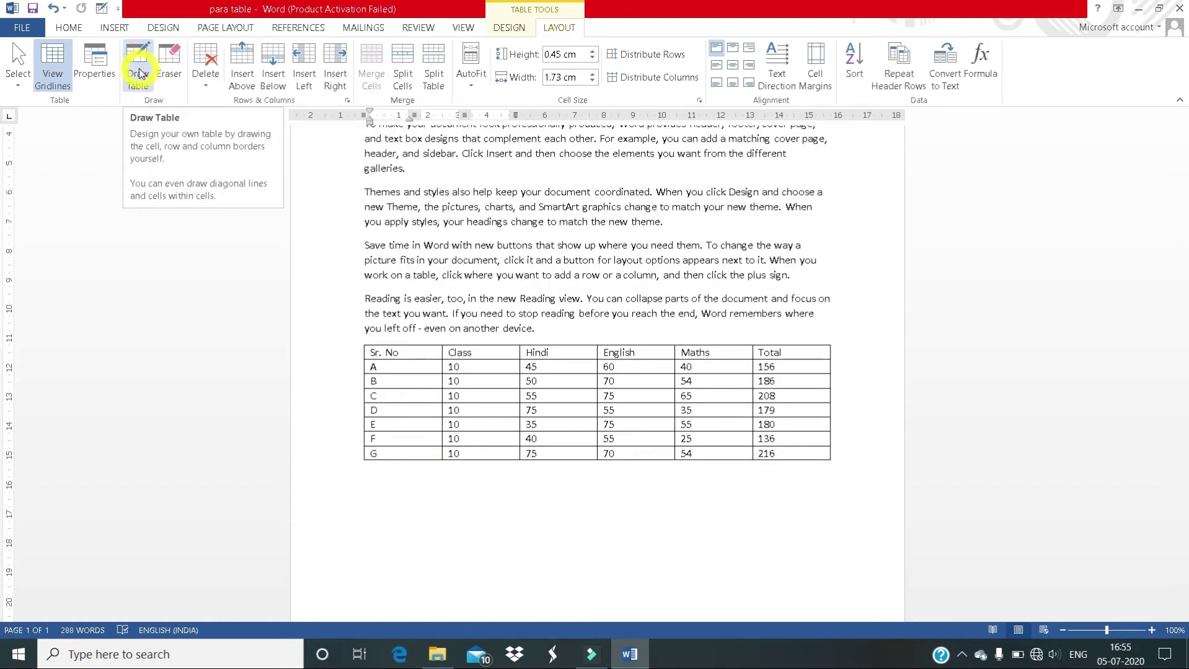
Step: Draw a single-cell table below the marks table with Draw Table, then undo it
click(138, 74)
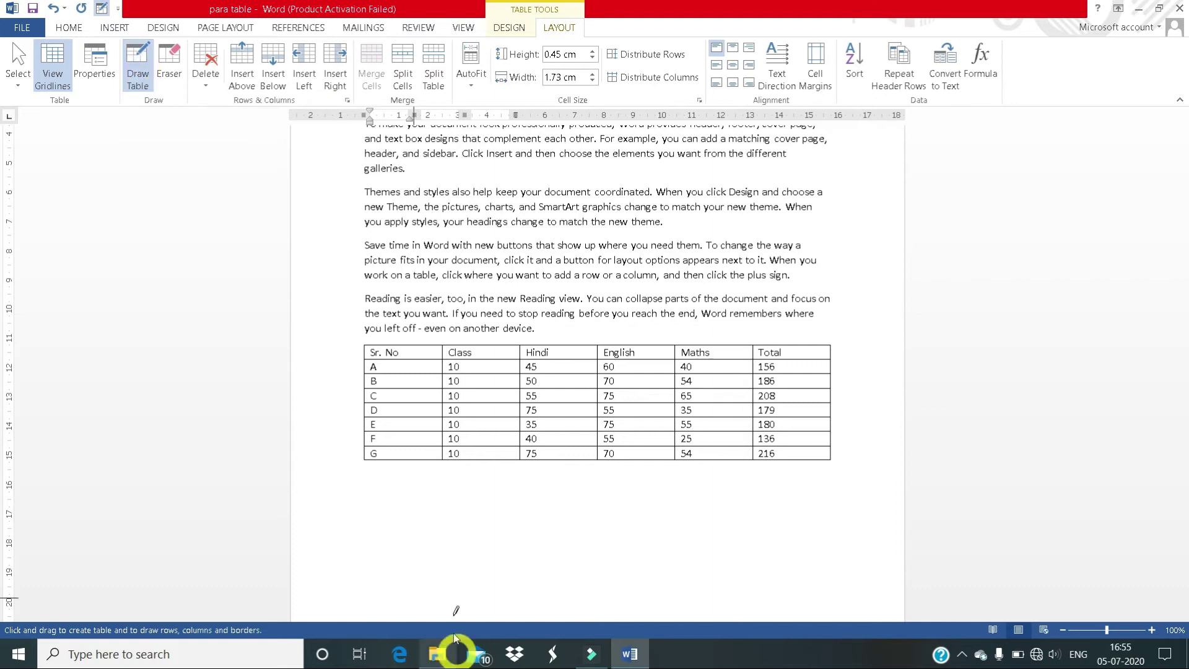
drag(383, 486, 584, 552)
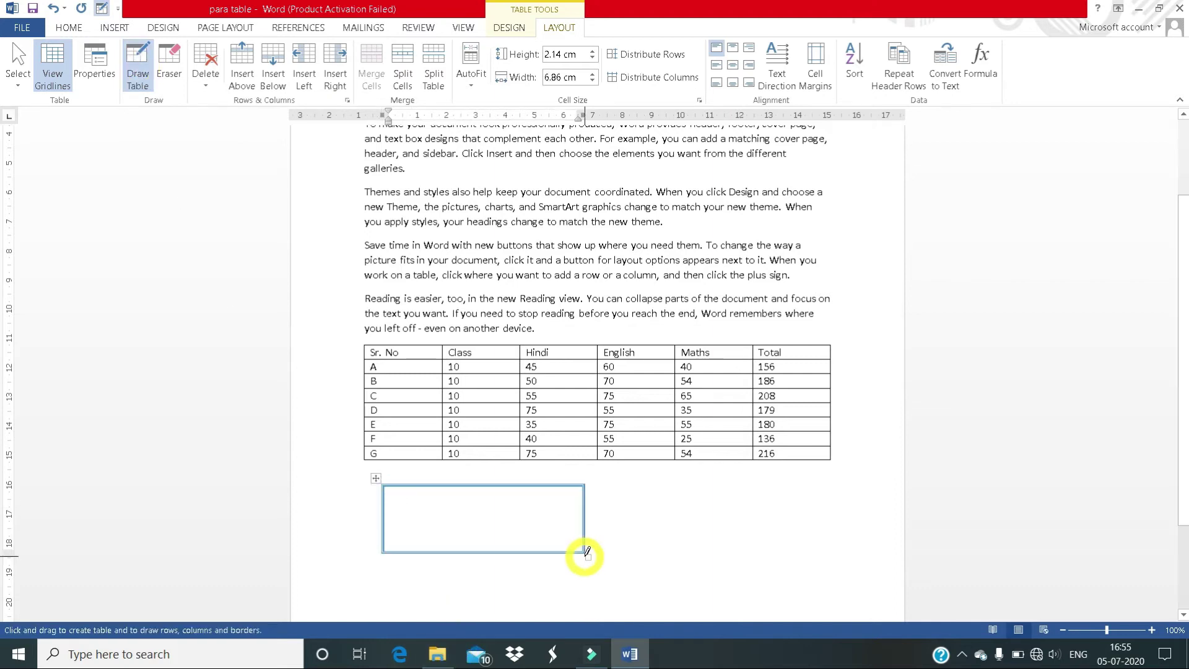
key(ctrl+z)
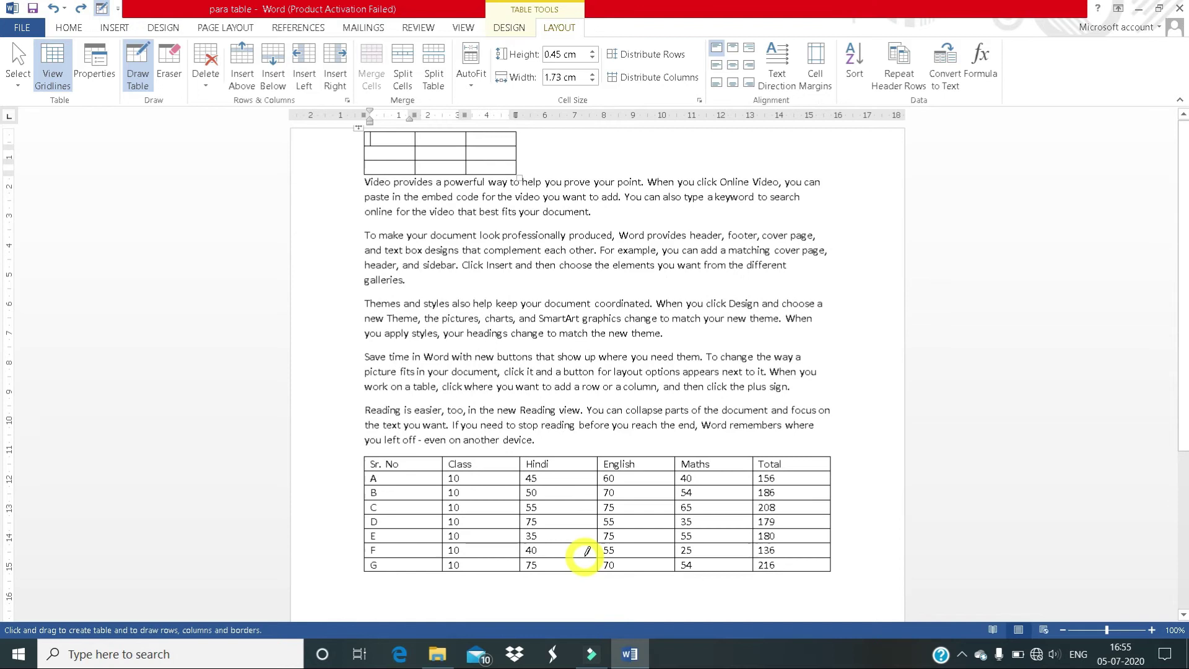
Step: Use the Eraser on the empty top table's borders until the table is gone
click(172, 91)
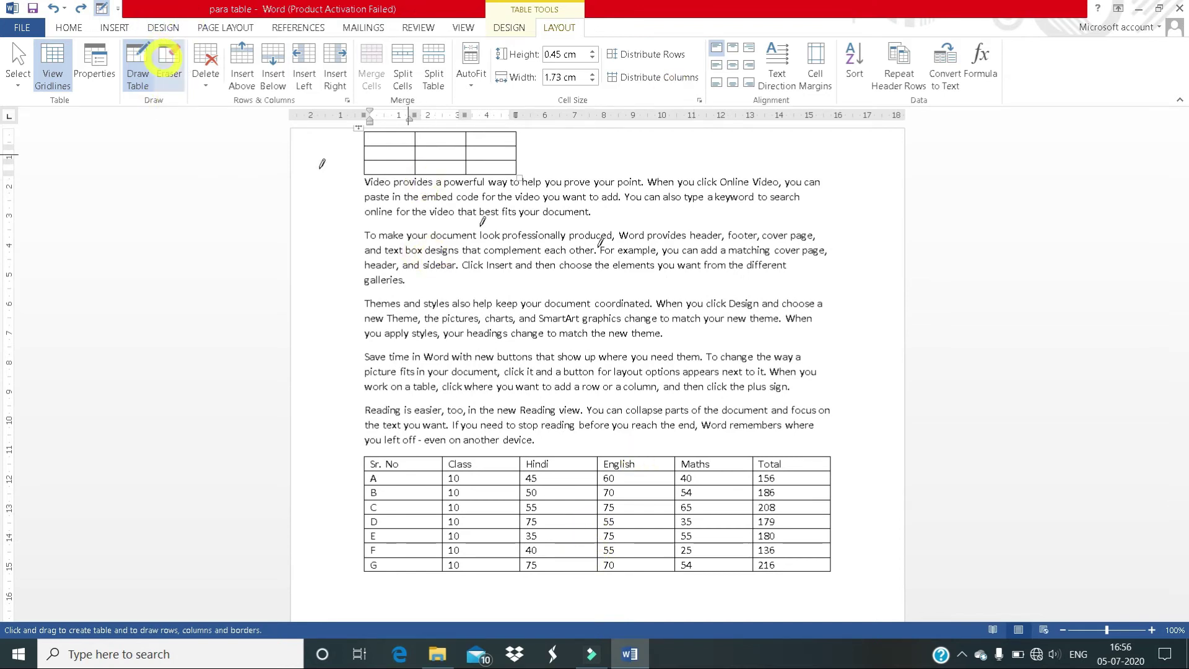
click(171, 74)
mouse_move(361, 131)
mouse_down()
mouse_move(374, 167)
mouse_move(424, 180)
mouse_move(438, 164)
mouse_move(512, 169)
mouse_up()
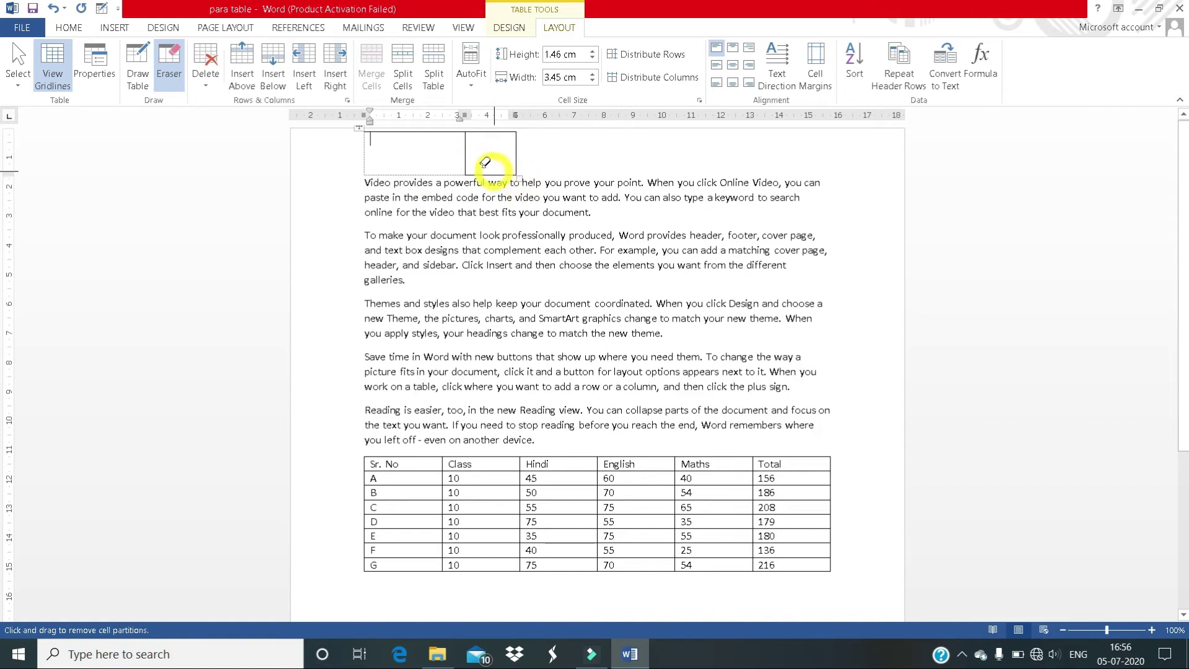
drag(446, 146, 539, 183)
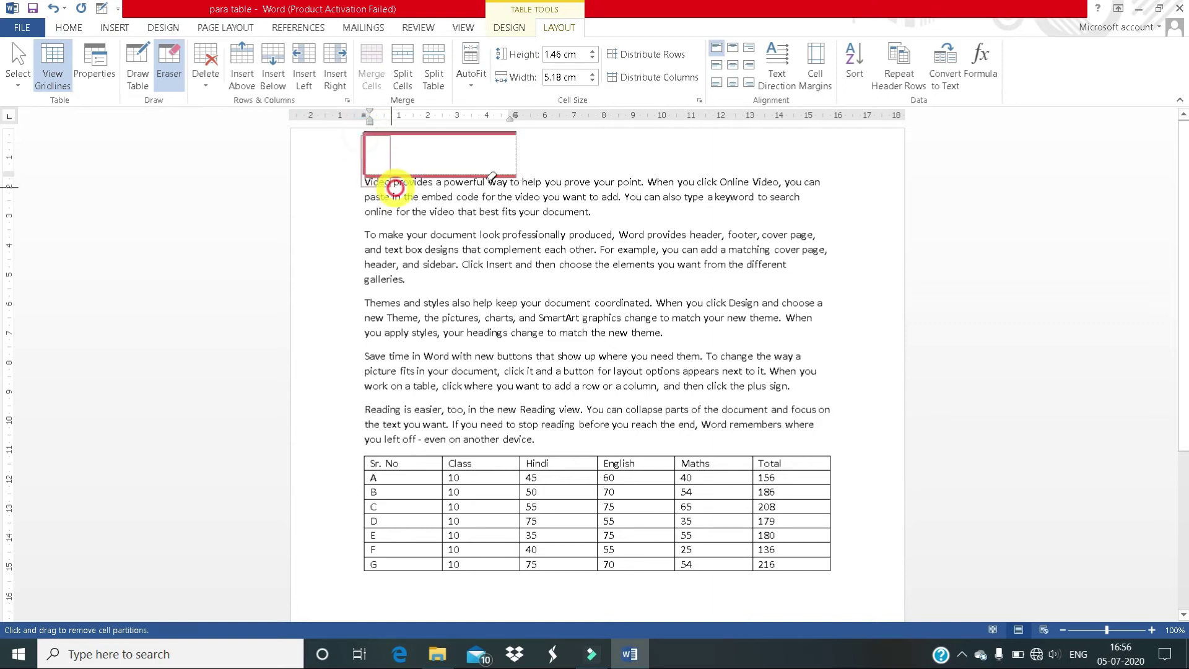
drag(362, 130, 517, 180)
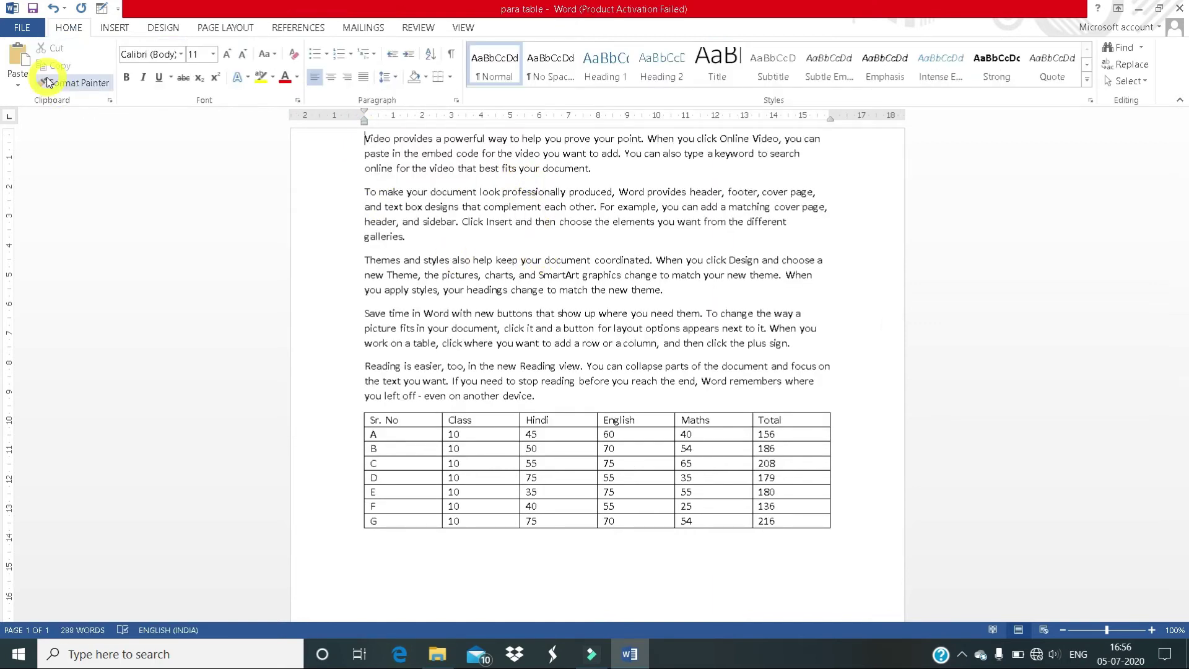
Step: Put the caret in the marks table's first cell and look at the Layout Delete options
click(118, 27)
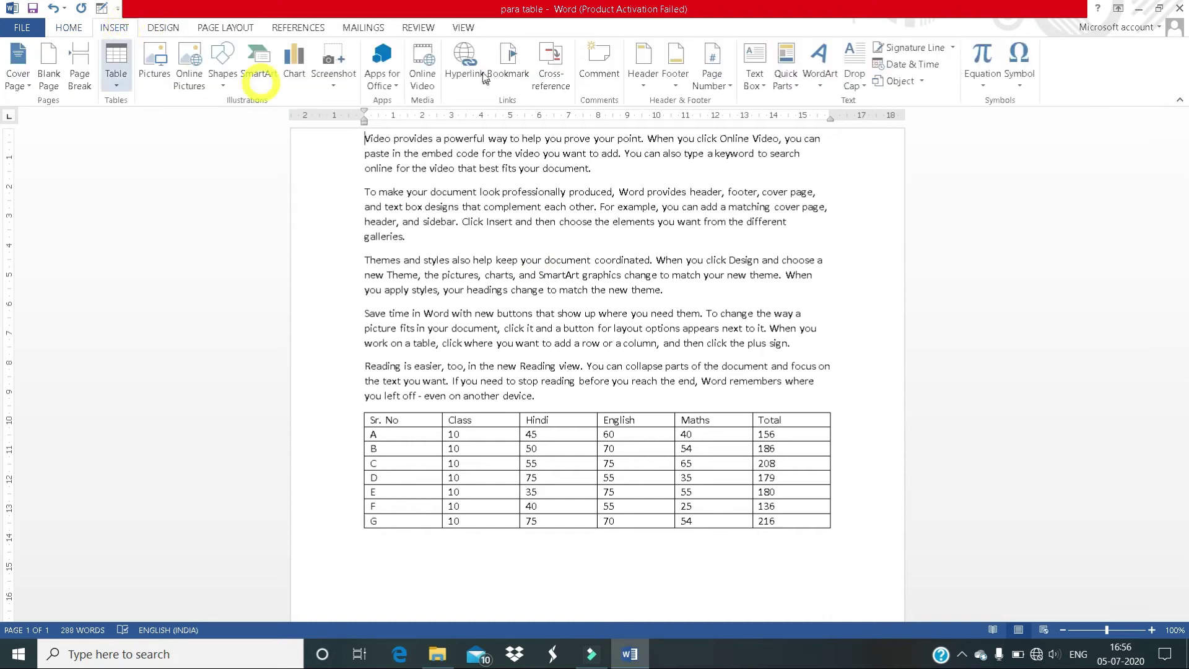
click(463, 27)
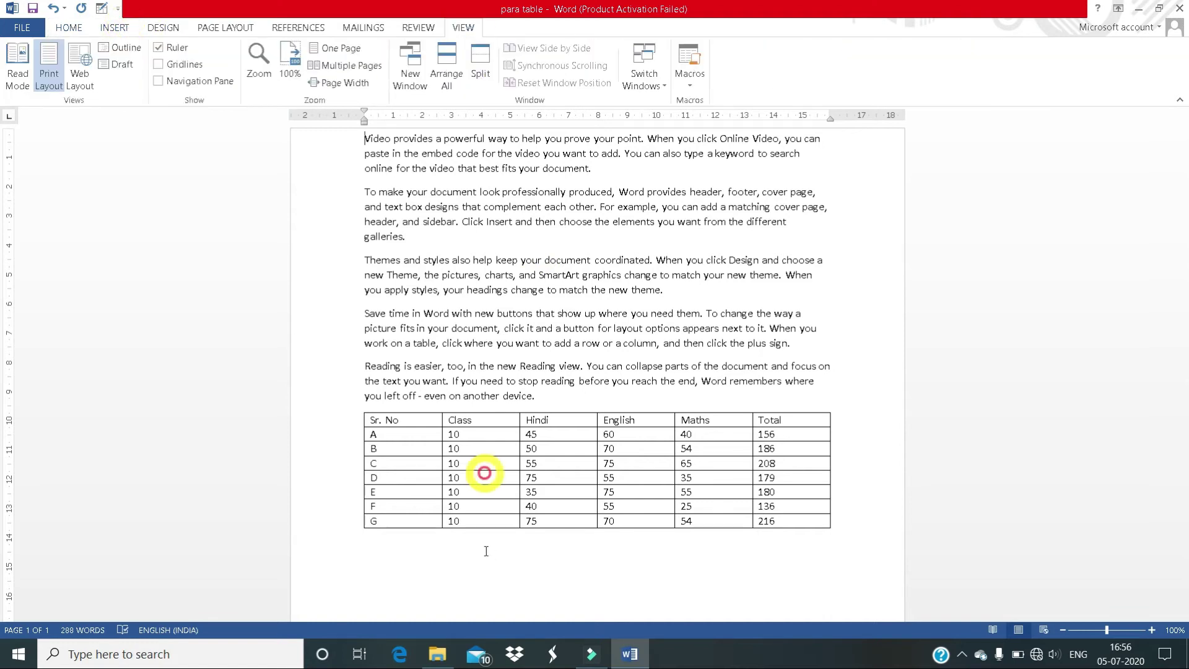
click(395, 430)
click(559, 28)
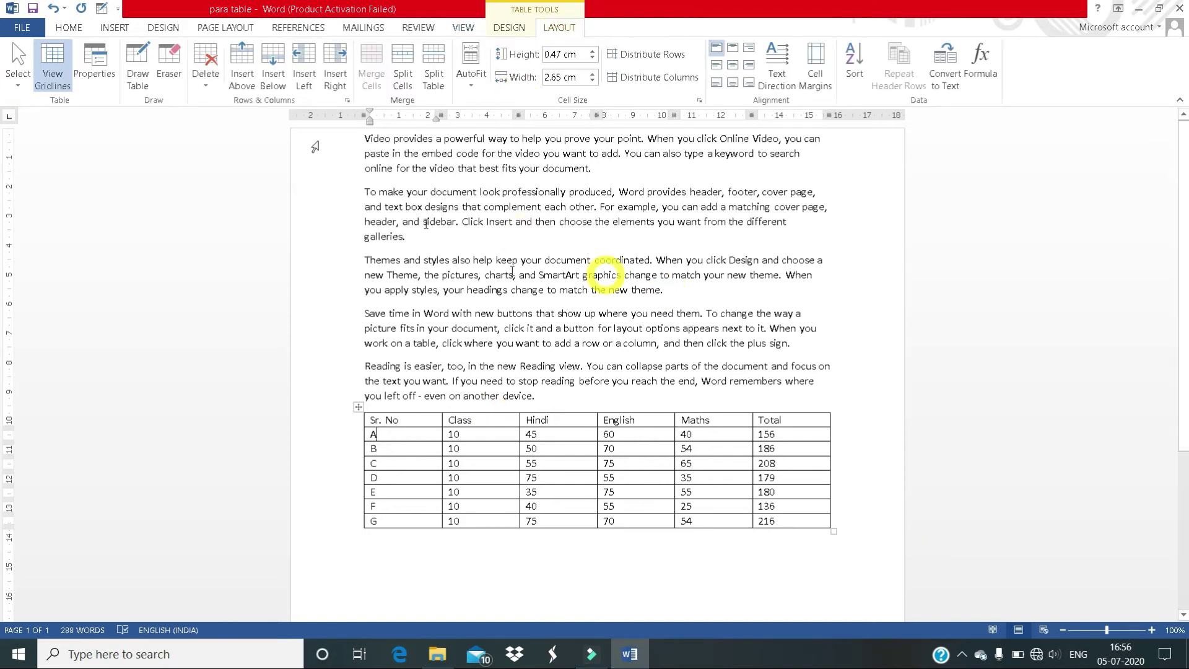
click(210, 92)
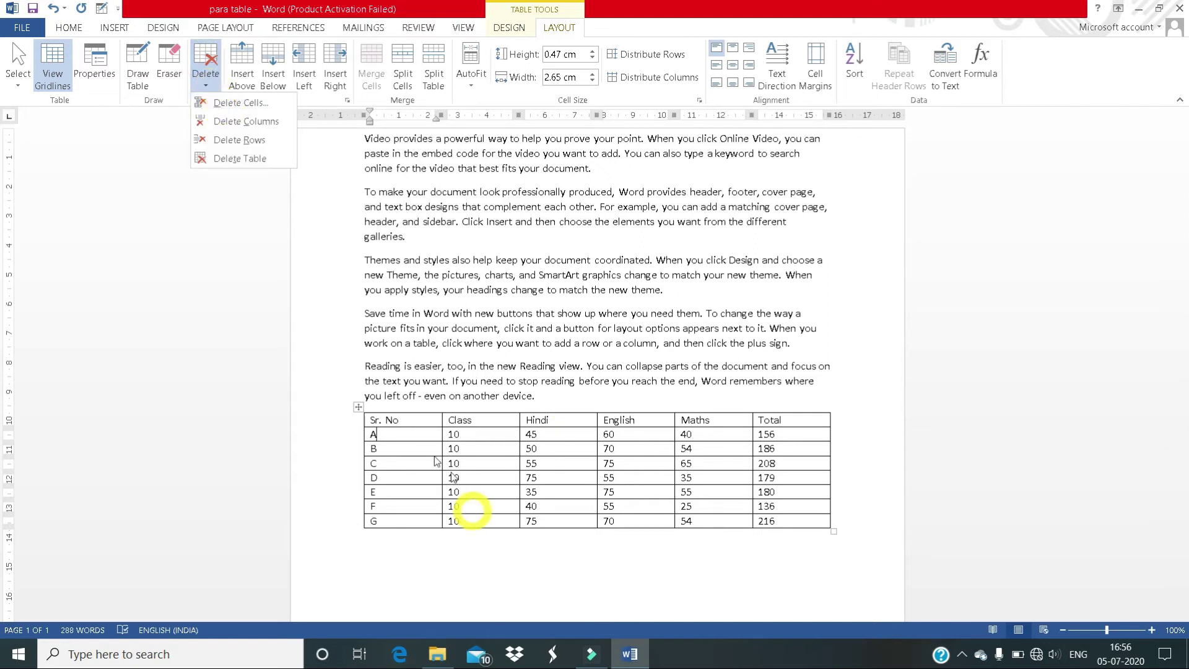
click(477, 420)
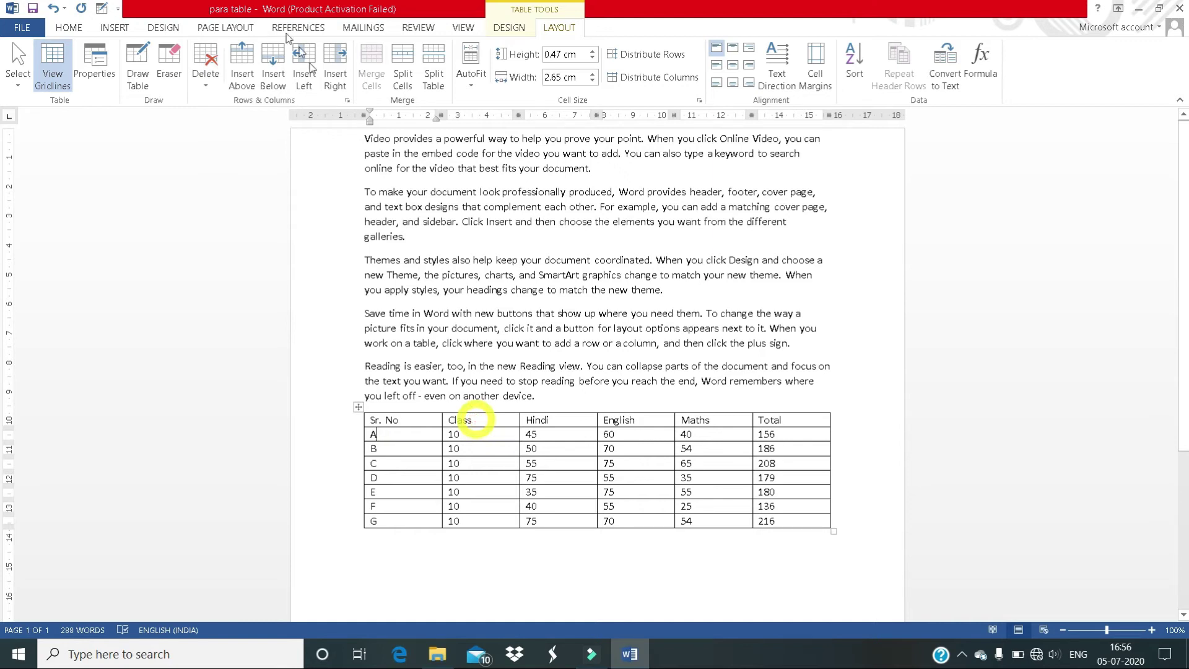
Step: Delete the Class cell with Shift cells left, then undo the deletion
click(207, 80)
click(215, 102)
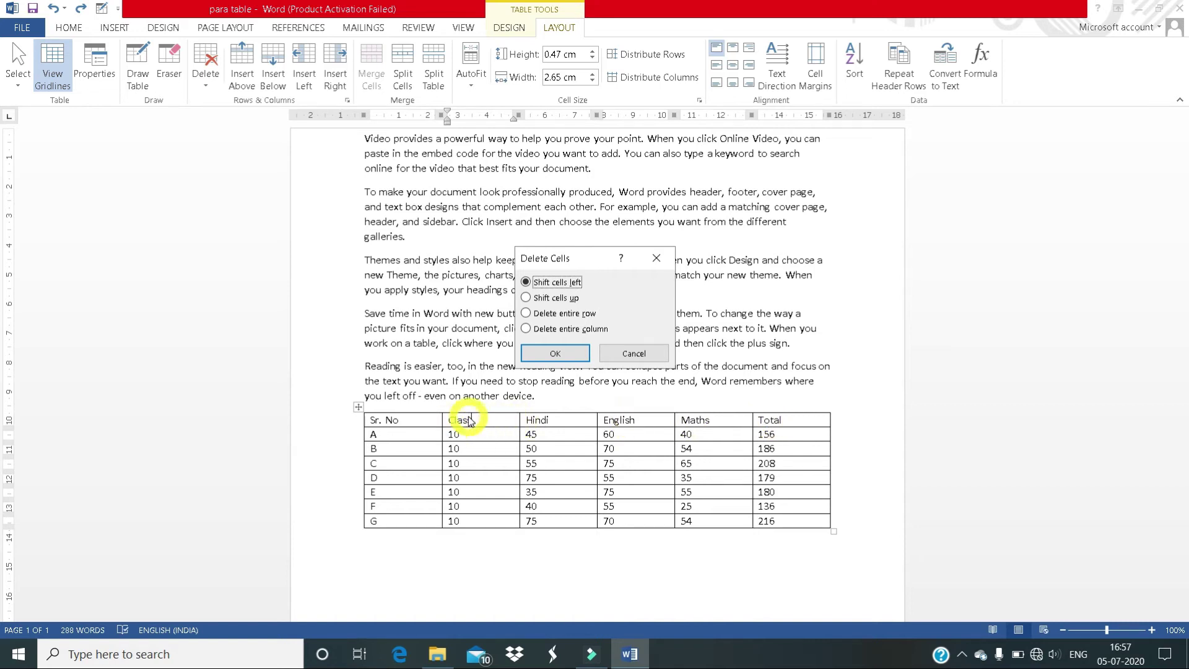
click(556, 353)
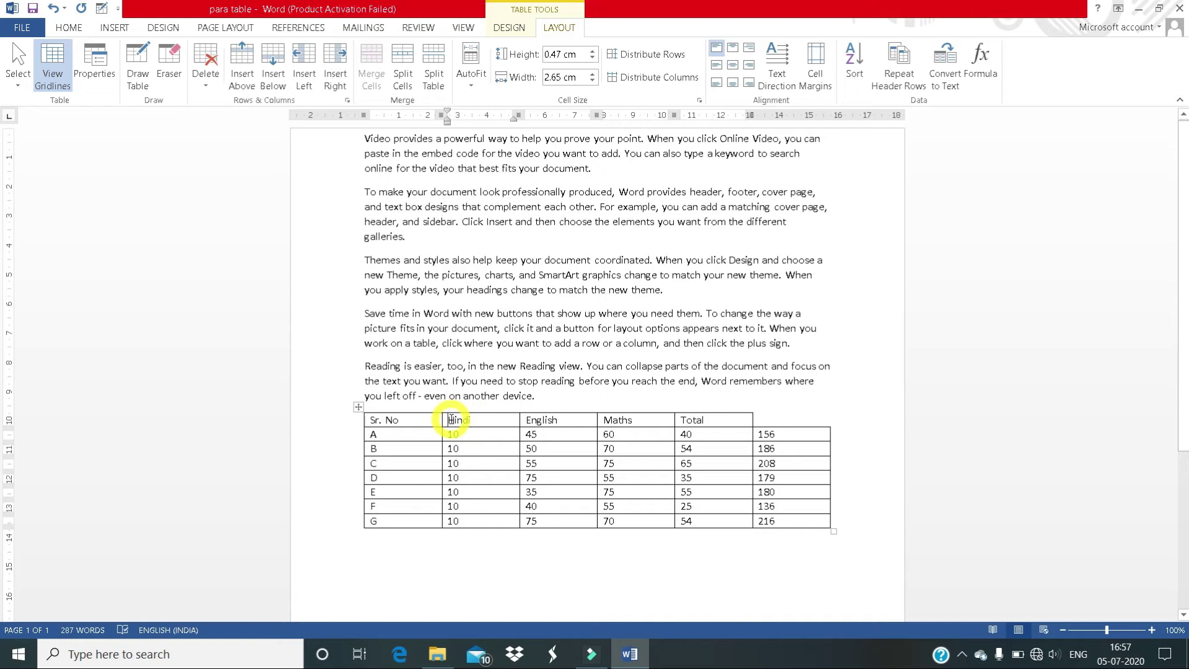
key(ctrl+z)
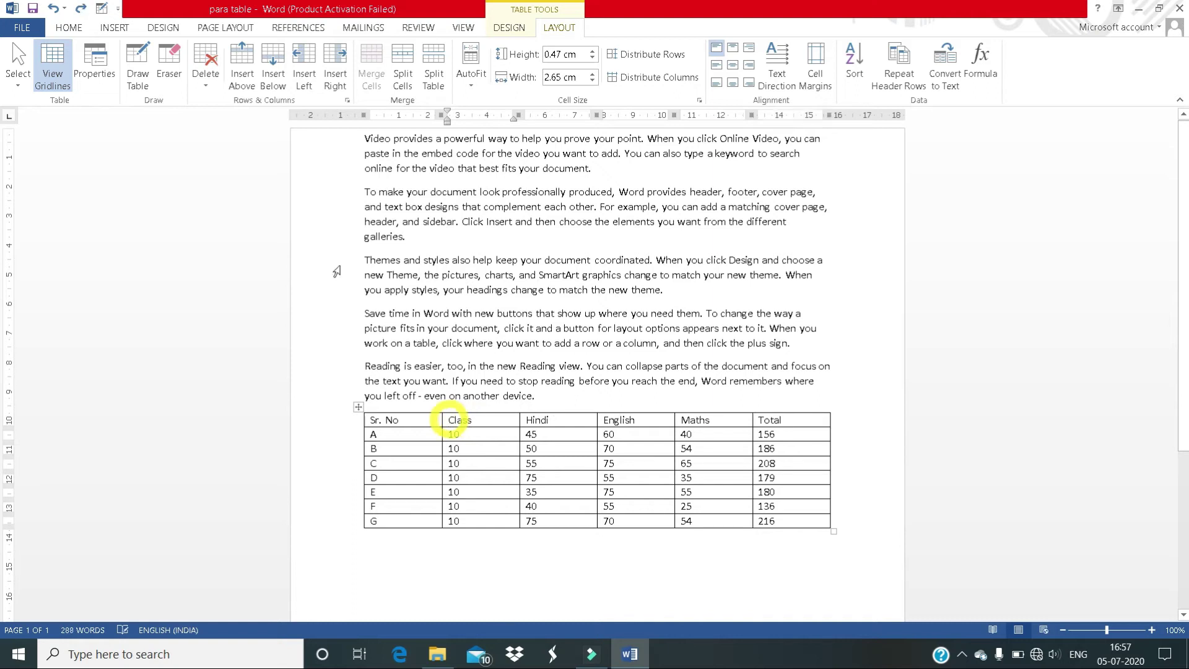
click(205, 79)
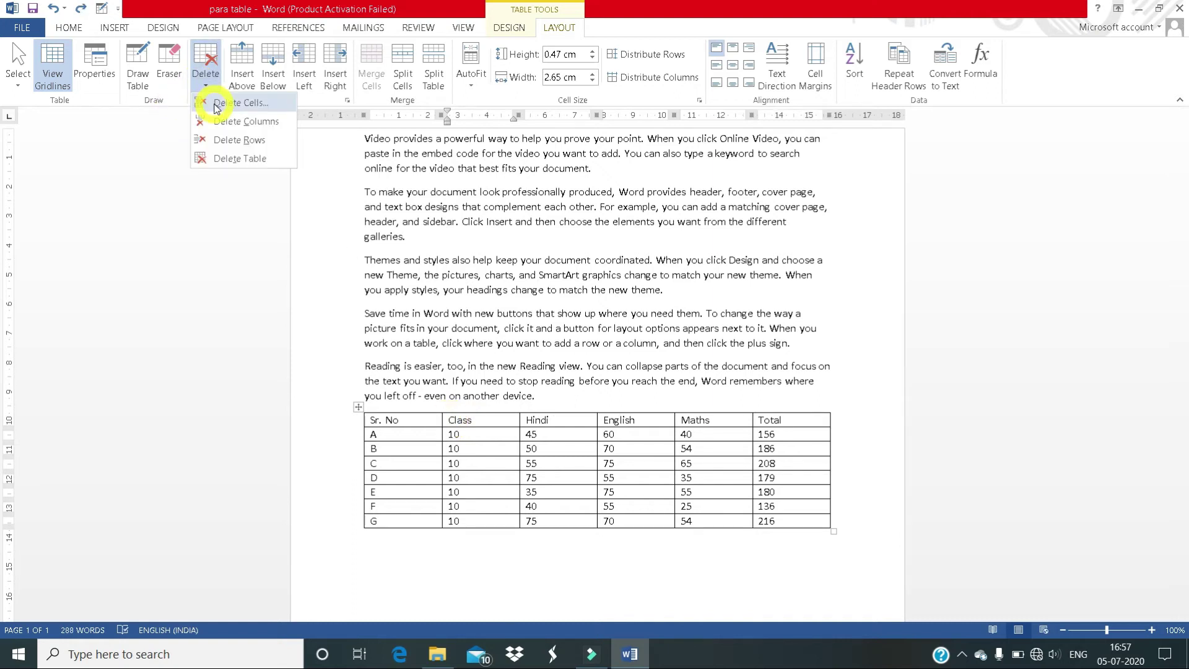
click(216, 105)
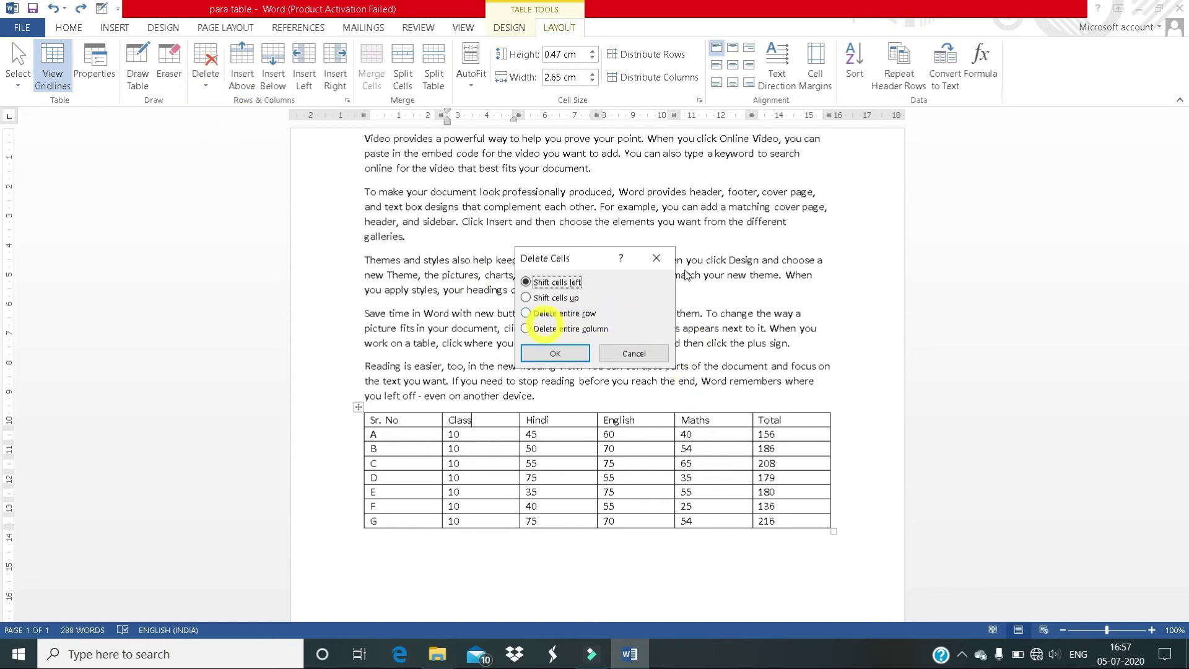
click(656, 257)
click(204, 86)
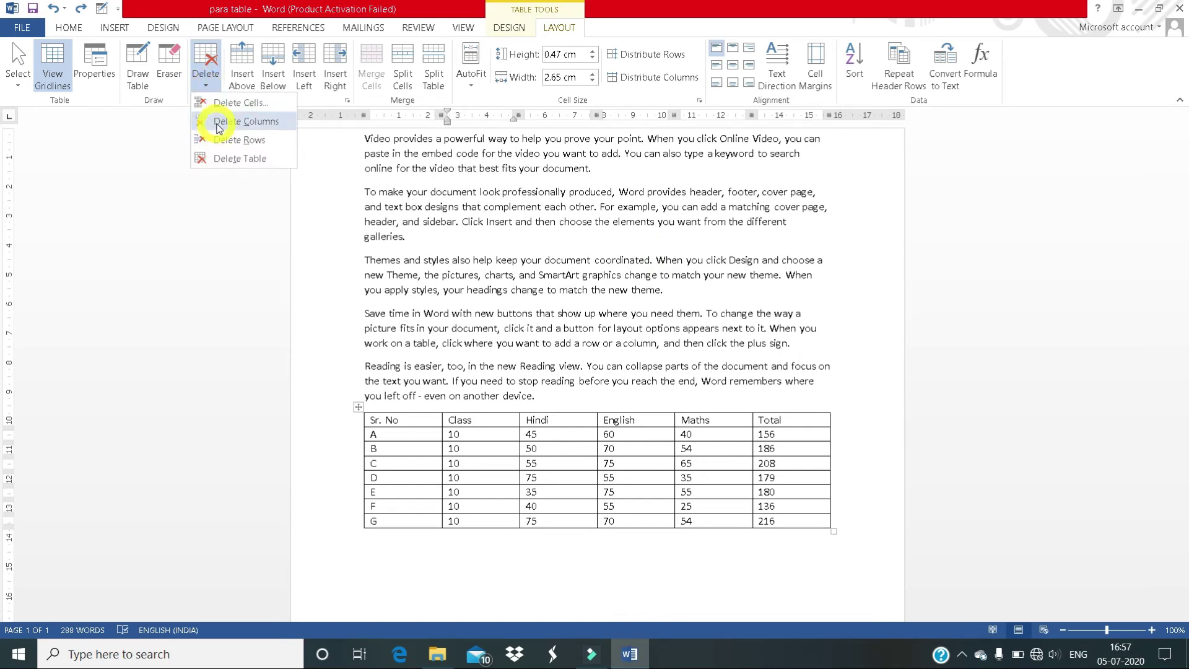
click(412, 415)
click(413, 415)
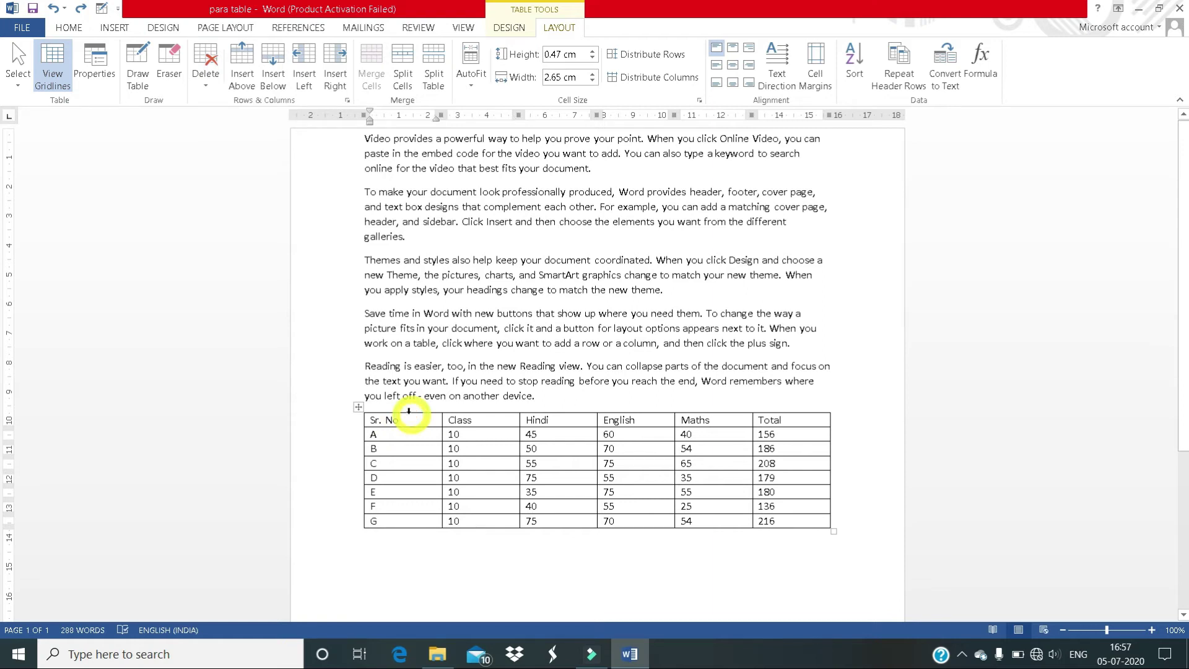
click(405, 421)
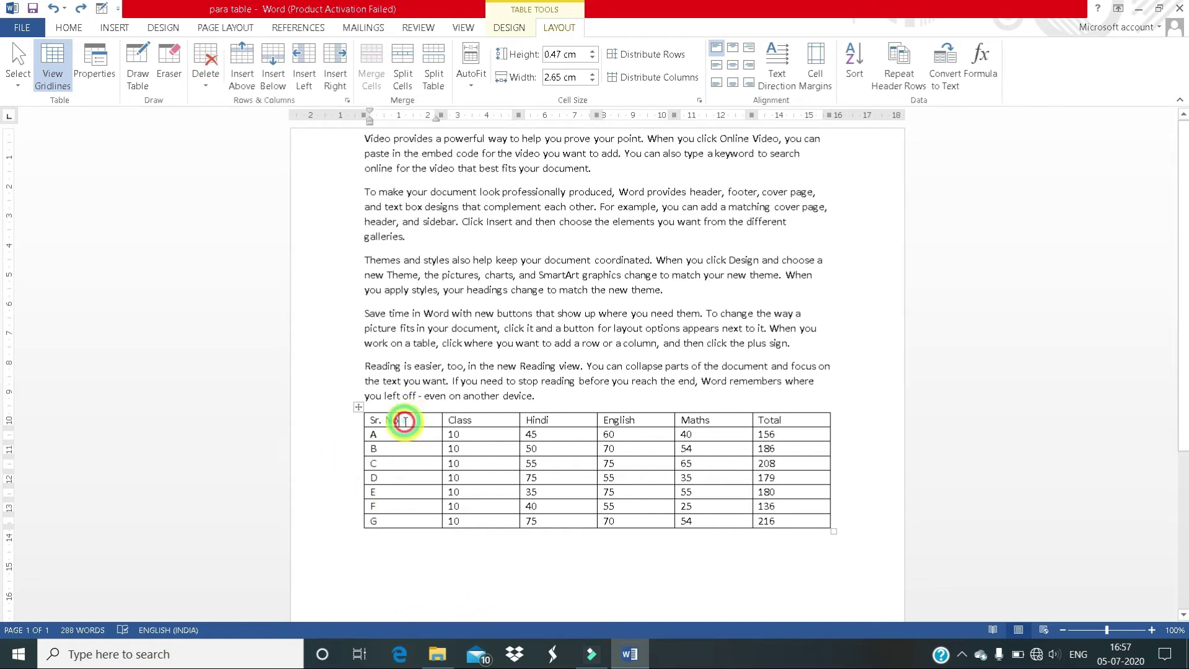
click(207, 92)
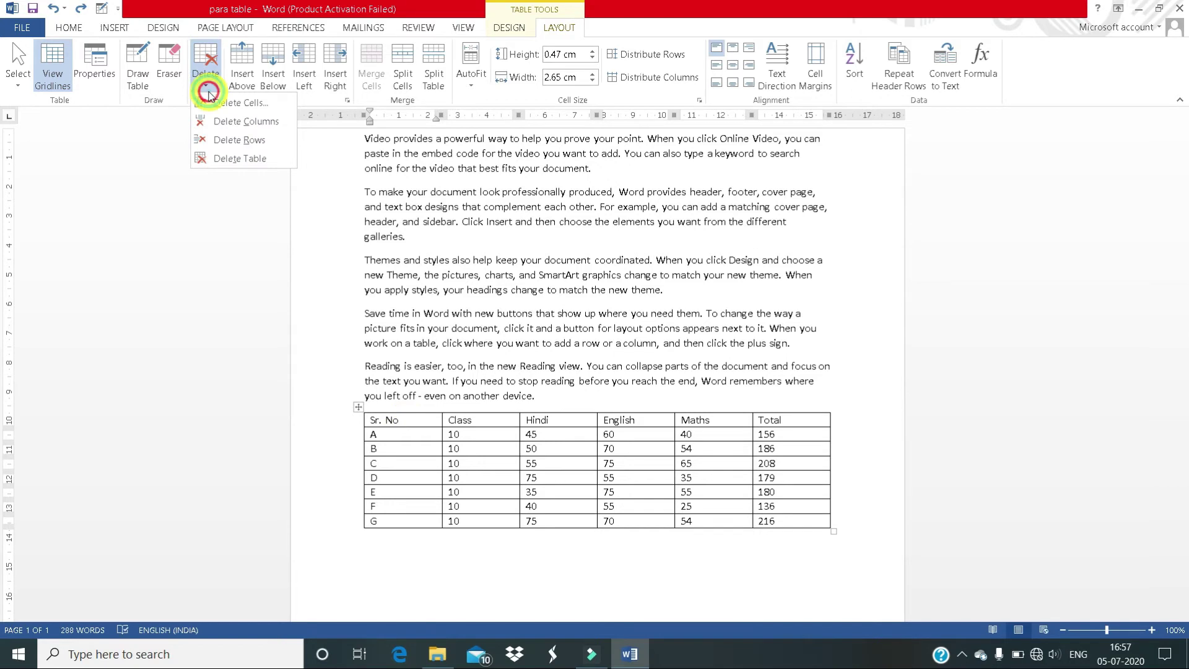
click(216, 121)
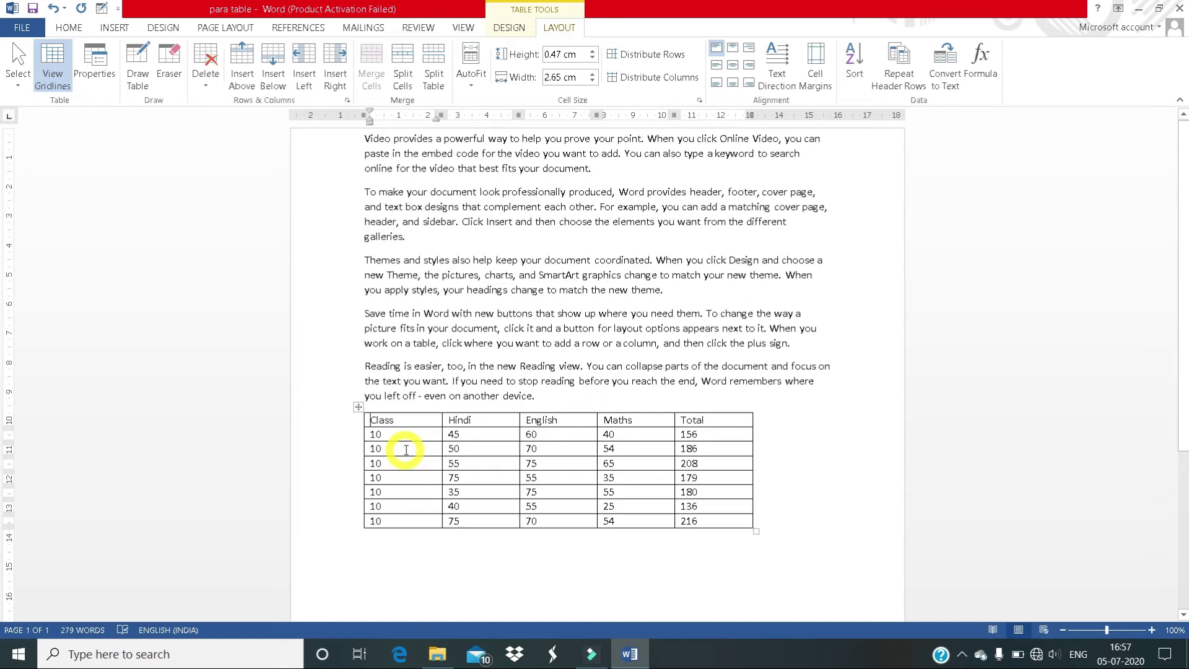
key(ctrl+z)
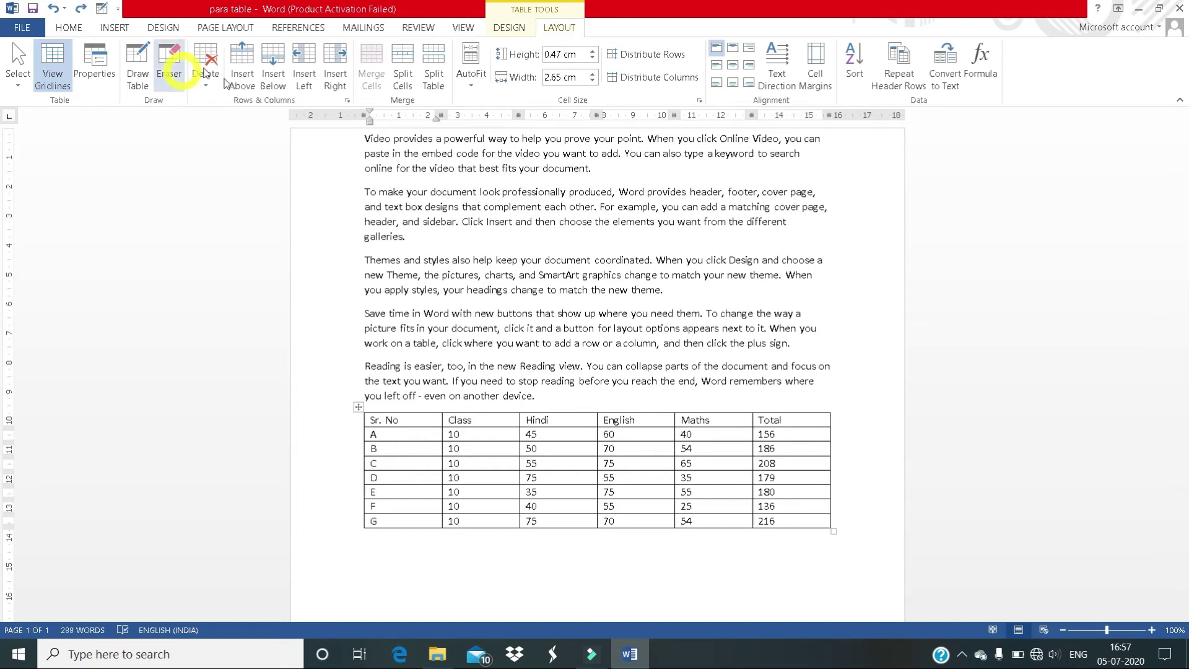
click(205, 78)
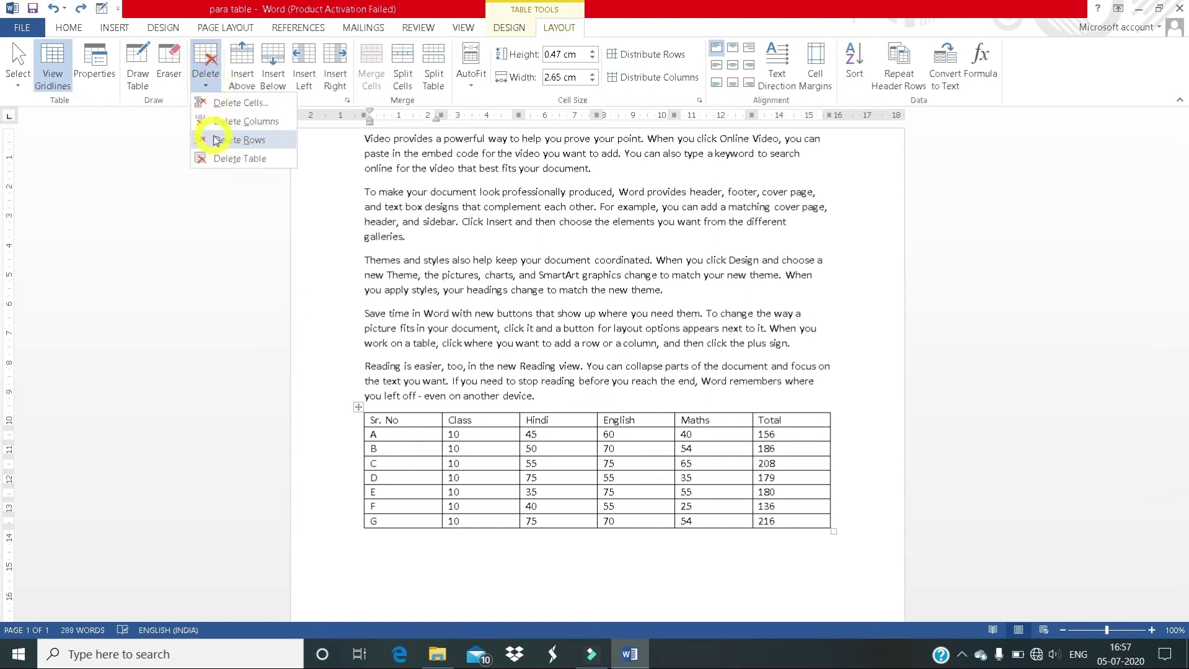
click(384, 437)
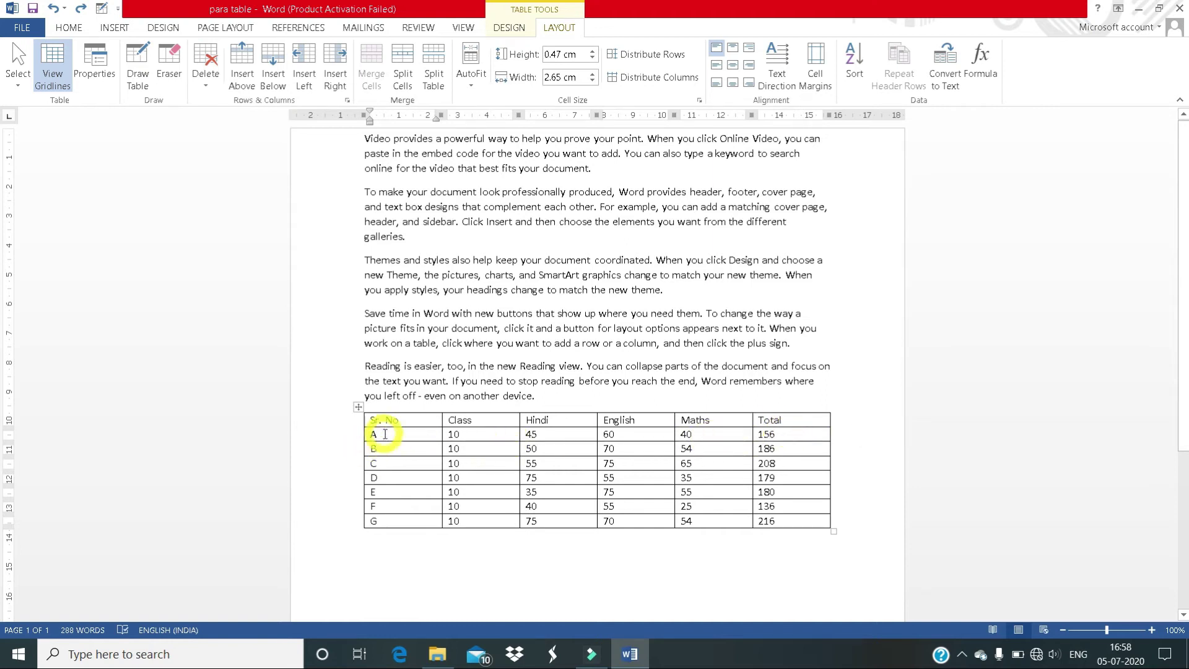
click(205, 80)
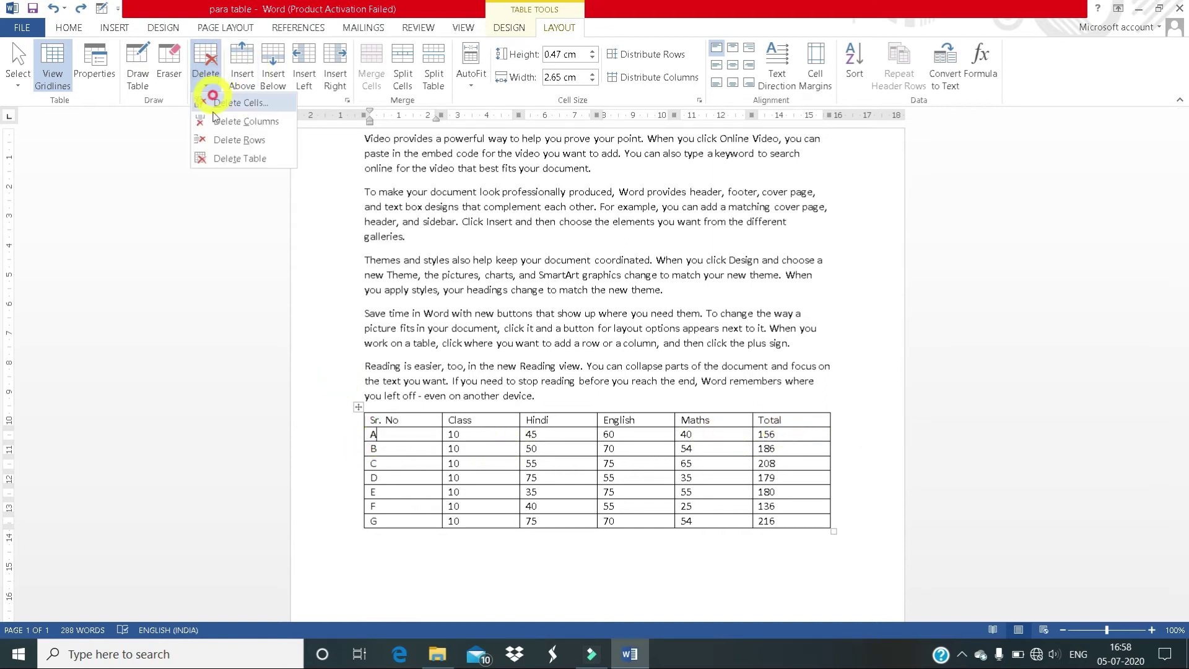
click(223, 141)
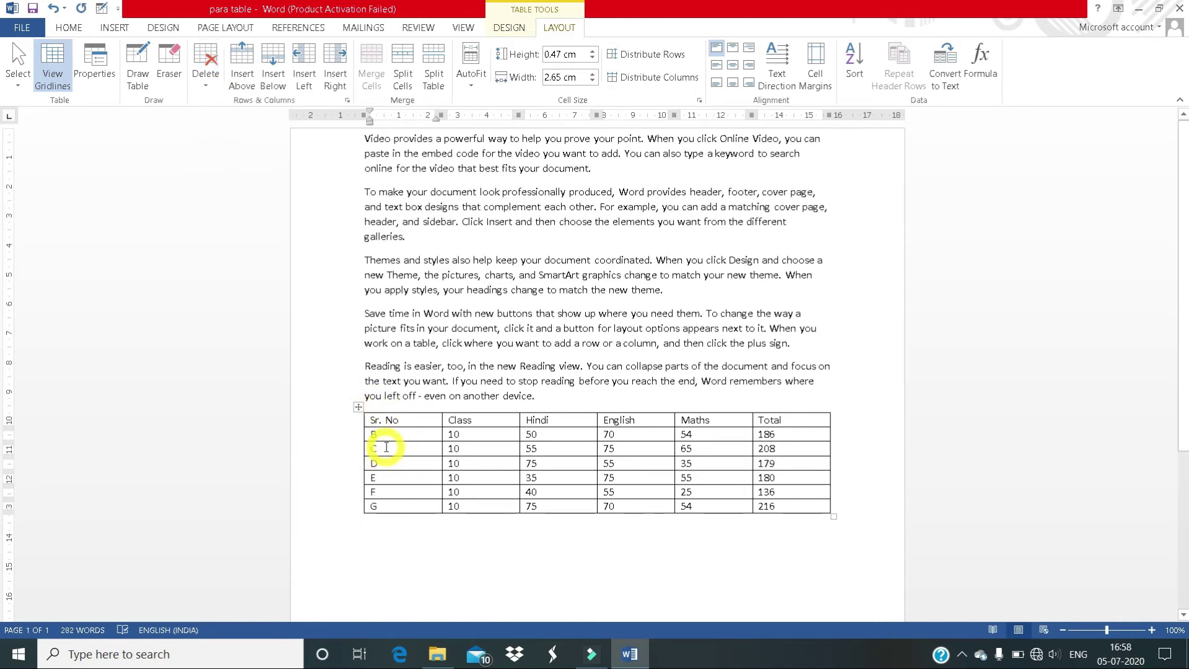
key(ctrl+z)
click(206, 91)
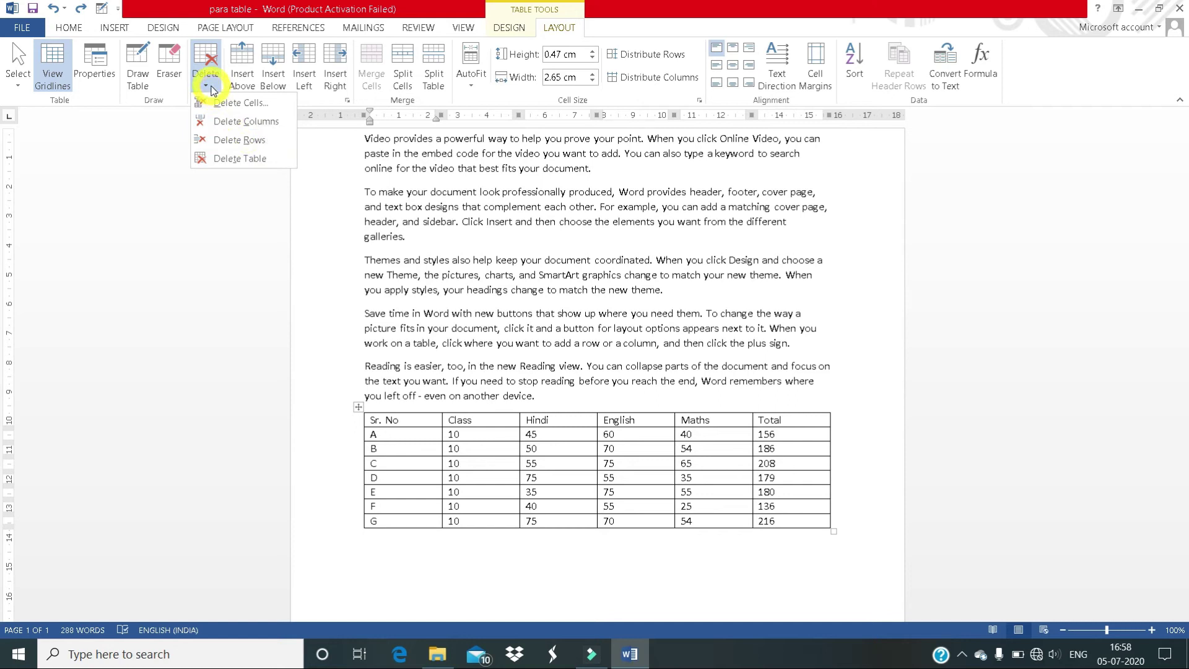
click(232, 158)
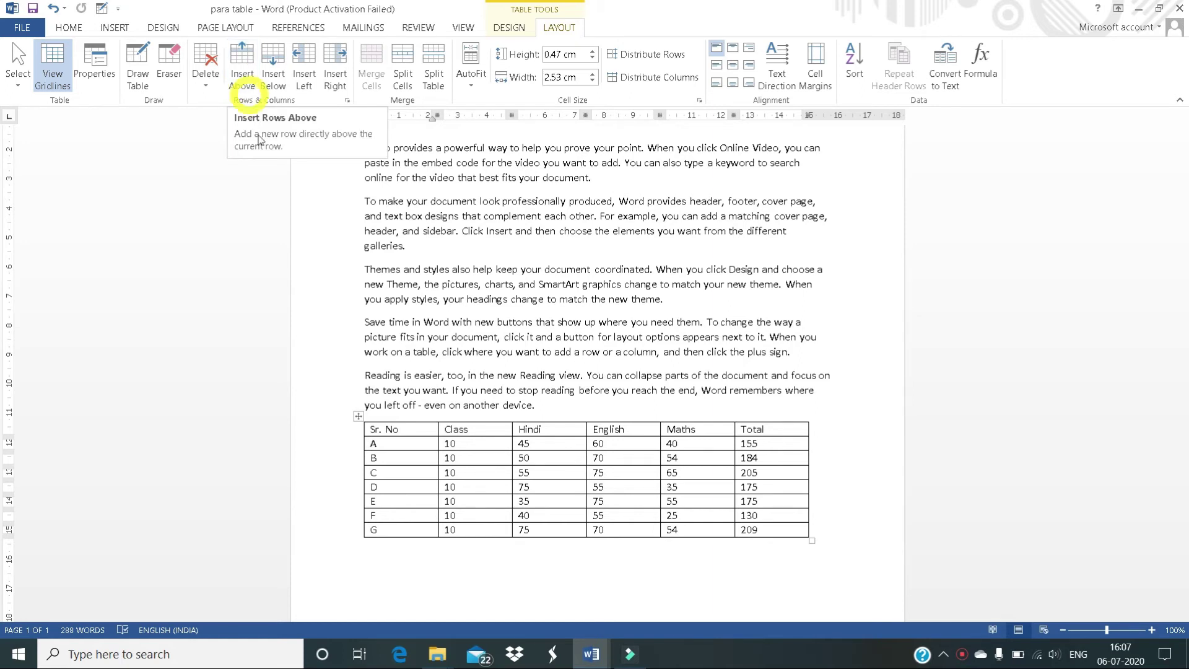
Step: Insert an empty row above the Sr. No header row, then undo it
click(407, 430)
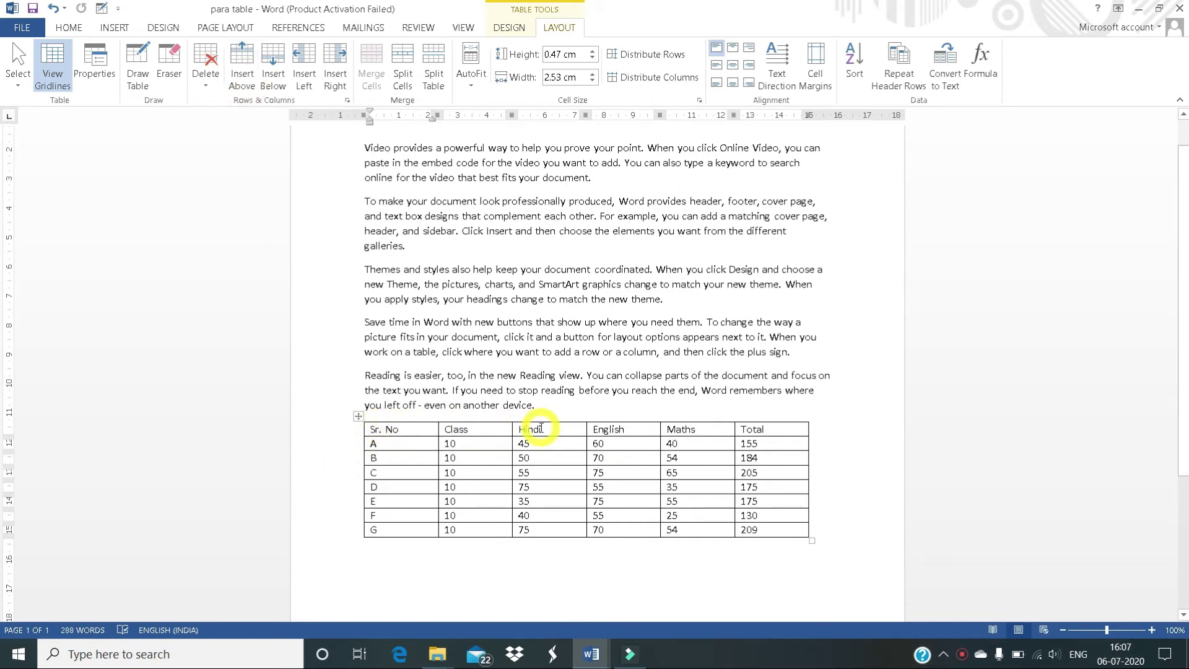
click(242, 68)
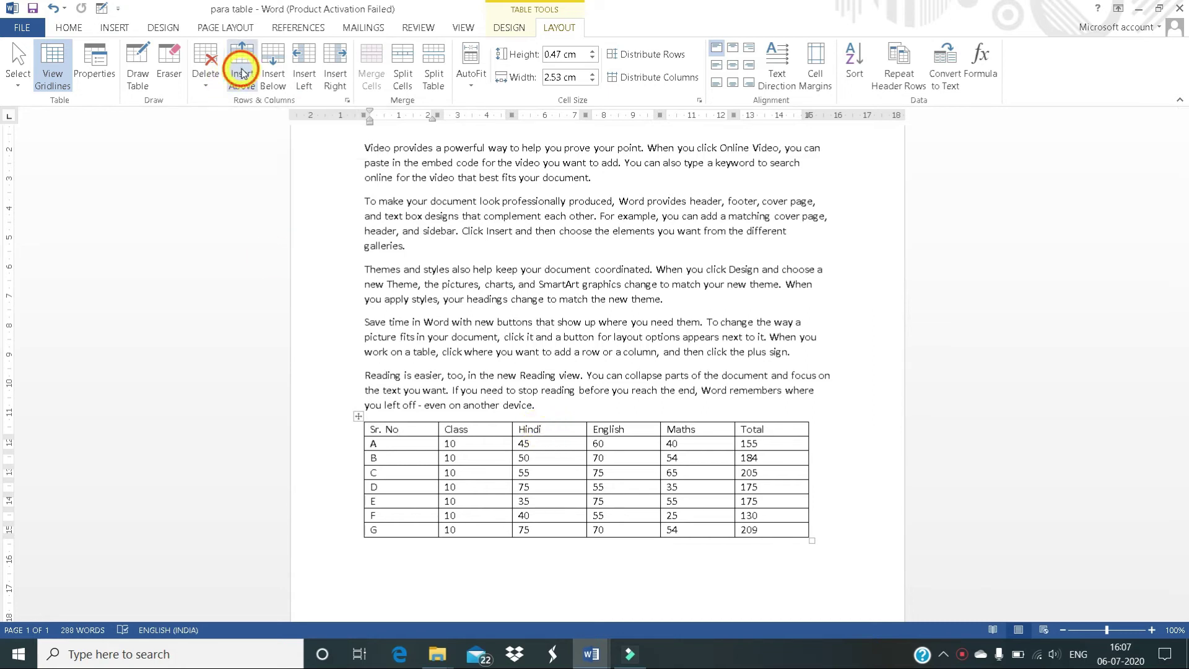
click(404, 423)
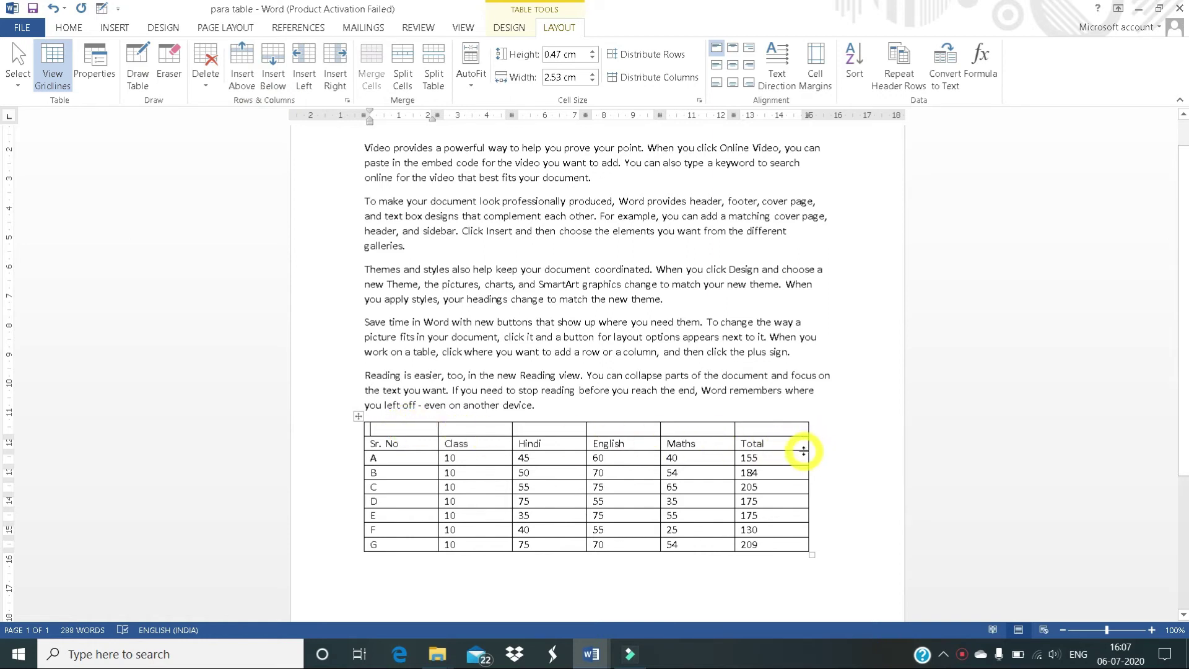
key(ctrl+z)
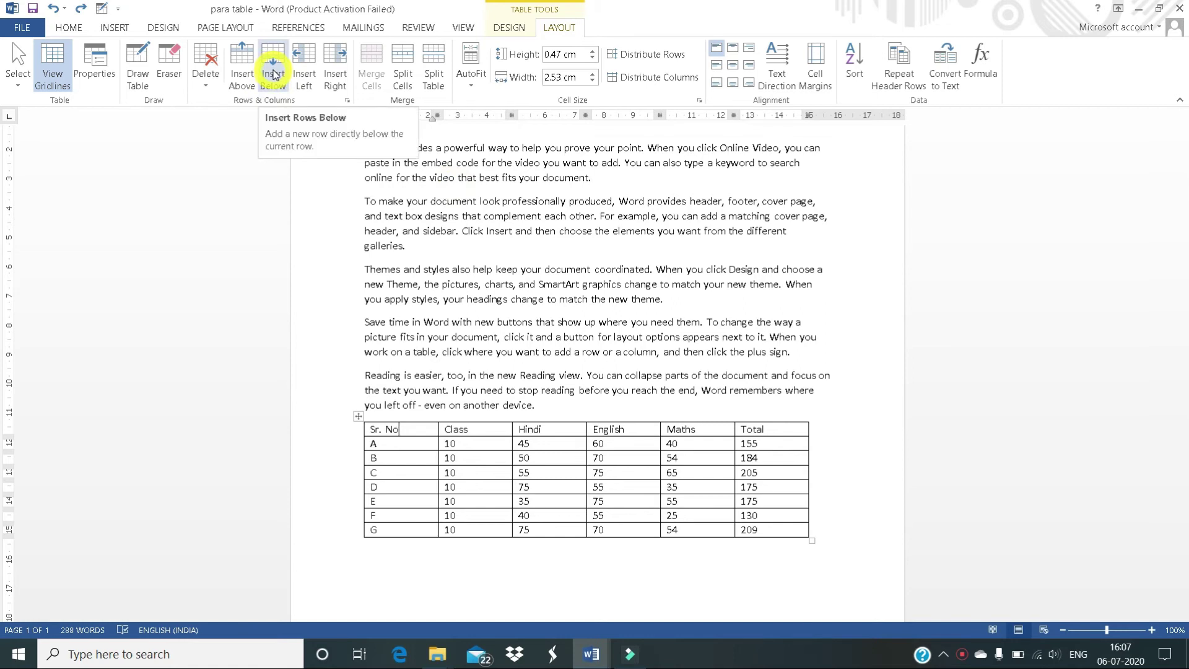
Step: Add an empty row below the 209 row and undo it, then insert a column left of Sr. No
click(766, 531)
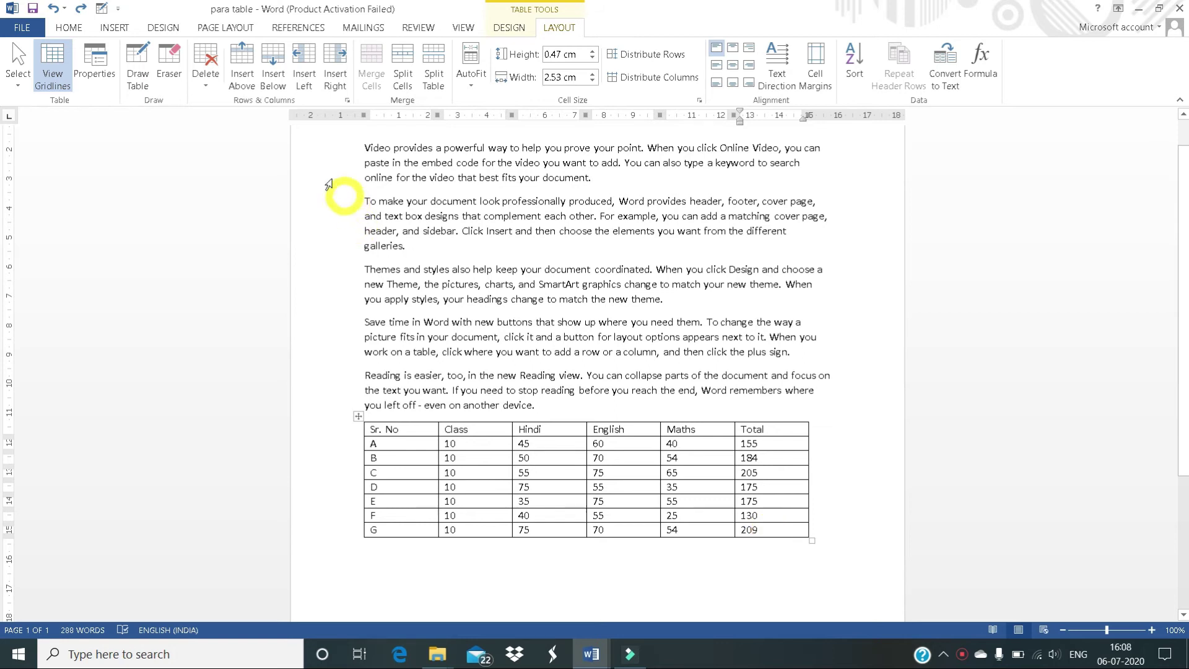
click(270, 71)
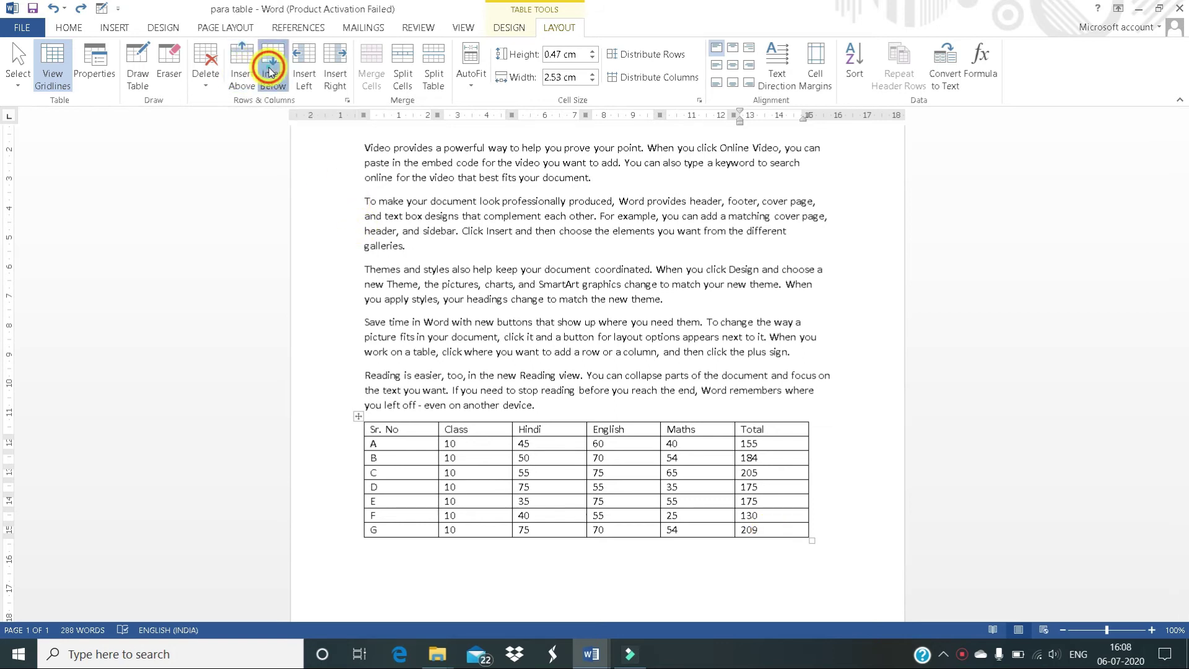
click(451, 543)
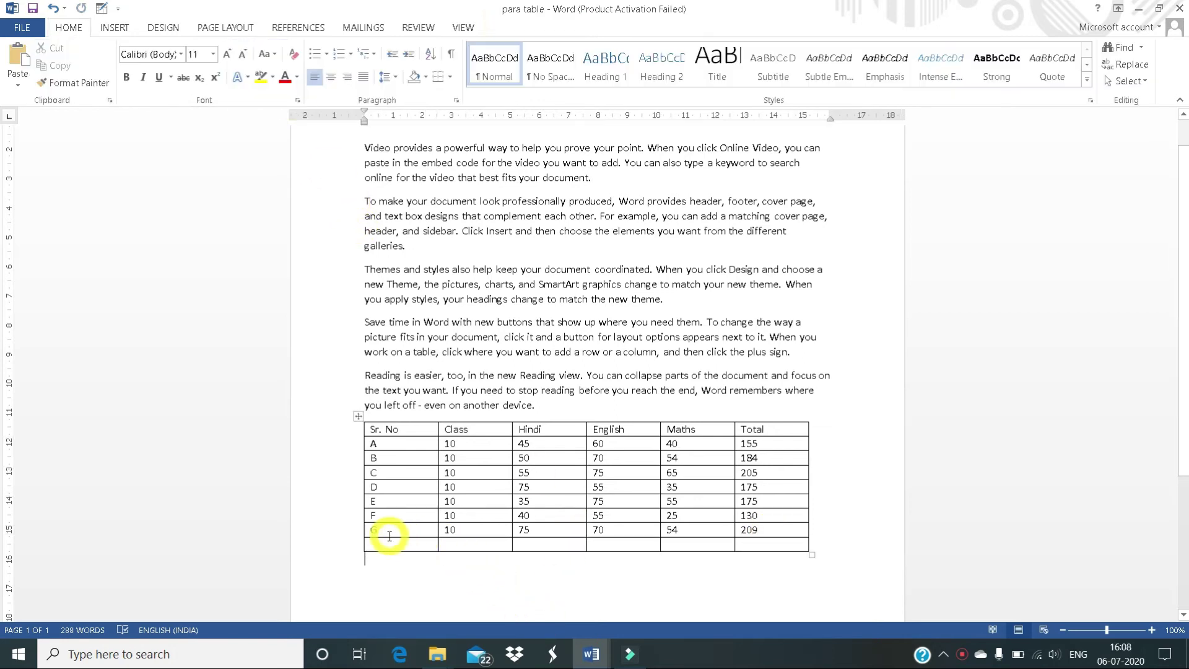
mouse_move(797, 551)
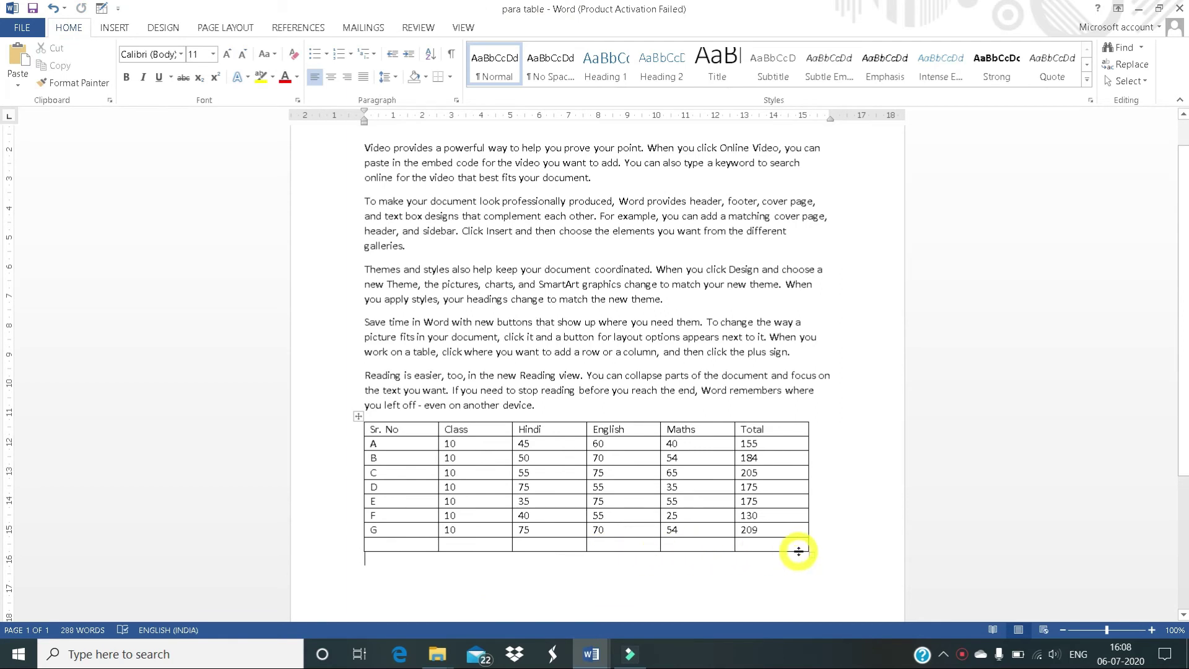
click(435, 457)
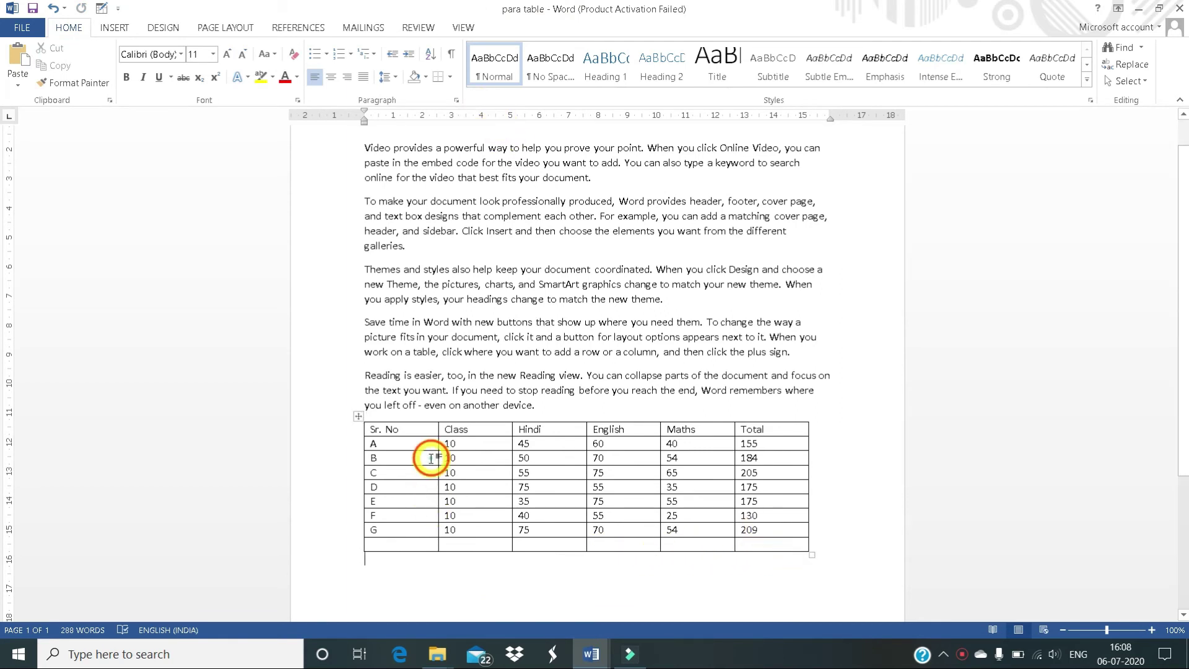
click(509, 28)
click(557, 27)
key(ctrl+z)
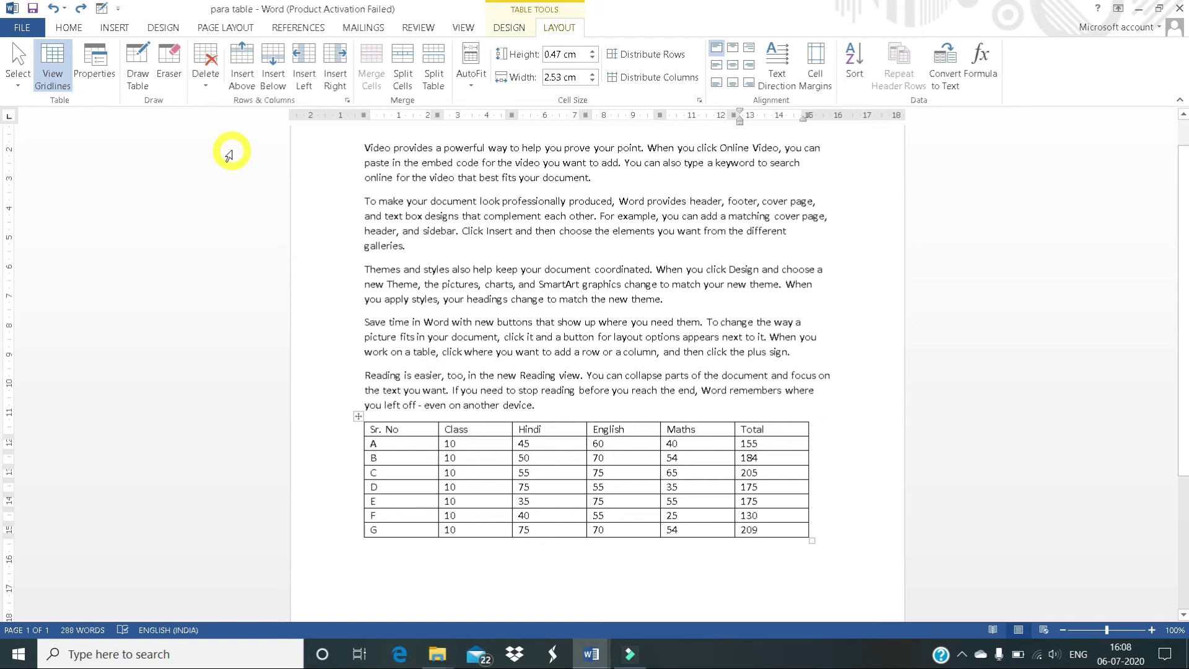
click(411, 432)
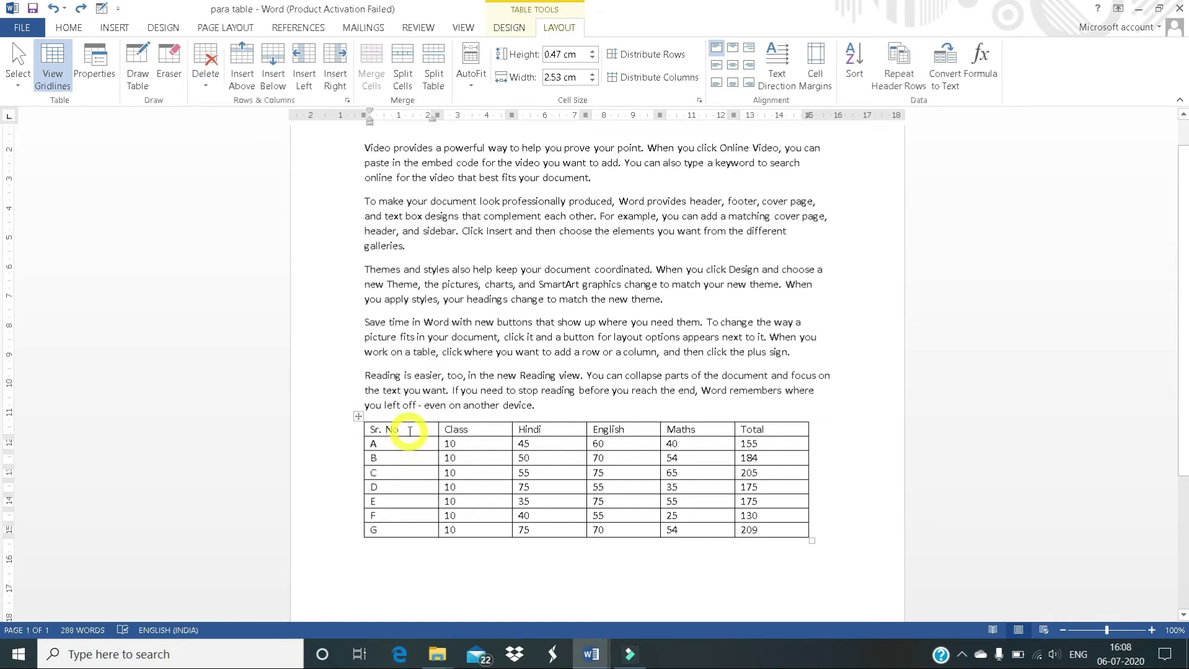
click(304, 75)
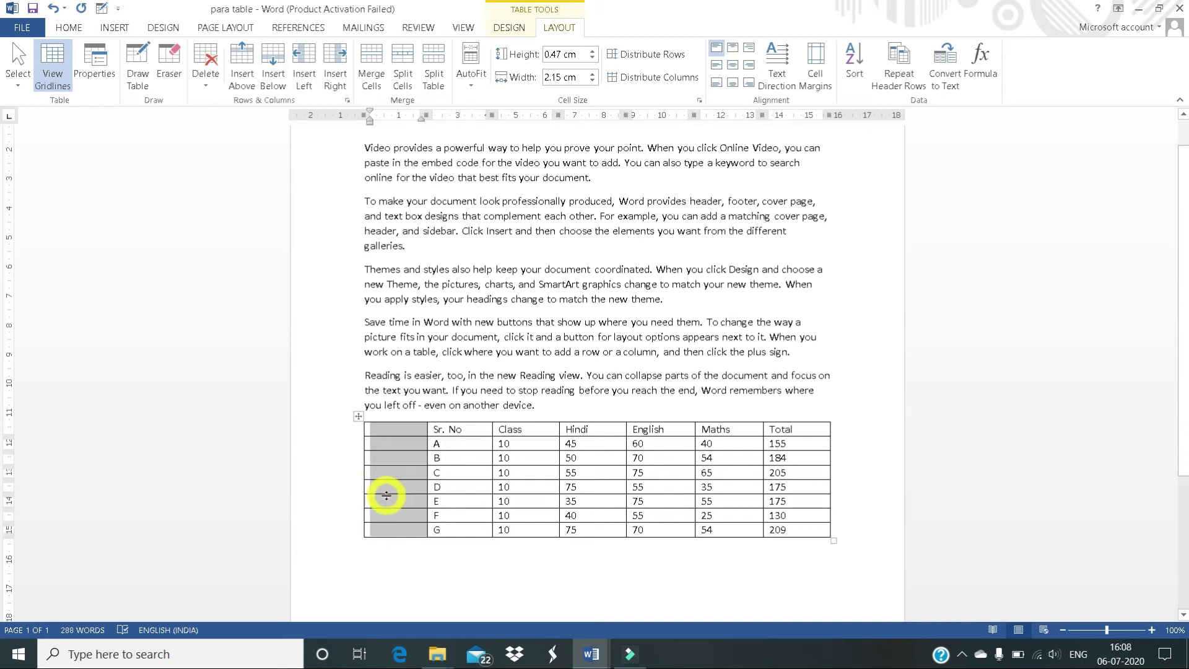
key(ctrl+z)
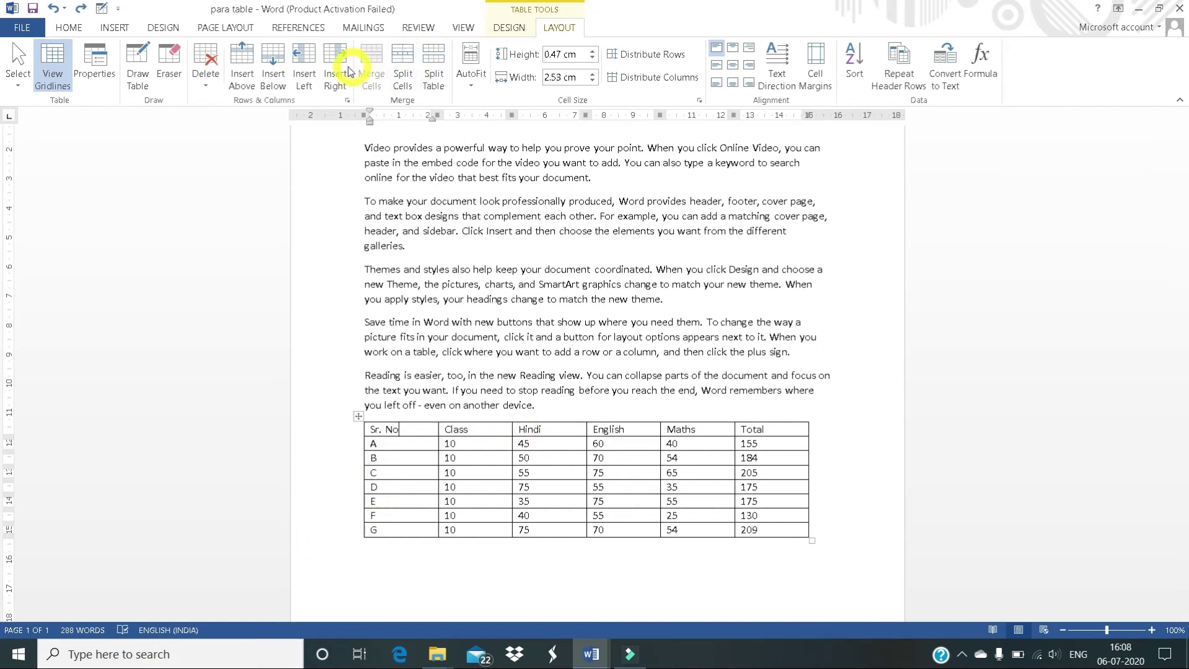
click(777, 429)
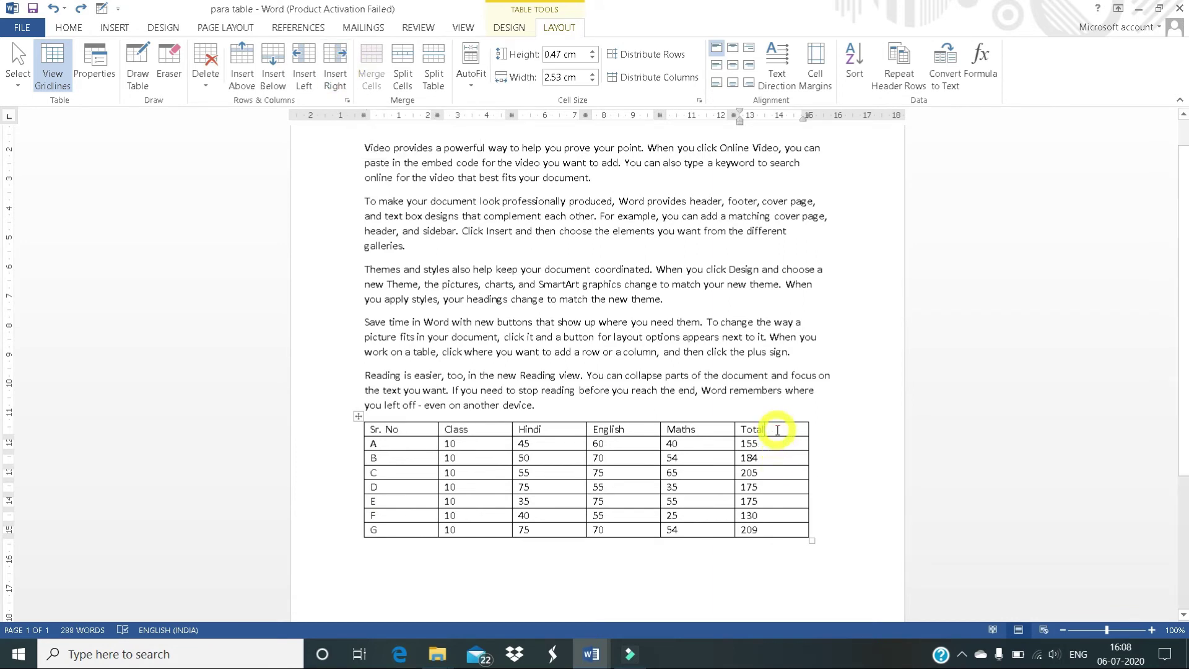
click(333, 79)
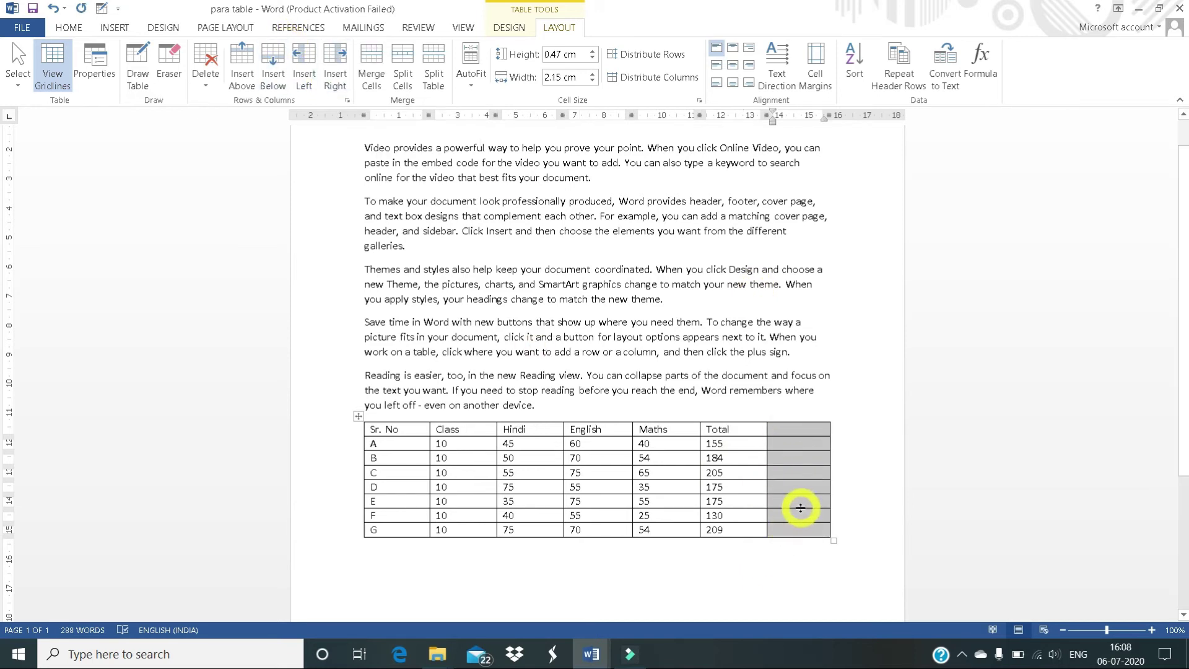
key(ctrl+z)
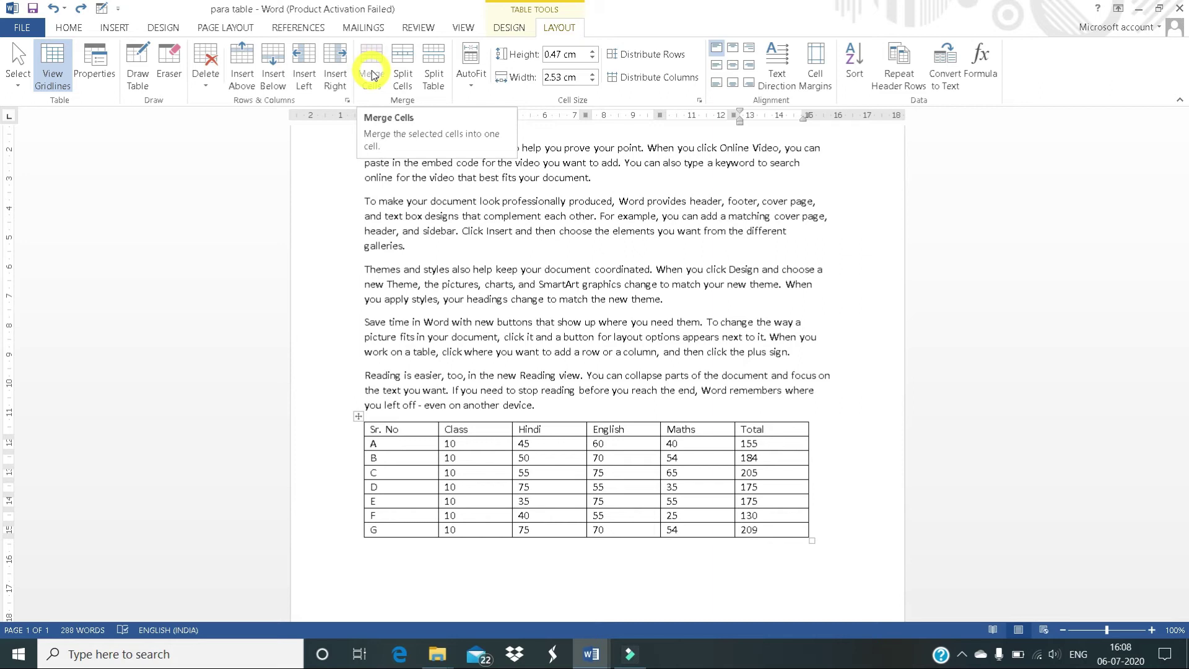
Step: Insert a row above the Sr. No header and merge it into one full-width cell
click(414, 426)
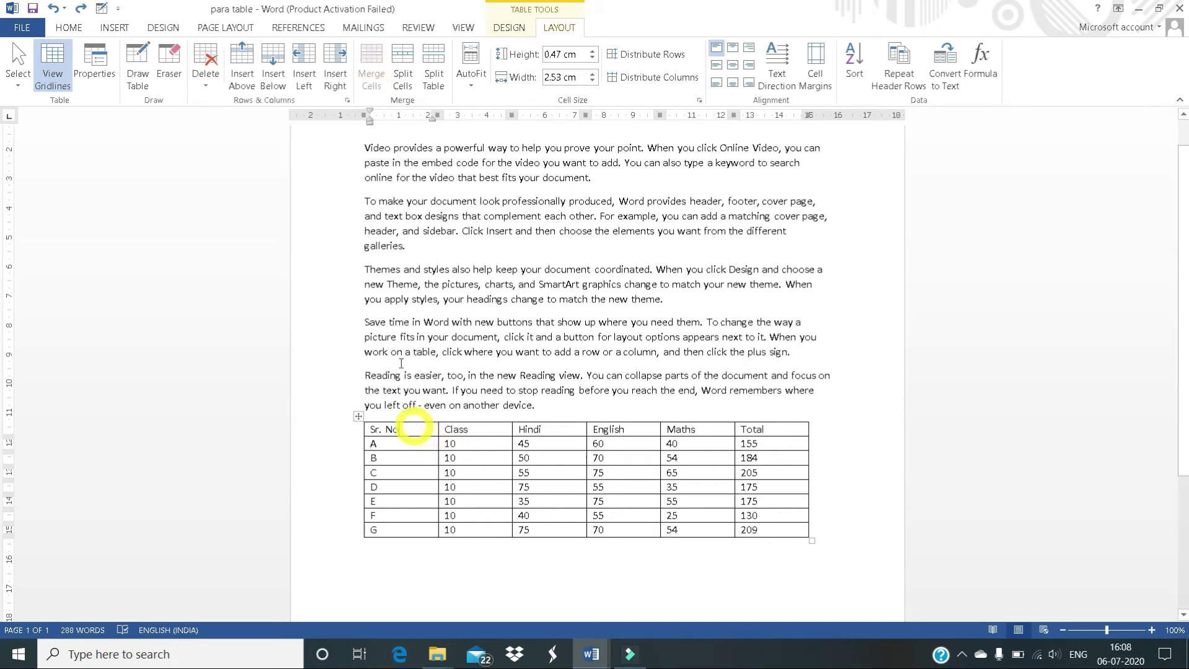
click(242, 72)
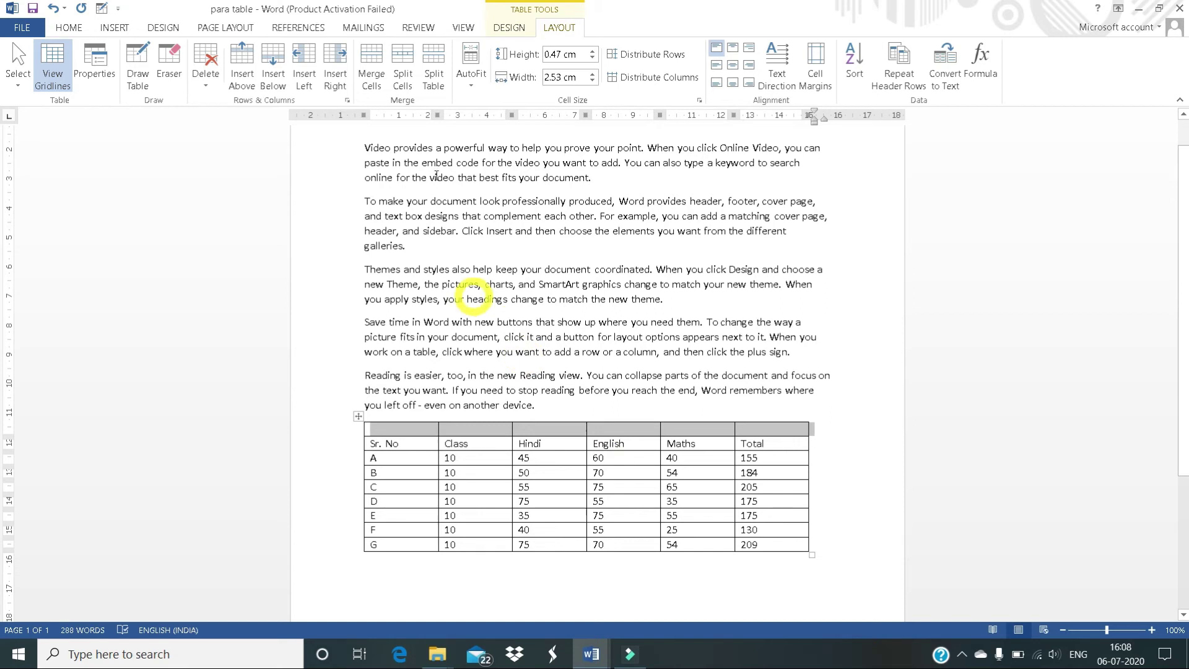
click(370, 79)
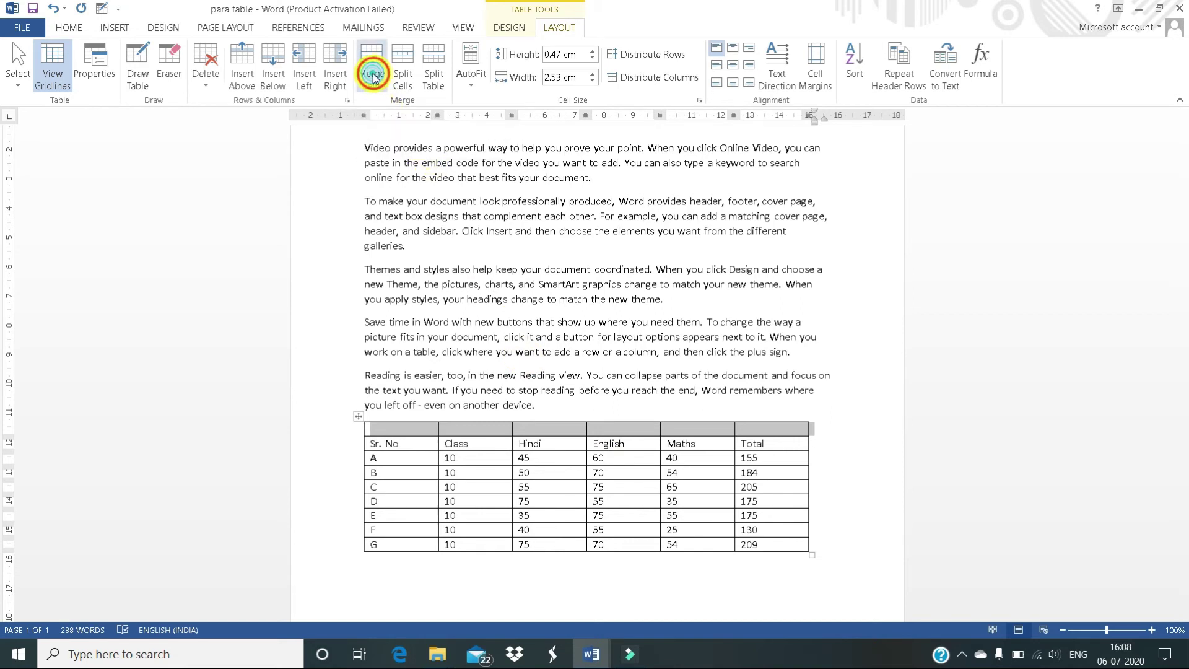
click(492, 482)
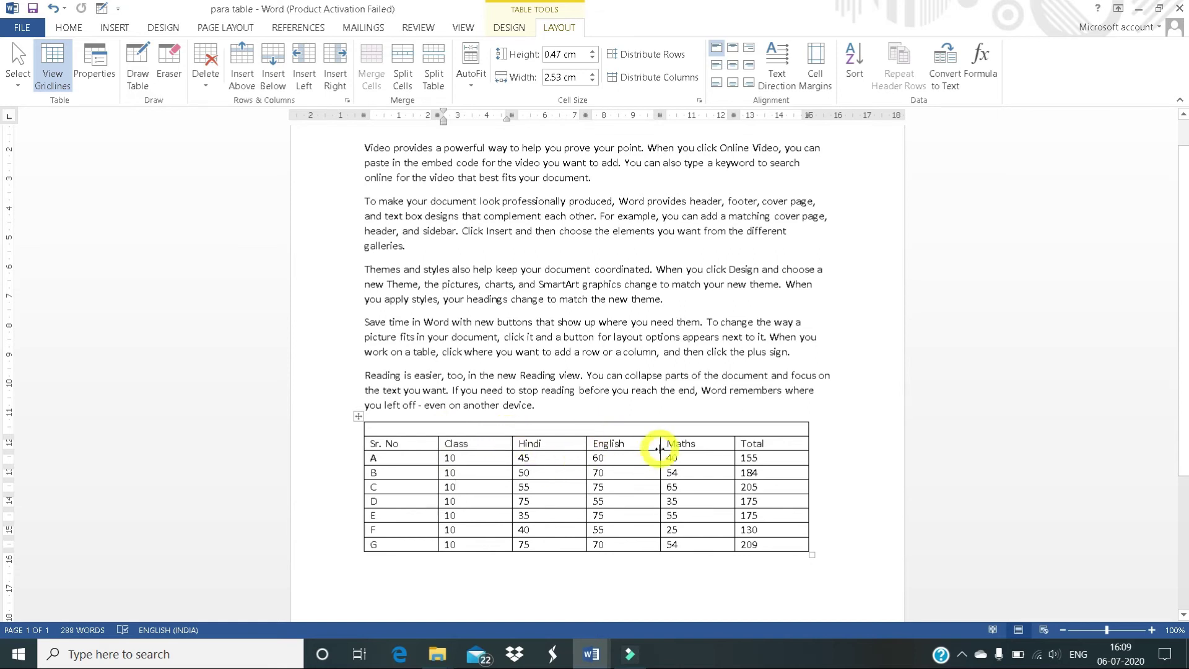
click(533, 428)
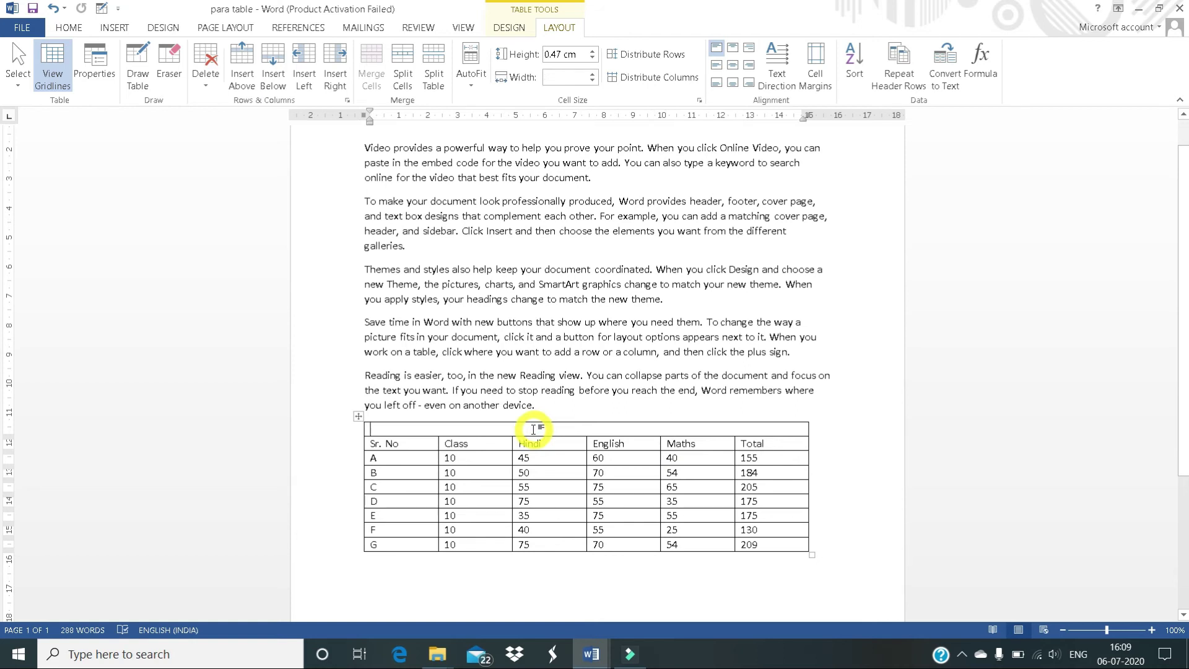
Step: Finish typing the Marksheet title, then enlarge its font and centre it in the cell
text(r)
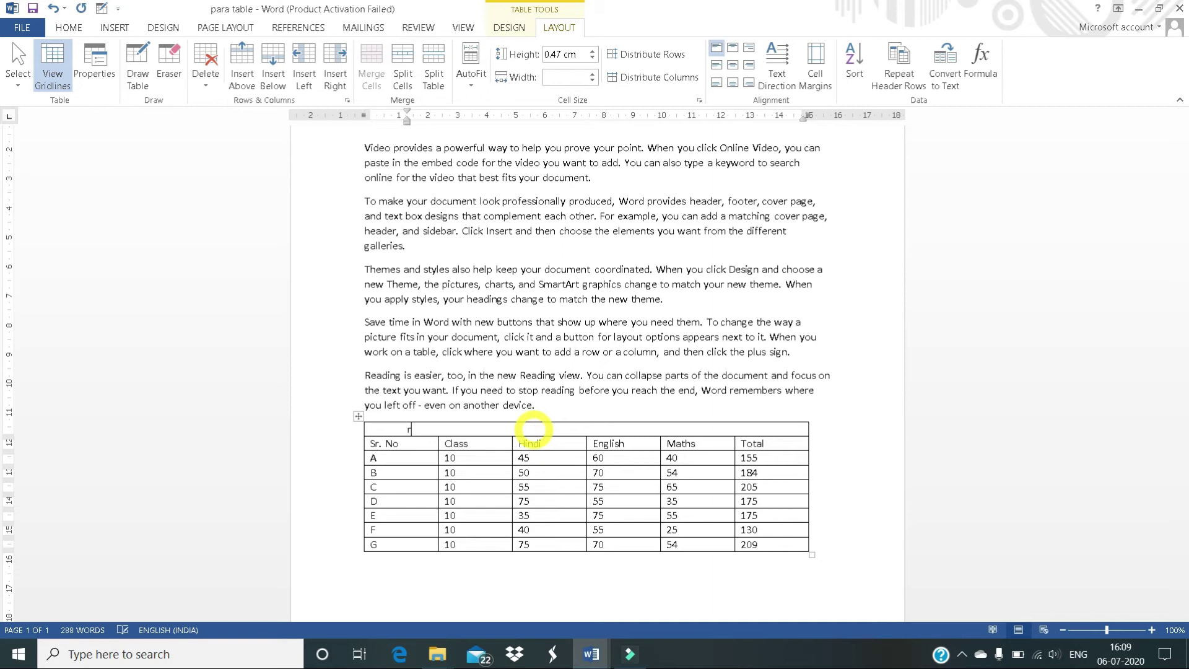
text(Marksheet)
drag(456, 429, 405, 430)
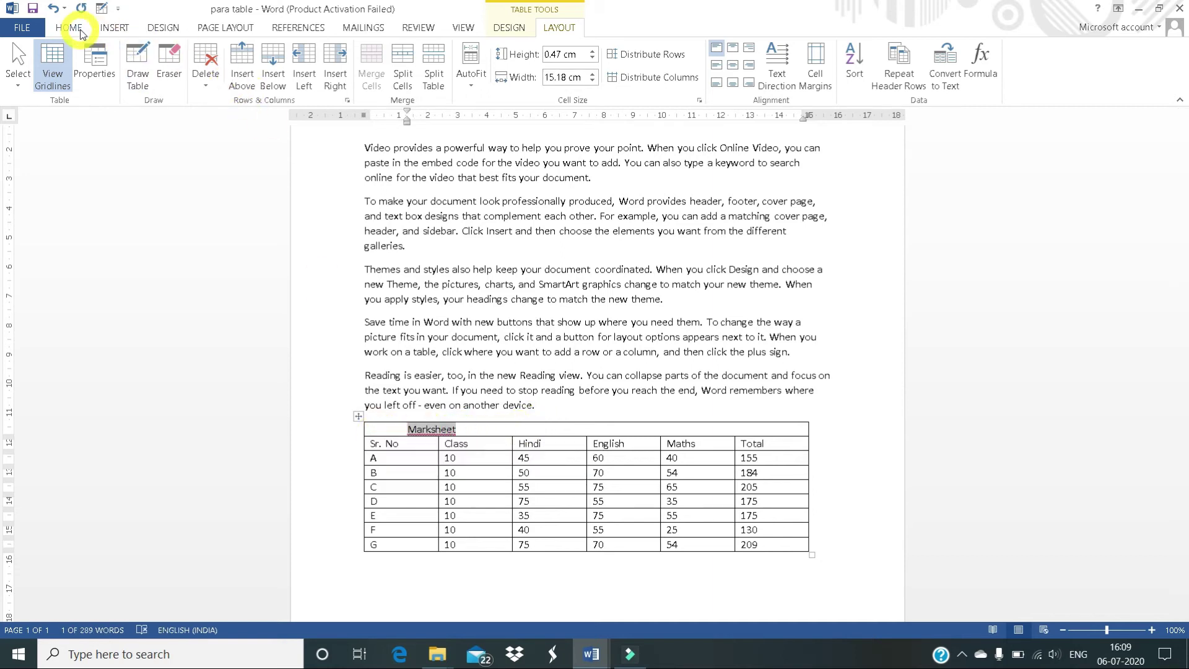
click(71, 27)
click(211, 56)
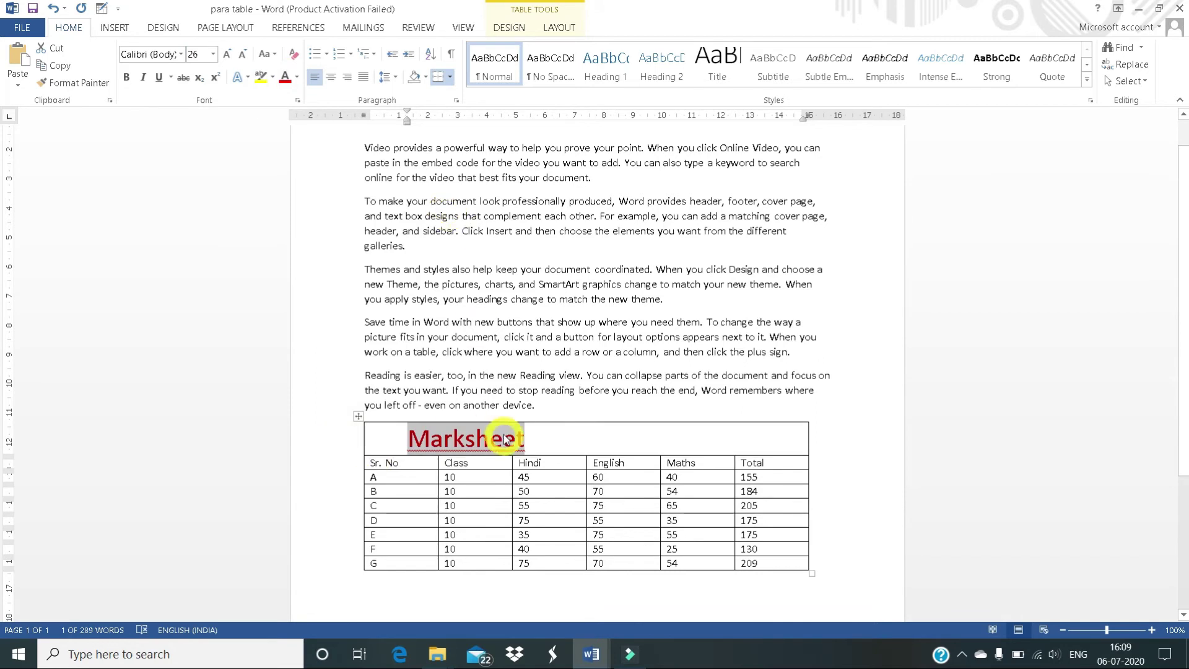
click(331, 76)
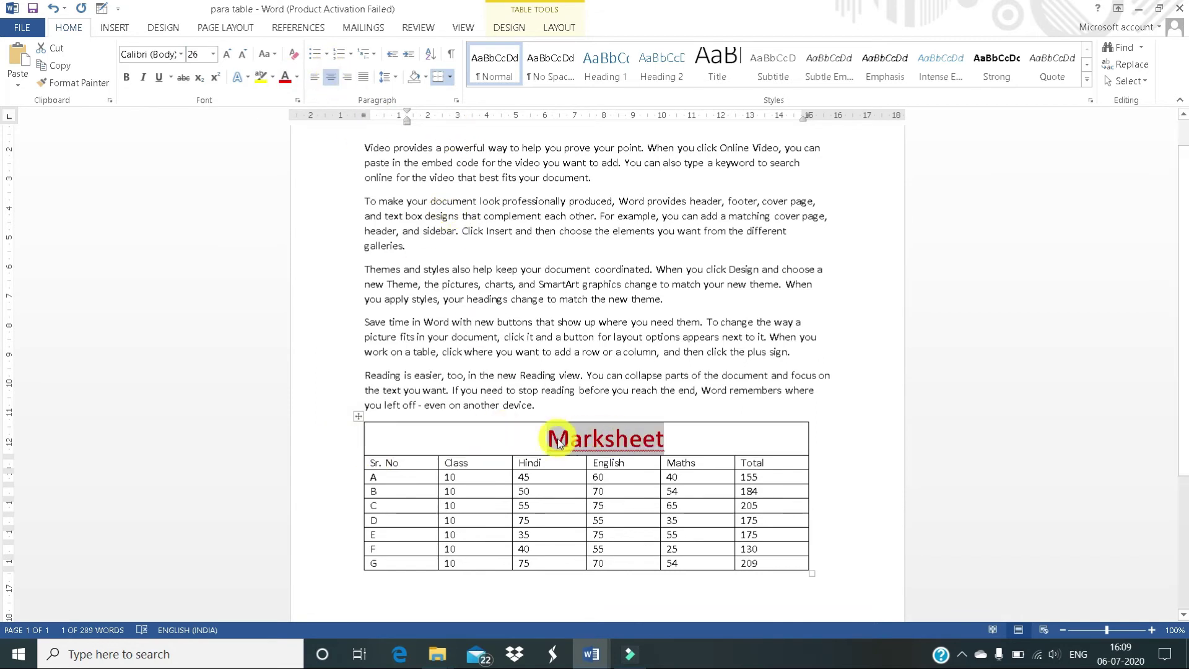
click(580, 446)
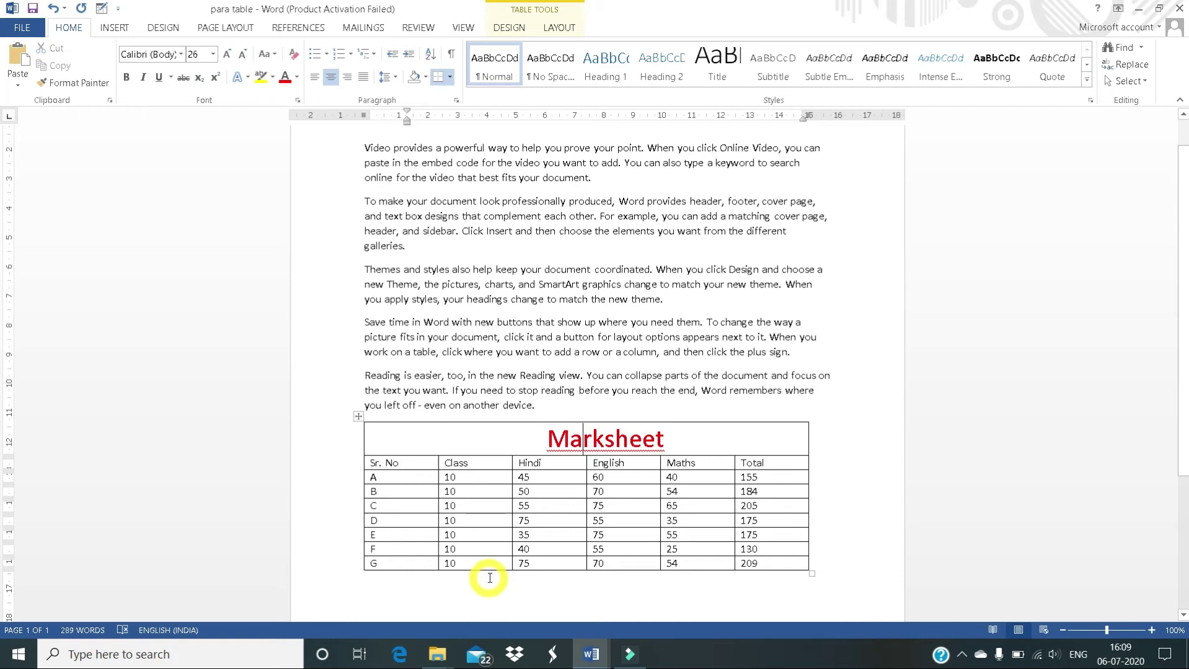
Step: Undo the title's centring and enlargement, then the title text and row merge
key(ctrl+z)
key(ctrl+z)
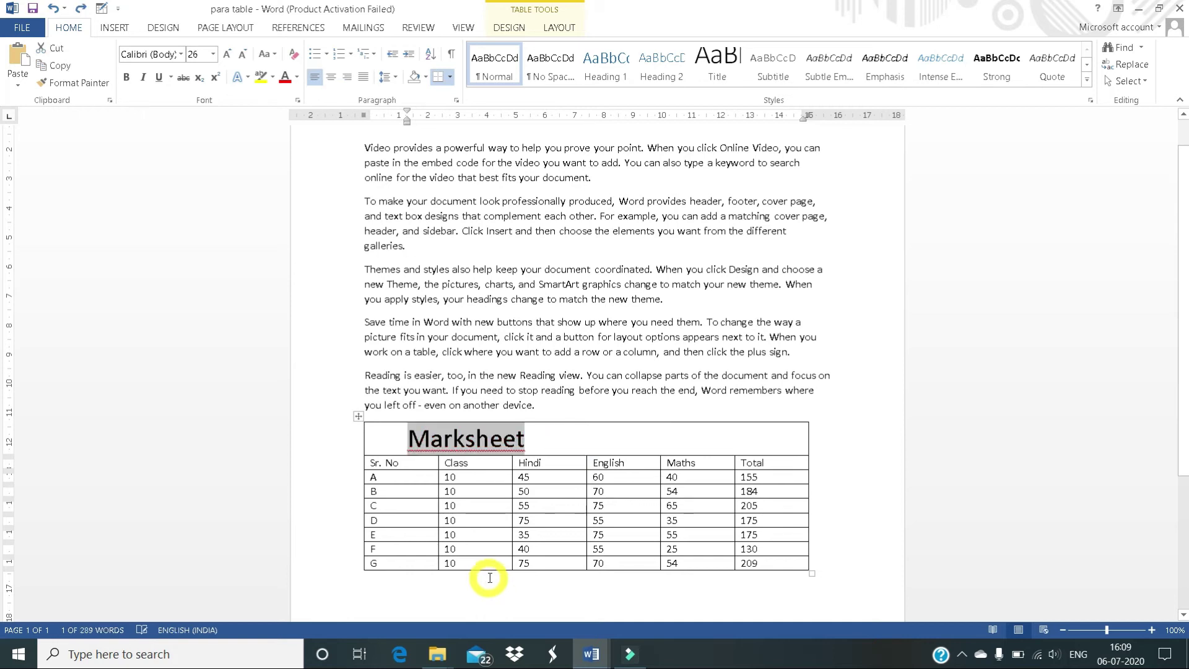
key(ctrl+z)
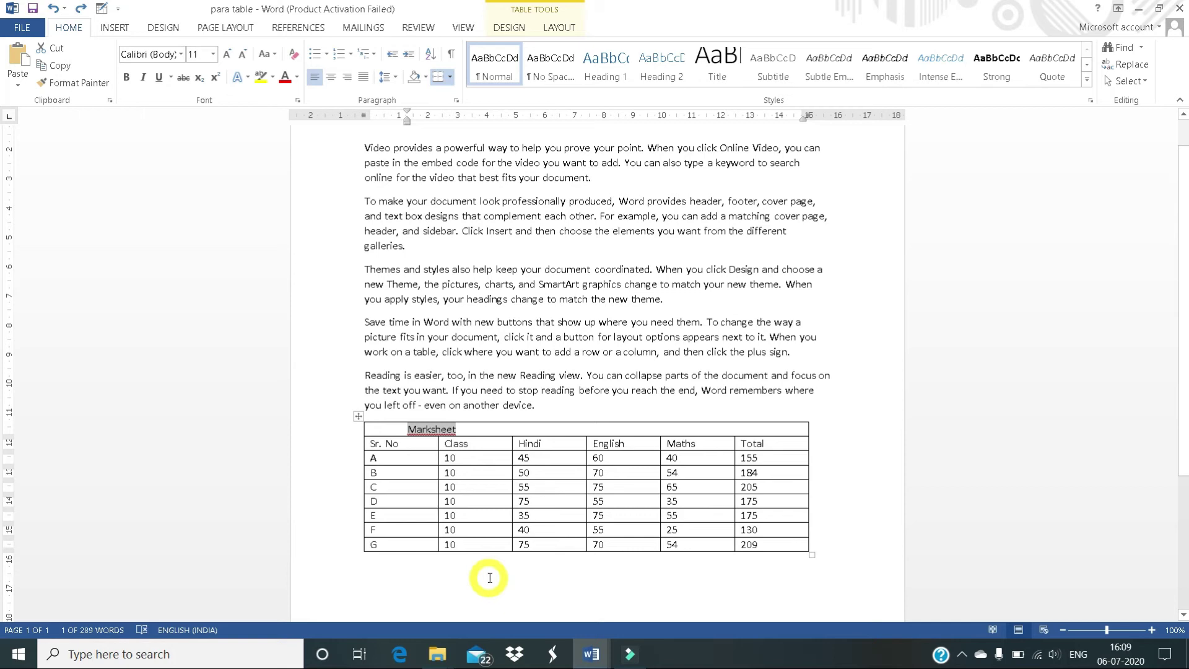
key(ctrl+z)
key(ctrl+z)
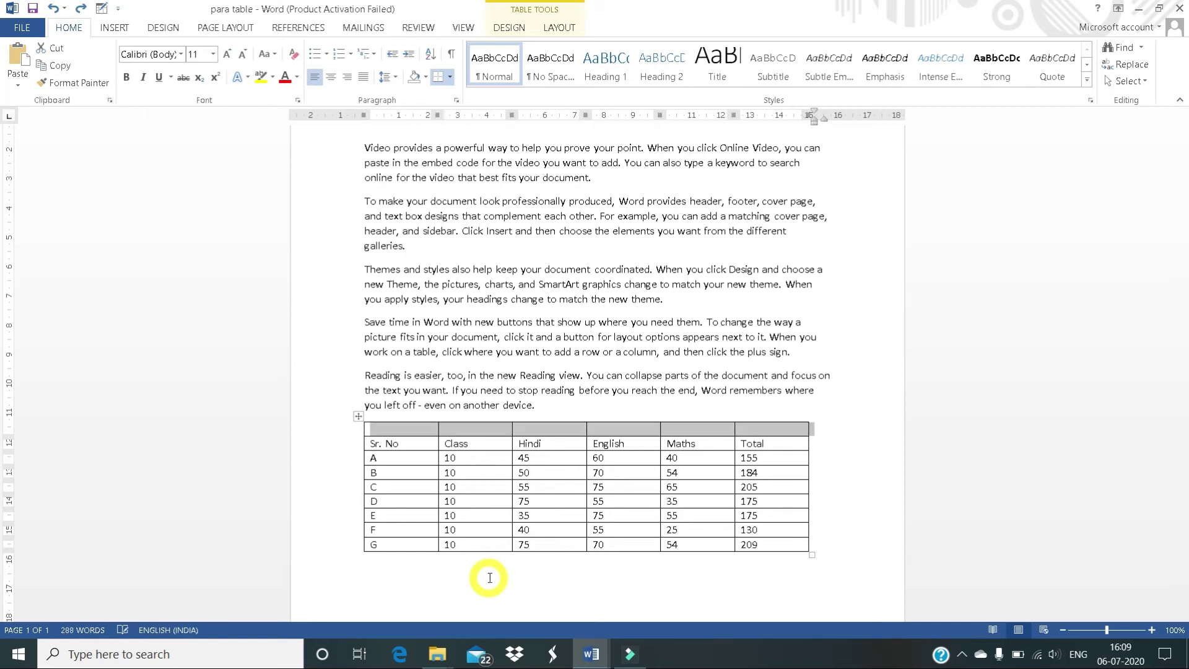
Step: Split the top-left cell into a 6-column, 4-row grid, then undo the split
click(566, 28)
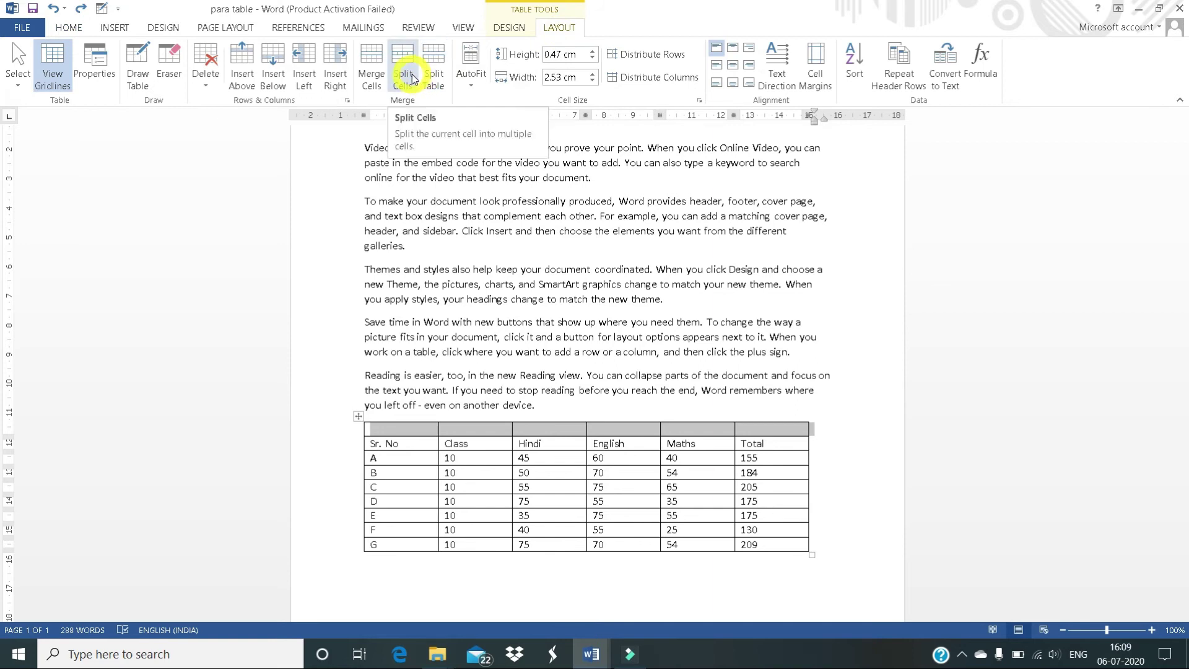
click(376, 430)
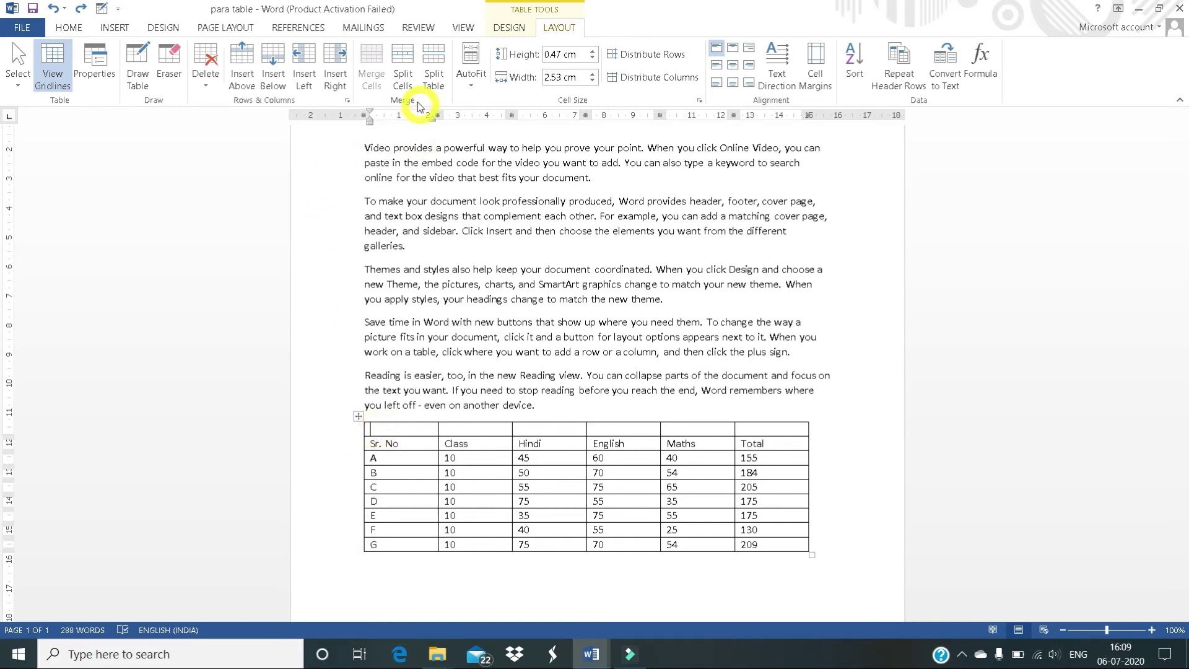
click(404, 62)
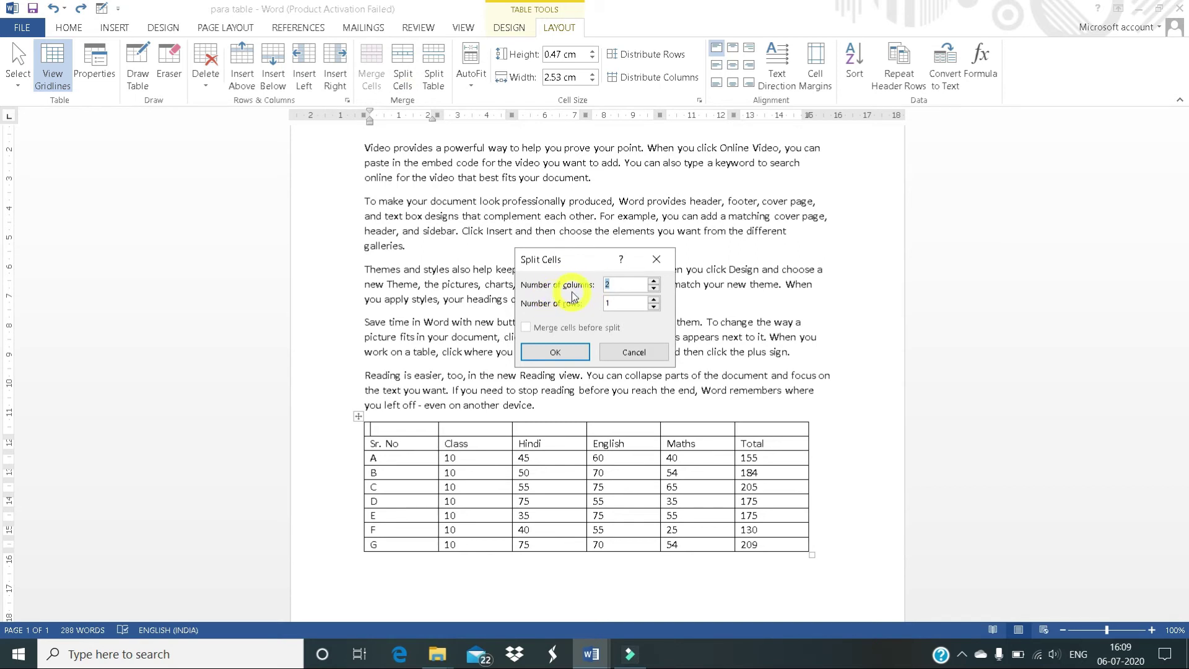
click(653, 280)
click(653, 281)
click(653, 280)
click(653, 281)
click(653, 299)
click(654, 299)
click(653, 299)
click(576, 353)
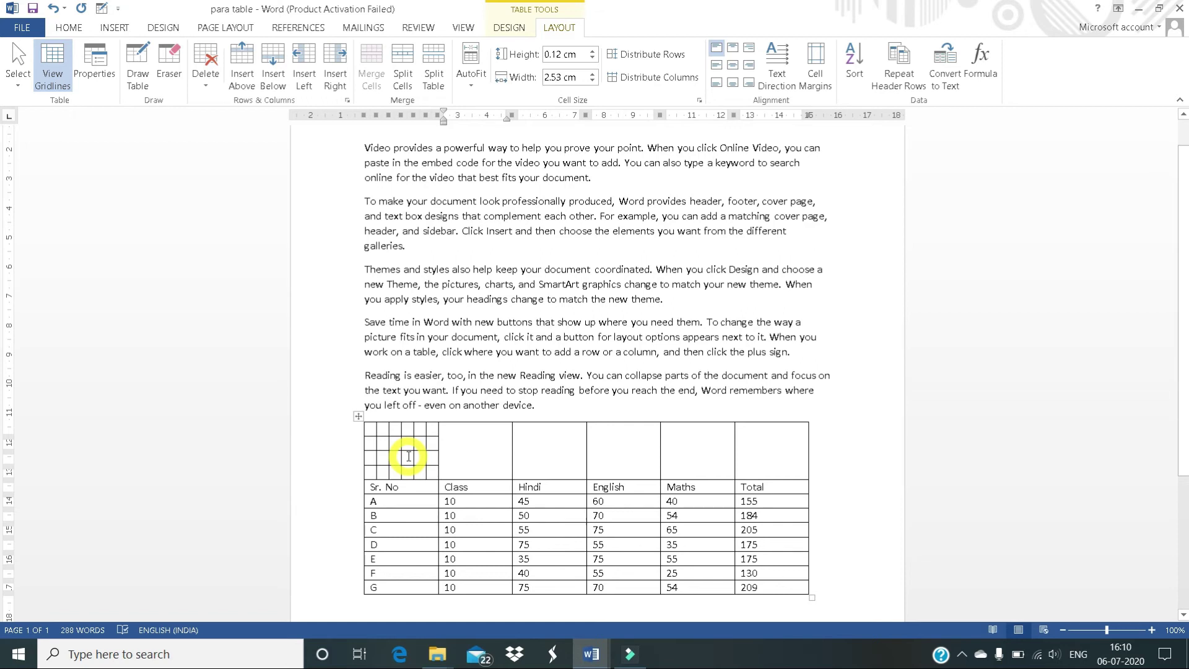
key(ctrl+z)
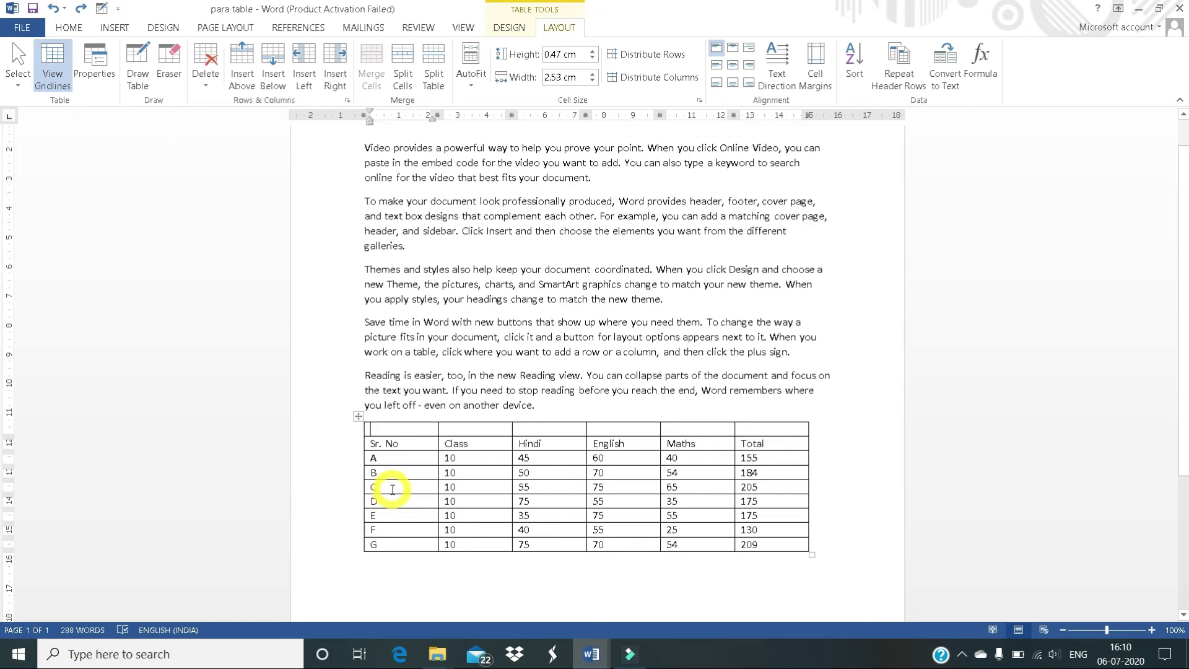
click(392, 489)
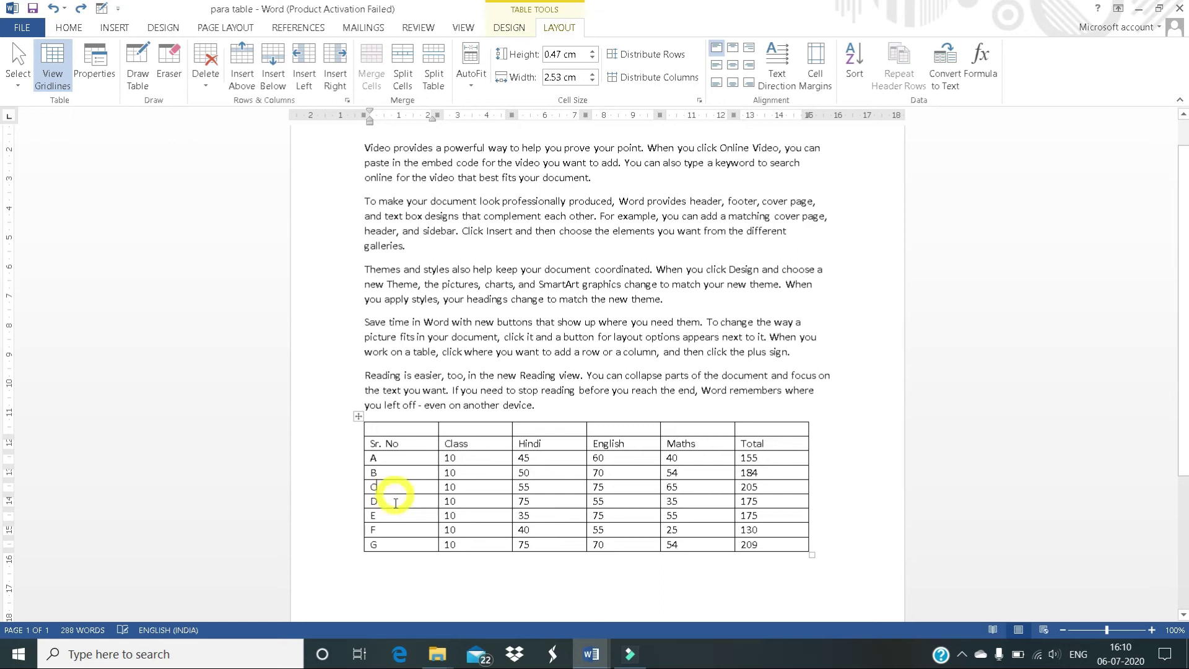
click(394, 498)
click(434, 67)
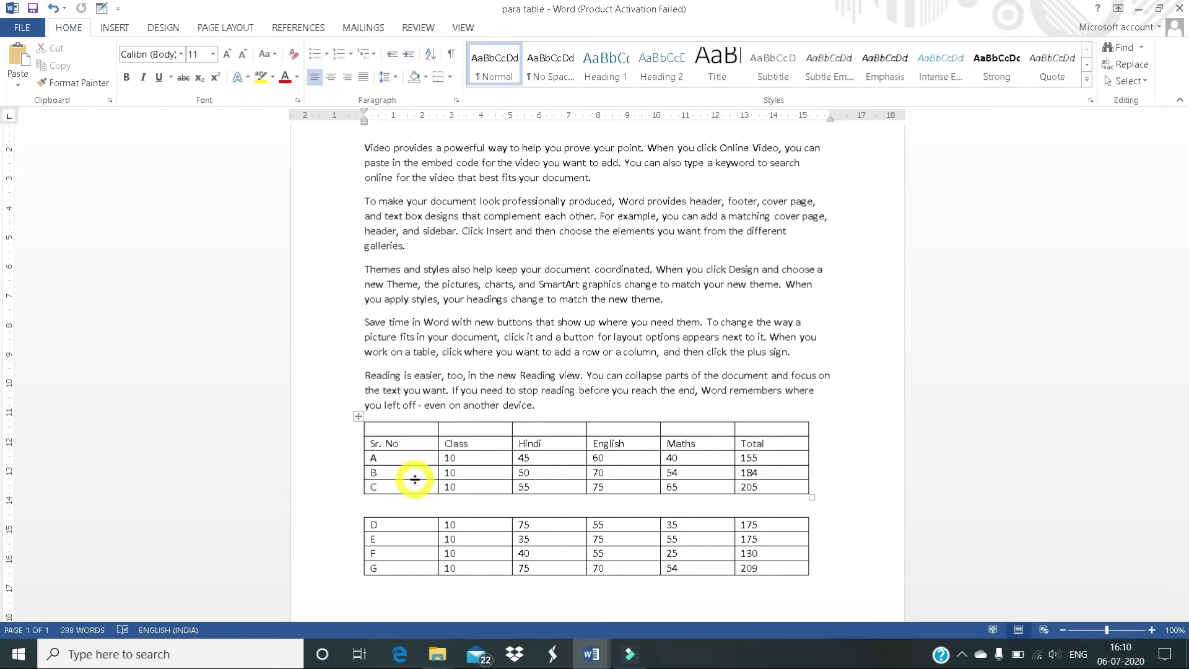
key(ctrl+z)
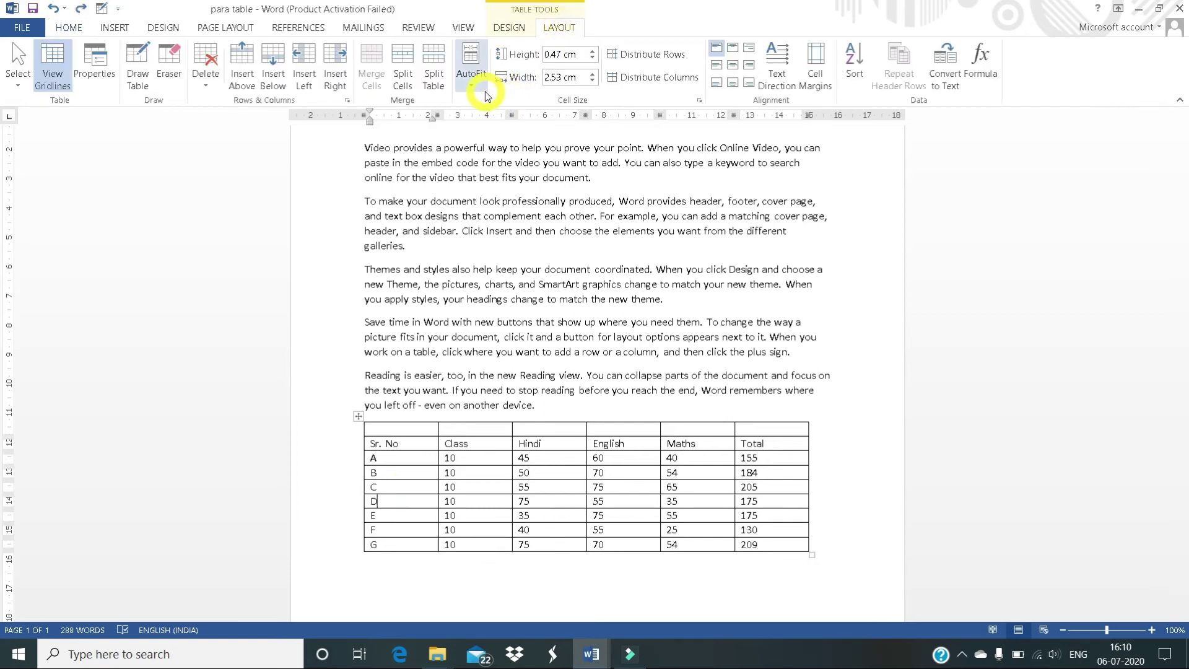
click(472, 85)
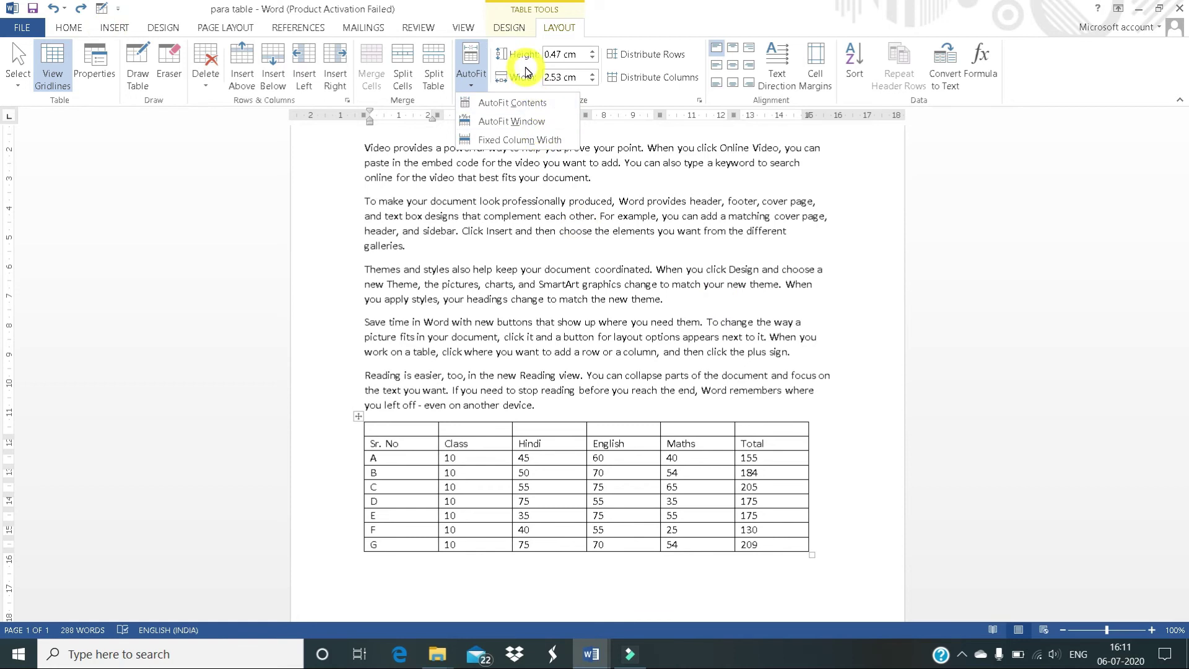
click(414, 433)
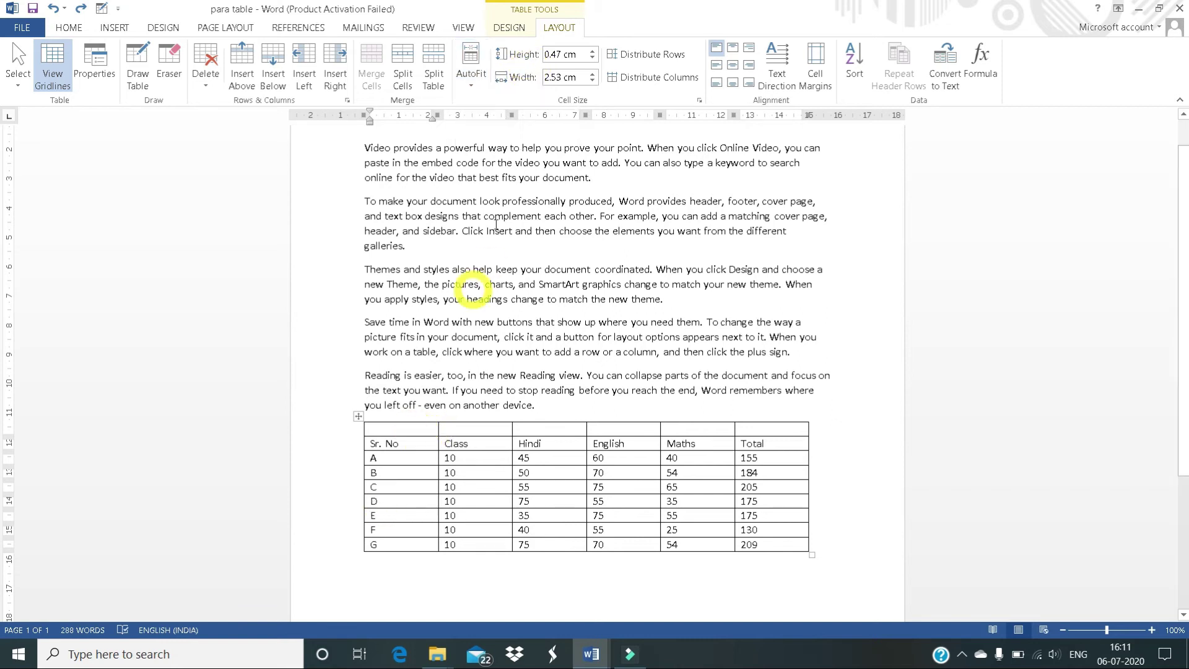
click(593, 51)
click(592, 50)
click(592, 50)
click(593, 51)
click(593, 51)
click(592, 51)
click(592, 51)
click(593, 52)
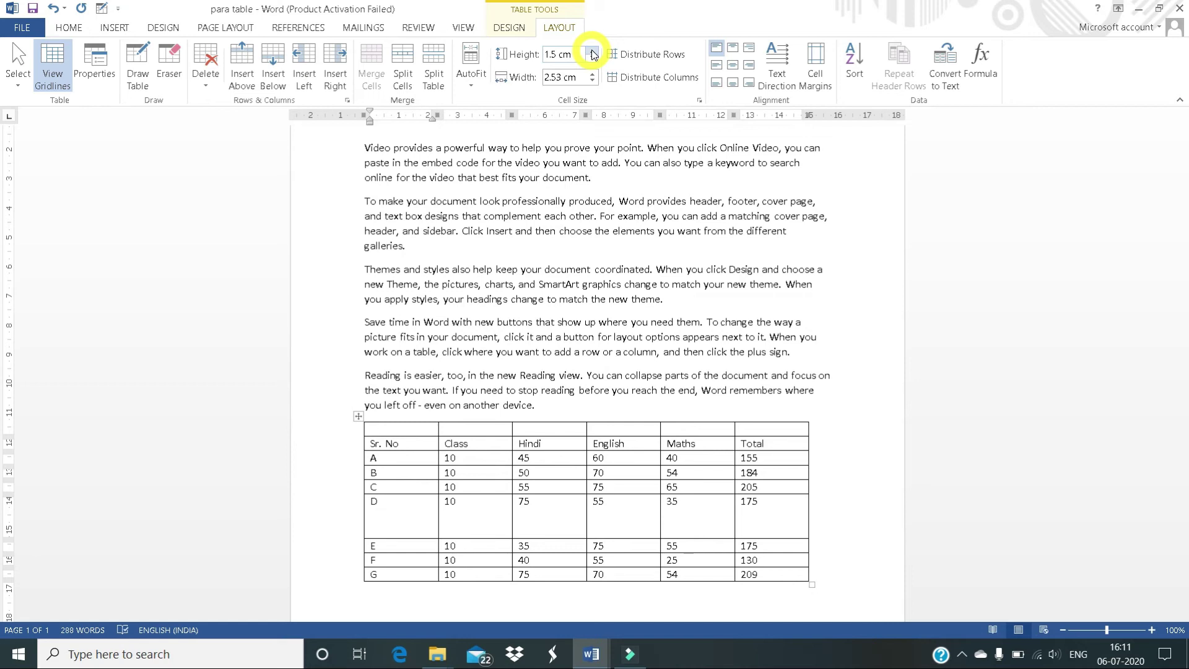
click(593, 57)
click(593, 57)
click(593, 57)
click(593, 56)
click(593, 57)
click(593, 57)
click(593, 57)
click(593, 57)
click(593, 57)
click(593, 57)
click(593, 57)
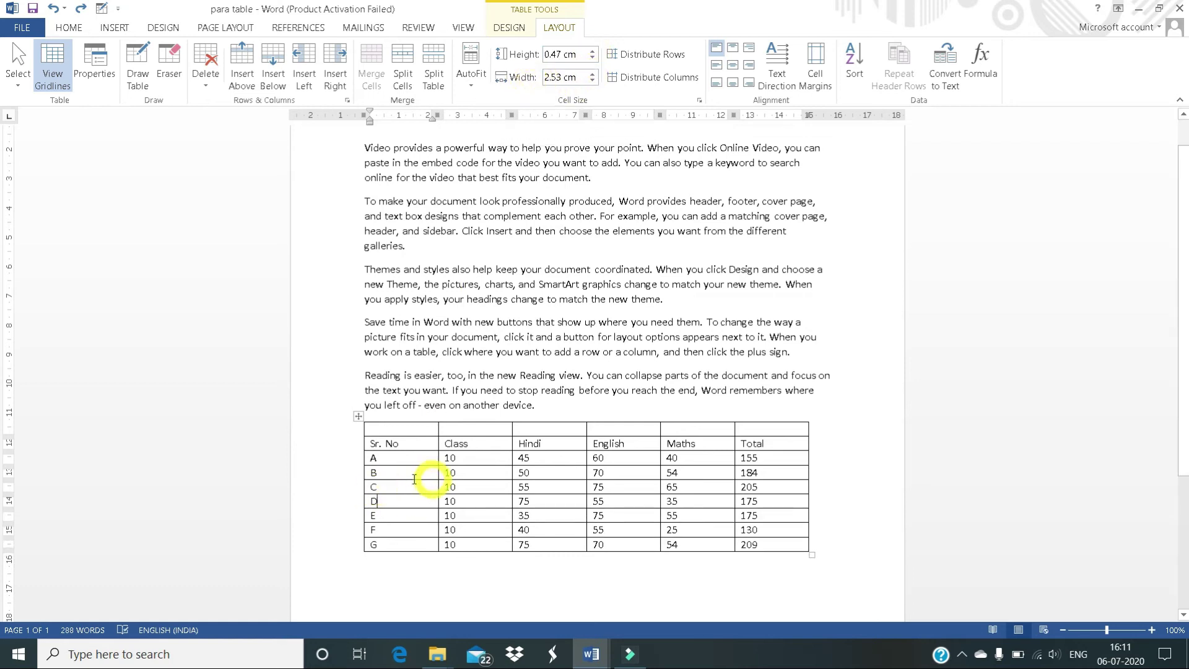
click(593, 74)
click(593, 75)
click(593, 74)
click(593, 75)
click(594, 74)
click(593, 74)
click(593, 79)
click(593, 79)
click(593, 79)
click(594, 79)
click(593, 79)
click(594, 79)
click(593, 74)
click(593, 74)
click(593, 74)
click(594, 75)
click(593, 75)
click(594, 74)
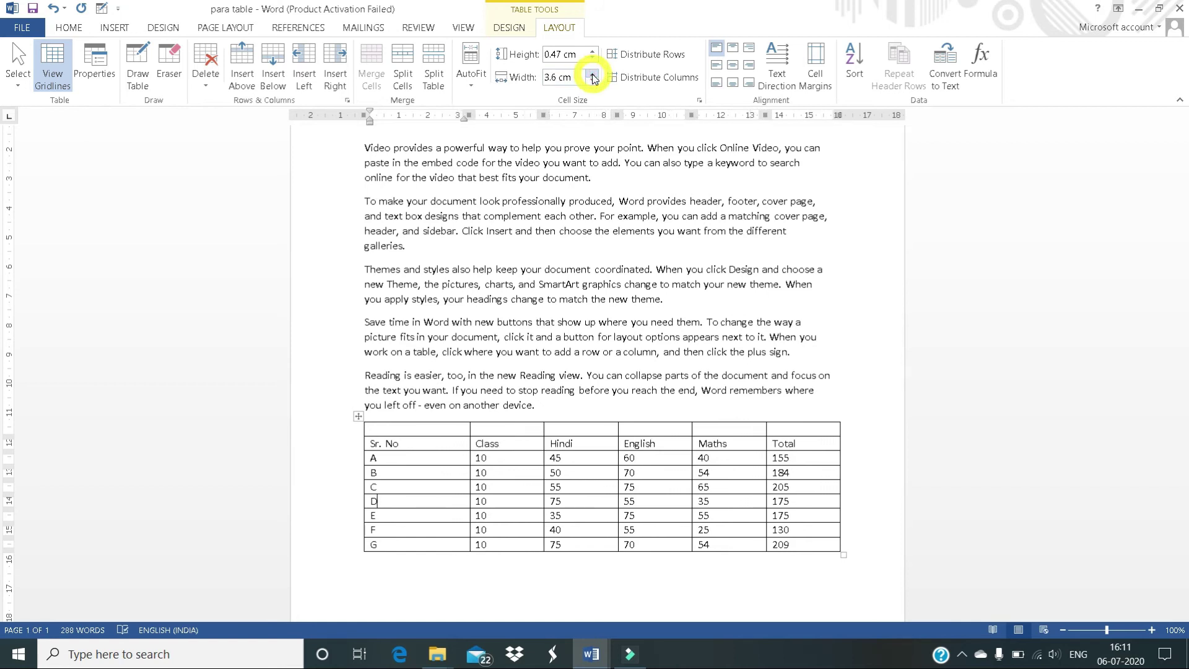
click(593, 74)
click(593, 74)
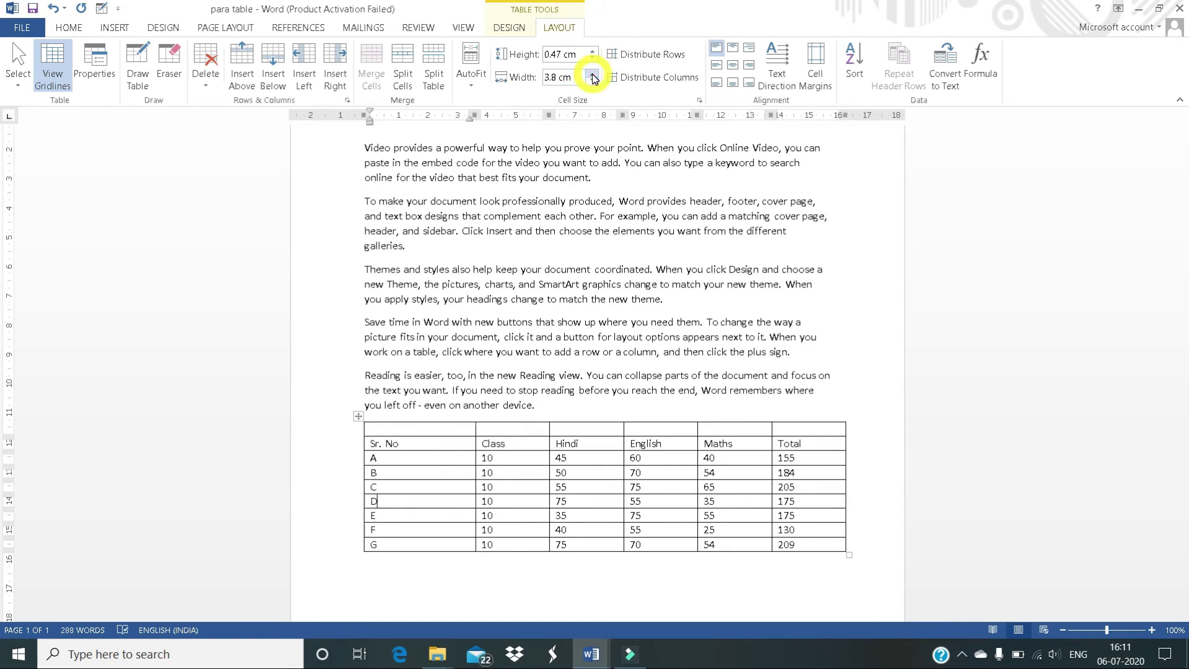
click(594, 81)
click(593, 80)
click(593, 80)
click(593, 81)
click(593, 81)
click(593, 81)
click(593, 81)
click(592, 81)
click(593, 81)
click(592, 81)
click(593, 81)
click(593, 81)
click(593, 81)
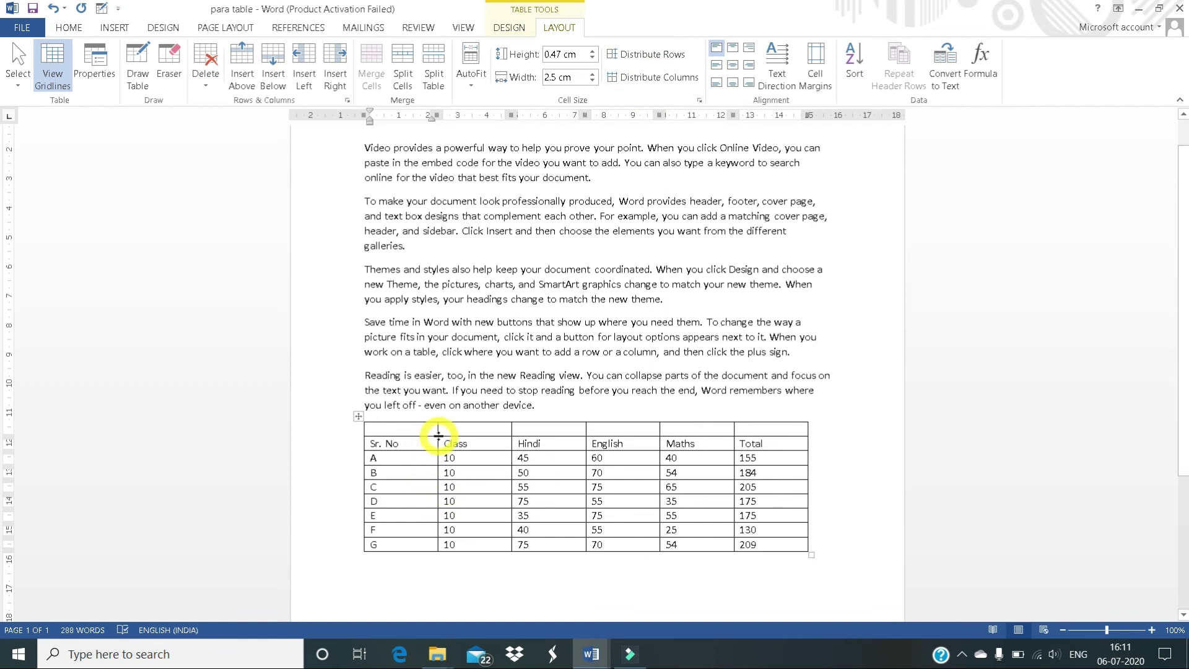
Step: Drag the top, C and D rows taller, then distribute all rows evenly at 0.81 cm
drag(438, 435, 437, 464)
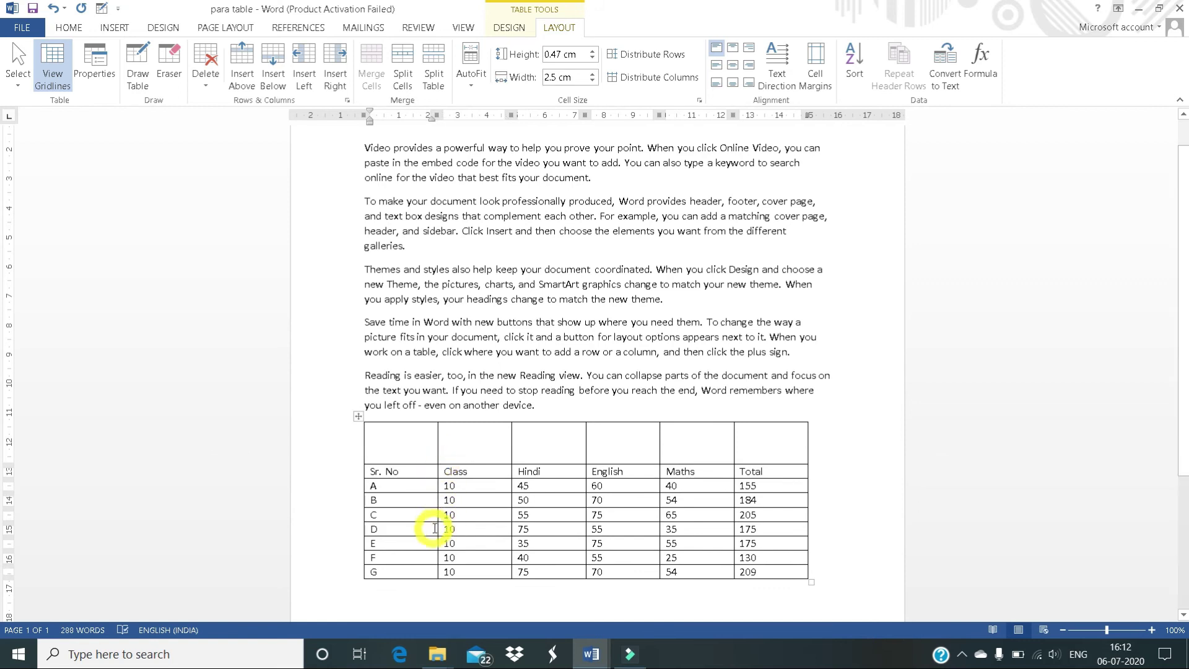
drag(435, 536, 435, 573)
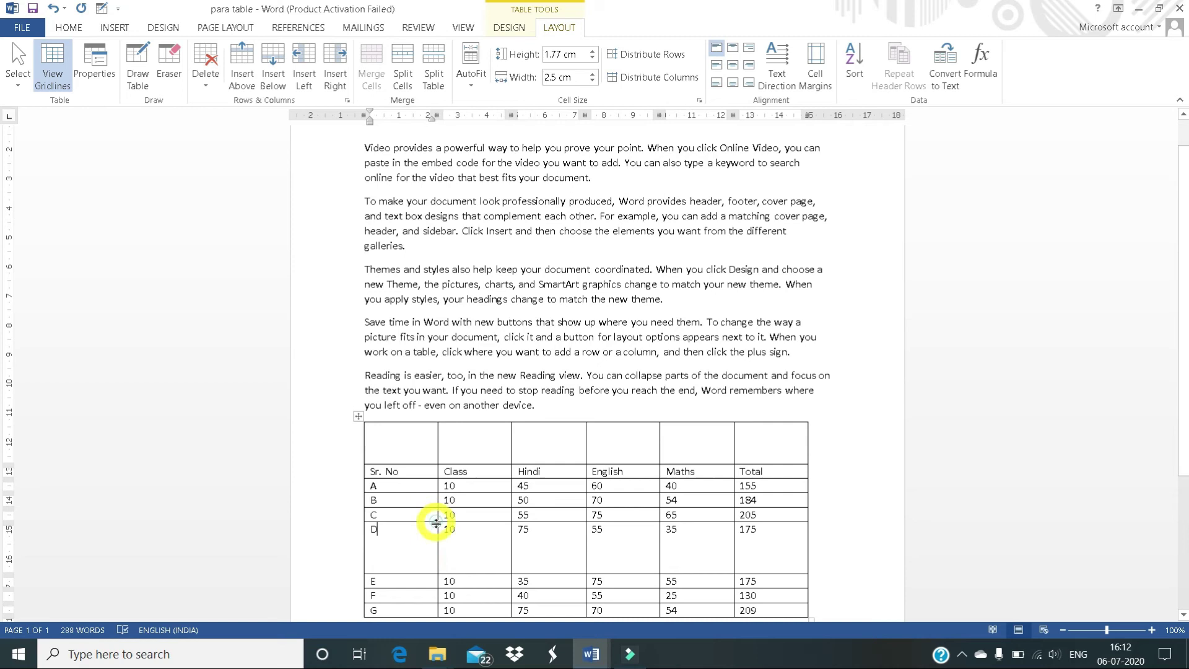
drag(436, 522, 436, 544)
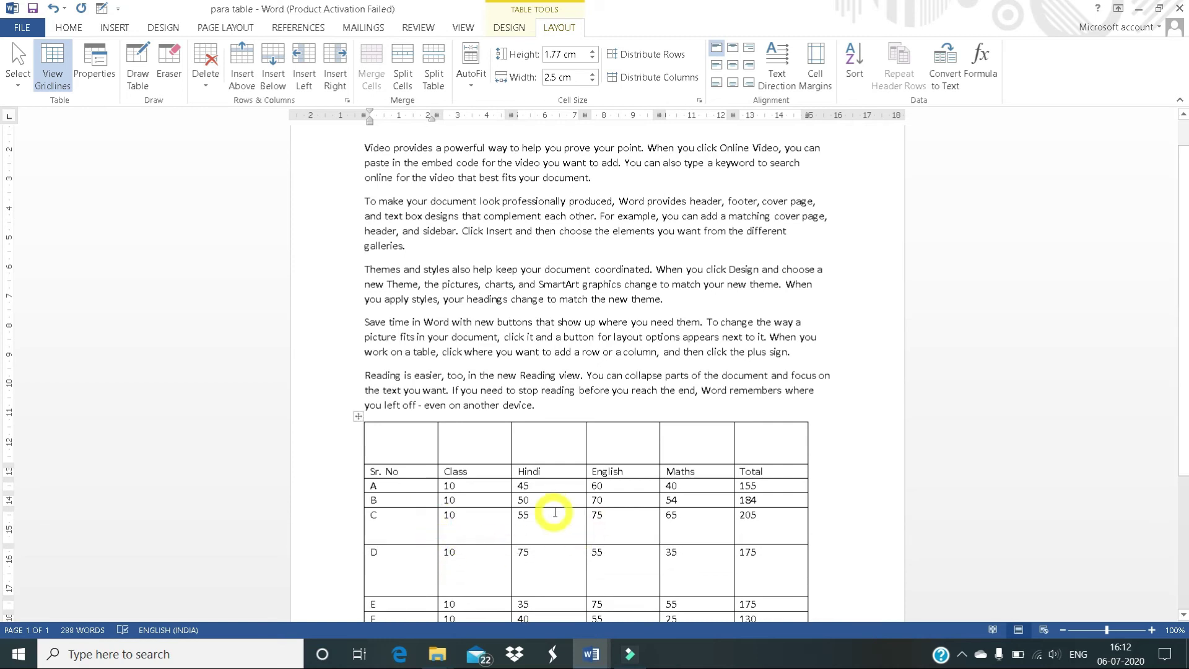
scroll(555, 512, down, 2)
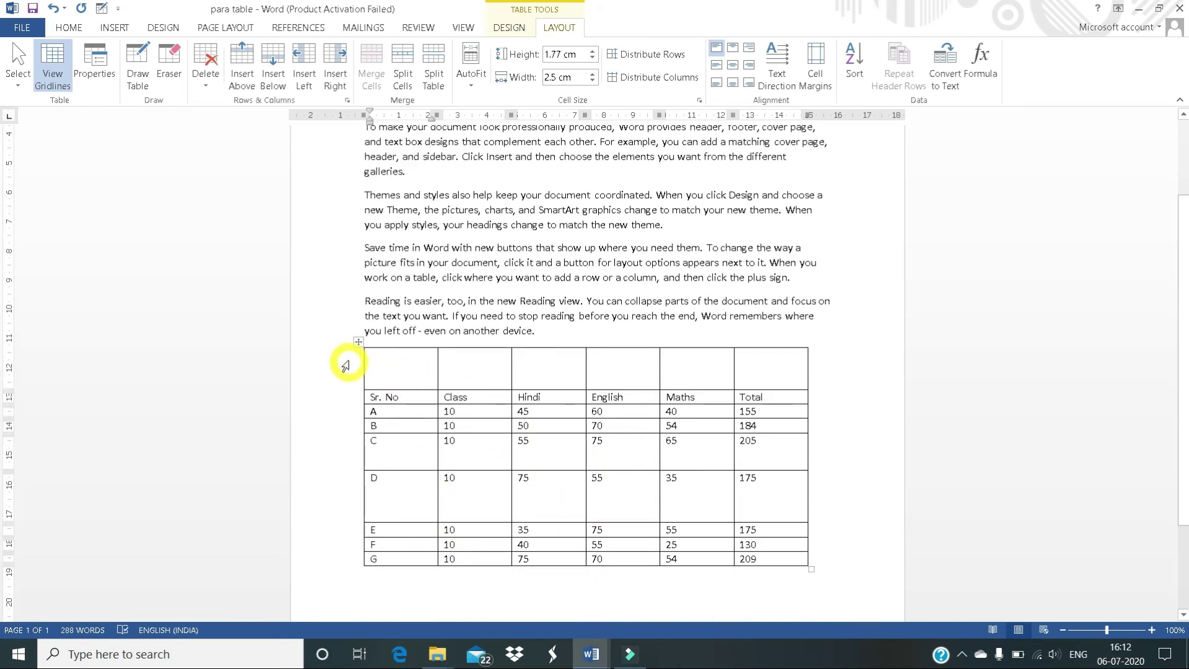
click(358, 341)
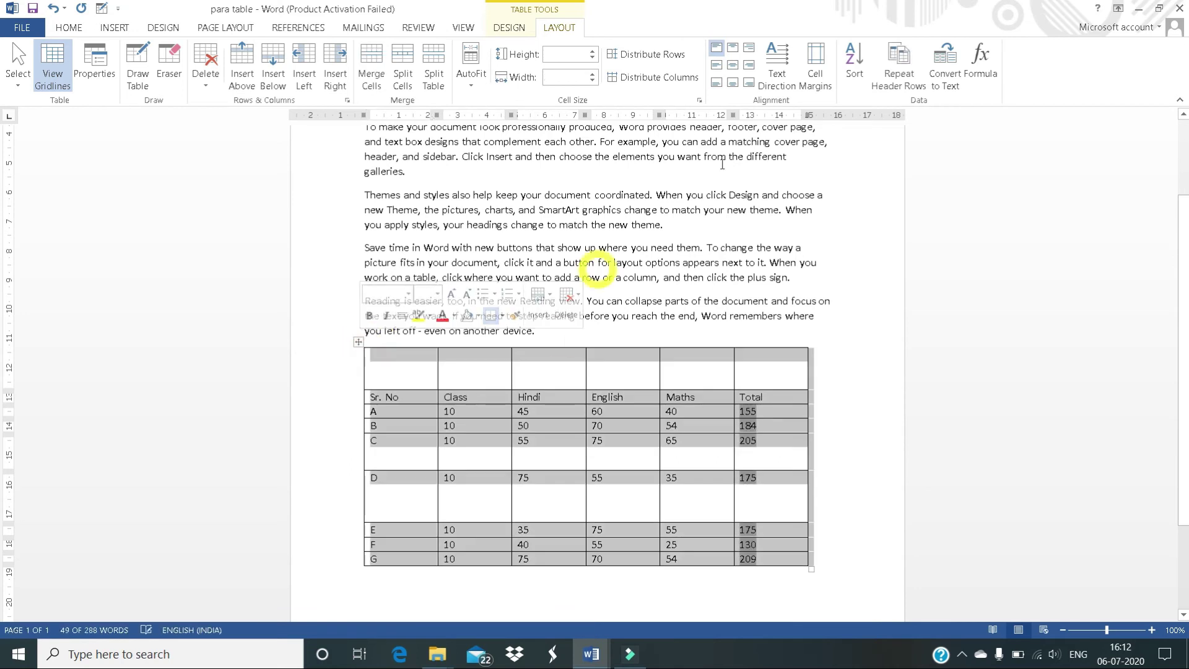
click(652, 55)
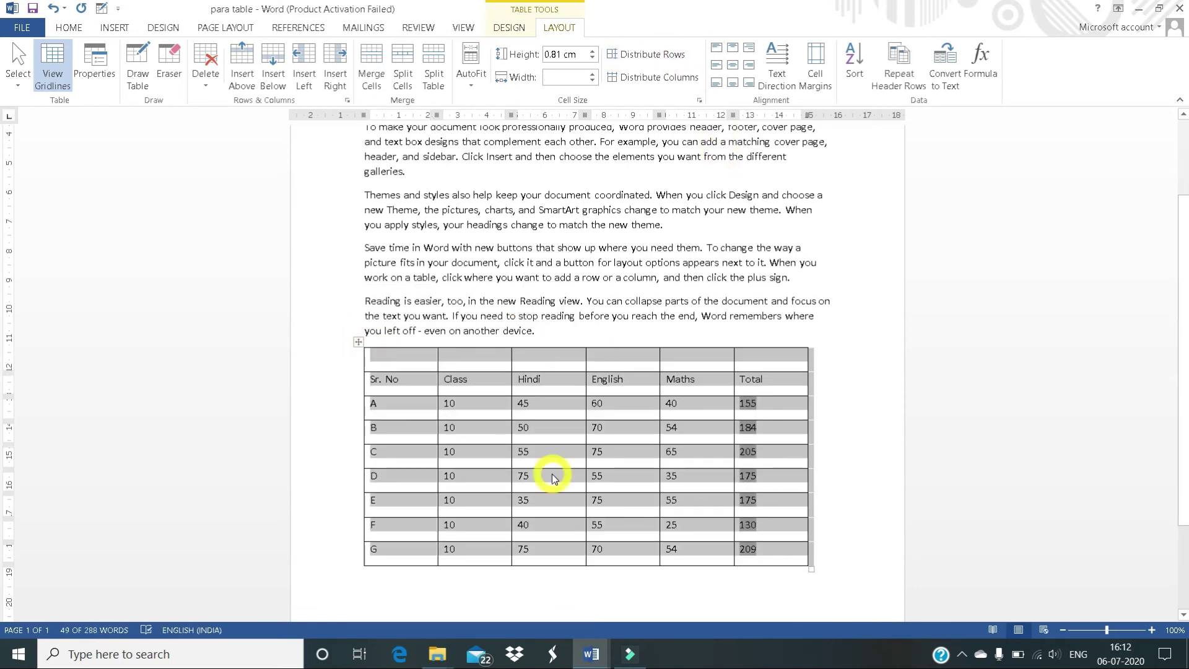
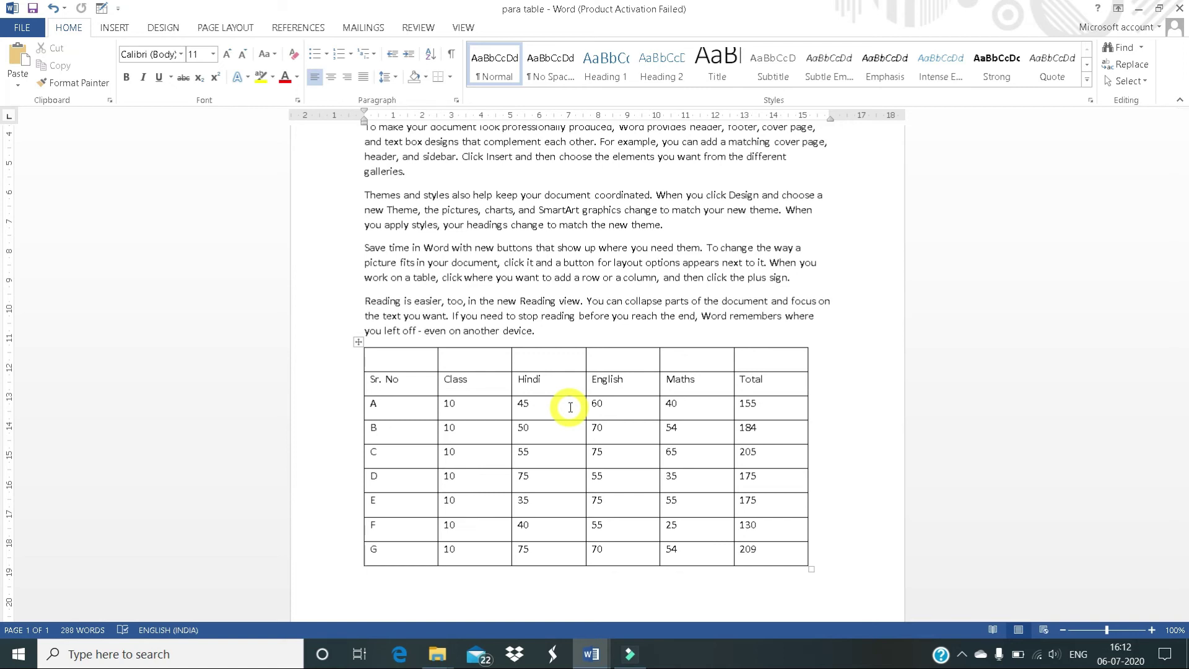
Step: Undo to restore compact rows, then widen Sr. No over Class and English over Maths
key(ctrl+z)
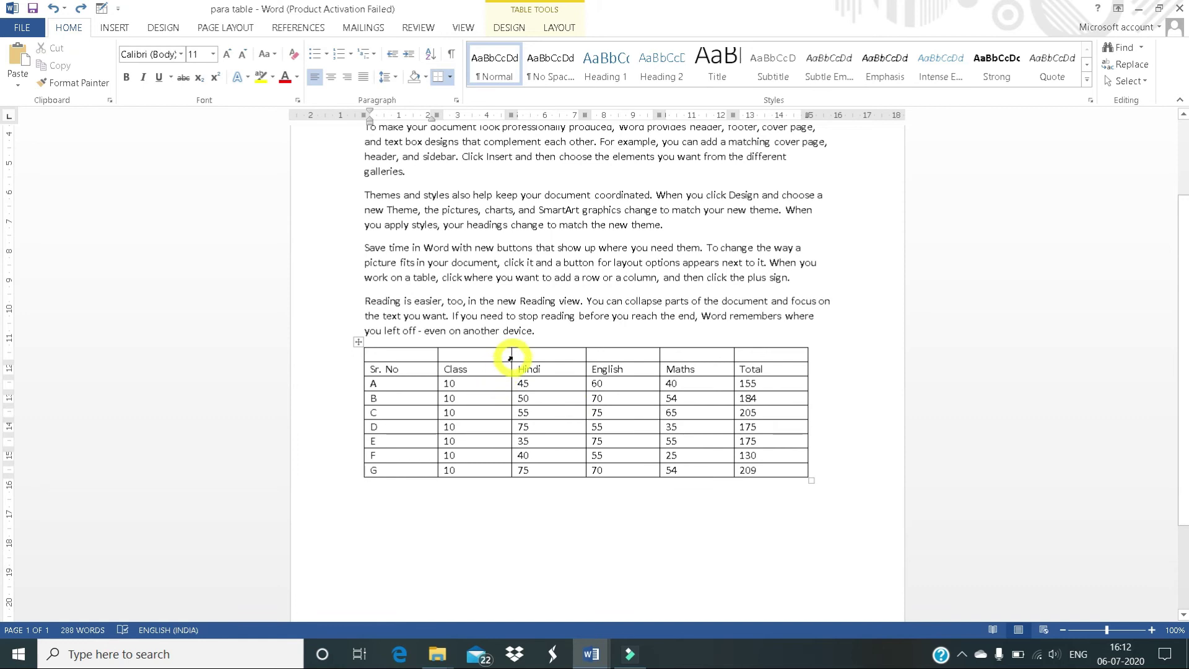
mouse_move(512, 346)
drag(438, 365, 517, 385)
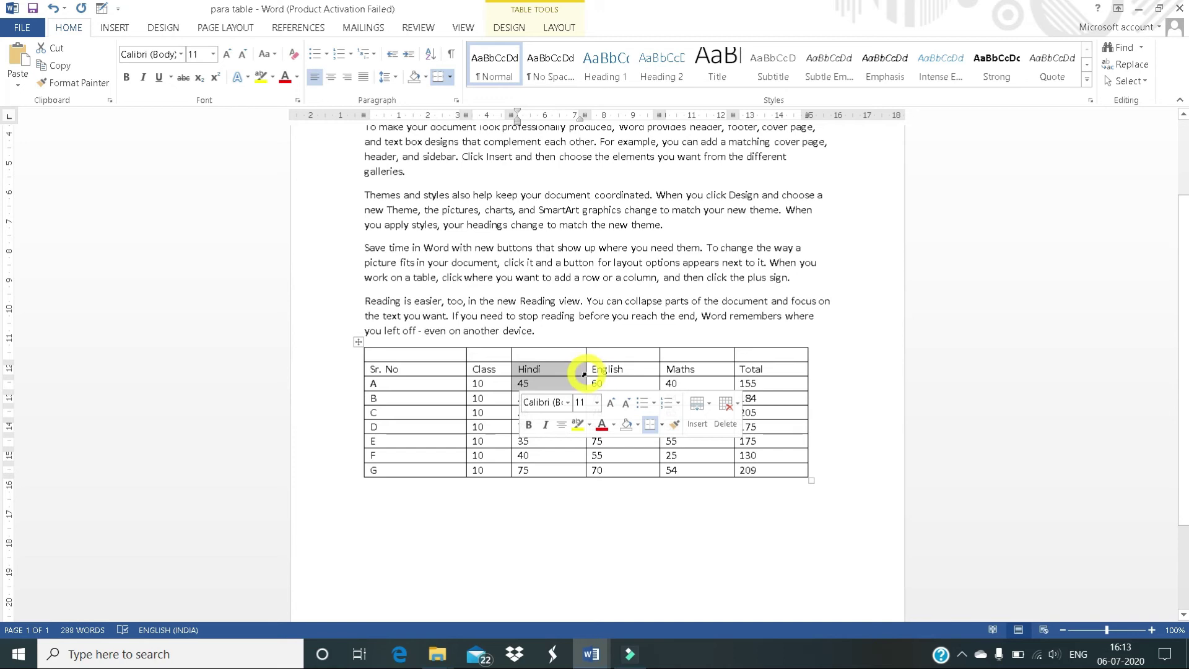
drag(583, 372, 600, 372)
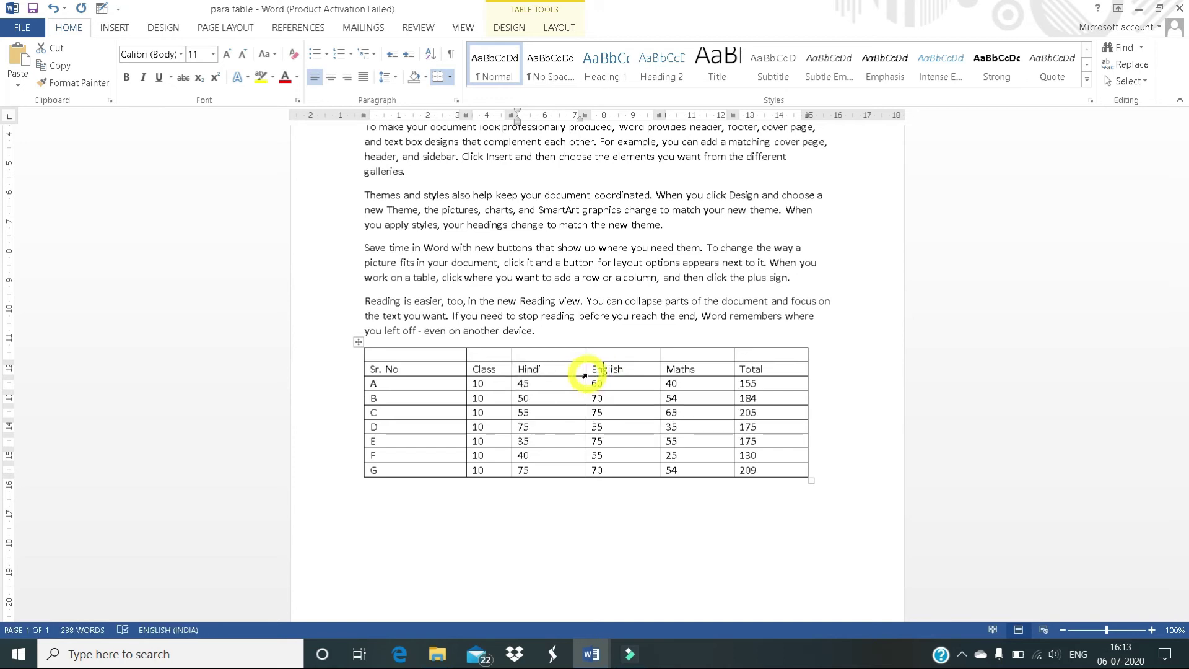
click(442, 395)
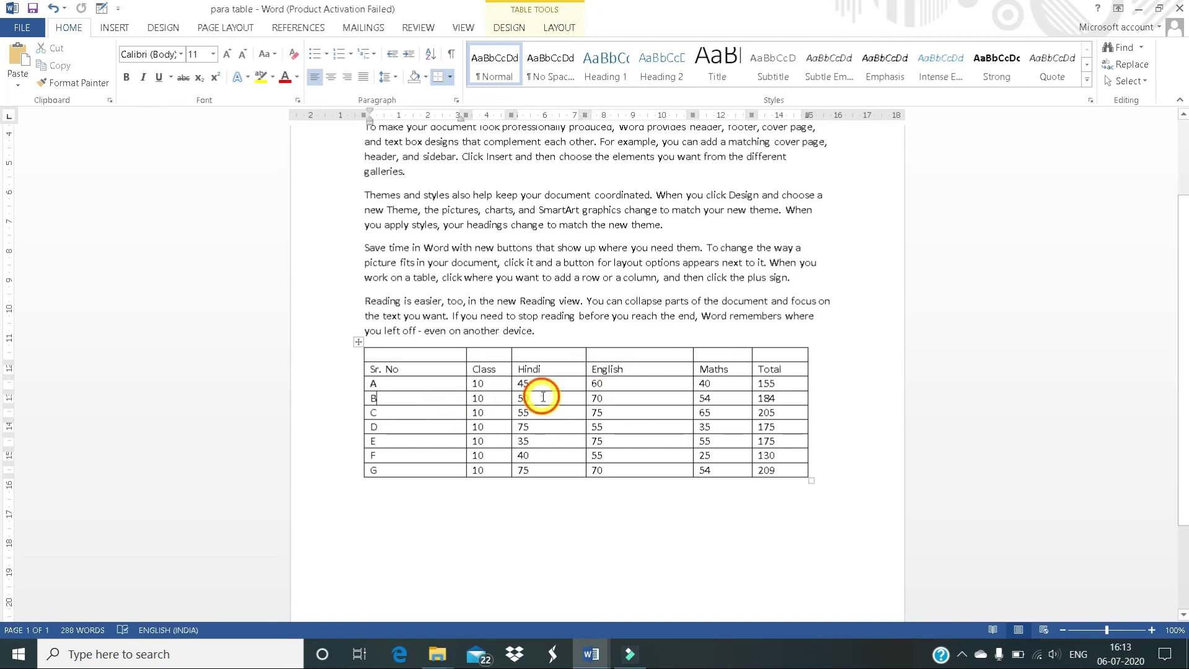
click(640, 396)
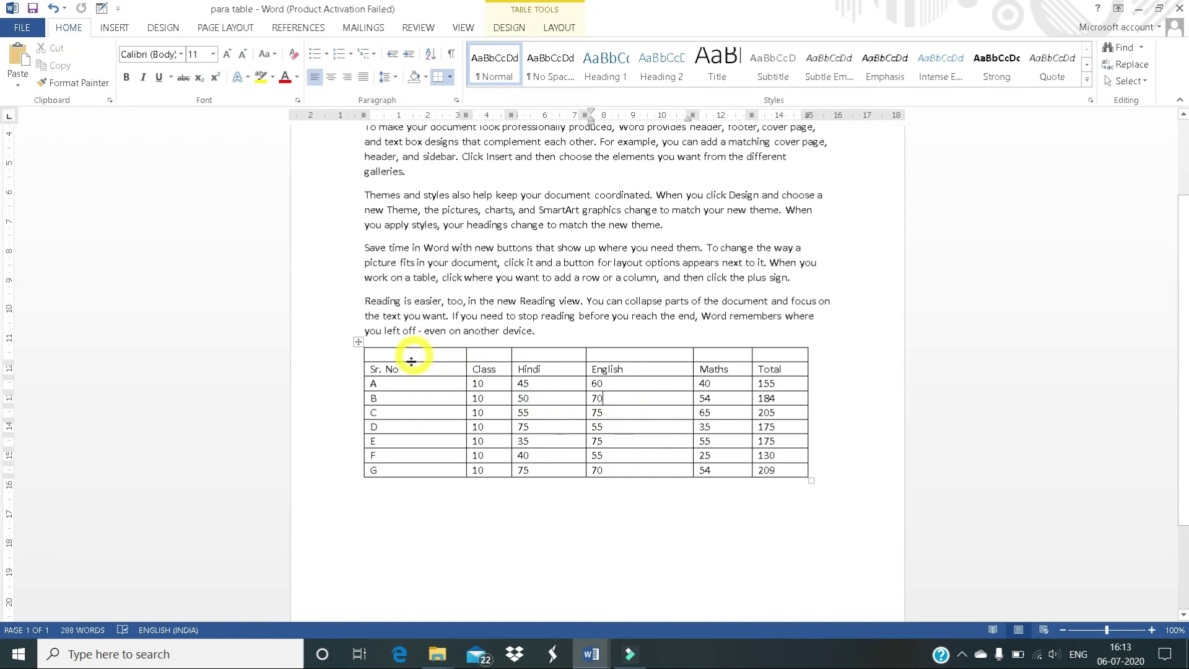
Step: Give all six marks table columns equal widths with Distribute Columns
click(358, 342)
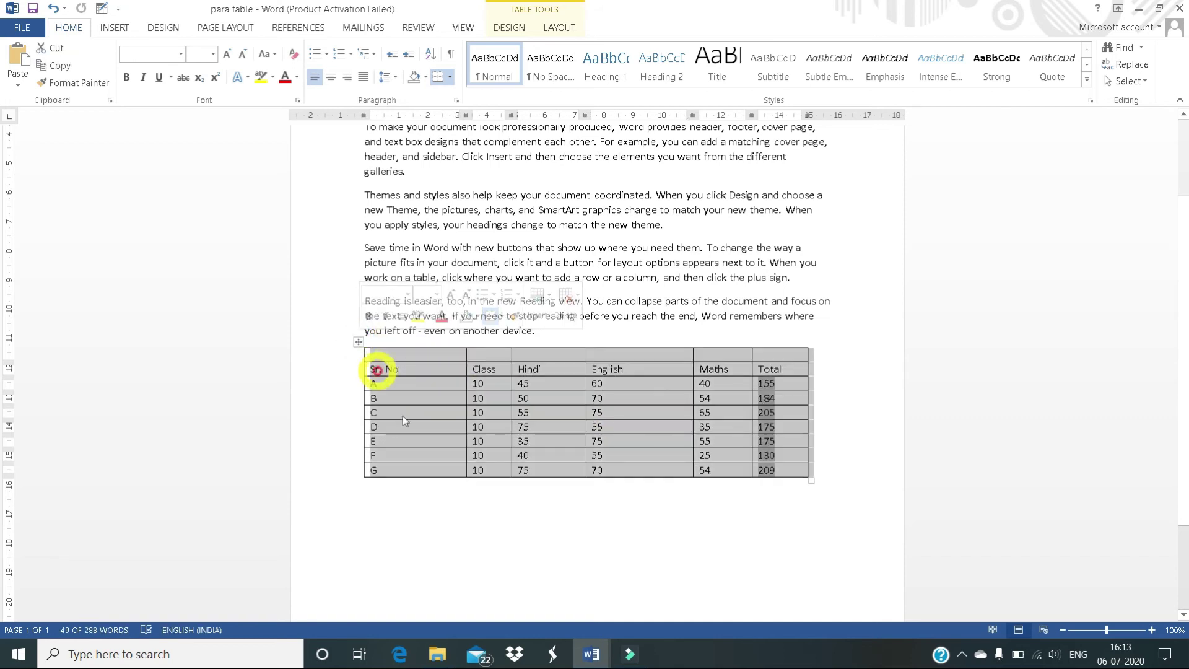
click(559, 27)
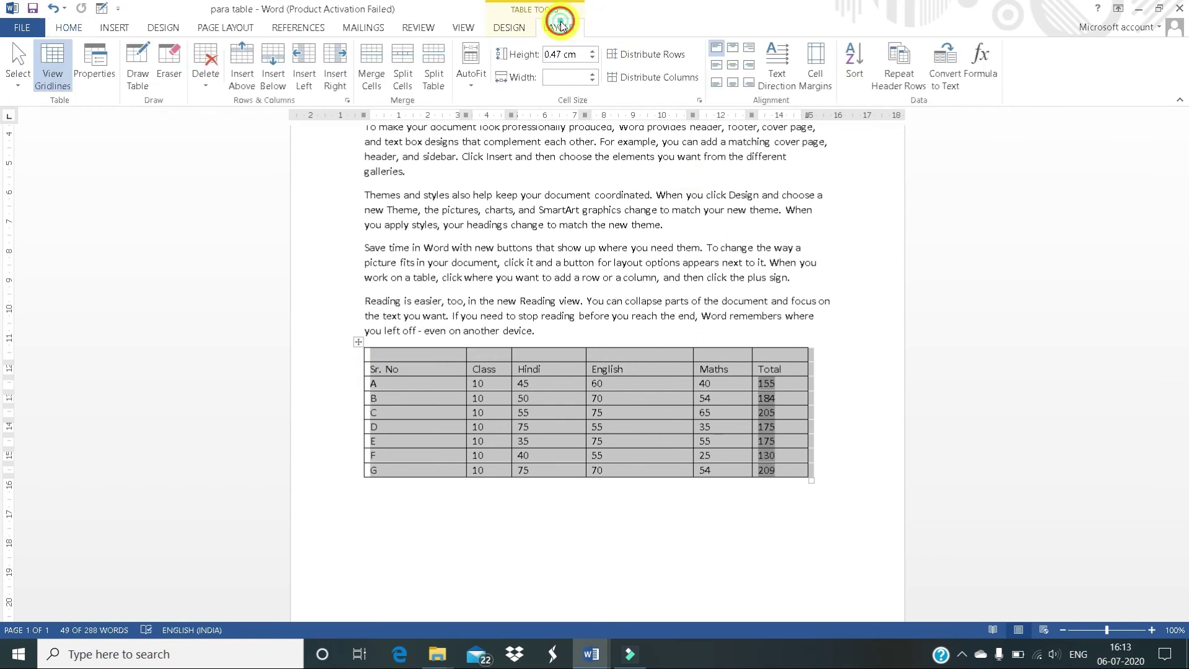
click(631, 79)
click(506, 544)
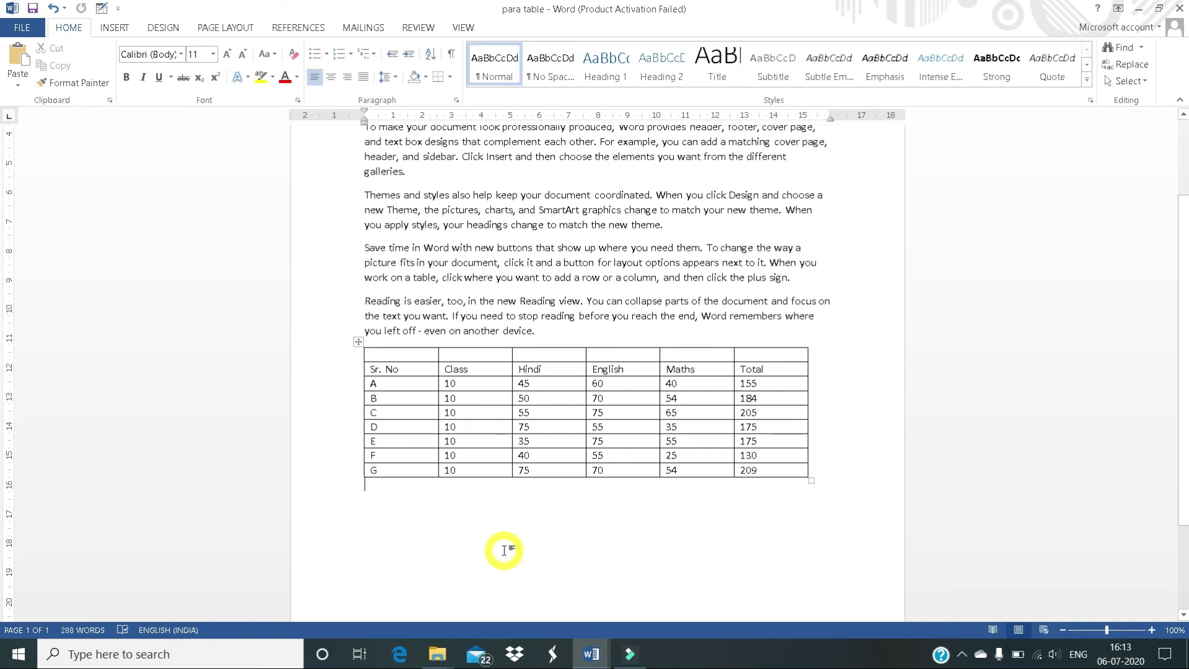
click(389, 361)
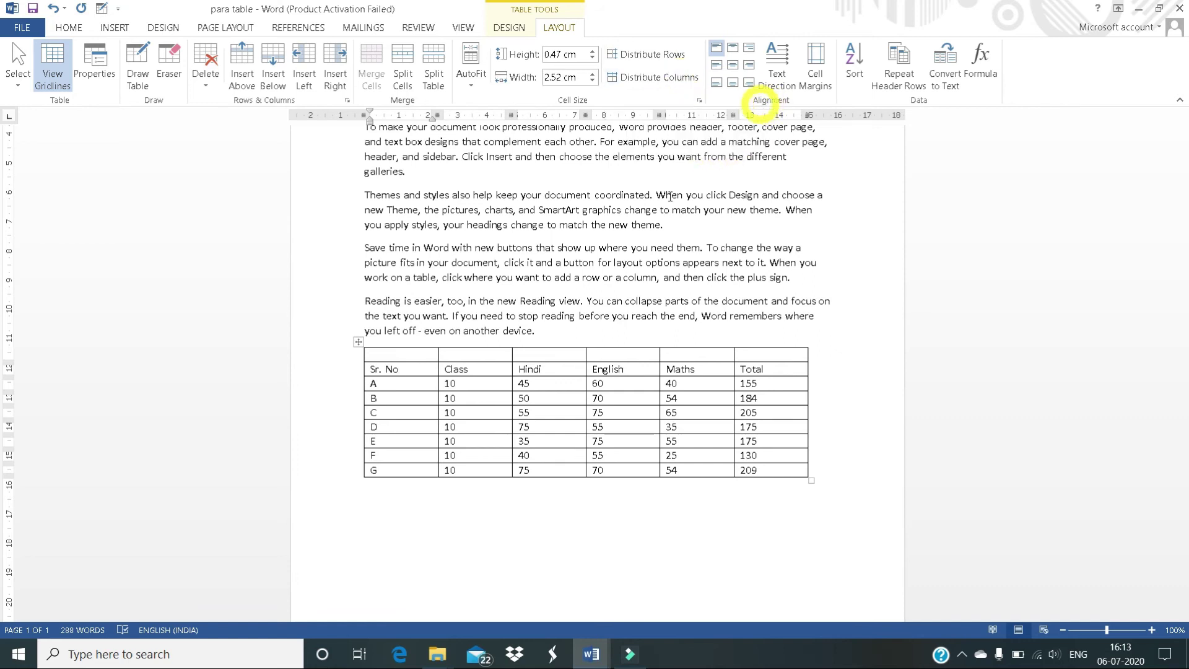
Step: Undo and redo in the top-left cell to restore the wider columns and tall top row
click(389, 356)
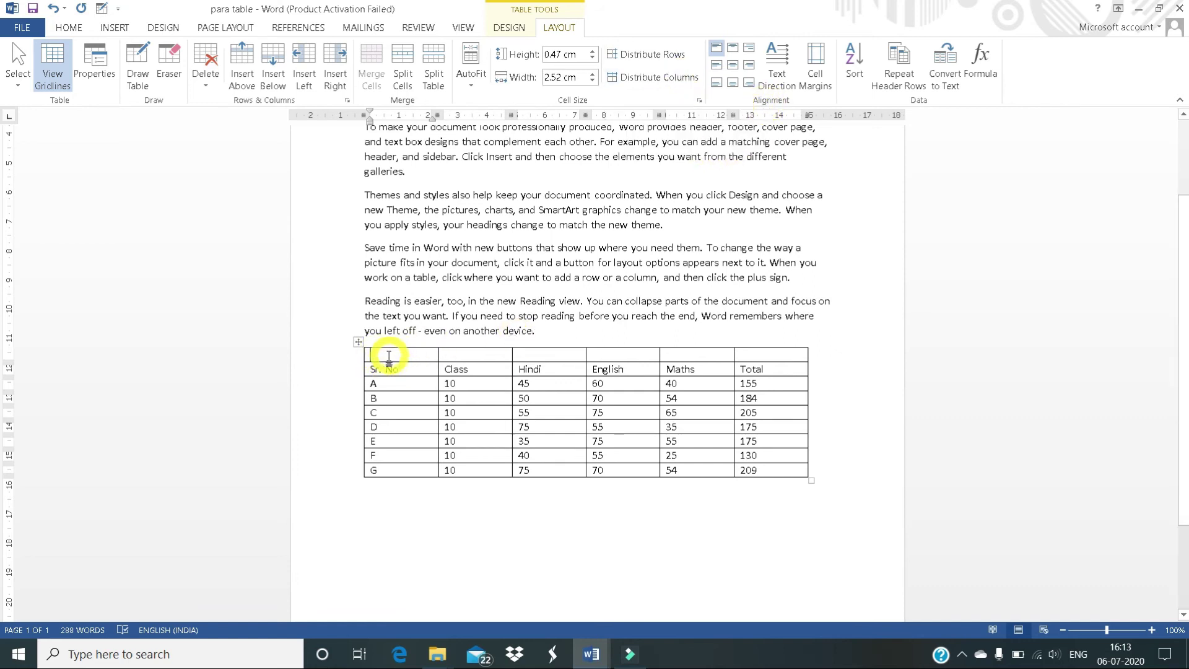
key(ctrl+z)
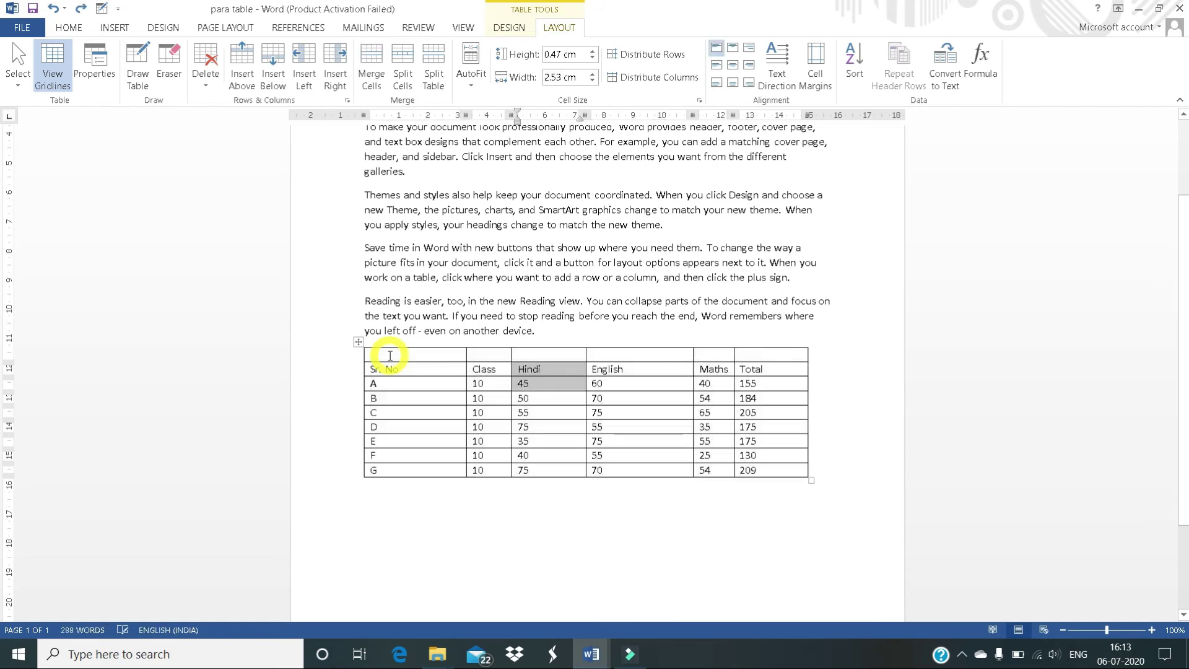
key(ctrl+y)
key(ctrl+y)
key(ctrl+y)
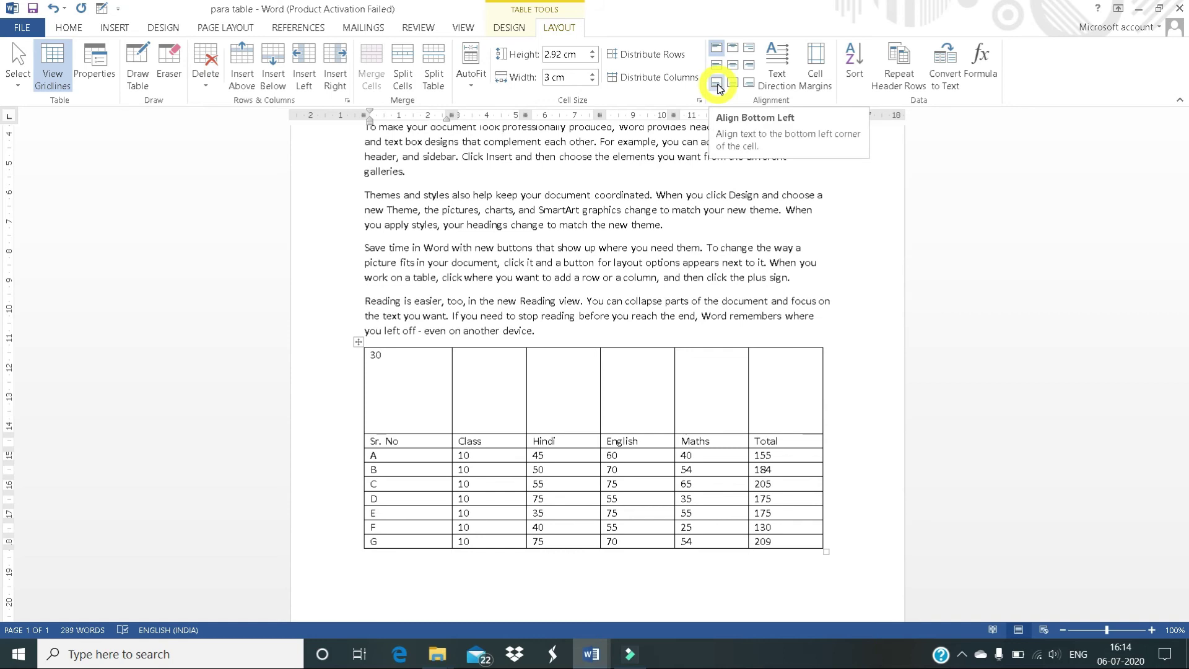
Step: Try the cell alignment options on the 30, finishing with Align Bottom Right
click(734, 49)
click(749, 48)
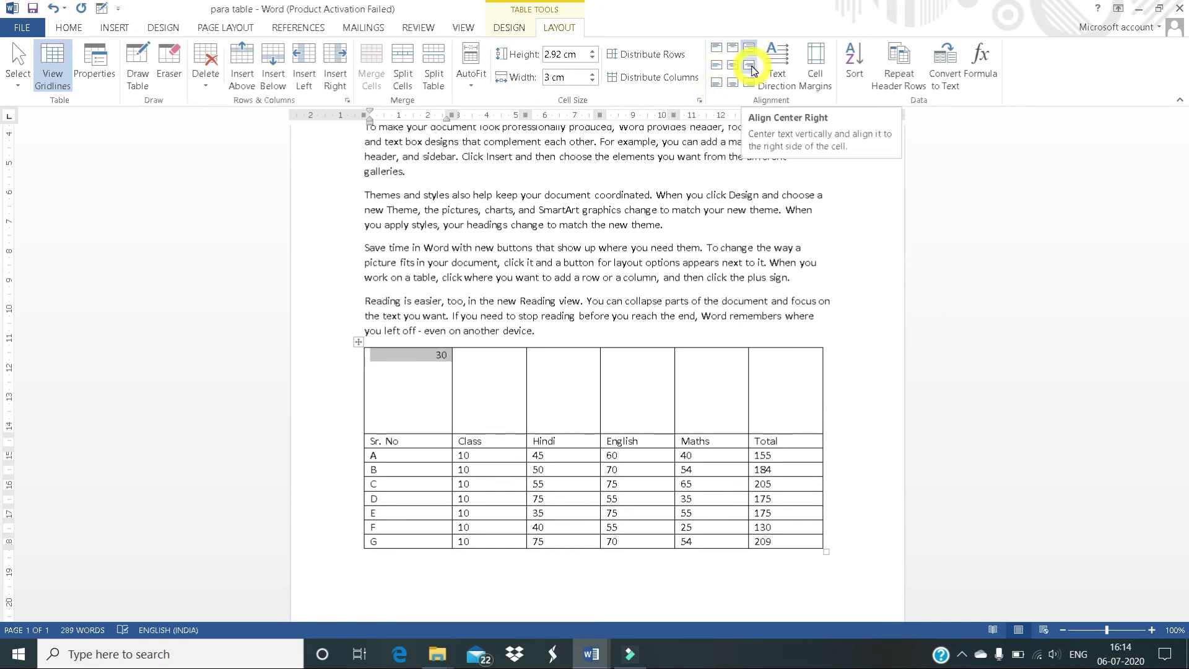
click(750, 65)
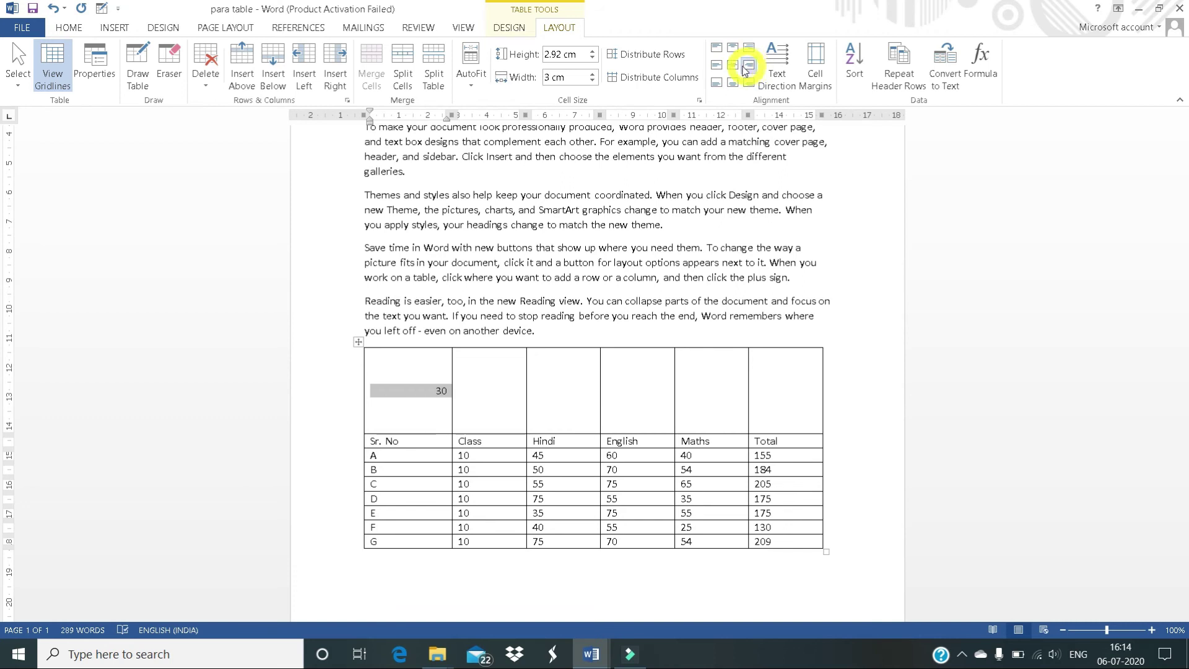
click(733, 64)
click(717, 65)
click(716, 82)
click(732, 82)
click(749, 82)
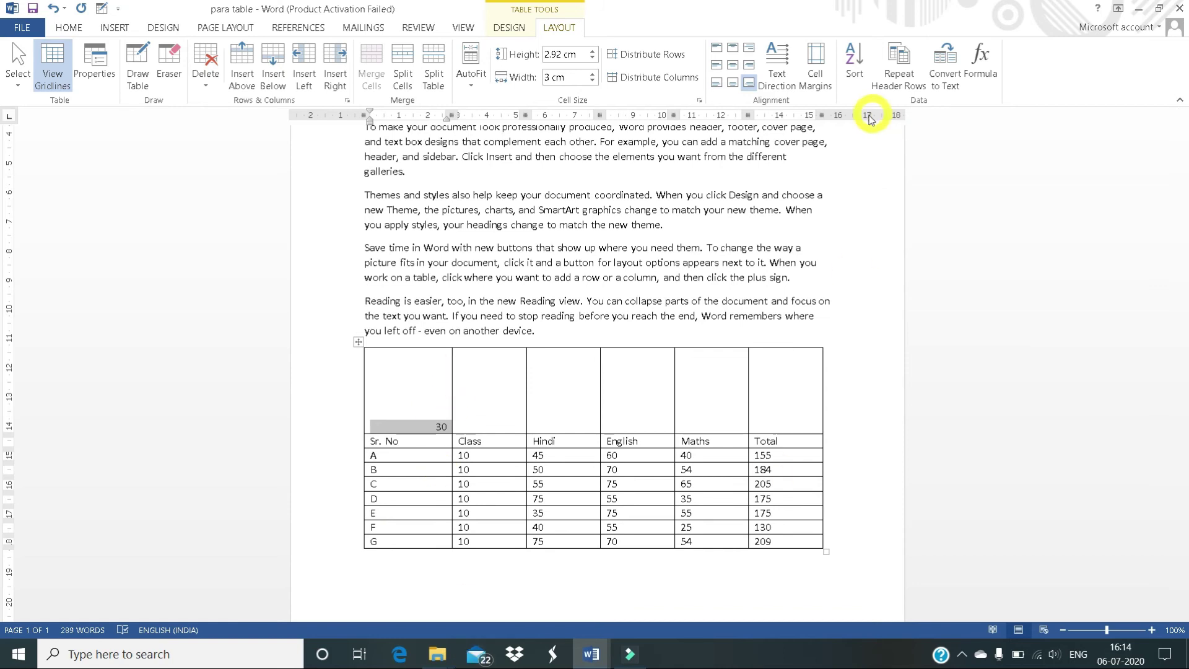
Step: Cycle the 30 through its text directions, then undo the 30 entry in the top row
click(781, 74)
click(782, 74)
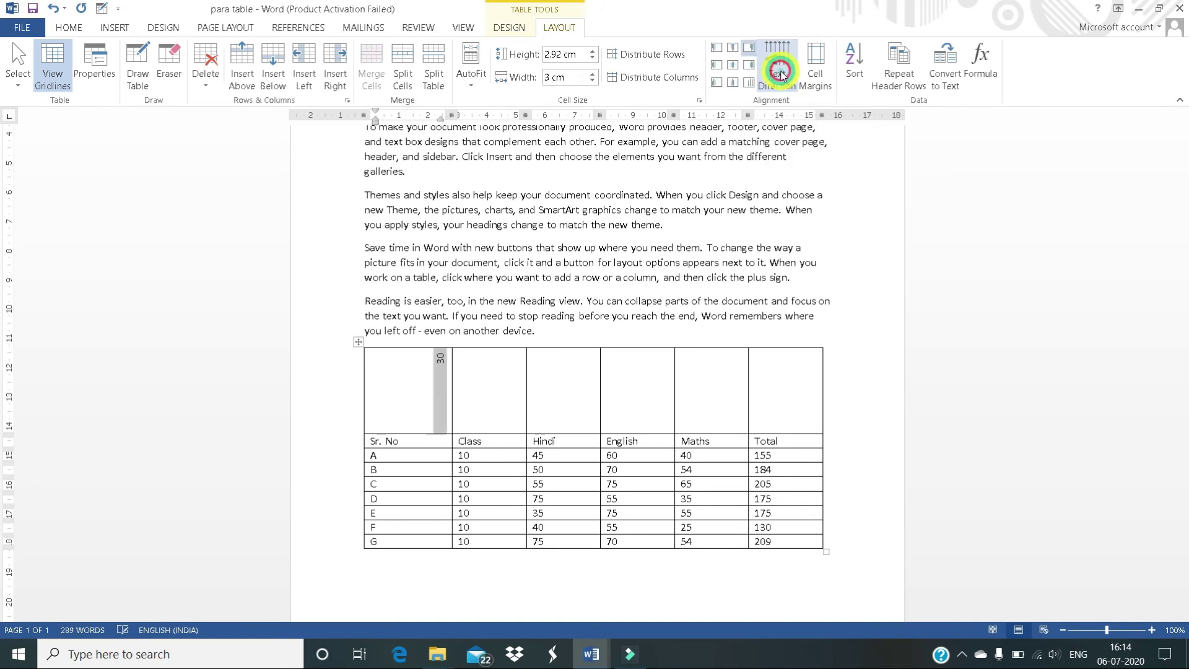
click(782, 74)
click(781, 74)
click(782, 74)
click(782, 74)
click(782, 73)
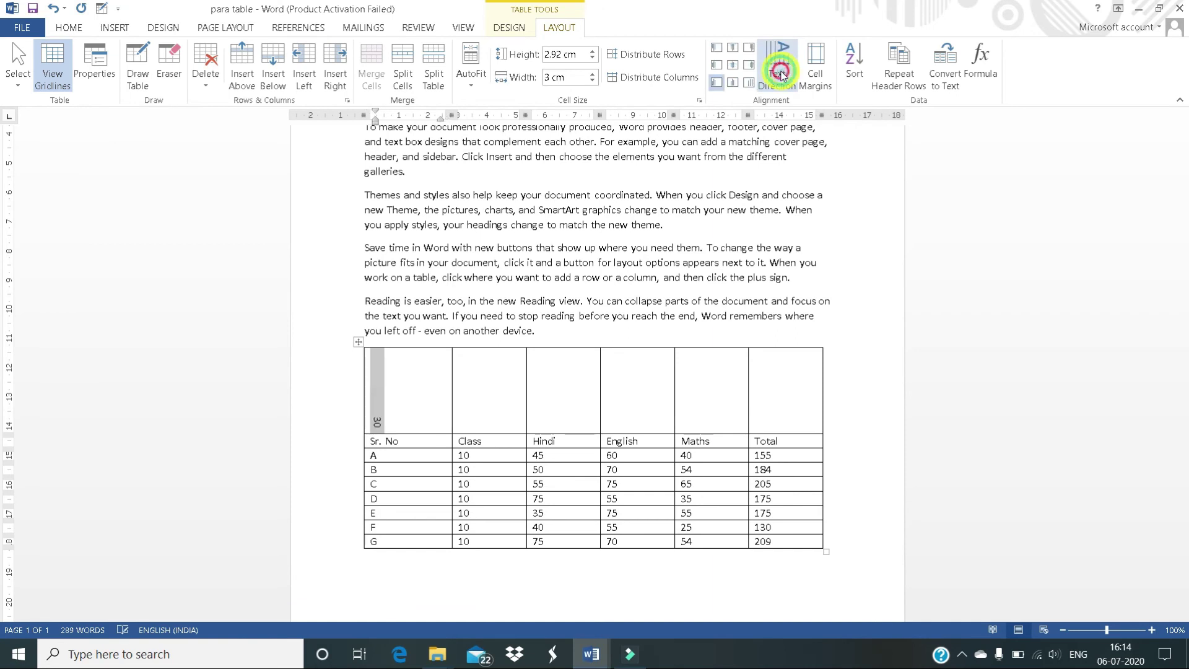
click(781, 73)
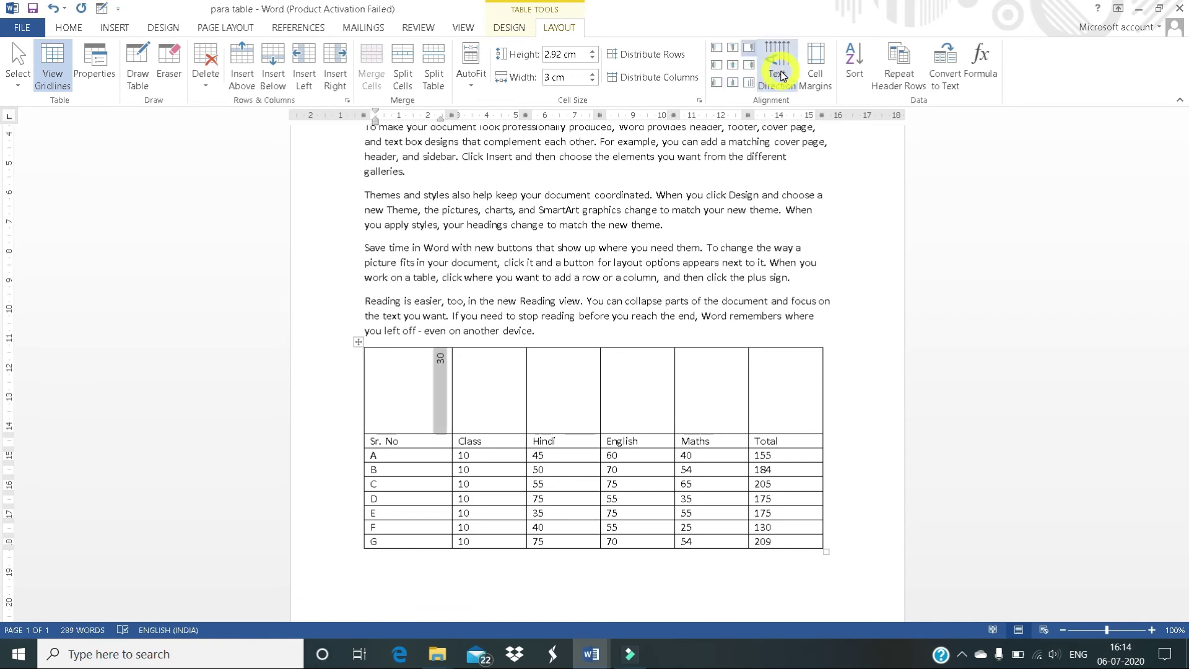
key(ctrl+z)
key(ctrl+z)
key(ctrl+z)
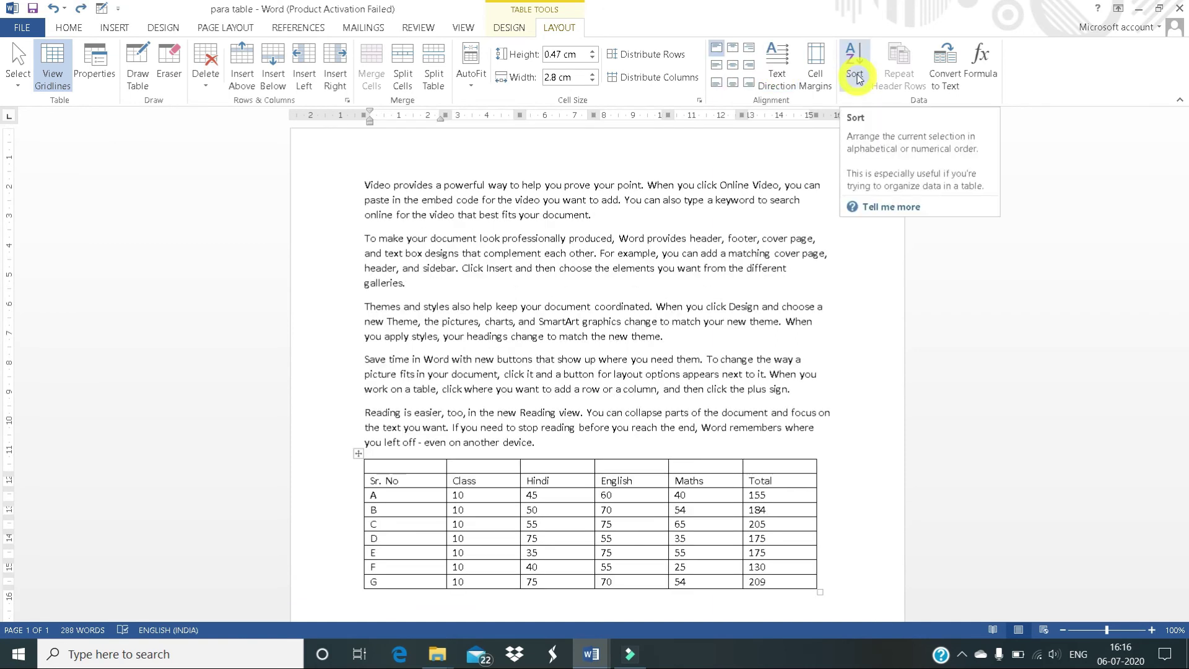
Step: Sort the table rows by Column 1 in descending order, from G down to A
click(856, 73)
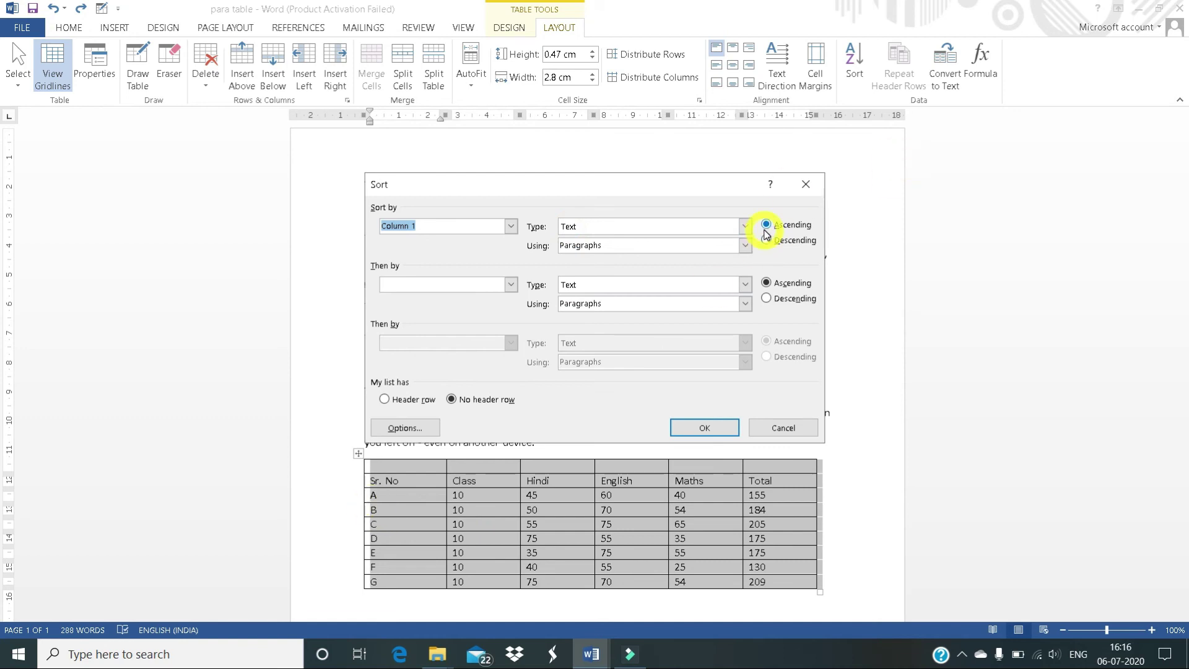
click(768, 240)
click(767, 240)
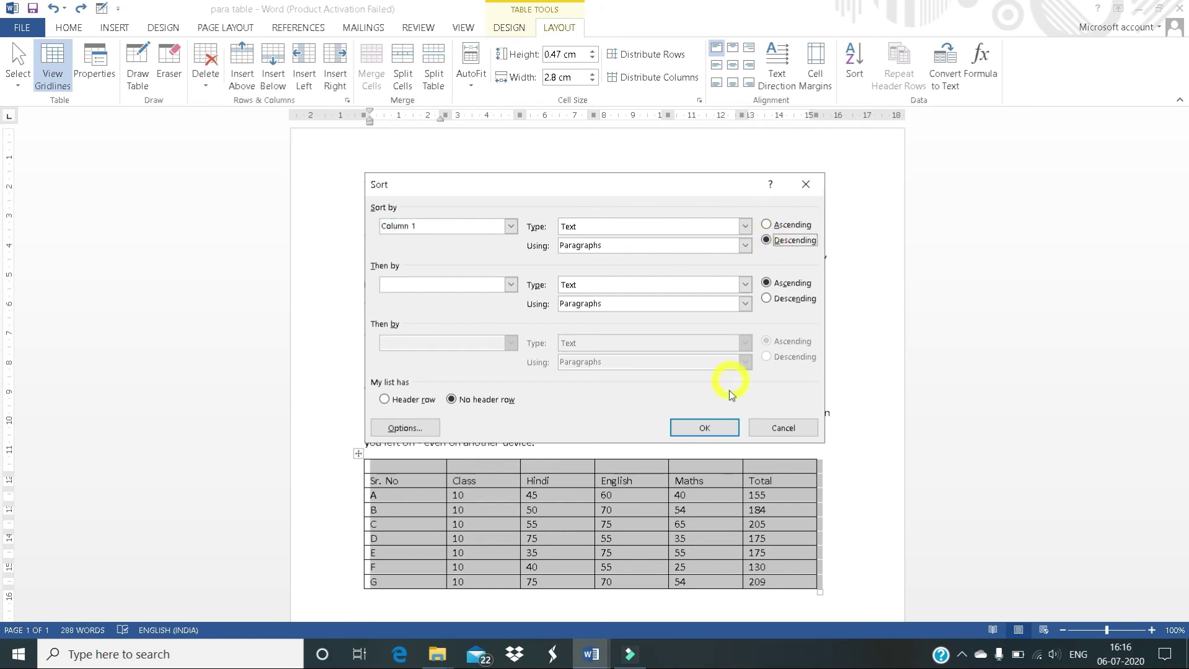
click(718, 427)
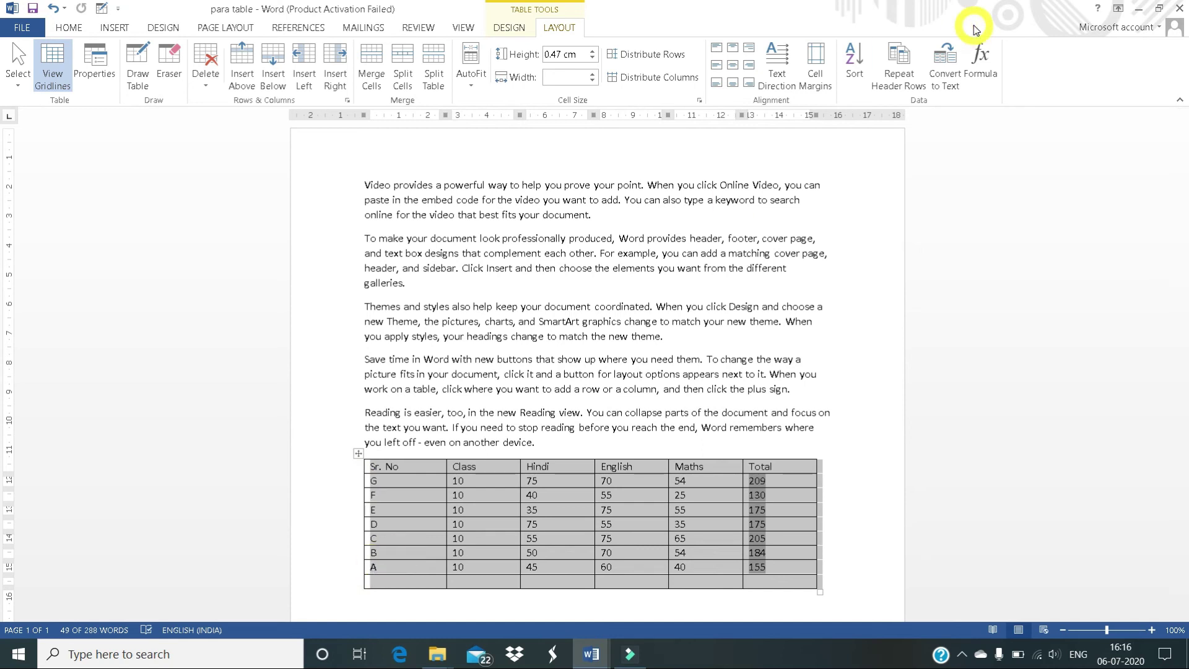
Step: Re-sort the rows by Sr. No in ascending order, A through G, with a header row
click(855, 75)
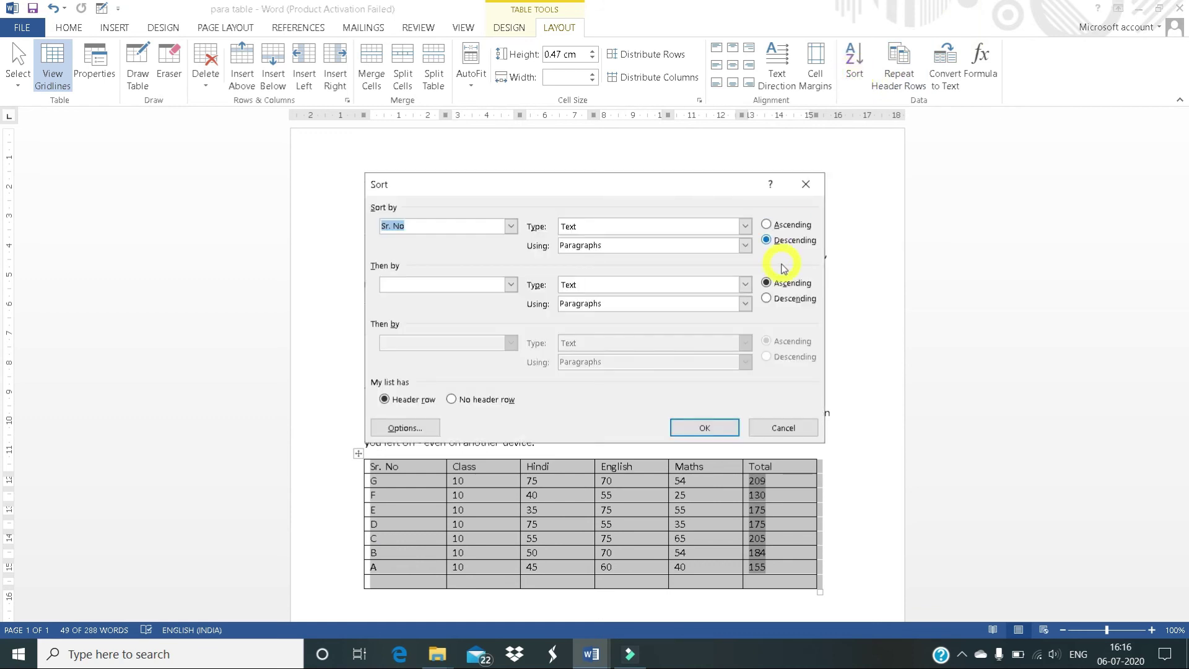
click(768, 226)
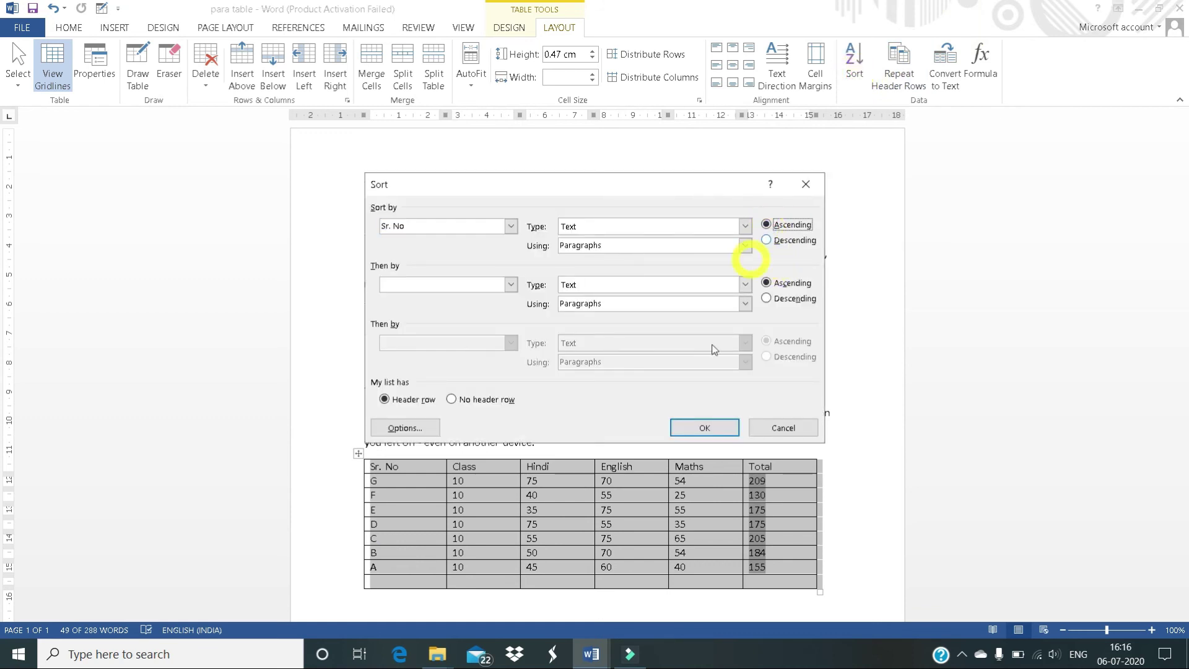
click(691, 426)
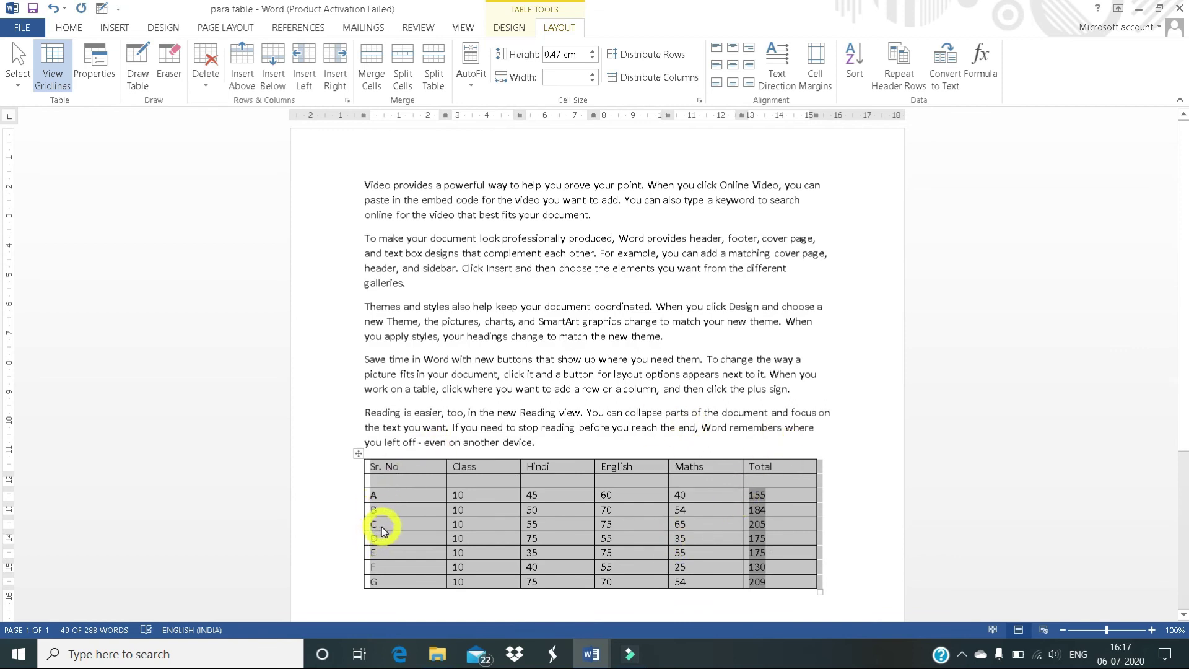
Step: Sort by Total as Number in descending order, putting G (209) first and F (130) last
click(850, 56)
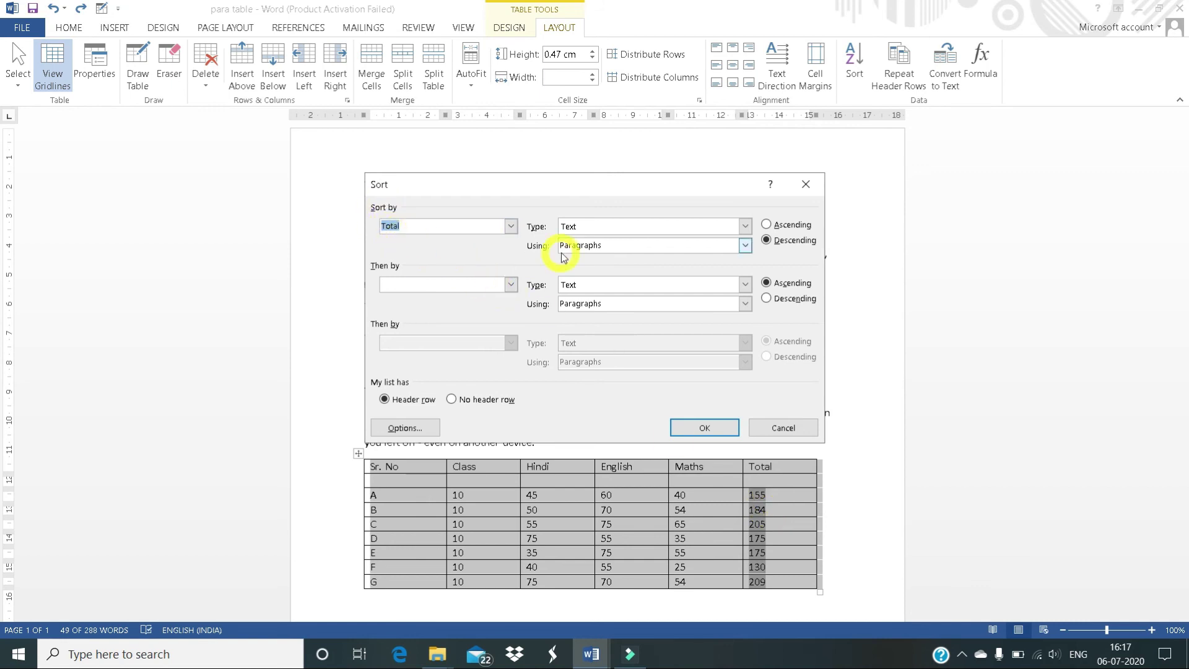
click(745, 226)
click(648, 252)
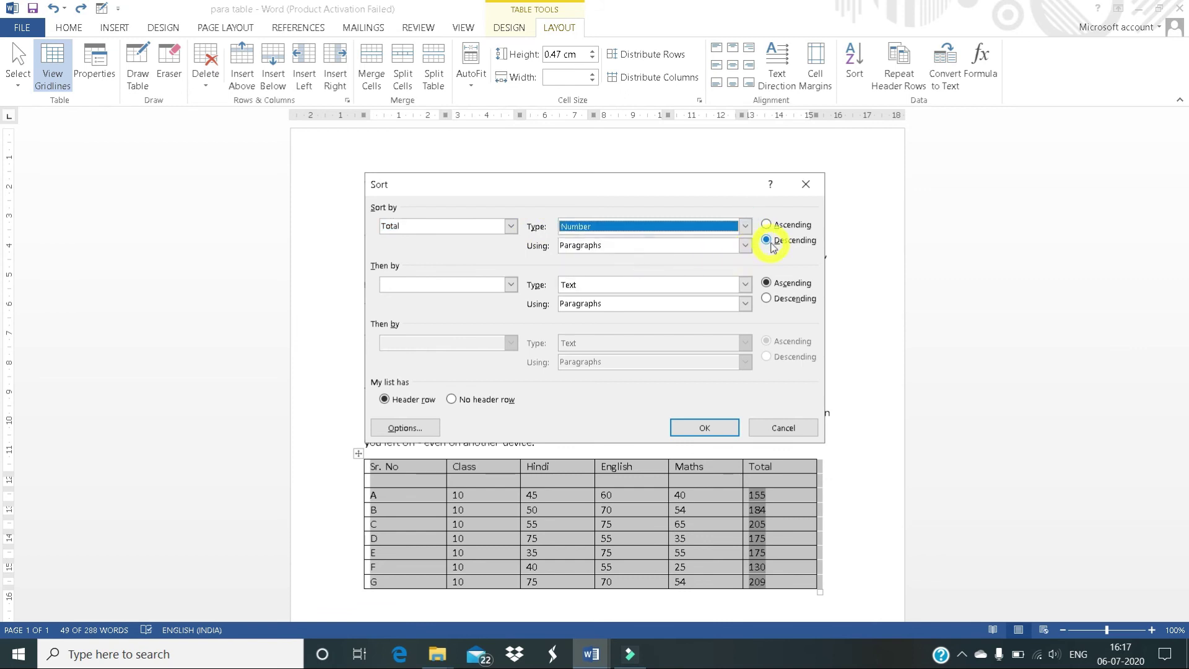
click(687, 427)
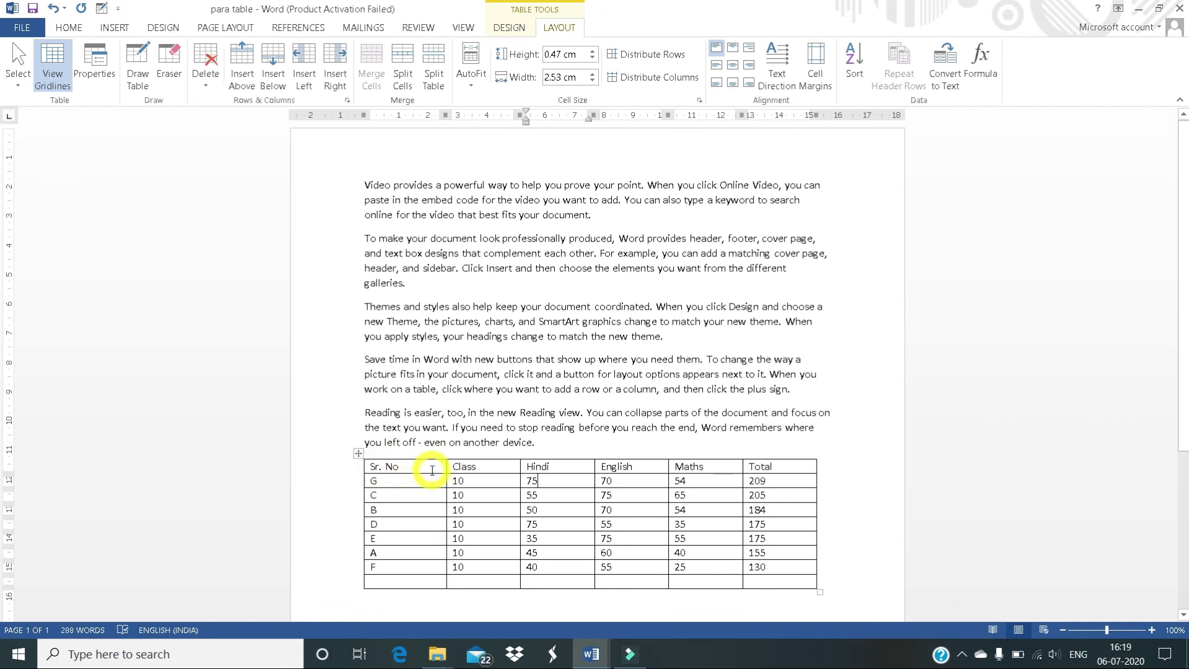
scroll(432, 470, down, 2)
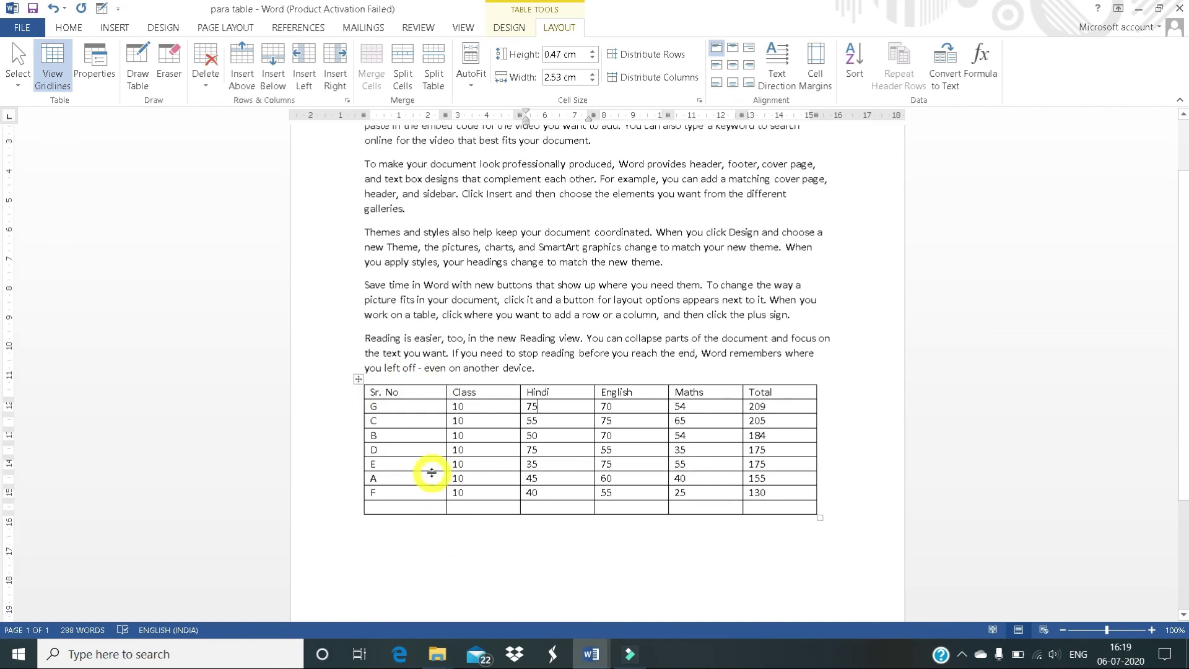
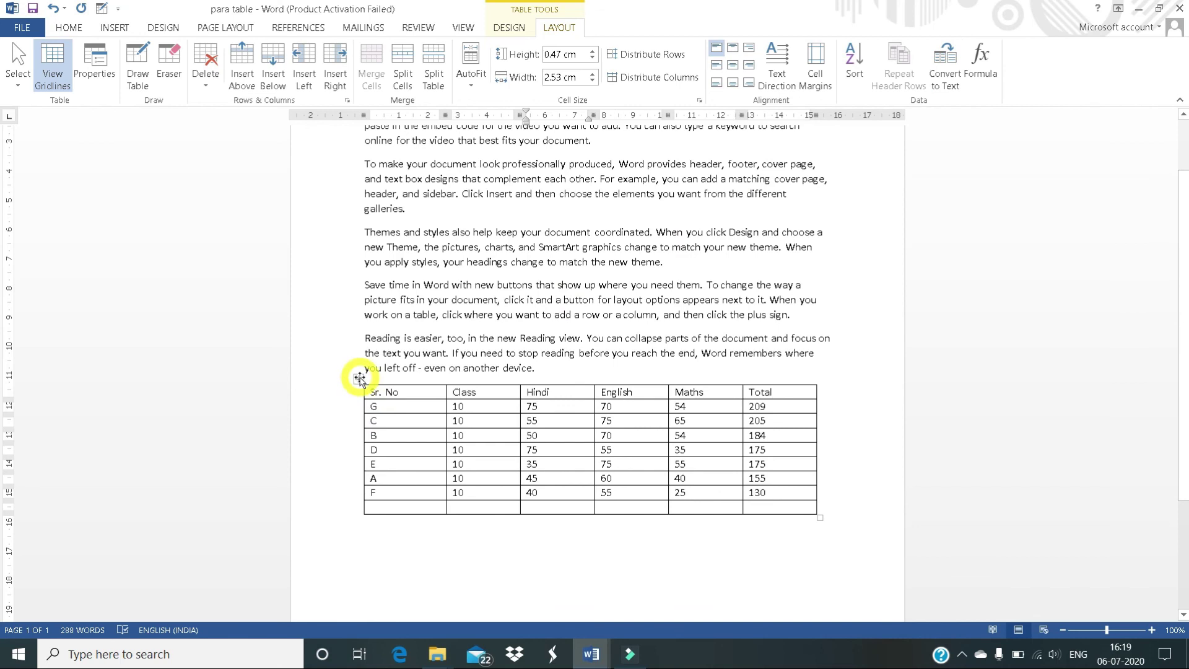
Step: Convert the marks table to tab- then comma-separated text, then undo back to a table
click(359, 378)
click(942, 74)
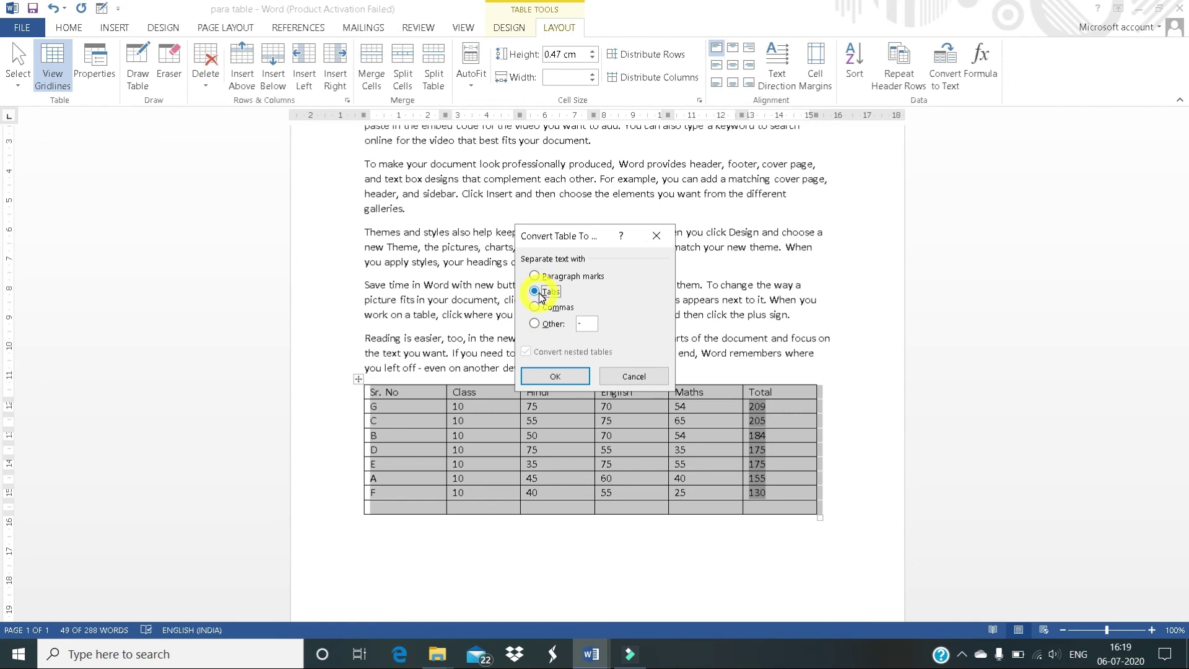
click(555, 376)
click(447, 483)
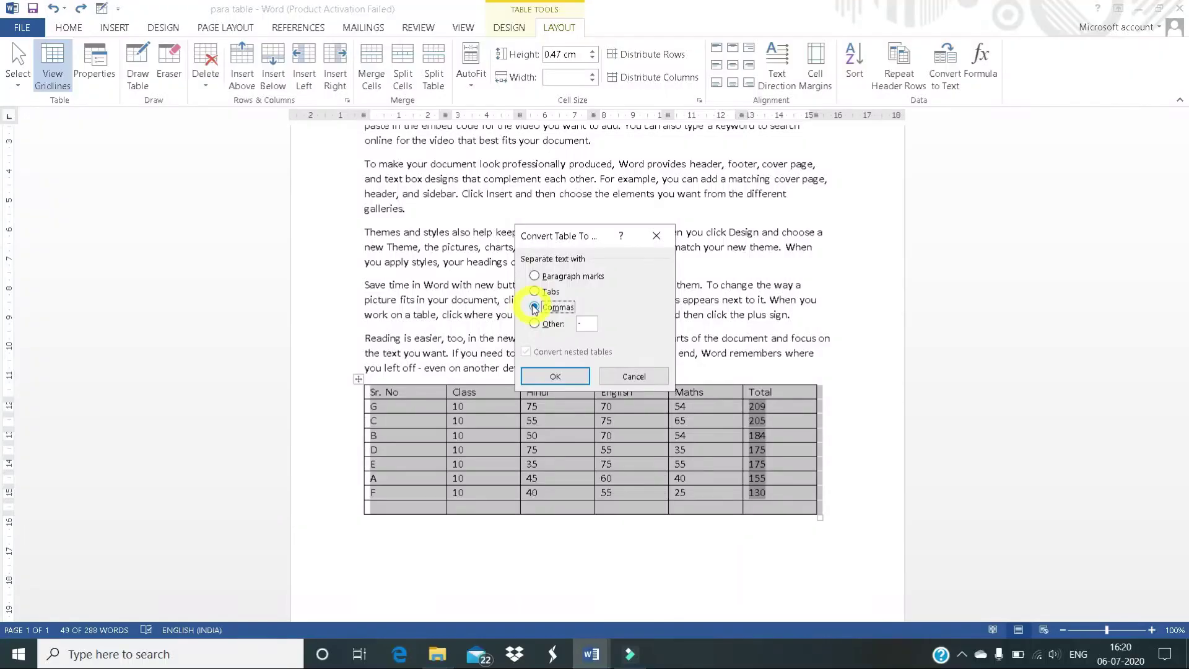
click(536, 307)
click(540, 377)
click(517, 465)
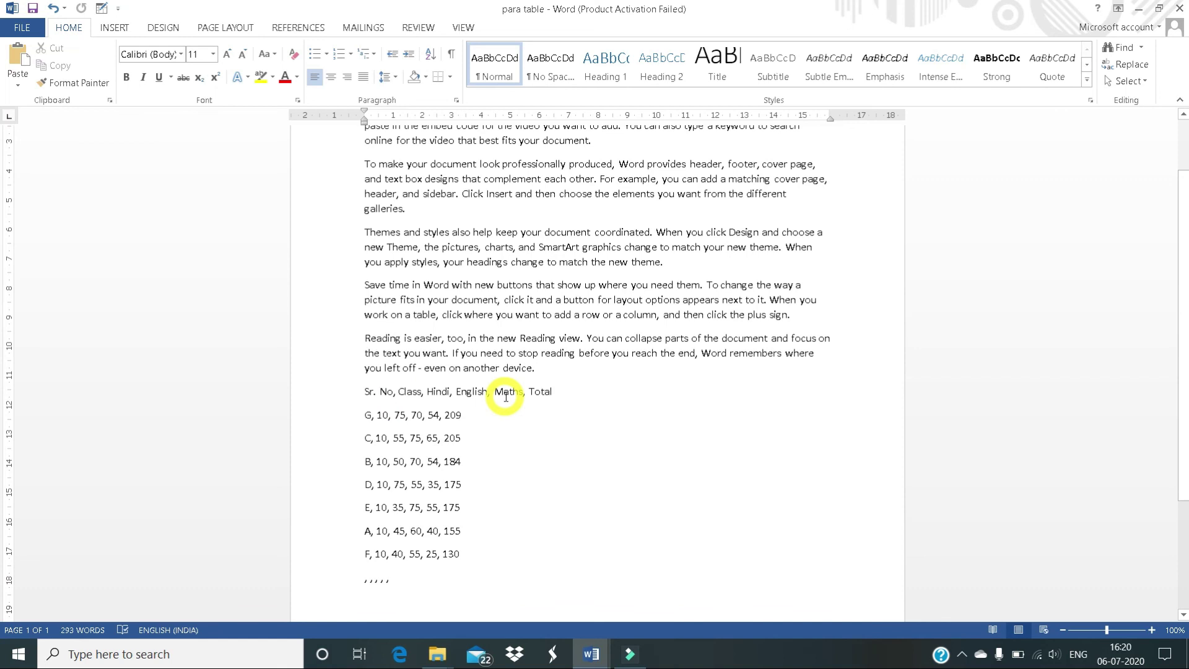
key(ctrl+z)
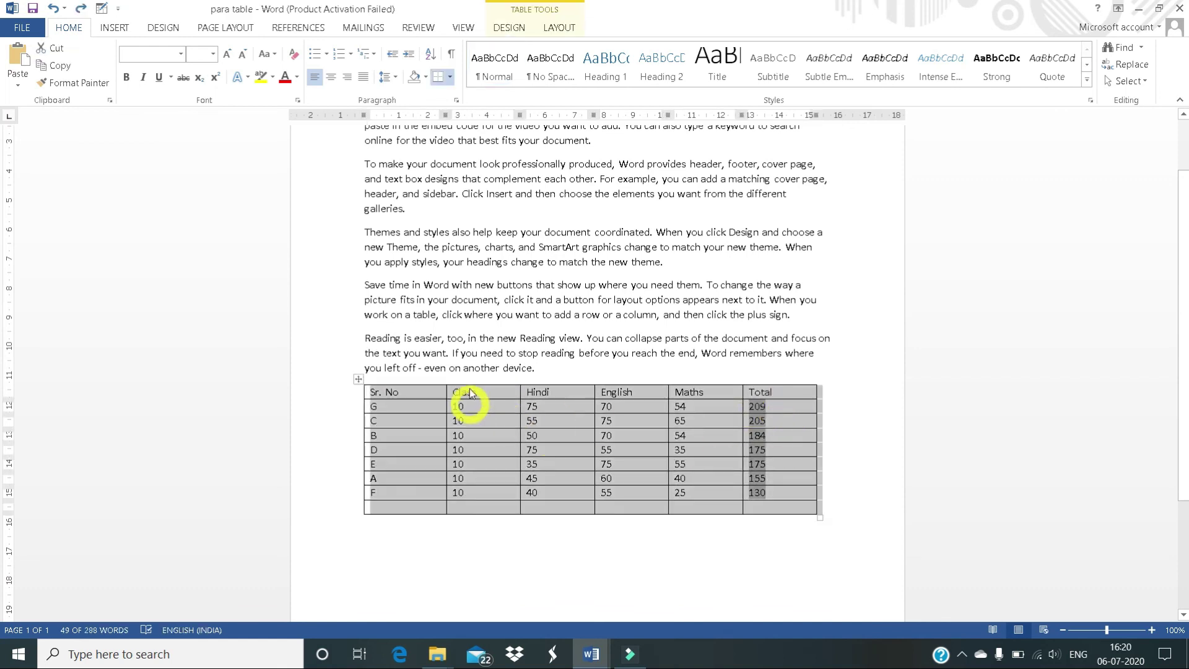
Step: Reopen the Convert Table to Text dialog and cancel it, leaving the marks table unchanged
click(560, 26)
click(943, 87)
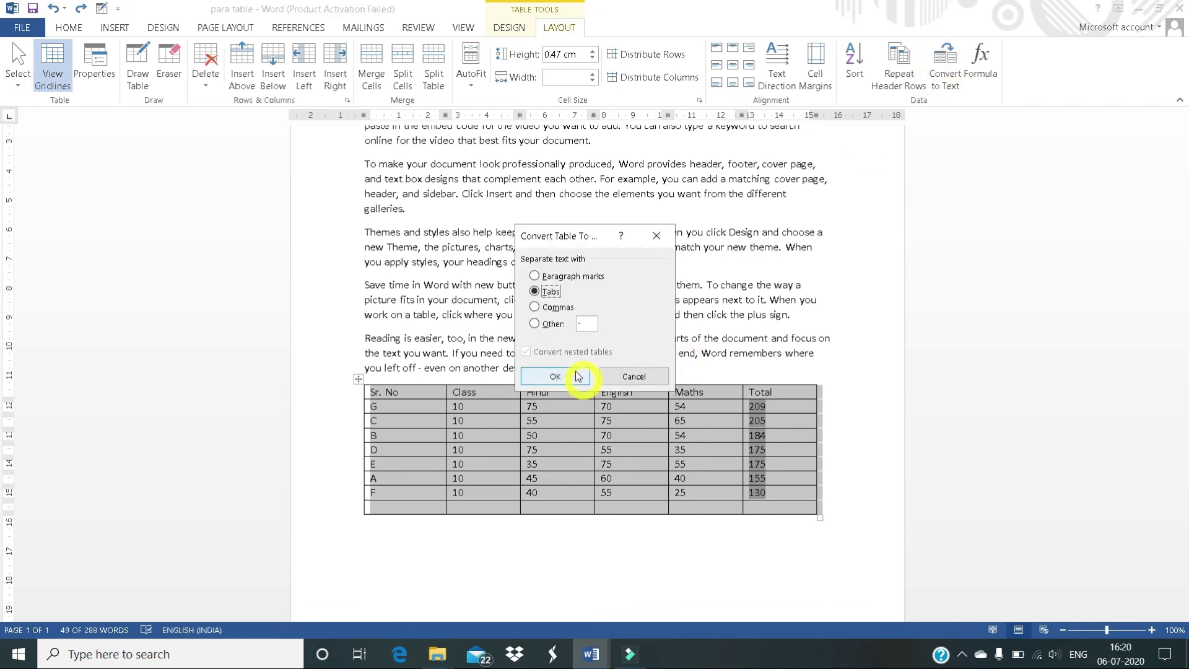
click(657, 237)
click(480, 569)
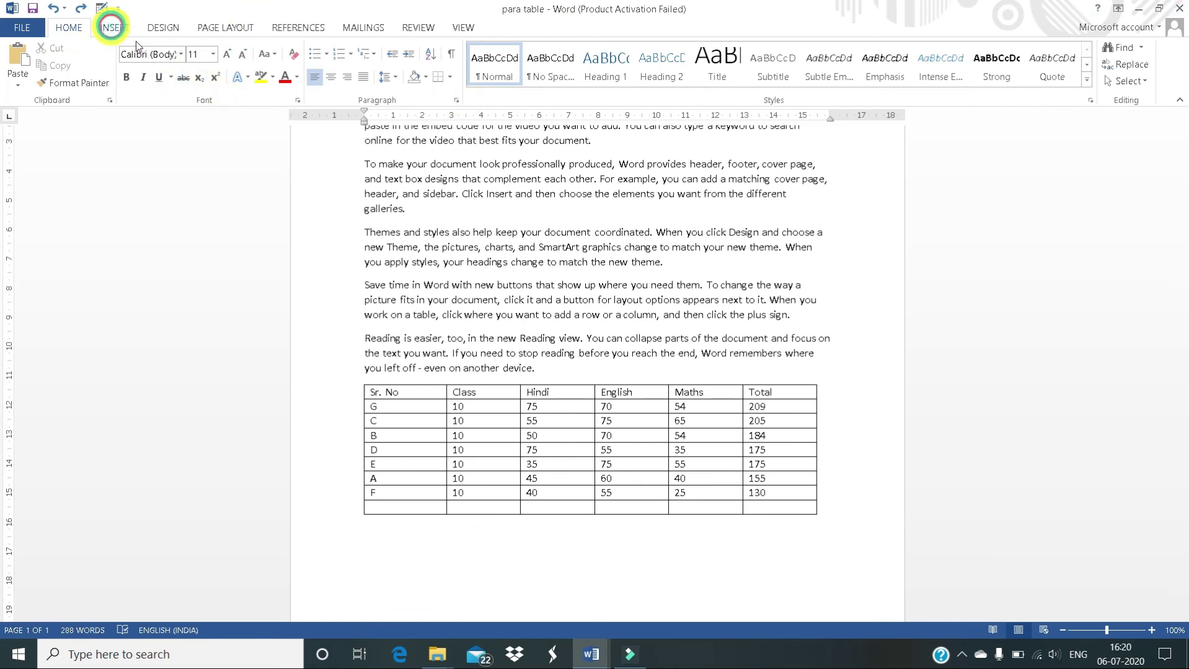
Step: Insert a new 4-column, 5-row table below the marks table
click(112, 27)
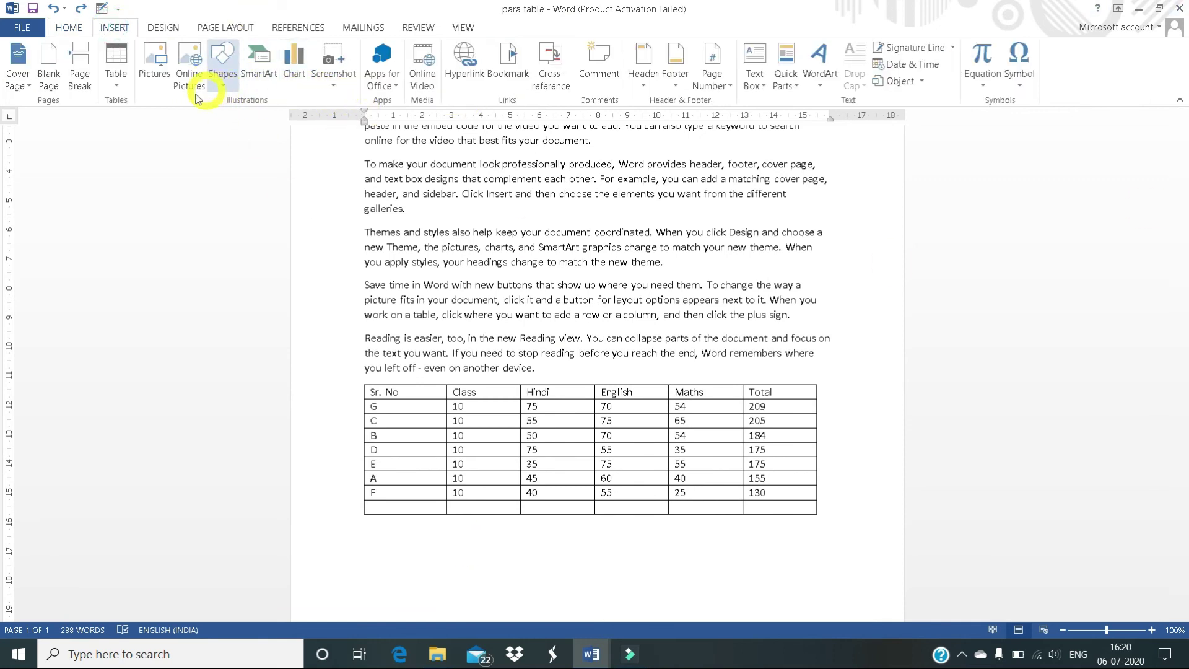
click(121, 80)
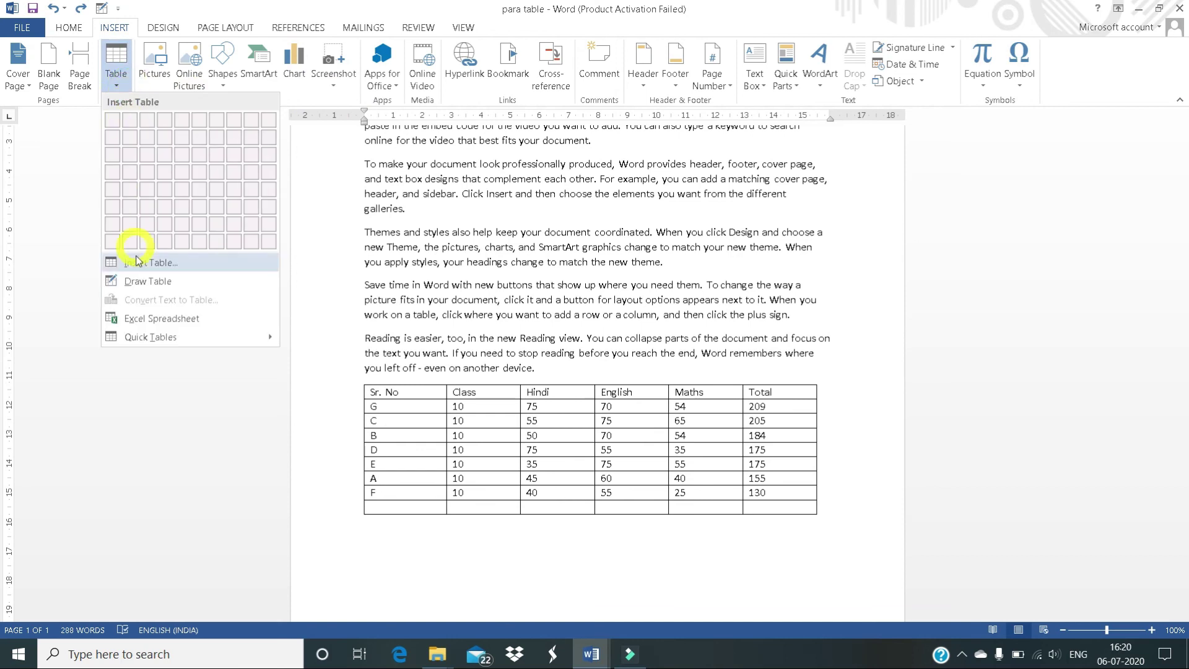
click(137, 261)
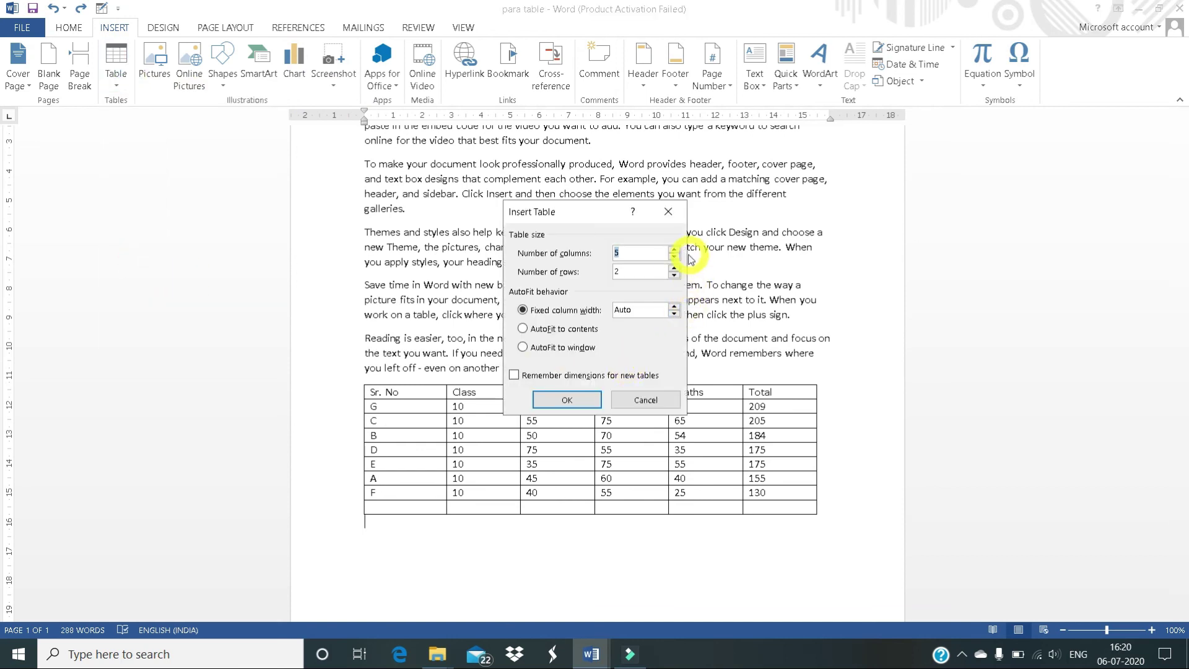
click(674, 257)
click(673, 268)
click(674, 268)
click(674, 268)
click(559, 403)
click(384, 414)
Step: Type filler letters into the first three top-row cells of the new table
text(vfdg dfg fdg ds)
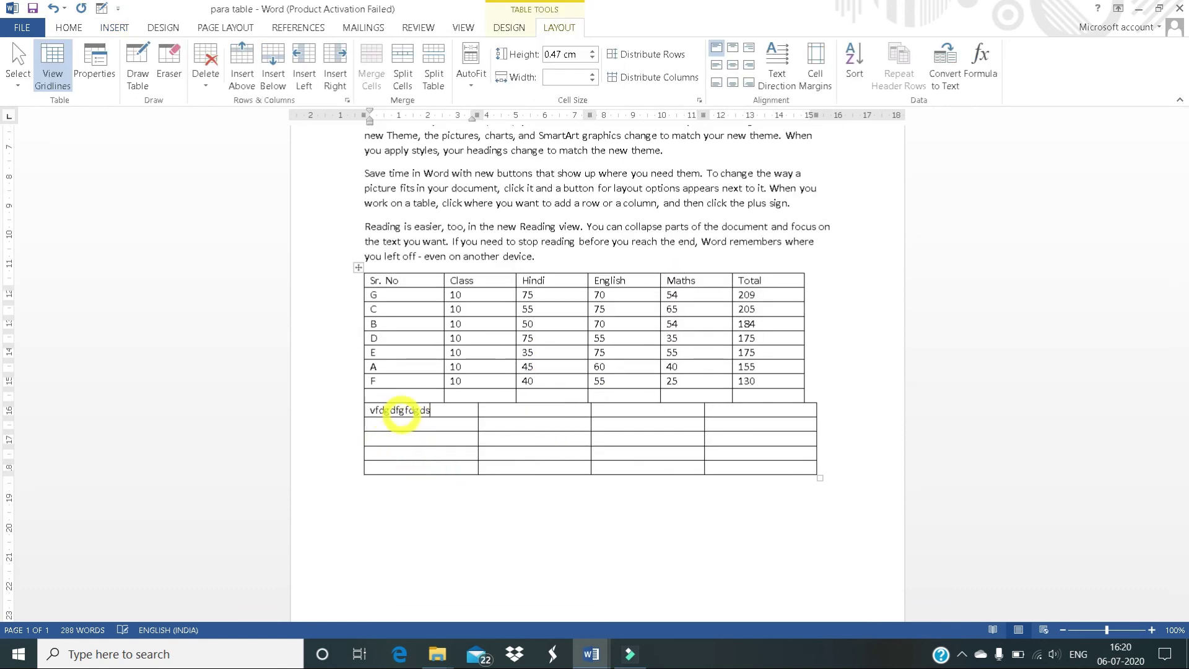
text(g sfg dfg fg fg)
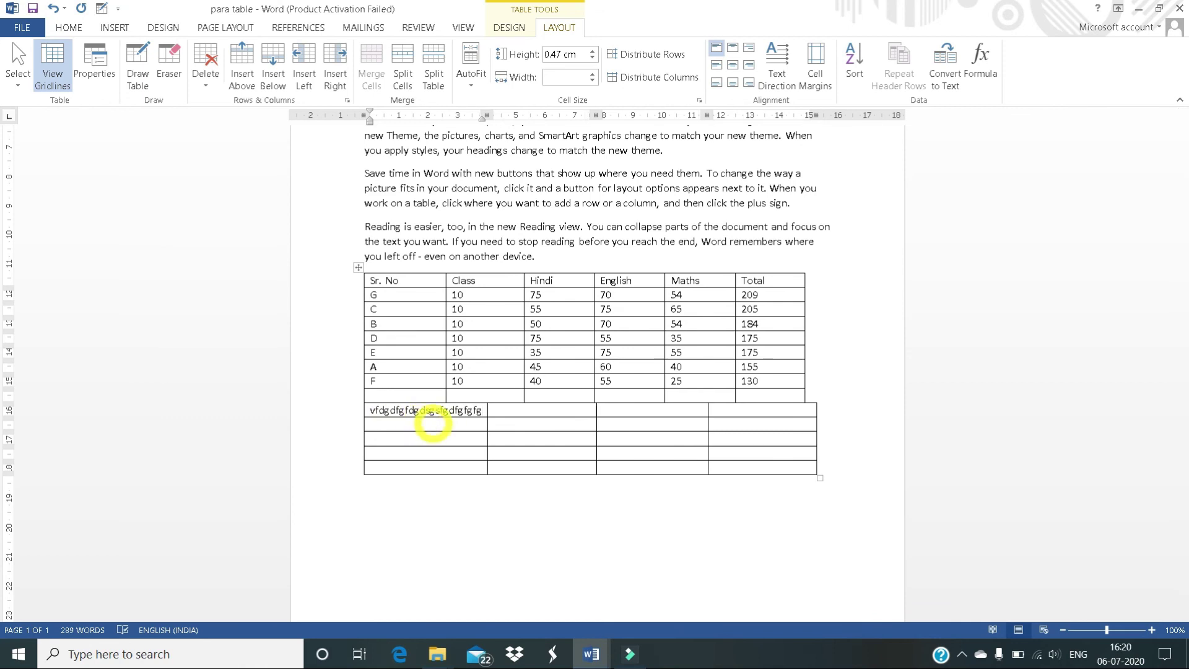
text( fg fgf)
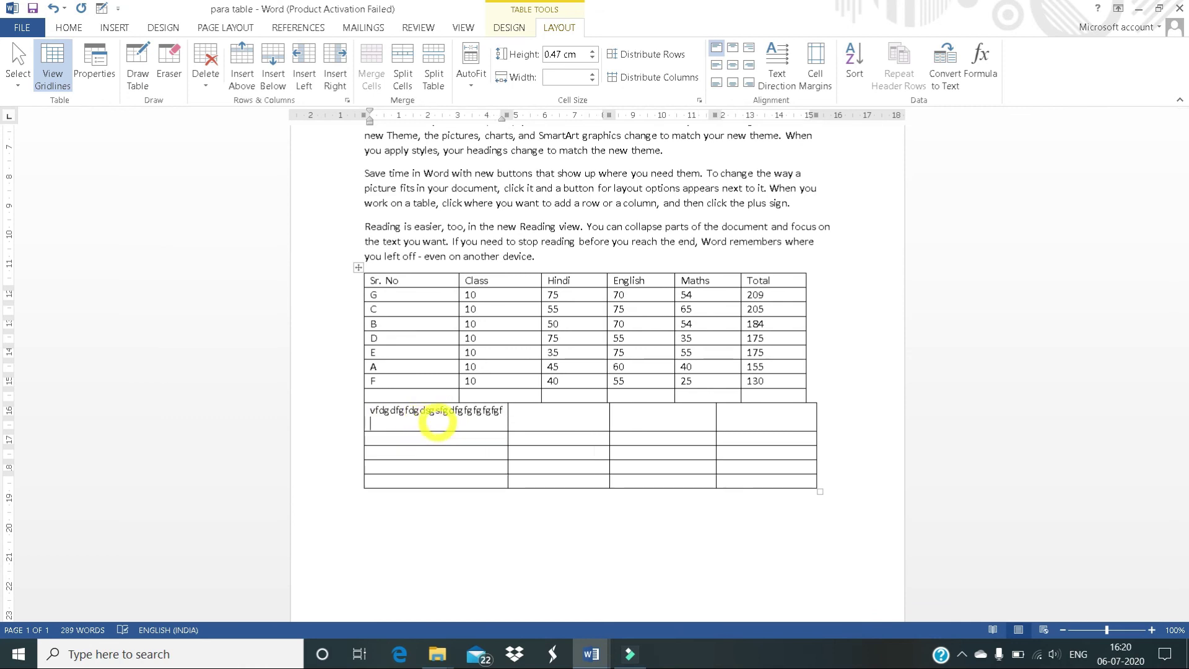
text(g fg fg)
click(574, 425)
text(g sfg fg fg fdg fdg fdg fgf fdvfg fg)
click(636, 417)
text(fg fdg drg drgrg frg fg fg fg dfsg)
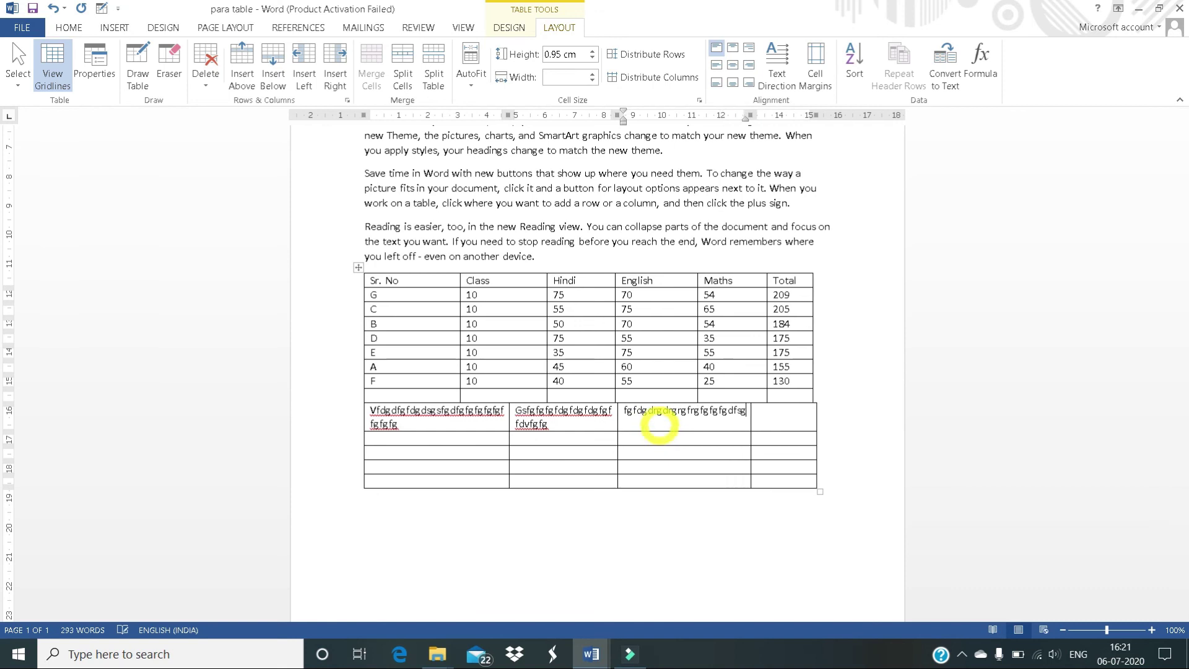
Step: Convert a three-column, four-row block of the lower table to paragraph-separated text
click(367, 410)
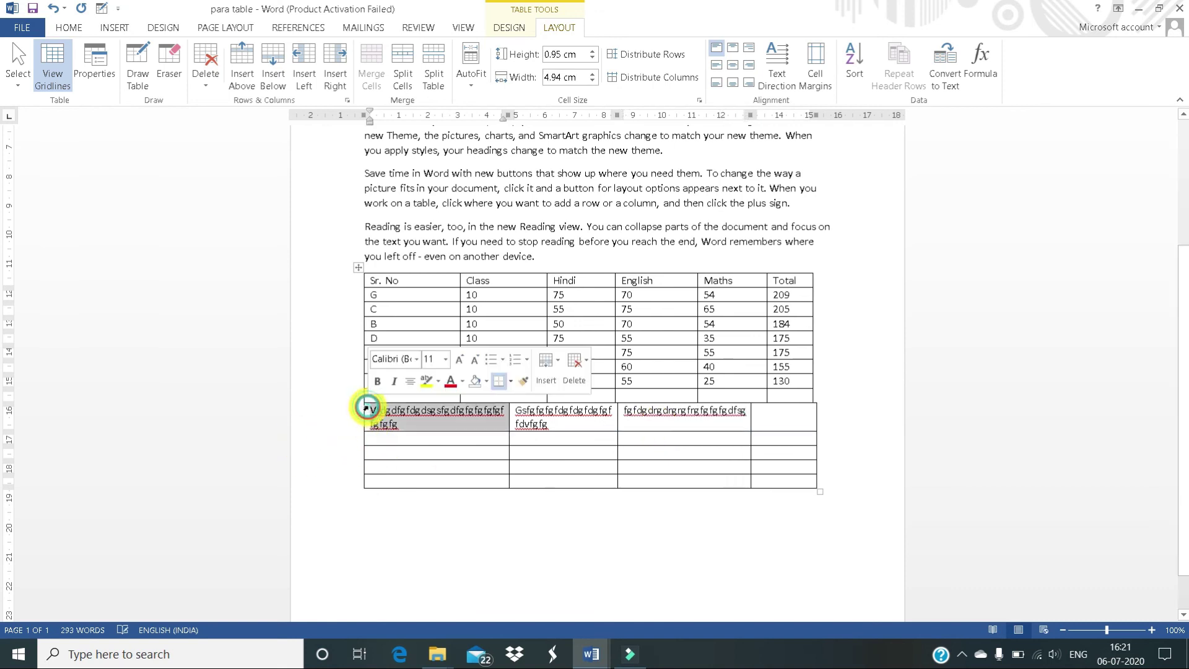
mouse_move(367, 409)
mouse_down()
mouse_move(647, 467)
mouse_move(796, 478)
mouse_up()
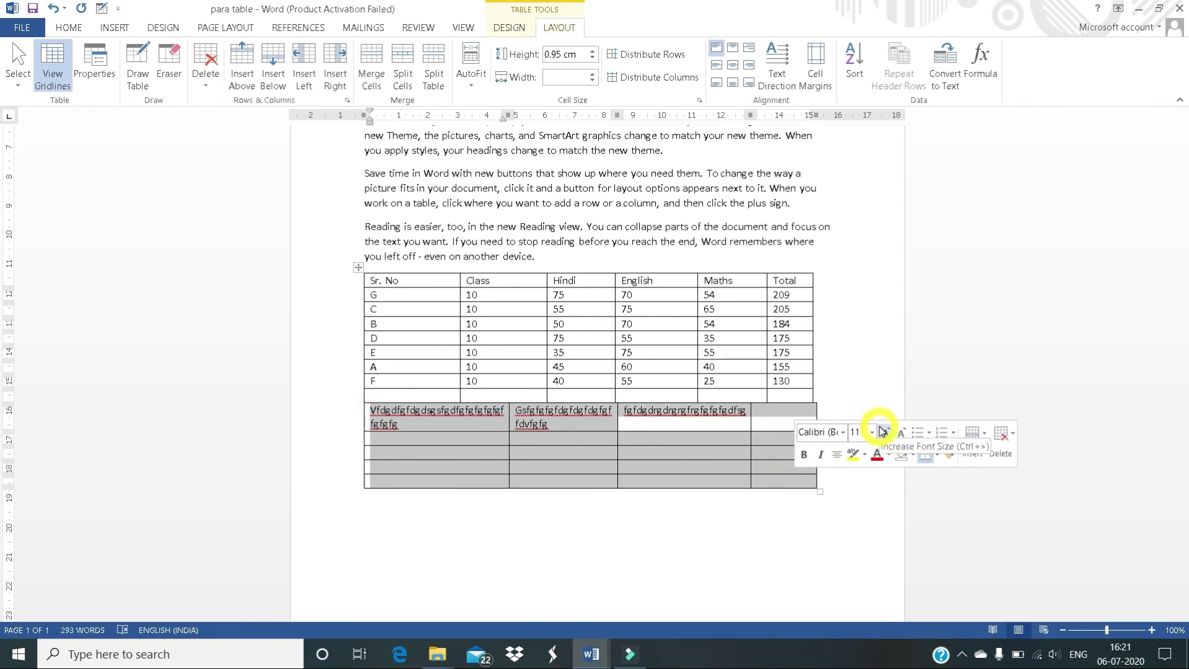
click(942, 74)
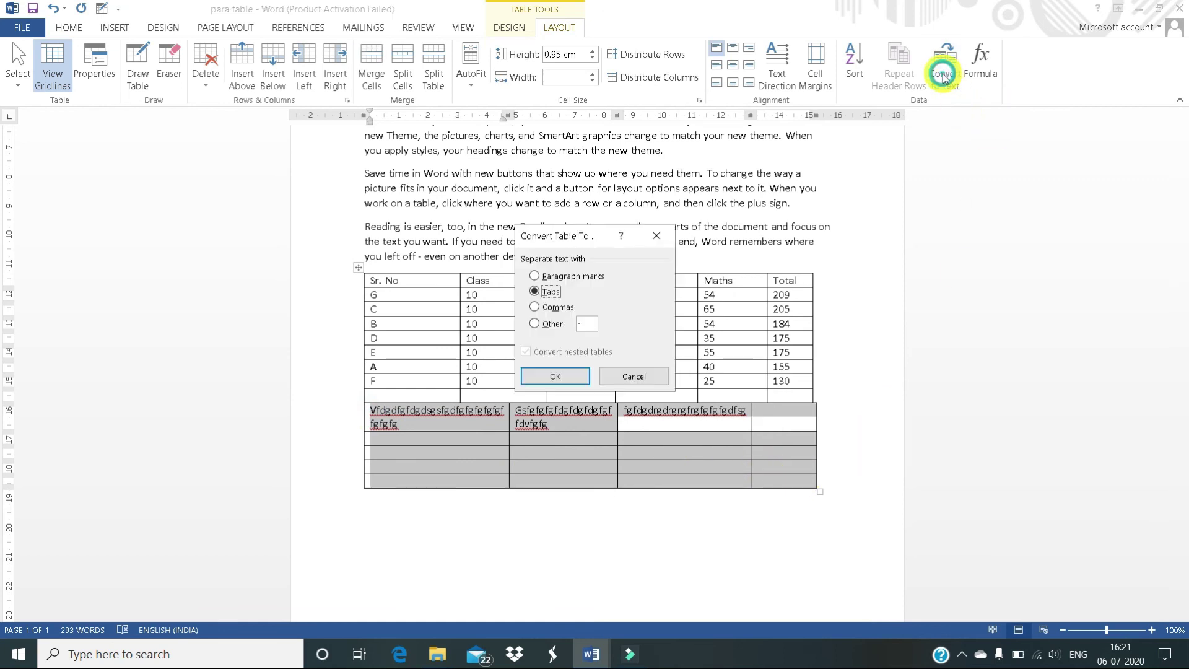
click(535, 276)
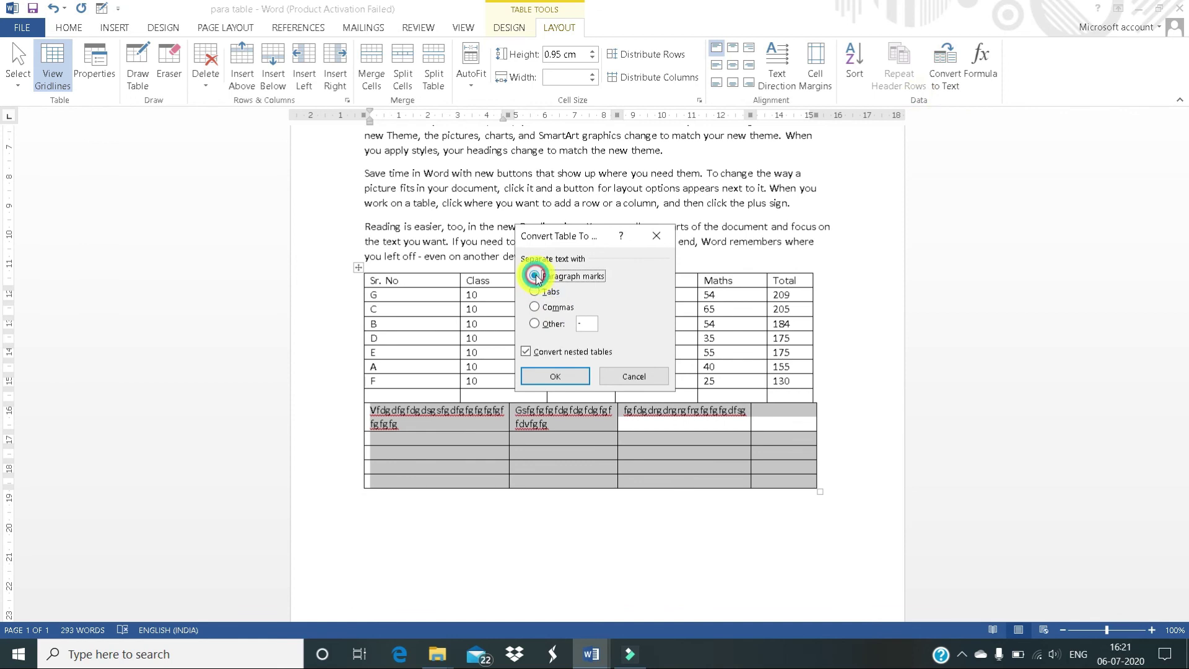
click(556, 377)
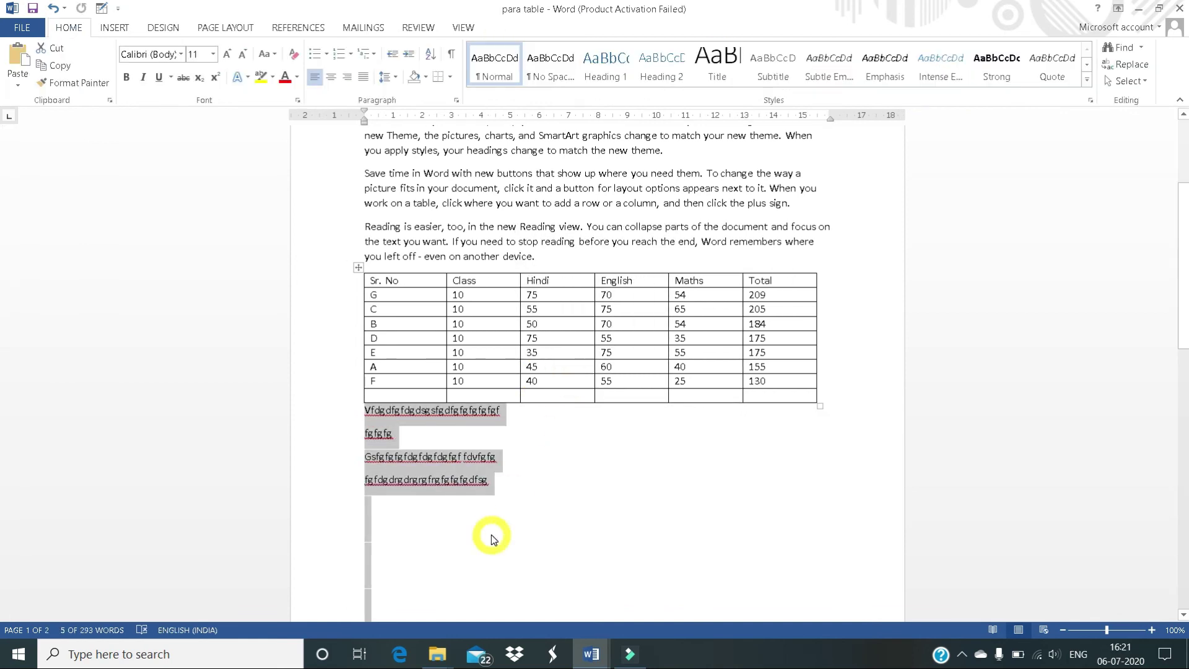
Step: Undo the conversion and the earlier lower-table edits with repeated Ctrl+Z
scroll(443, 484, down, 1)
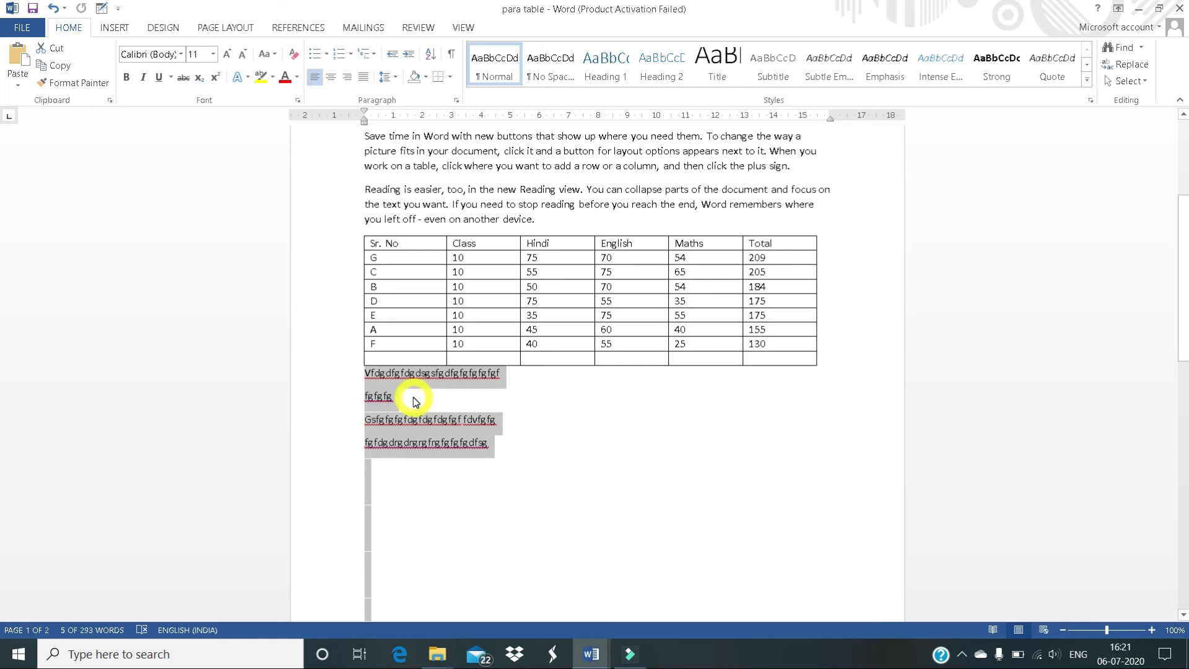
key(ctrl+z)
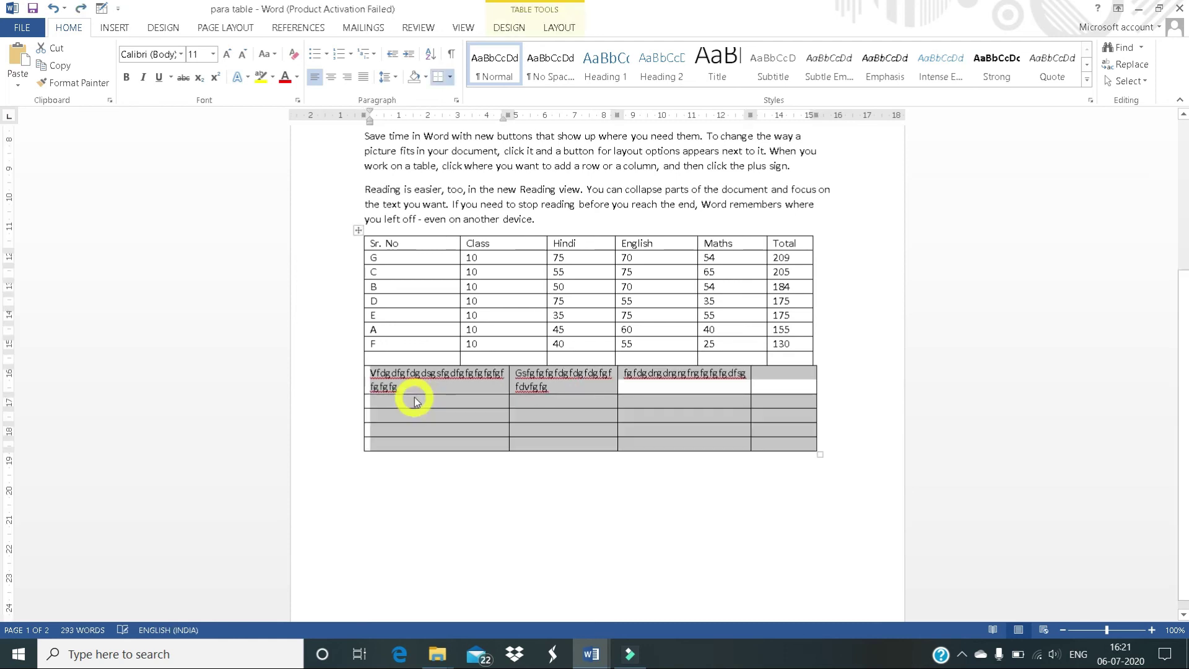
key(ctrl+z)
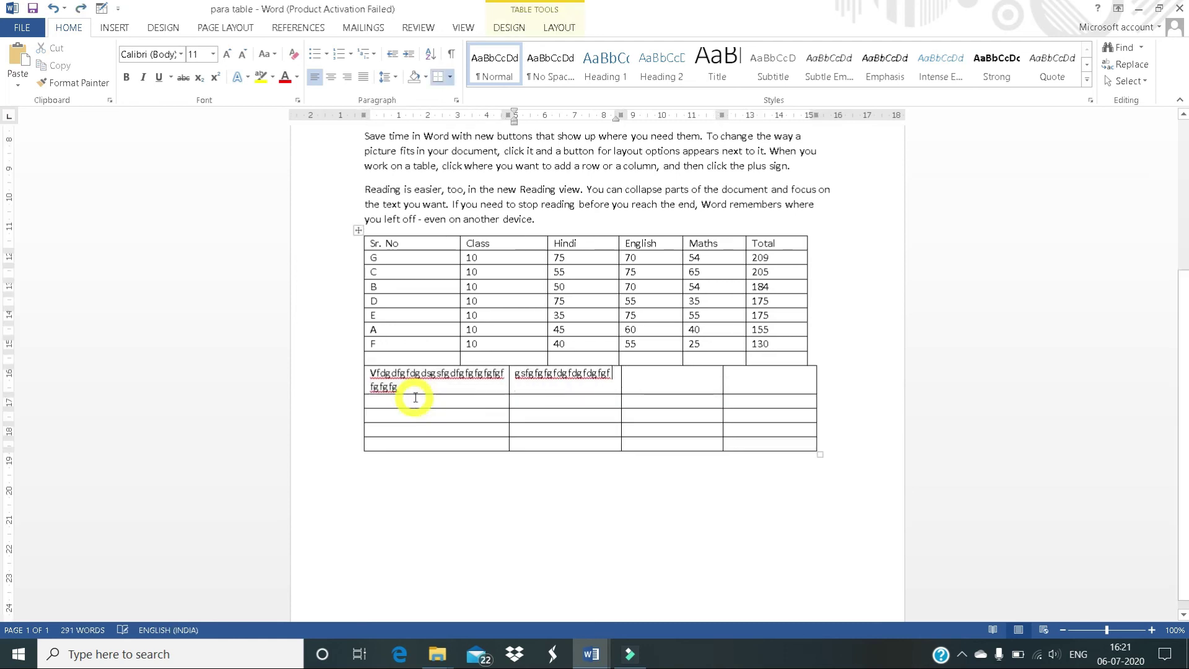
key(ctrl+z)
key(ctrl+z)
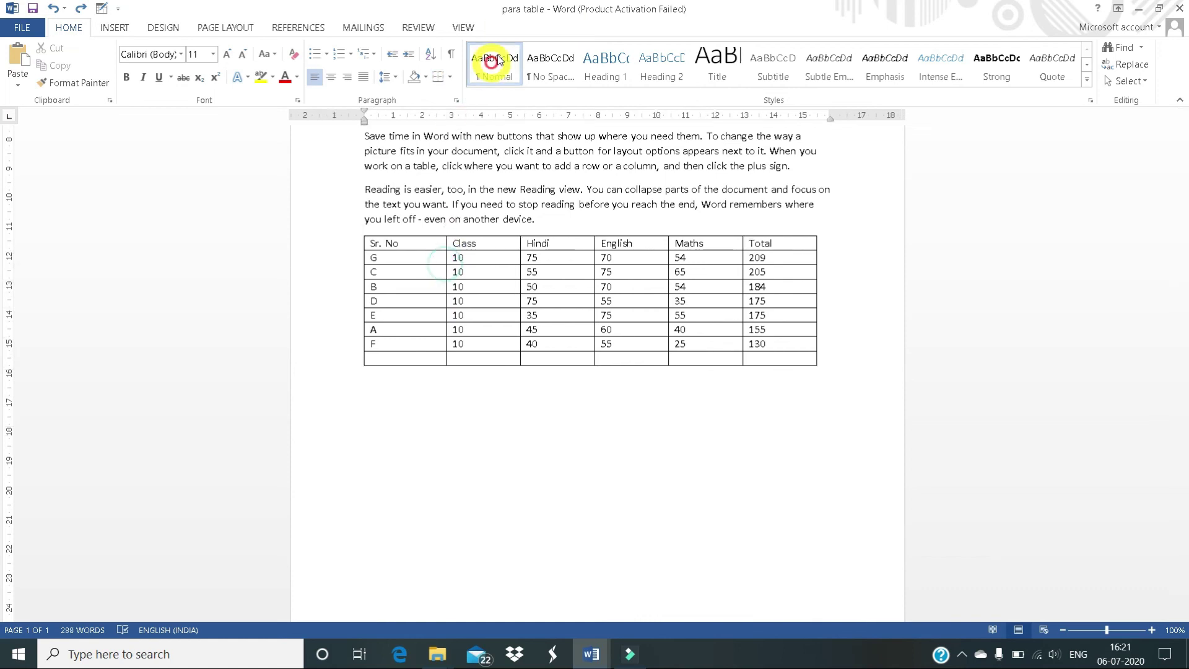
Step: Clear all existing values from the marks table's Total column
click(464, 27)
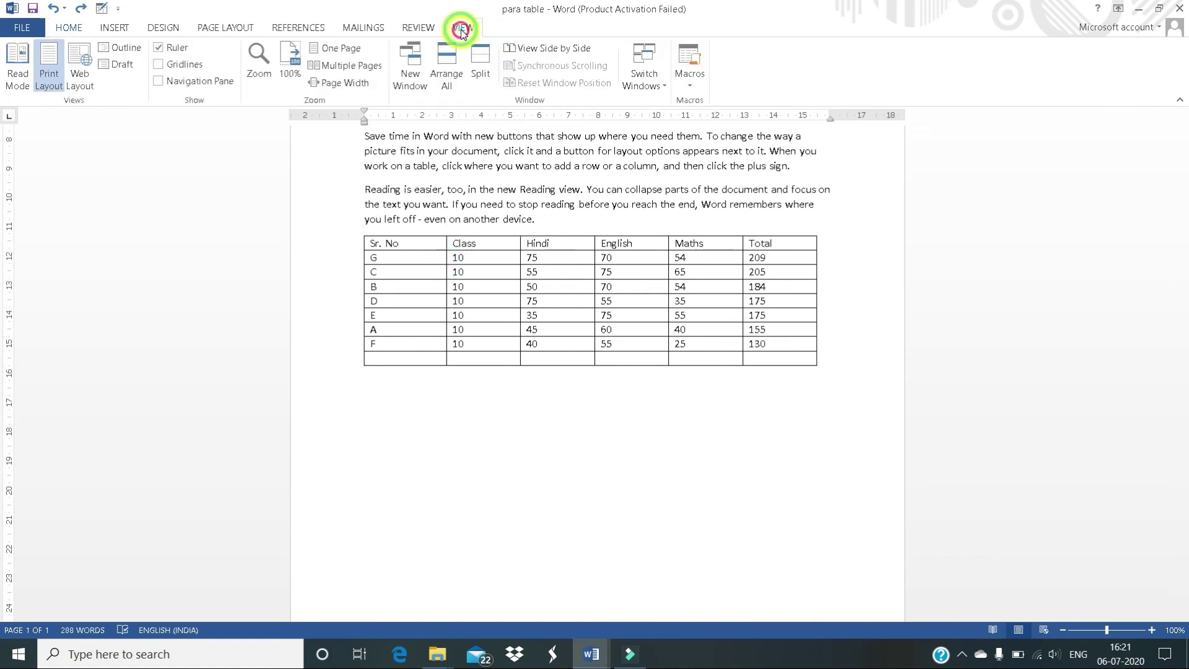
click(432, 242)
click(559, 27)
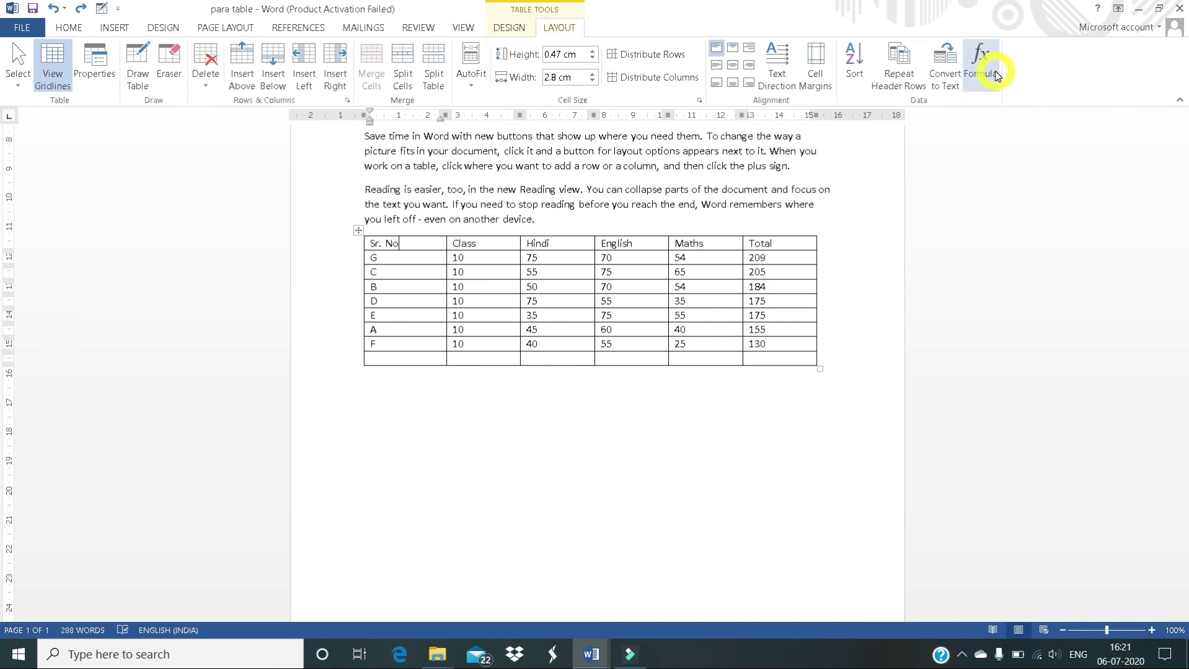
drag(754, 257, 758, 351)
key(Delete)
Step: Give row G's Total cell a =SUM(LEFT) formula, showing 209
click(760, 258)
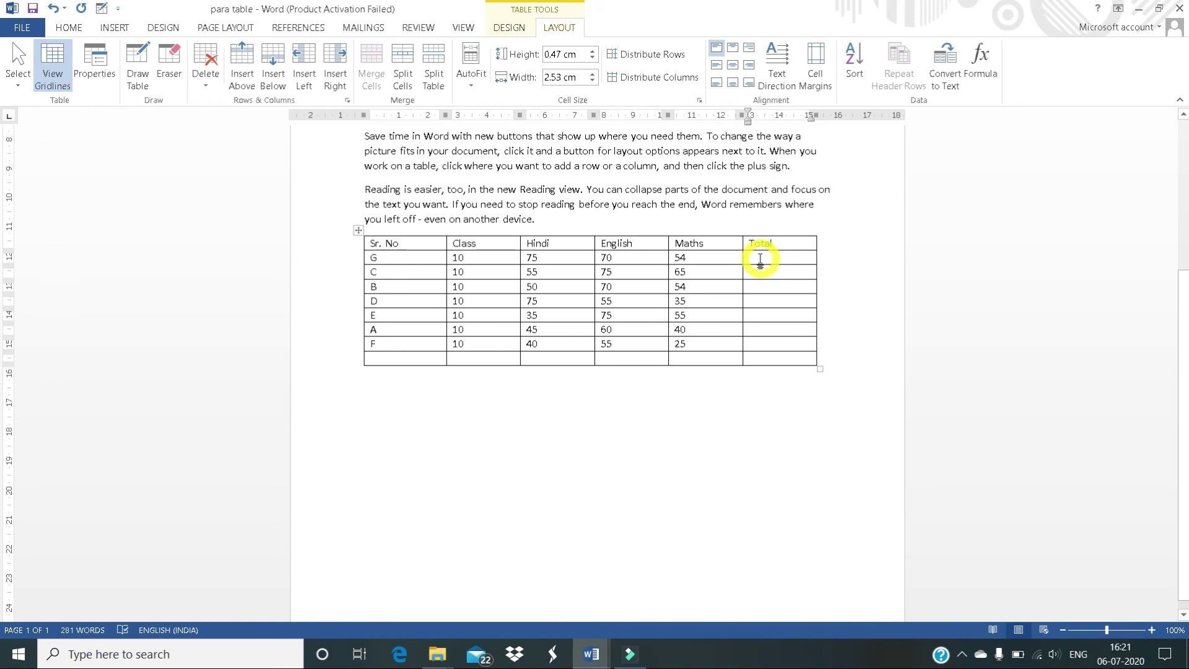
click(977, 88)
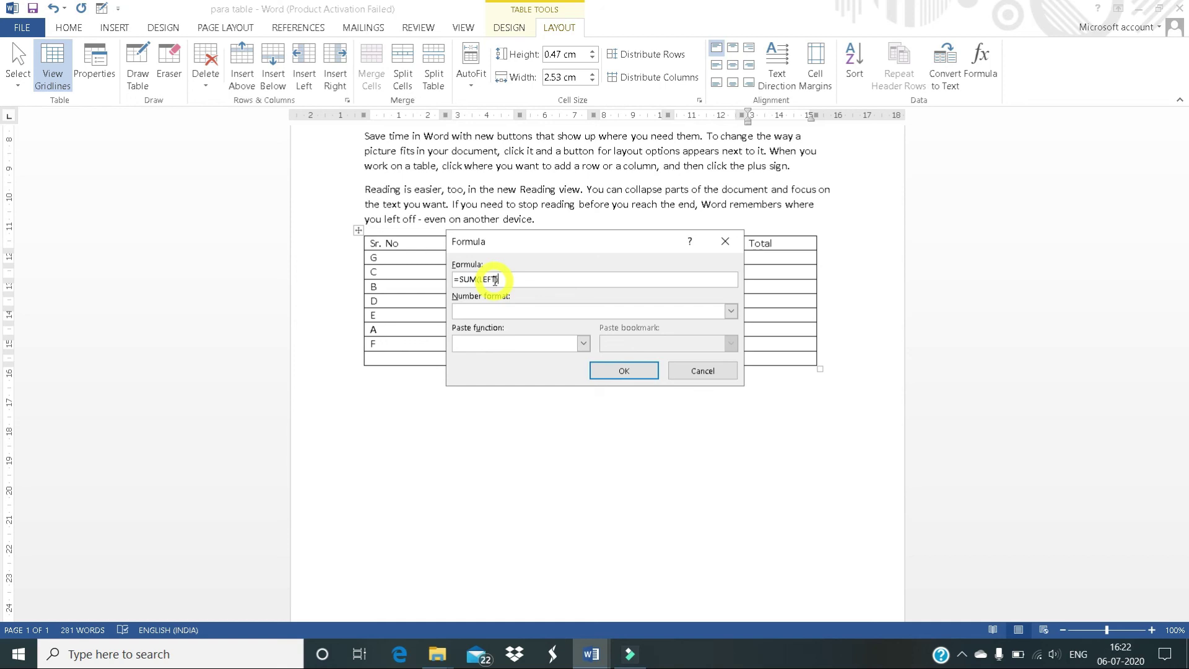
click(592, 370)
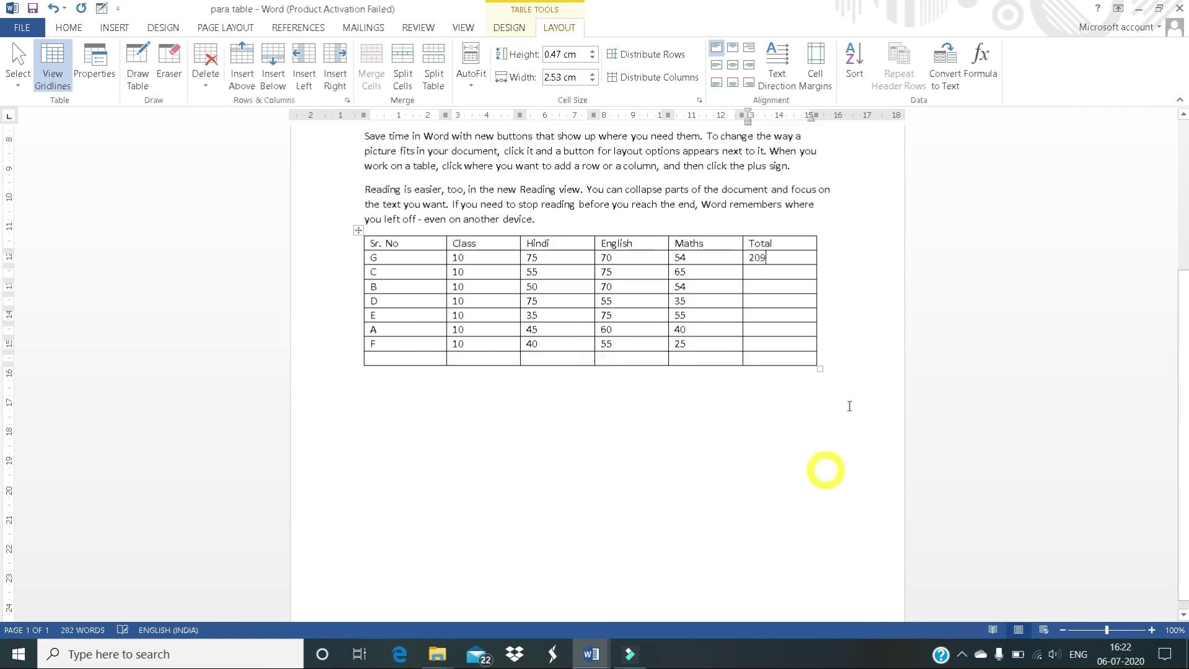
Step: Add an edited SUM formula to row C's Total cell, giving 205
click(757, 274)
click(981, 57)
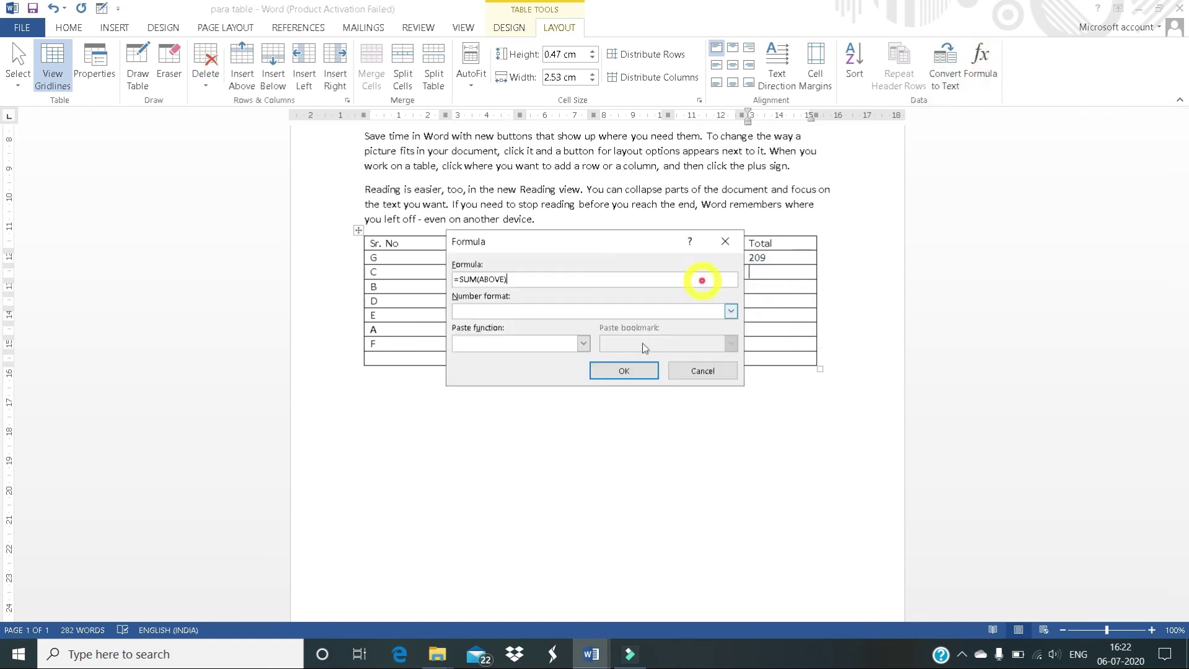
click(505, 281)
text(left)
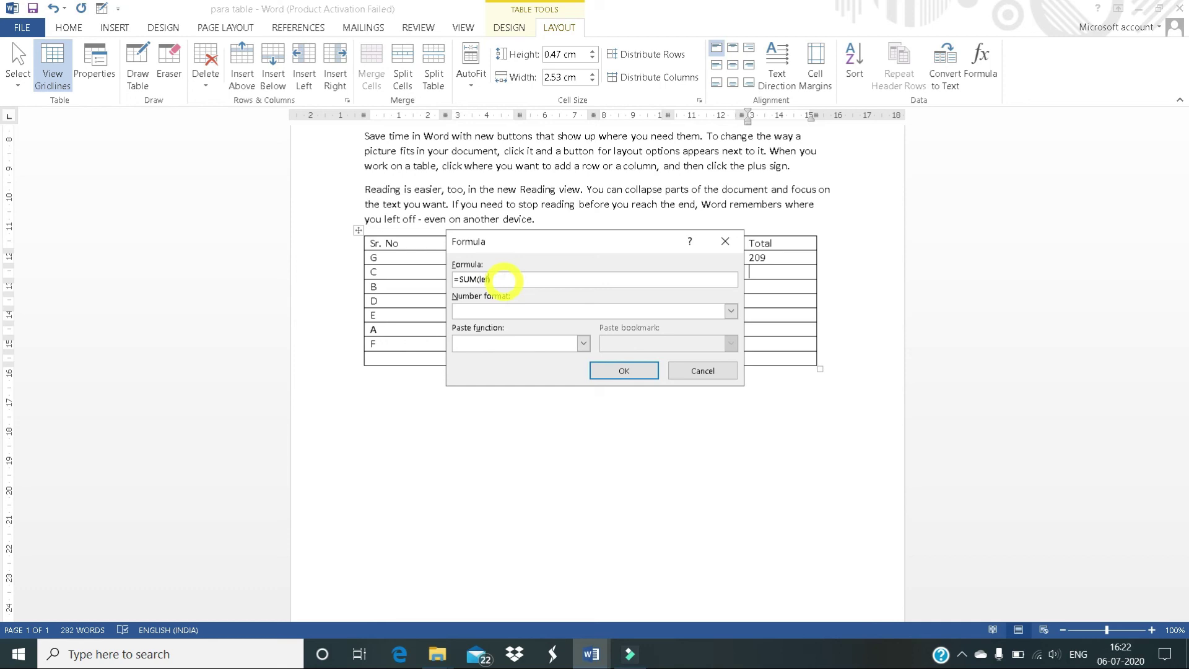
click(640, 374)
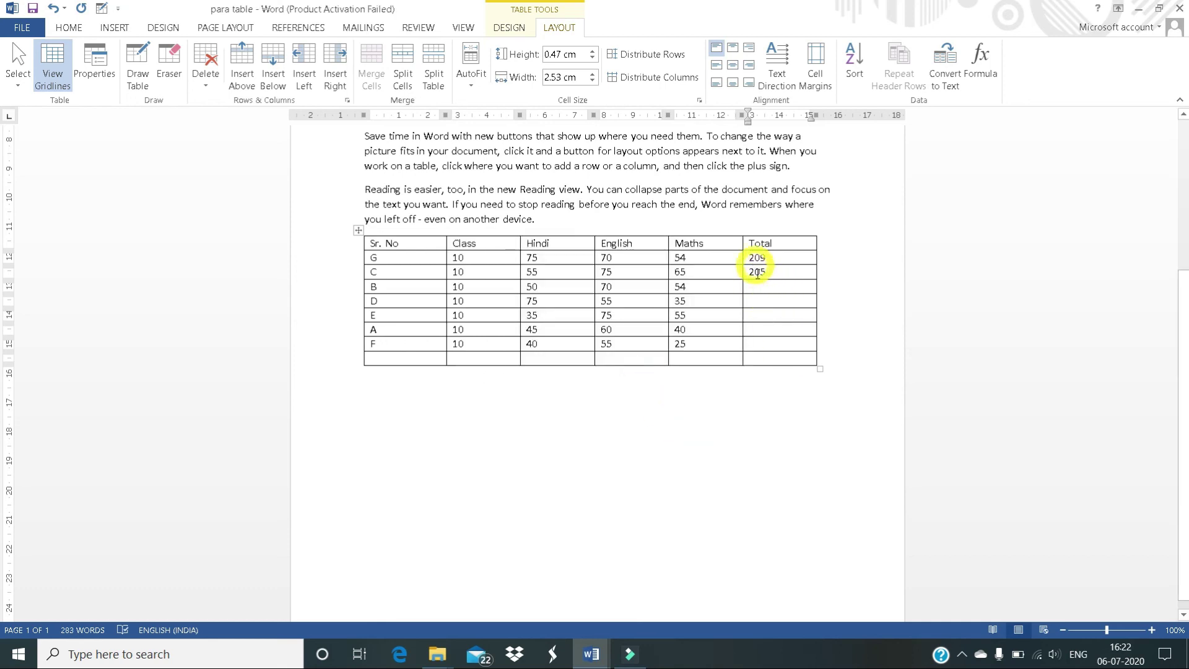
Step: Add a SUM(ABOVE) formula to row B's Total cell, giving 414
click(761, 287)
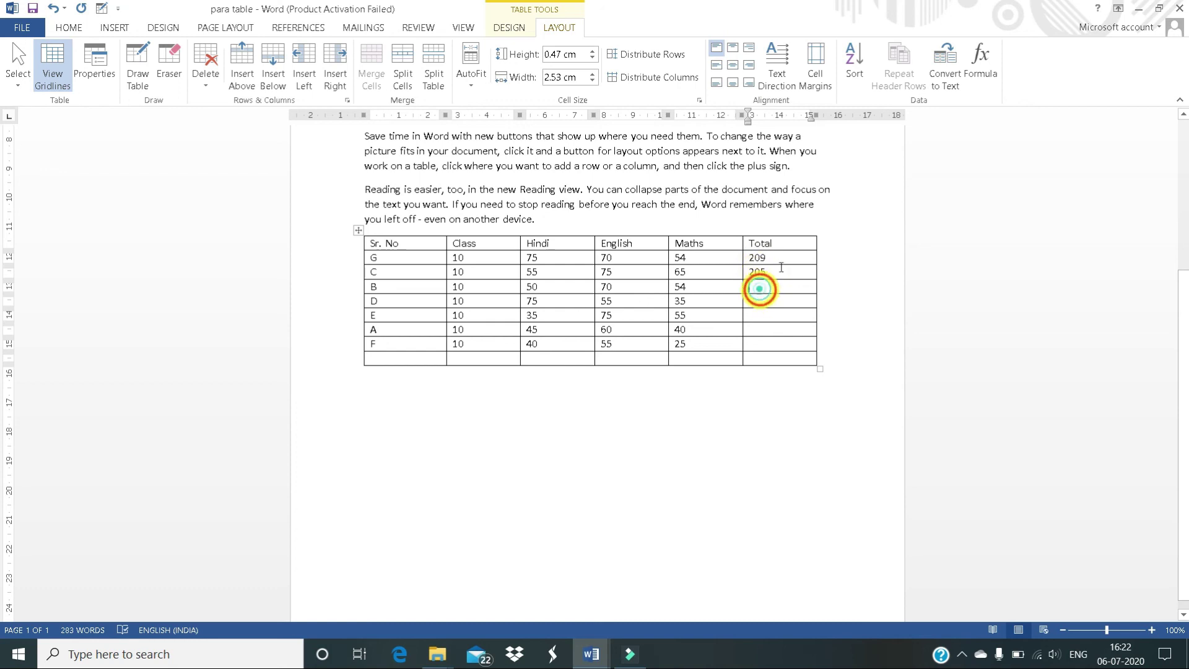
click(977, 79)
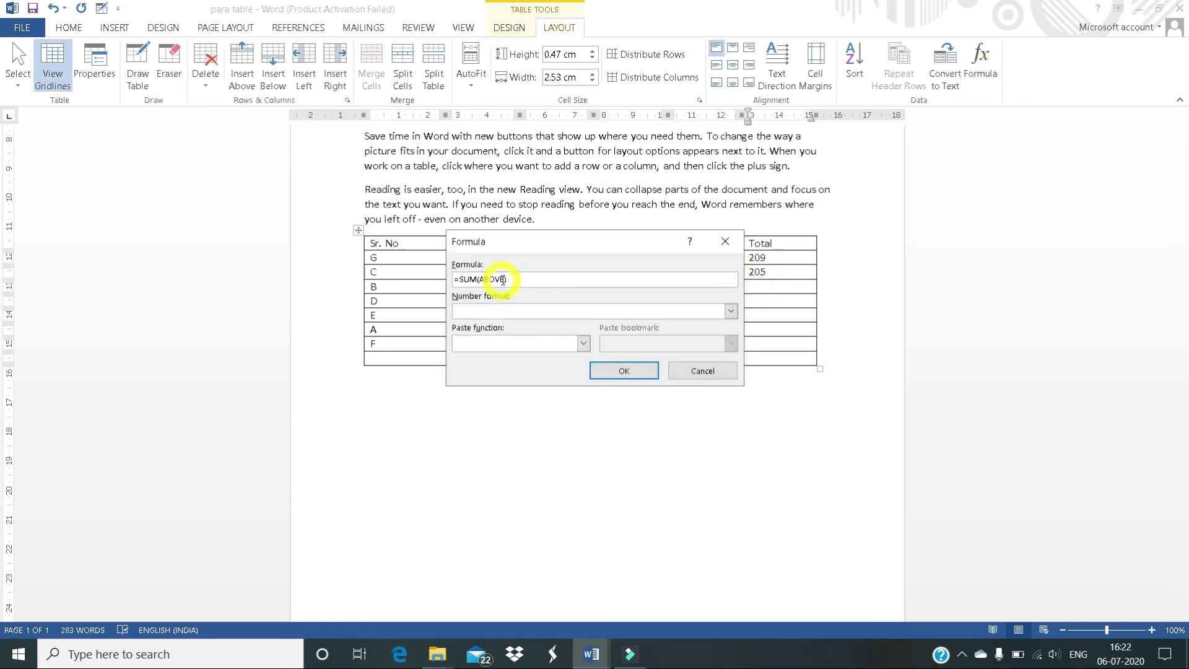
click(612, 371)
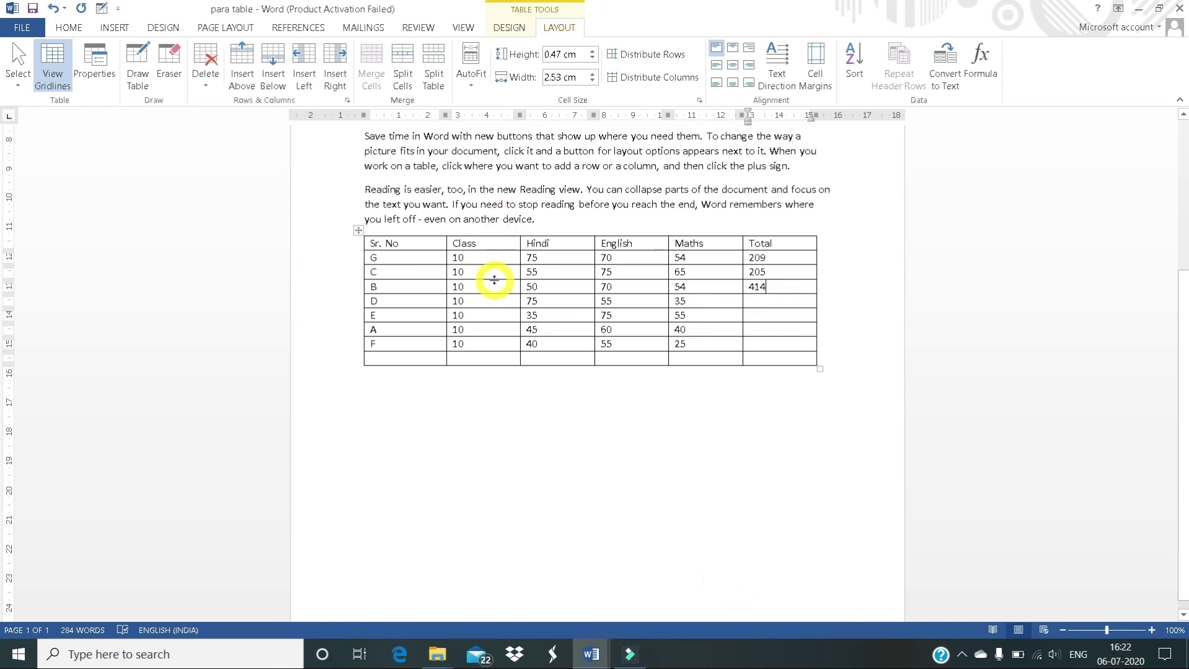
click(515, 28)
click(553, 30)
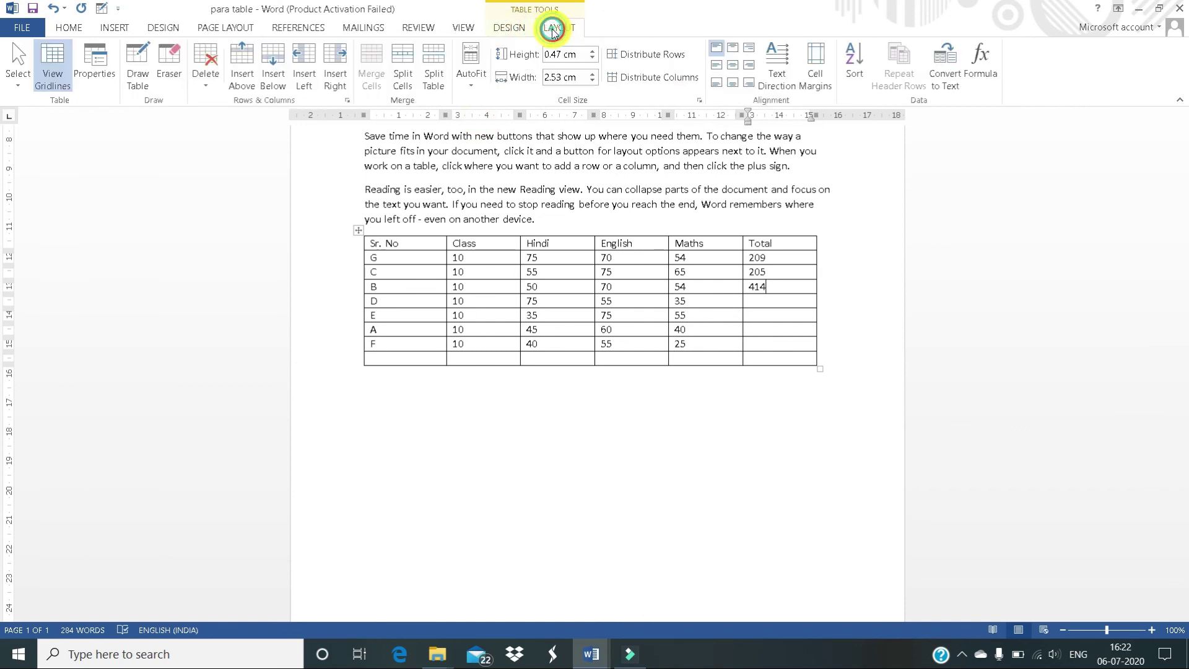